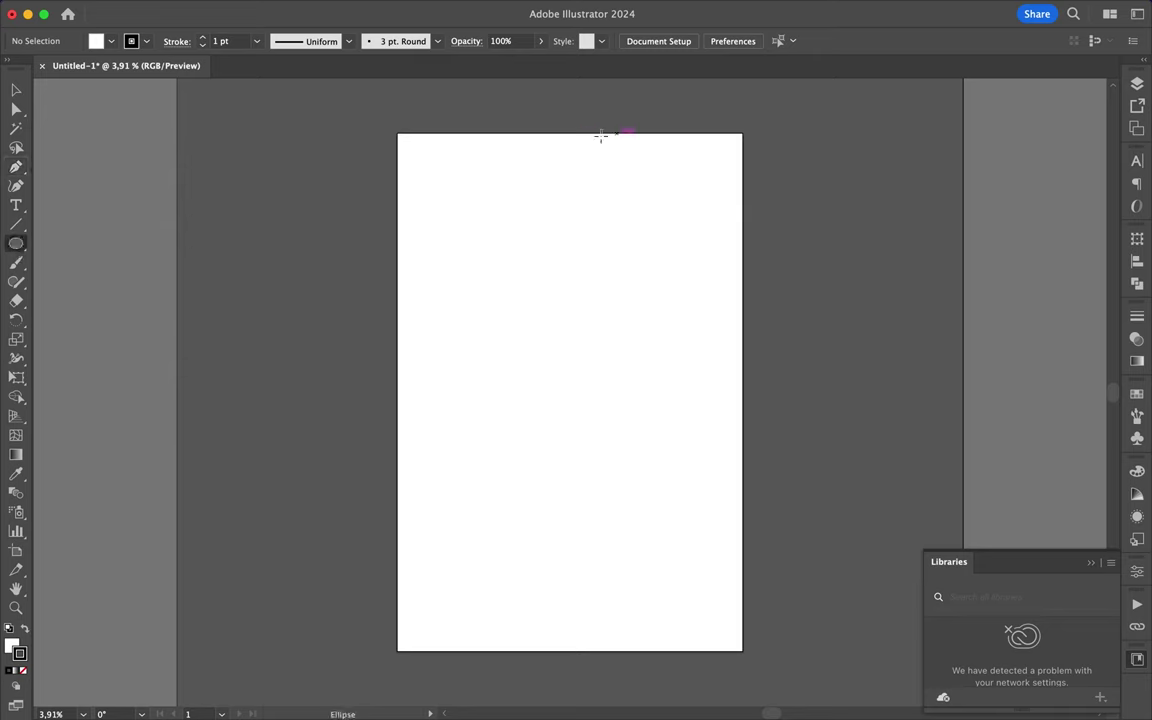
Draw a small moon circle at the top edge and outline the spire's left side
{"action": "left_click_drag", "start_coordinate": [580, 138], "coordinate": [580, 139]}
{"action": "key", "text": "p"}
{"action": "scroll", "coordinate": [538, 193], "scroll_direction": "up", "scroll_amount": 2}
{"action": "left_click", "coordinate": [25, 630]}
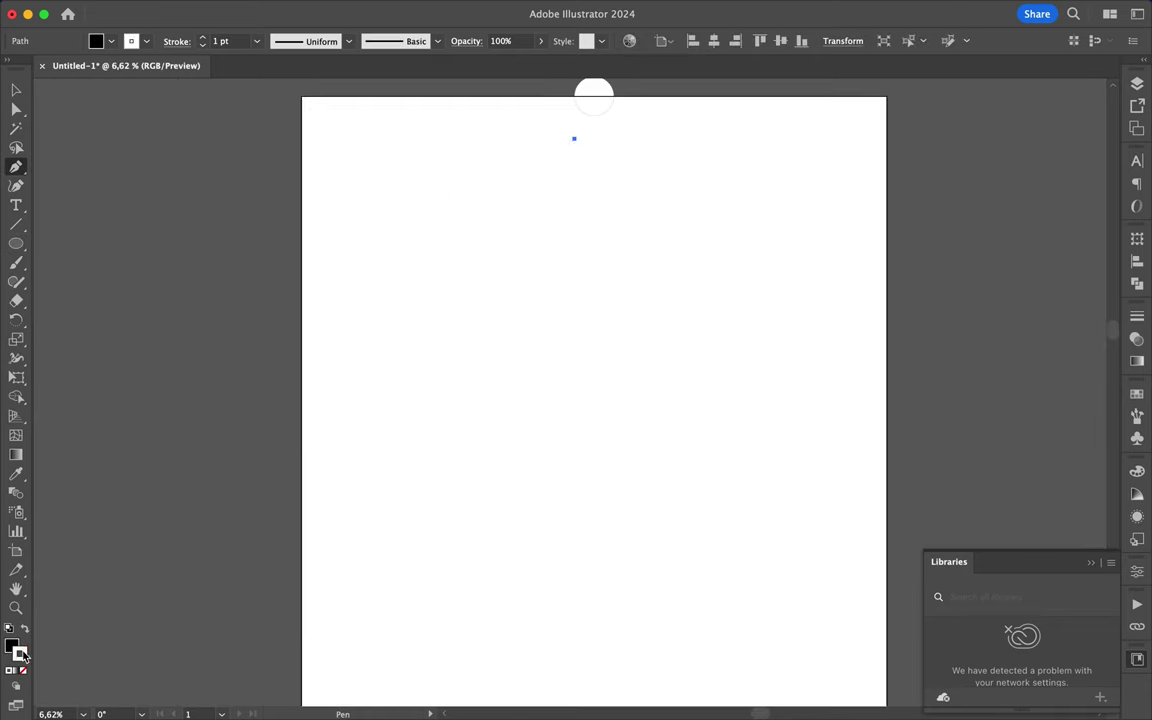
{"action": "left_click", "coordinate": [524, 227]}
{"action": "left_click", "coordinate": [402, 368]}
{"action": "scroll", "coordinate": [399, 376], "scroll_direction": "down", "scroll_amount": 3}
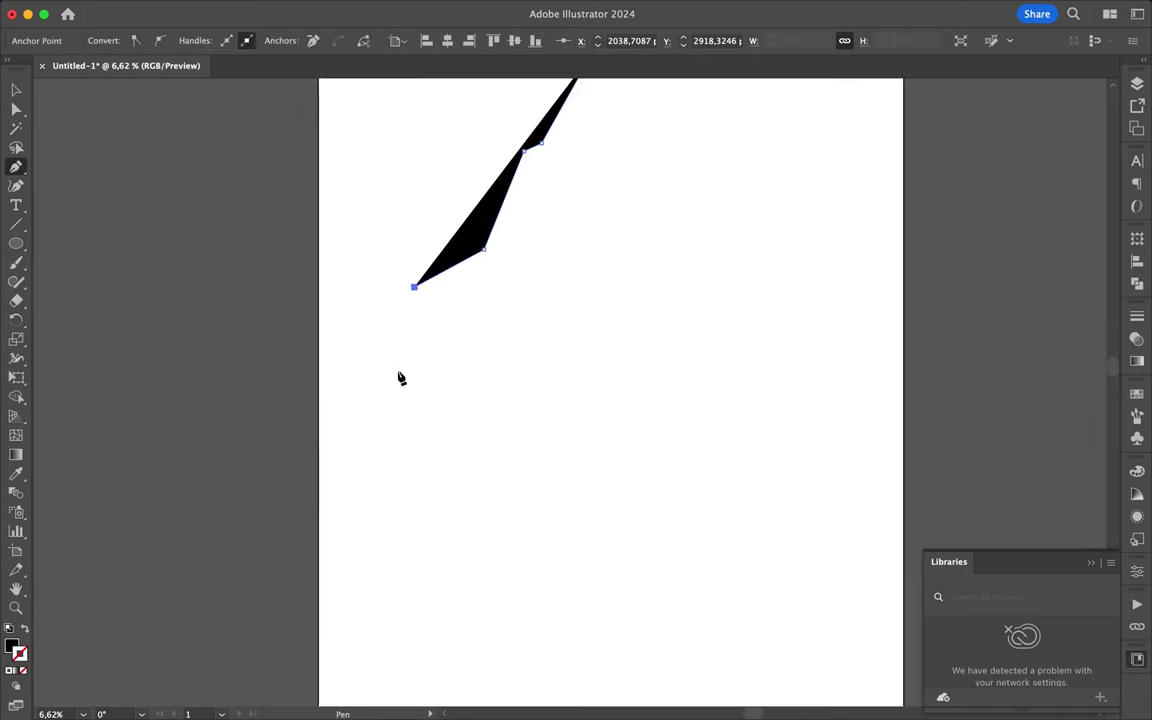
{"action": "left_click", "coordinate": [296, 485]}
{"action": "scroll", "coordinate": [301, 497], "scroll_direction": "down", "scroll_amount": 1}
{"action": "left_click", "coordinate": [293, 605]}
Complete the jagged spire outline along its bottom and right side, closing the path
{"action": "left_click", "coordinate": [474, 607]}
{"action": "scroll", "coordinate": [476, 614], "scroll_direction": "up", "scroll_amount": 3}
{"action": "left_click", "coordinate": [469, 274]}
{"action": "left_click", "coordinate": [458, 477]}
{"action": "left_click", "coordinate": [459, 509]}
{"action": "scroll", "coordinate": [459, 515], "scroll_direction": "down", "scroll_amount": 1}
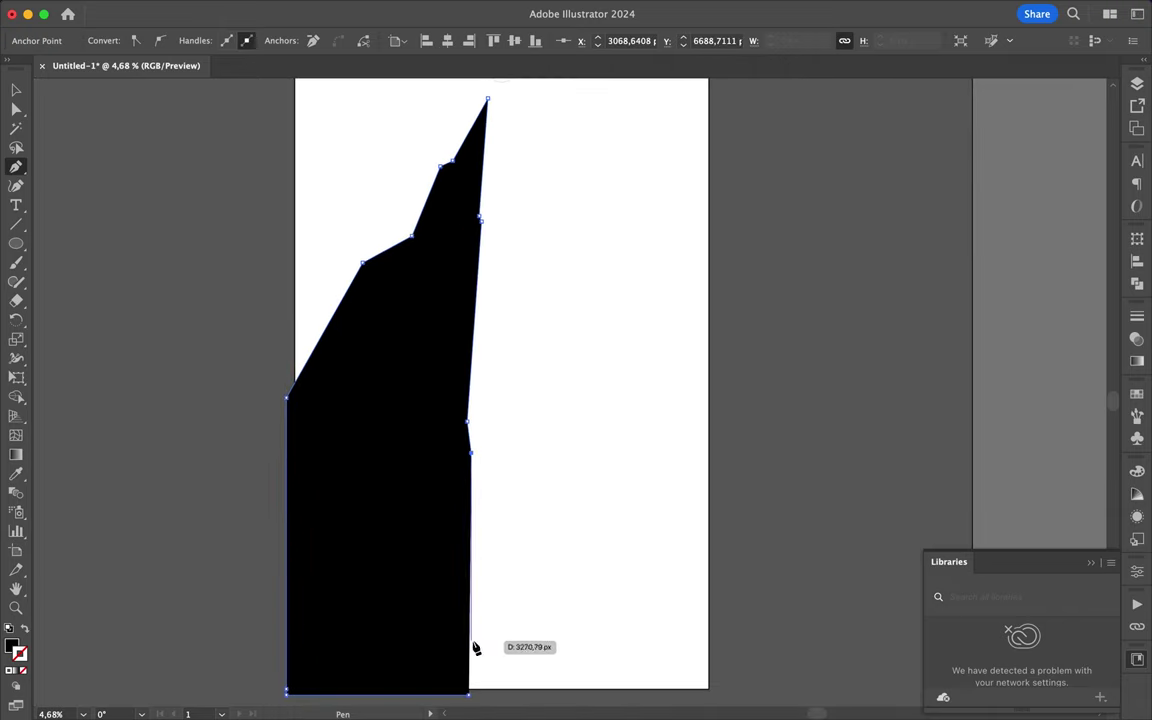
{"action": "left_click", "coordinate": [492, 686]}
Reshape the spire by dragging its peak, an edge point and its lower-left anchor
{"action": "key", "text": "a"}
{"action": "scroll", "coordinate": [458, 452], "scroll_direction": "up", "scroll_amount": 3}
{"action": "scroll", "coordinate": [543, 321], "scroll_direction": "down", "scroll_amount": 3}
{"action": "scroll", "coordinate": [532, 176], "scroll_direction": "up", "scroll_amount": 1}
{"action": "scroll", "coordinate": [532, 176], "scroll_direction": "up", "scroll_amount": 2}
{"action": "left_click_drag", "start_coordinate": [481, 99], "coordinate": [501, 116]}
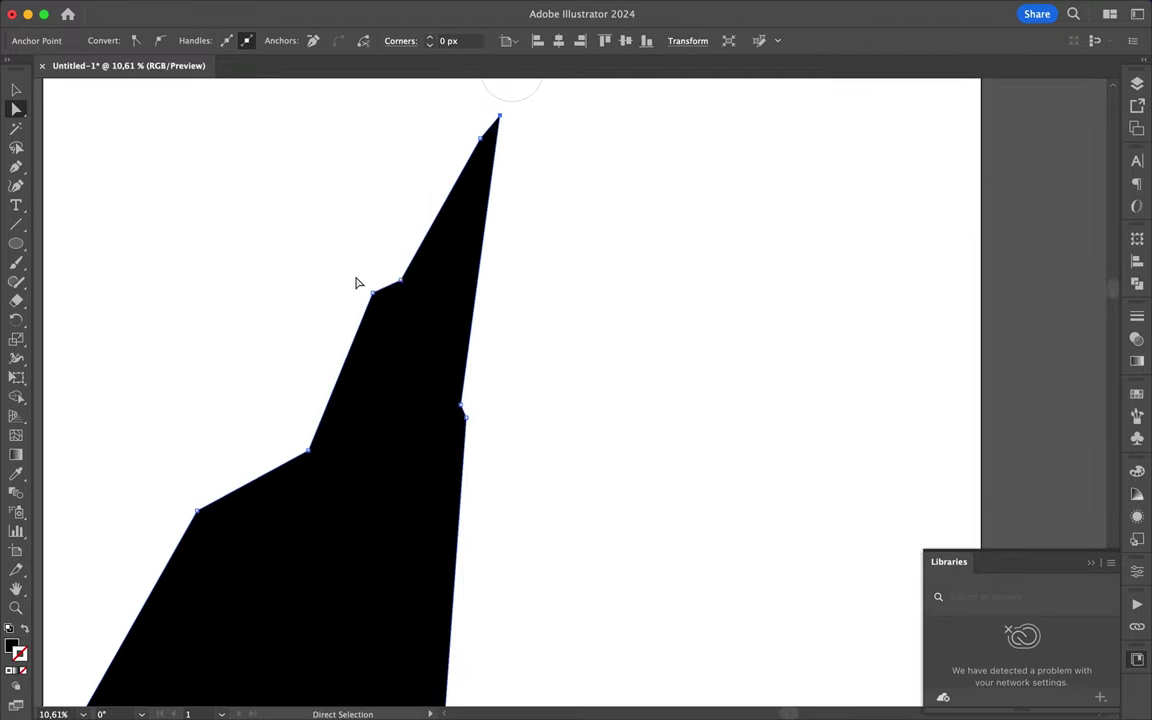
{"action": "left_click_drag", "start_coordinate": [400, 290], "coordinate": [425, 291]}
{"action": "left_click_drag", "start_coordinate": [200, 512], "coordinate": [272, 460]}
{"action": "scroll", "coordinate": [272, 460], "scroll_direction": "down", "scroll_amount": 3}
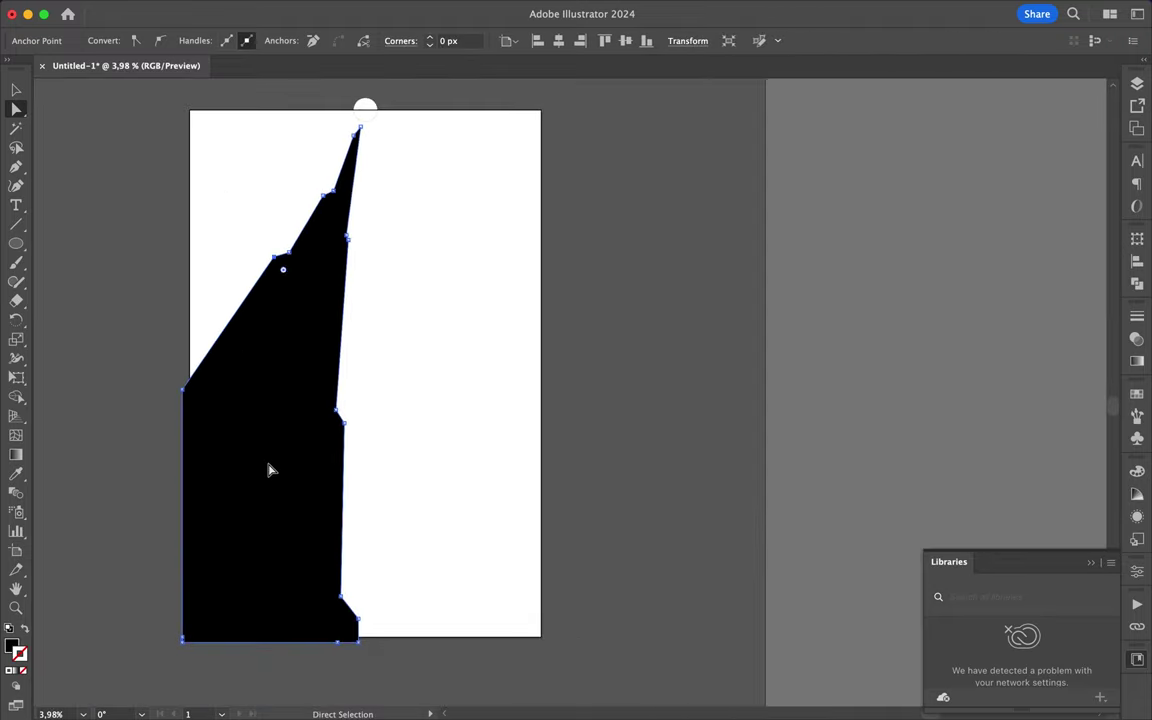
Draw a black rectangle covering the whole page
{"action": "key", "text": "m"}
{"action": "left_click_drag", "start_coordinate": [190, 109], "coordinate": [541, 636]}
{"action": "left_click", "coordinate": [1137, 83]}
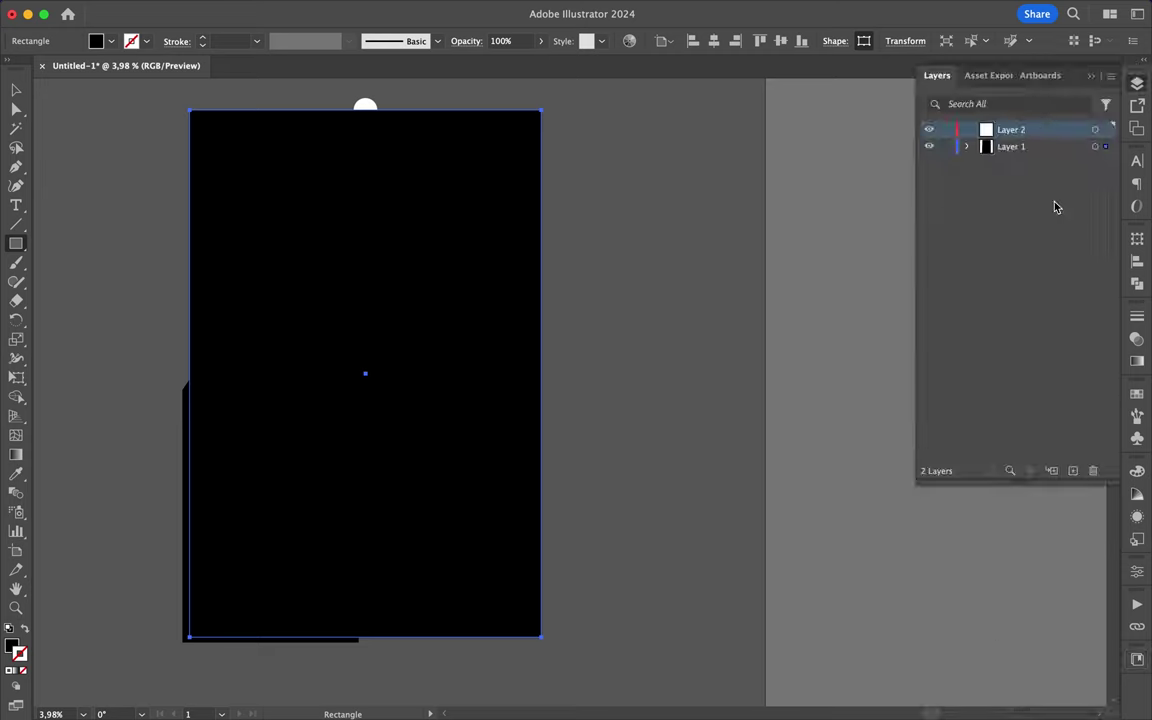
Move the black rectangle behind the spire and fill the spire with dark grey 2d2d2d
{"action": "left_click_drag", "start_coordinate": [1038, 152], "coordinate": [1105, 129]}
{"action": "left_click", "coordinate": [247, 326]}
{"action": "double_click", "coordinate": [12, 645]}
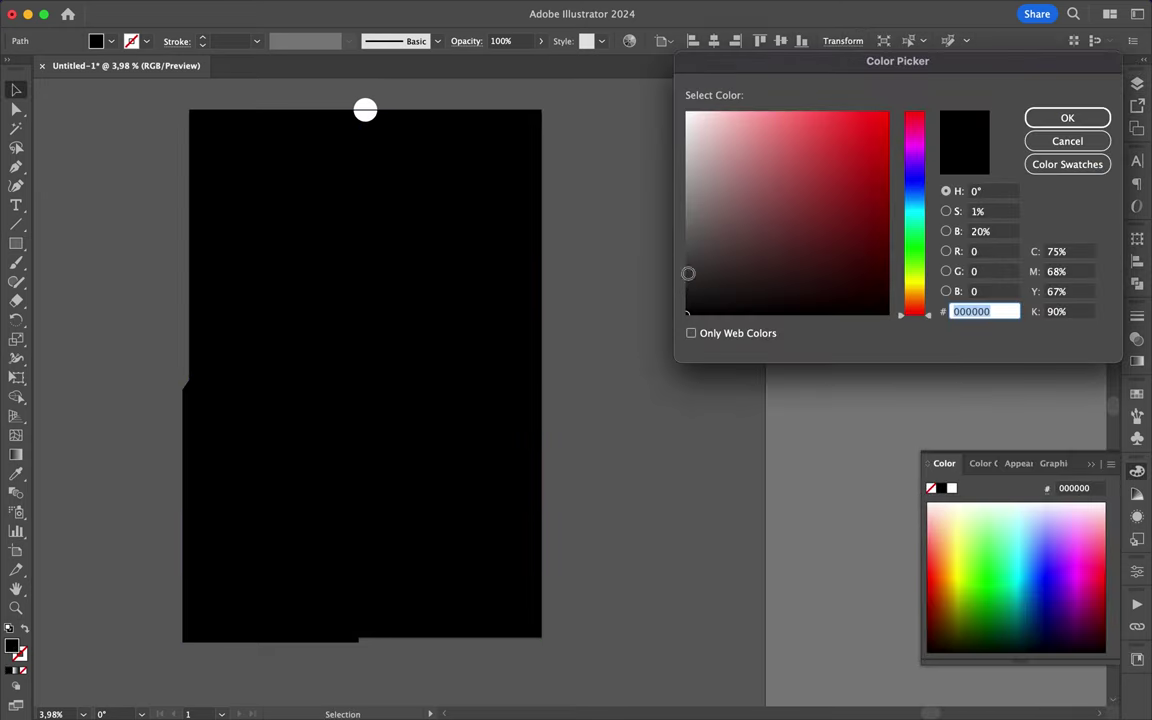
{"action": "type", "text": "2d2d2d"}
{"action": "key", "text": "Return"}
Outline a second jagged spire on the right, reaching down to the page's bottom edge
{"action": "left_click", "coordinate": [411, 236]}
{"action": "left_click", "coordinate": [466, 342]}
{"action": "left_click", "coordinate": [545, 248]}
{"action": "left_click", "coordinate": [553, 641]}
{"action": "left_click", "coordinate": [471, 641]}
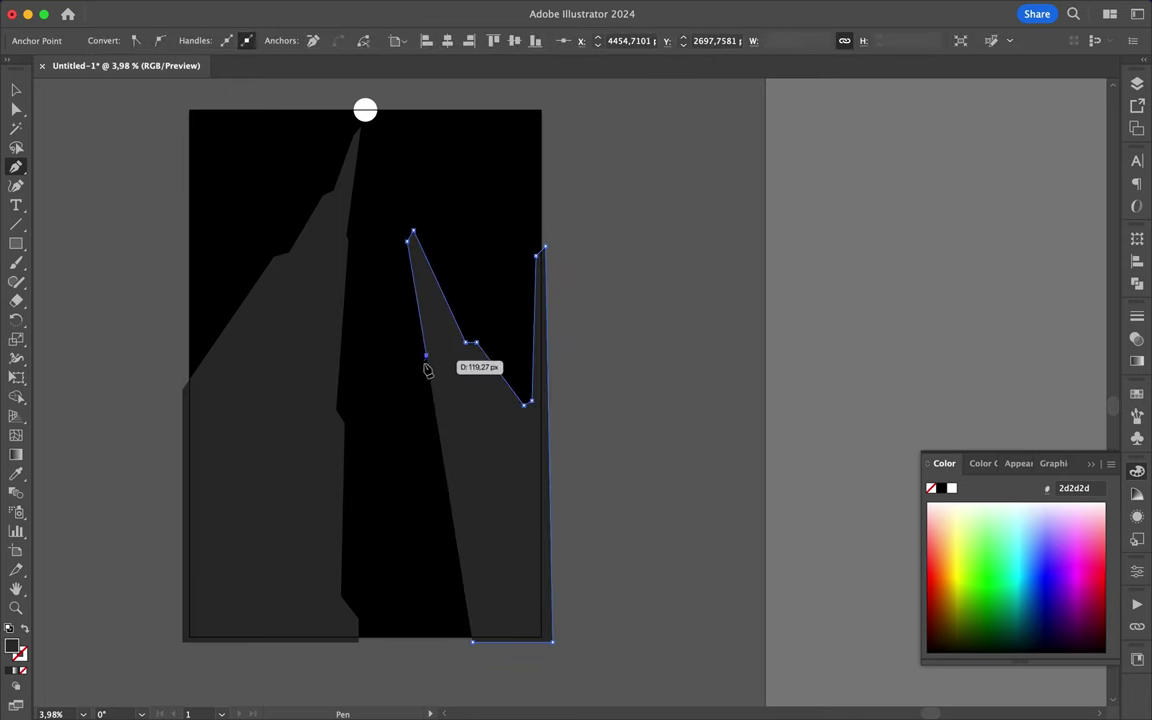
{"action": "left_click", "coordinate": [426, 443]}
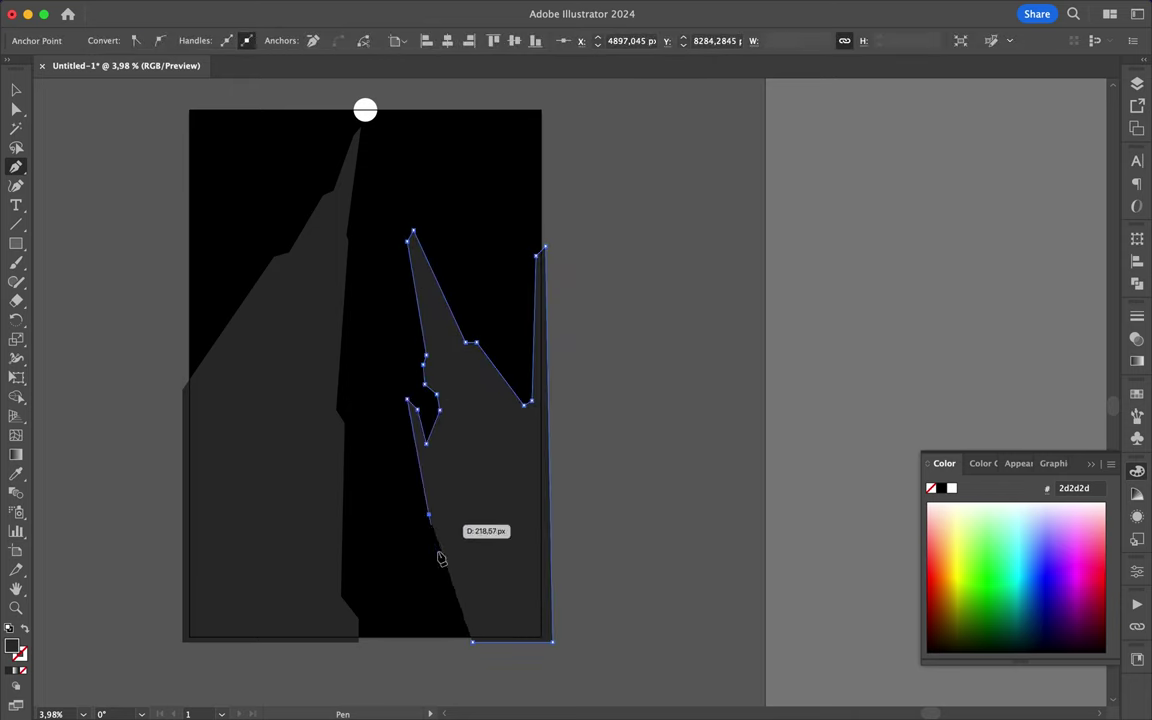
{"action": "left_click", "coordinate": [434, 641]}
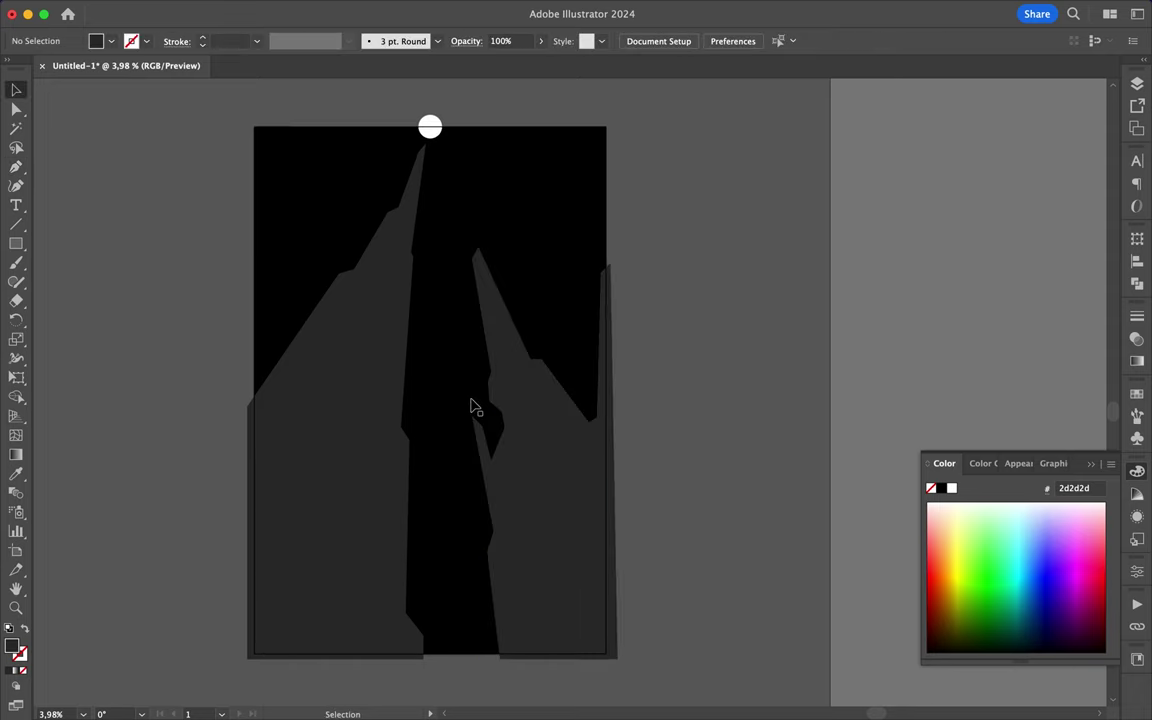
Draw a thin closed shard beside the left spire
{"action": "scroll", "coordinate": [473, 404], "scroll_direction": "up", "scroll_amount": 3}
{"action": "scroll", "coordinate": [404, 265], "scroll_direction": "up", "scroll_amount": 2}
{"action": "left_click", "coordinate": [387, 291]}
{"action": "left_click", "coordinate": [376, 478]}
{"action": "left_click", "coordinate": [387, 491]}
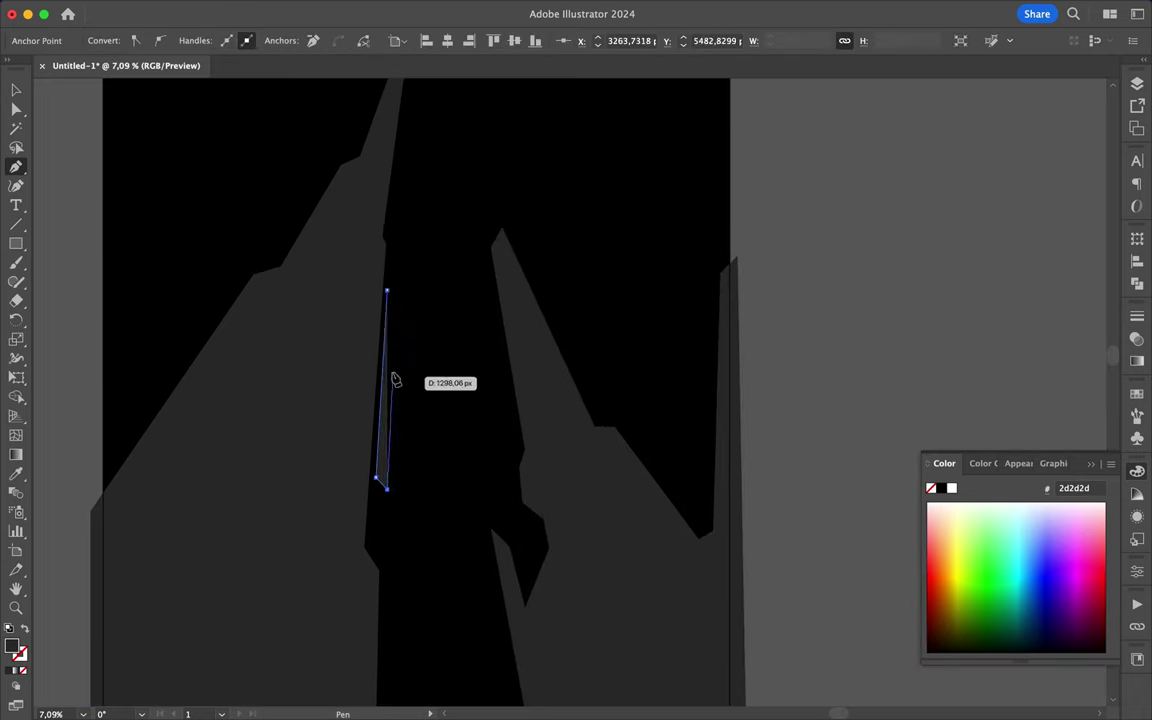
{"action": "scroll", "coordinate": [391, 370], "scroll_direction": "up", "scroll_amount": 3}
{"action": "left_click", "coordinate": [395, 203]}
{"action": "scroll", "coordinate": [400, 205], "scroll_direction": "down", "scroll_amount": 2}
Outline a shard along the left spire's upper edge
{"action": "left_click", "coordinate": [169, 305]}
{"action": "left_click", "coordinate": [264, 194]}
{"action": "left_click", "coordinate": [376, 102]}
{"action": "left_click", "coordinate": [276, 261]}
{"action": "left_click", "coordinate": [166, 455]}
Add a shard in the central gap between the spires, fixing its top point
{"action": "left_click", "coordinate": [169, 305]}
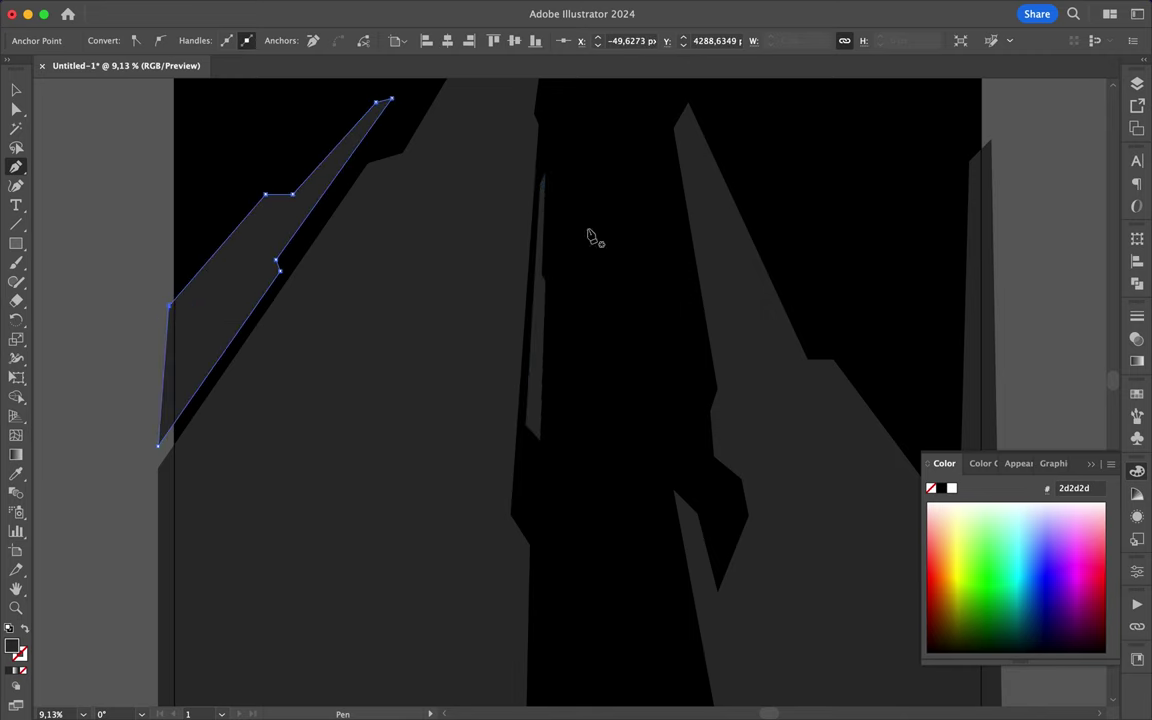
{"action": "scroll", "coordinate": [591, 236], "scroll_direction": "down", "scroll_amount": 2}
{"action": "scroll", "coordinate": [520, 420], "scroll_direction": "down", "scroll_amount": 3}
{"action": "left_click", "coordinate": [444, 599]}
{"action": "left_click", "coordinate": [452, 351]}
{"action": "key", "text": "a"}
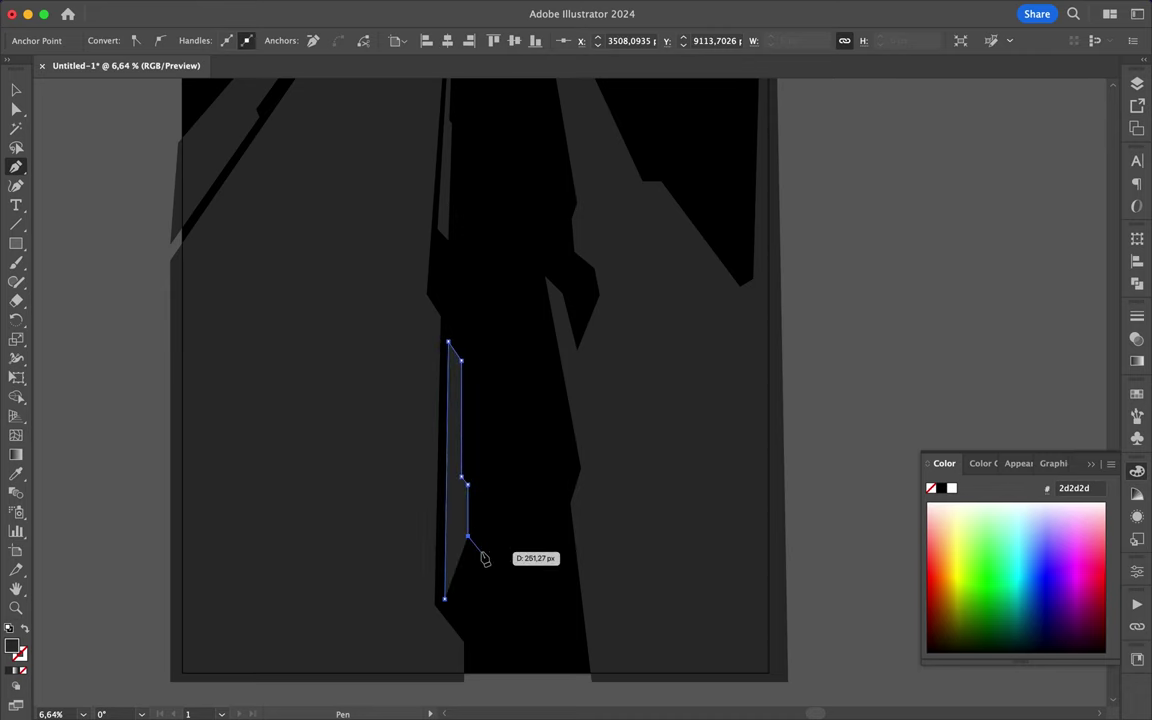
{"action": "left_click", "coordinate": [444, 599]}
{"action": "scroll", "coordinate": [532, 494], "scroll_direction": "down", "scroll_amount": 2}
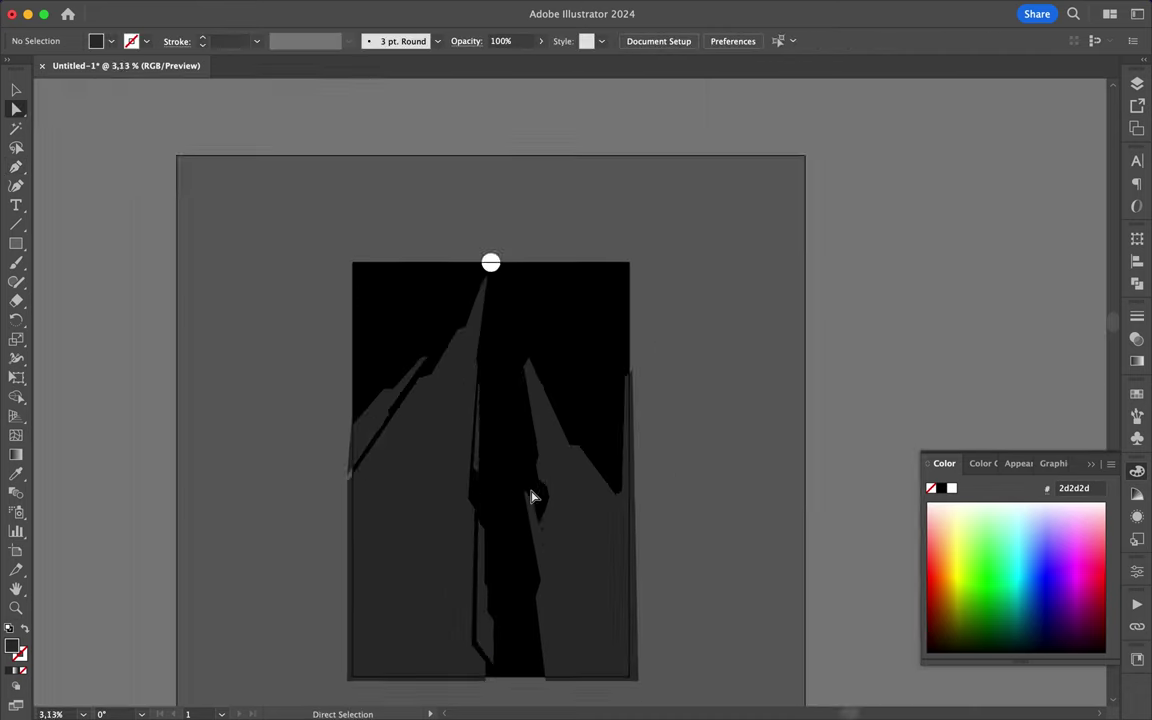
{"action": "scroll", "coordinate": [558, 398], "scroll_direction": "up", "scroll_amount": 1}
Add a thin shard on the right spire's edge and begin one toward the upper right
{"action": "left_click", "coordinate": [508, 275]}
{"action": "left_click", "coordinate": [567, 395]}
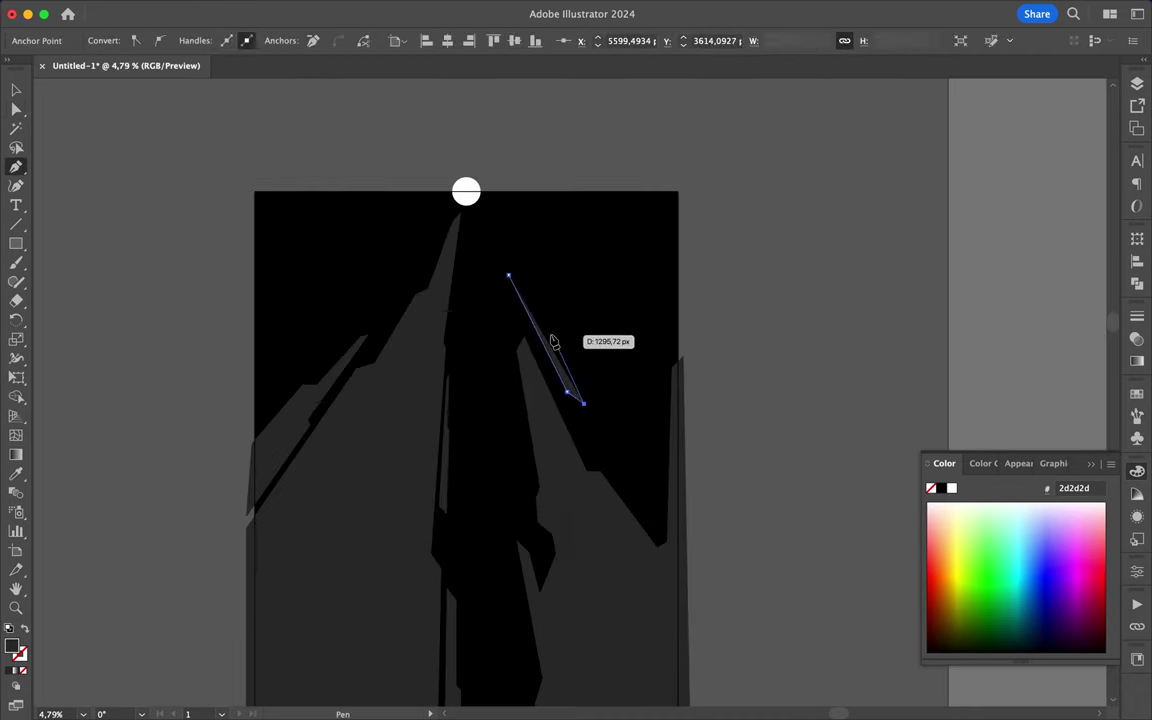
{"action": "left_click", "coordinate": [508, 275]}
{"action": "scroll", "coordinate": [537, 330], "scroll_direction": "up", "scroll_amount": 2}
{"action": "left_click", "coordinate": [477, 218]}
{"action": "scroll", "coordinate": [576, 298], "scroll_direction": "down", "scroll_amount": 2}
Finish the long shard at the upper right
{"action": "left_click", "coordinate": [684, 292]}
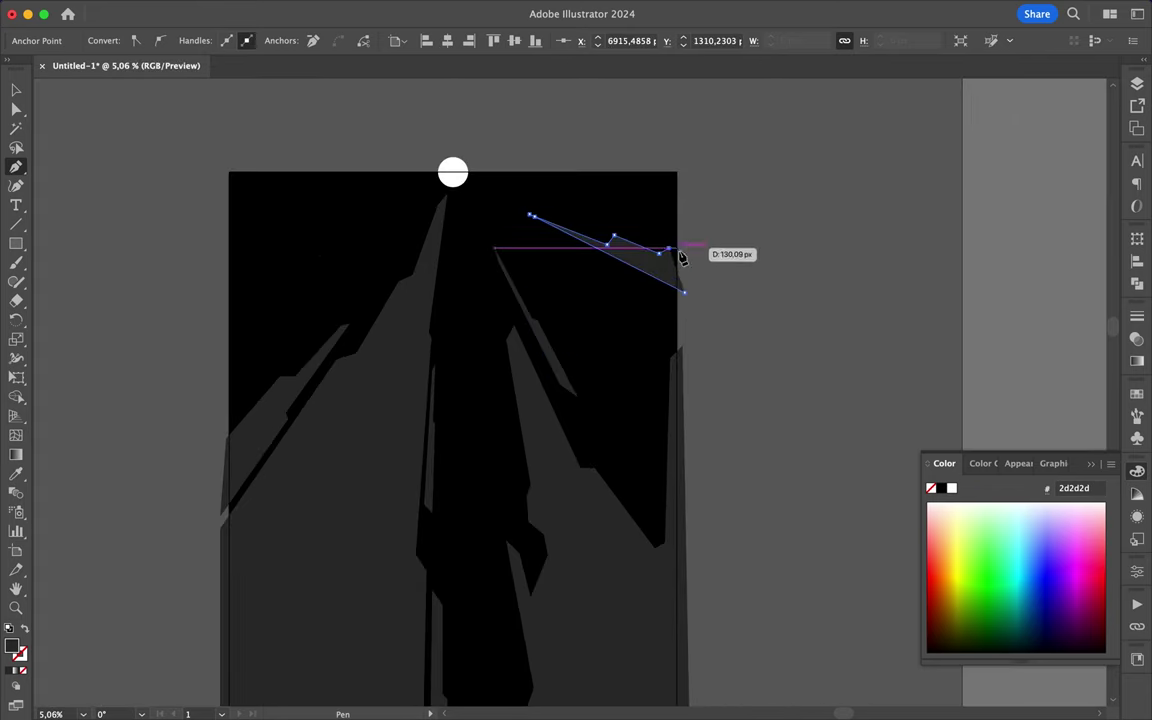
{"action": "left_click", "coordinate": [667, 254]}
{"action": "scroll", "coordinate": [700, 311], "scroll_direction": "up", "scroll_amount": 2}
{"action": "left_click", "coordinate": [478, 188]}
{"action": "left_click", "coordinate": [625, 250]}
{"action": "scroll", "coordinate": [612, 268], "scroll_direction": "up", "scroll_amount": 2}
{"action": "left_click", "coordinate": [540, 224]}
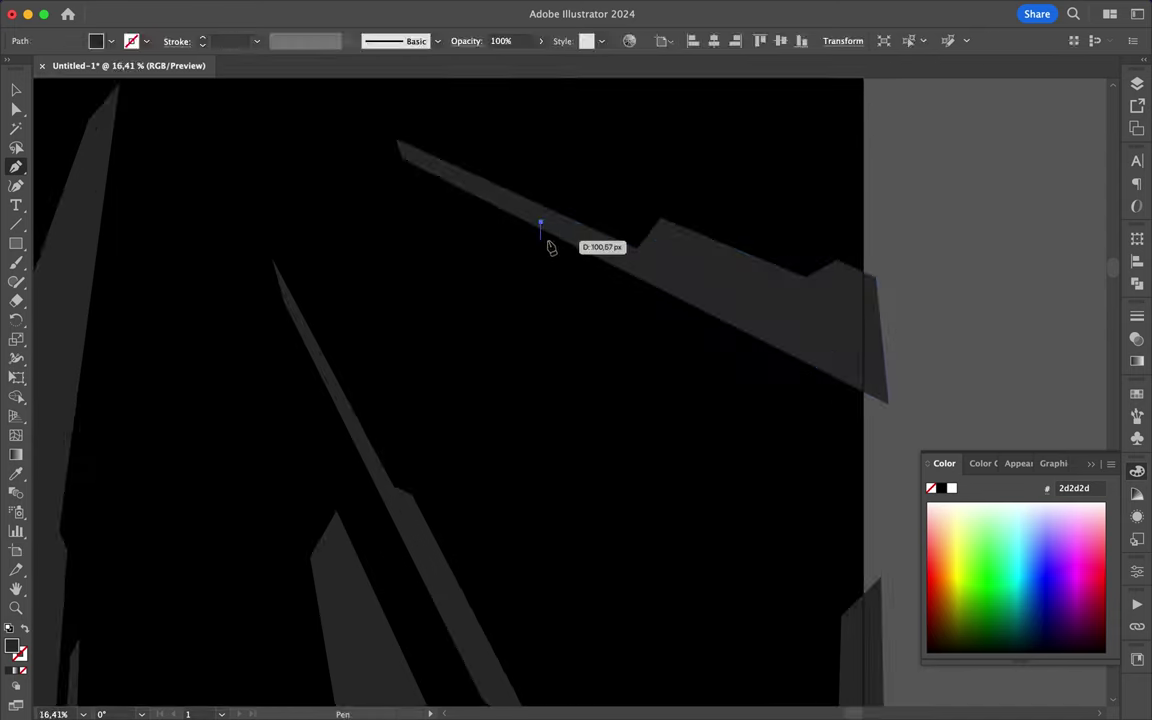
{"action": "left_click", "coordinate": [540, 224]}
{"action": "scroll", "coordinate": [892, 437], "scroll_direction": "down", "scroll_amount": 3}
Add a thin shard along the right spire and another shard near the moon
{"action": "scroll", "coordinate": [694, 180], "scroll_direction": "up", "scroll_amount": 1}
{"action": "scroll", "coordinate": [632, 372], "scroll_direction": "up", "scroll_amount": 1}
{"action": "left_click", "coordinate": [632, 372]}
{"action": "left_click", "coordinate": [681, 450]}
{"action": "scroll", "coordinate": [656, 401], "scroll_direction": "up", "scroll_amount": 1}
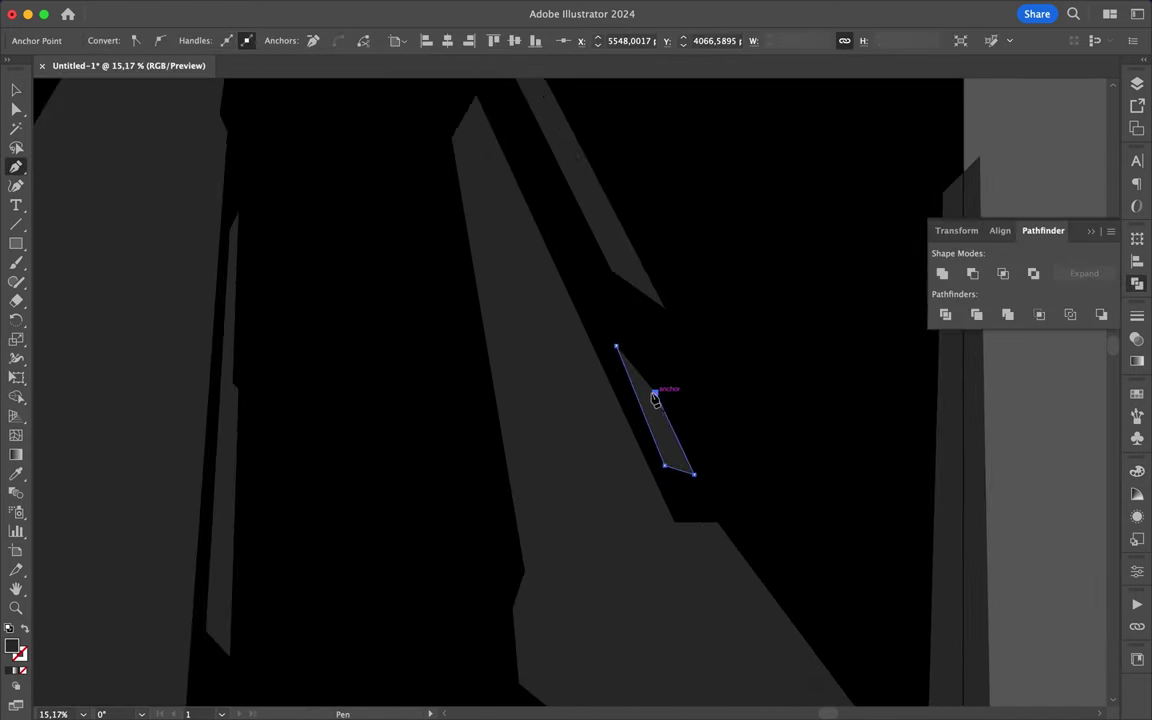
{"action": "scroll", "coordinate": [591, 296], "scroll_direction": "down", "scroll_amount": 2}
{"action": "scroll", "coordinate": [591, 296], "scroll_direction": "down", "scroll_amount": 2}
{"action": "scroll", "coordinate": [496, 195], "scroll_direction": "up", "scroll_amount": 2}
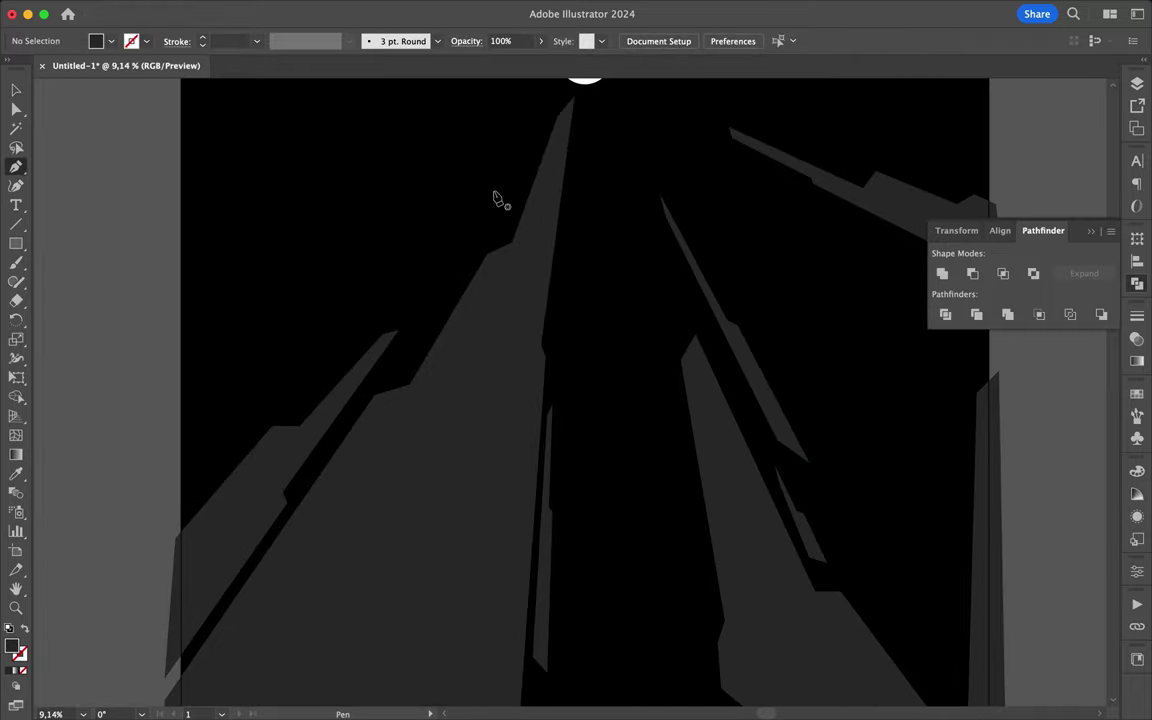
{"action": "left_click", "coordinate": [497, 229]}
{"action": "left_click", "coordinate": [486, 229]}
{"action": "left_click", "coordinate": [527, 155]}
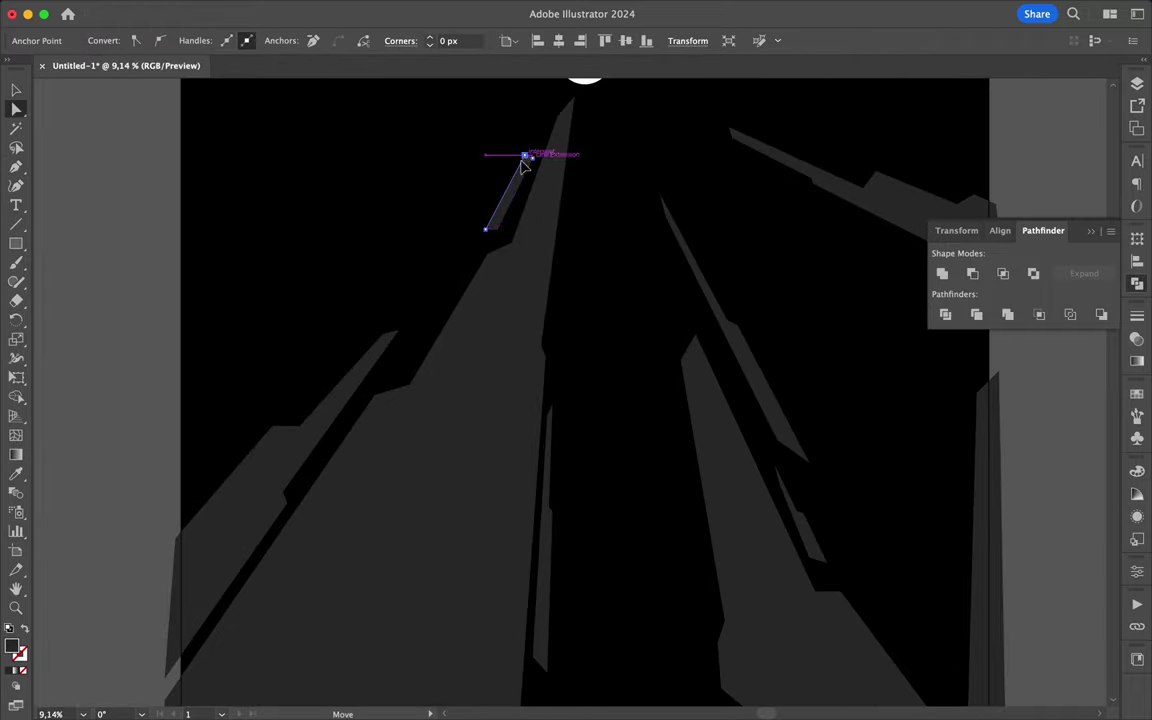
{"action": "scroll", "coordinate": [504, 159], "scroll_direction": "down", "scroll_amount": 3}
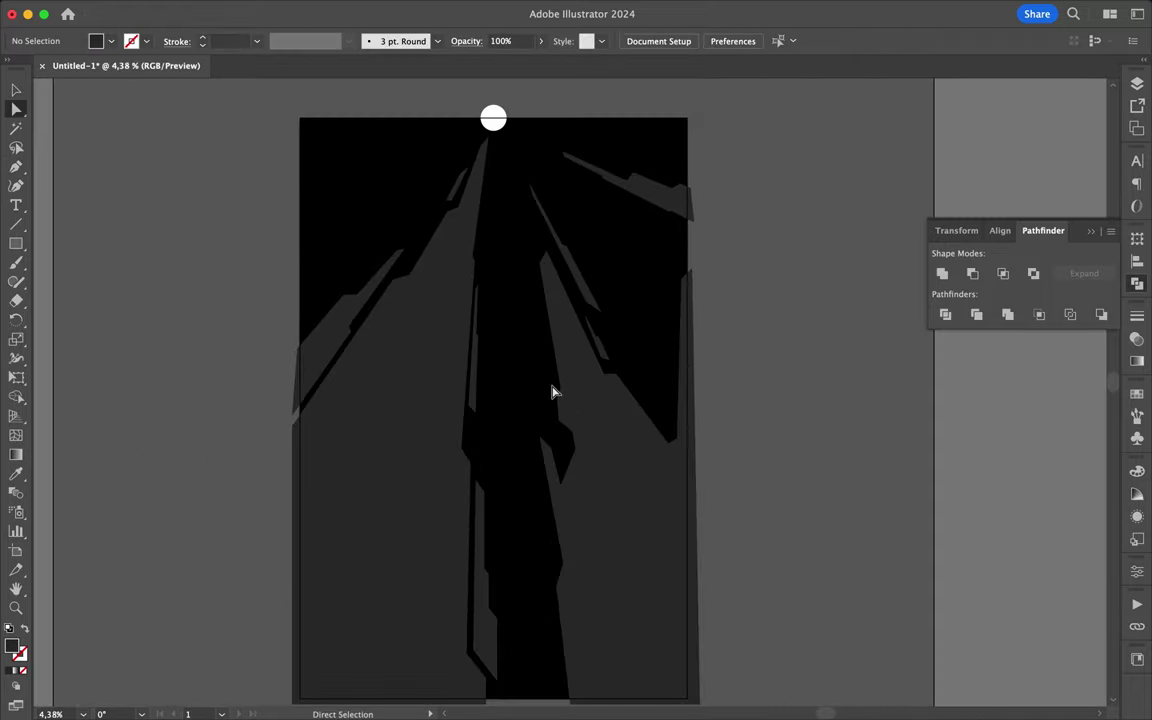
Close a broad upper-left wedge angled toward the moon and clear the selection
{"action": "left_click", "coordinate": [401, 199]}
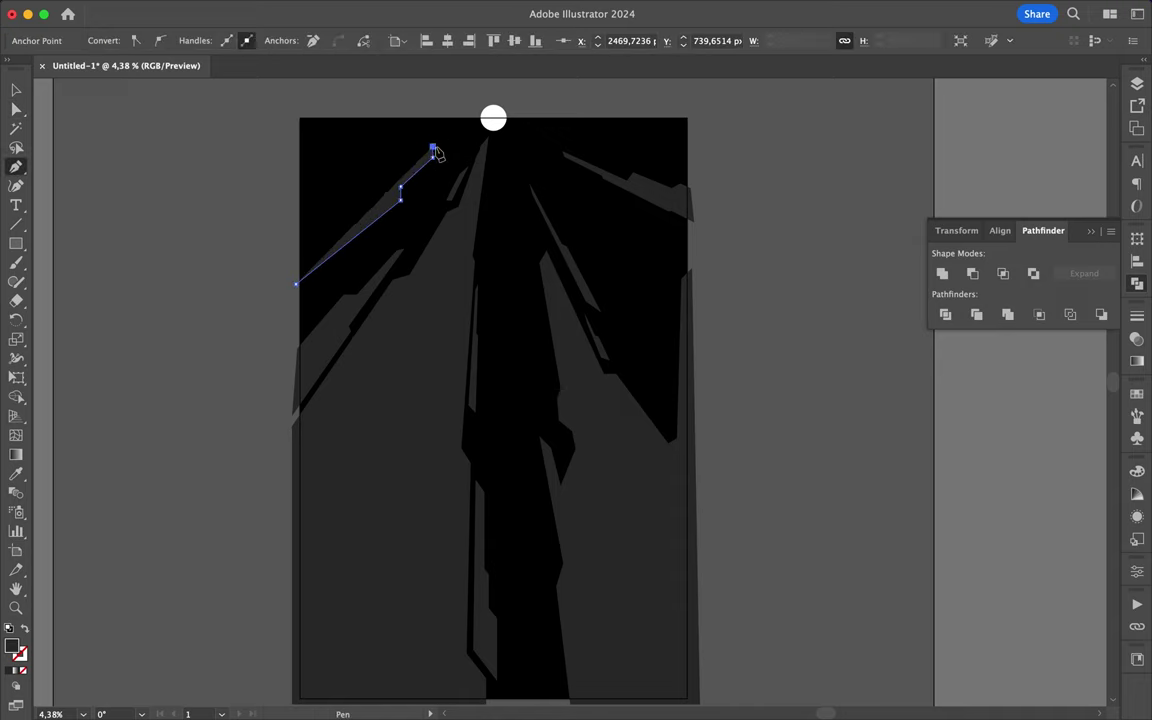
{"action": "left_click", "coordinate": [293, 162]}
{"action": "key", "text": "v"}
{"action": "left_click", "coordinate": [698, 222]}
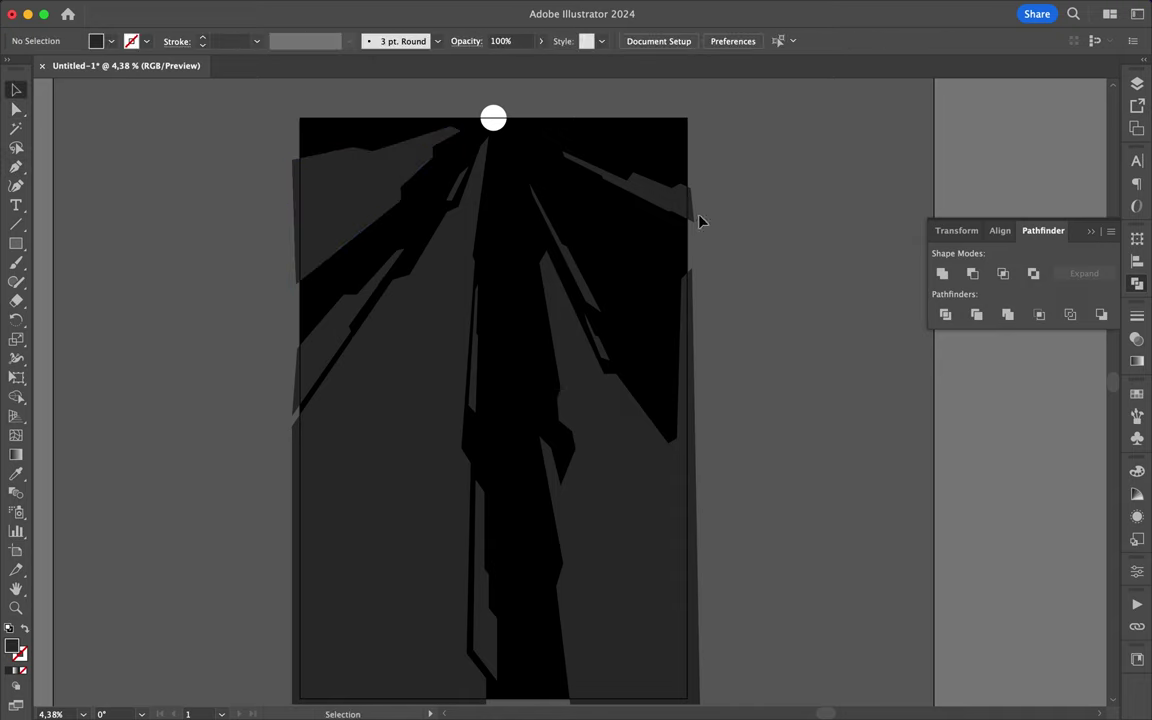
Nudge a thin shard slightly to the left
{"action": "mouse_move", "coordinate": [590, 292]}
{"action": "left_mouse_down"}
{"action": "mouse_move", "coordinate": [570, 281]}
{"action": "mouse_move", "coordinate": [593, 283]}
{"action": "left_mouse_up"}
{"action": "left_click", "coordinate": [723, 284]}
{"action": "left_click_drag", "start_coordinate": [604, 351], "coordinate": [604, 351]}
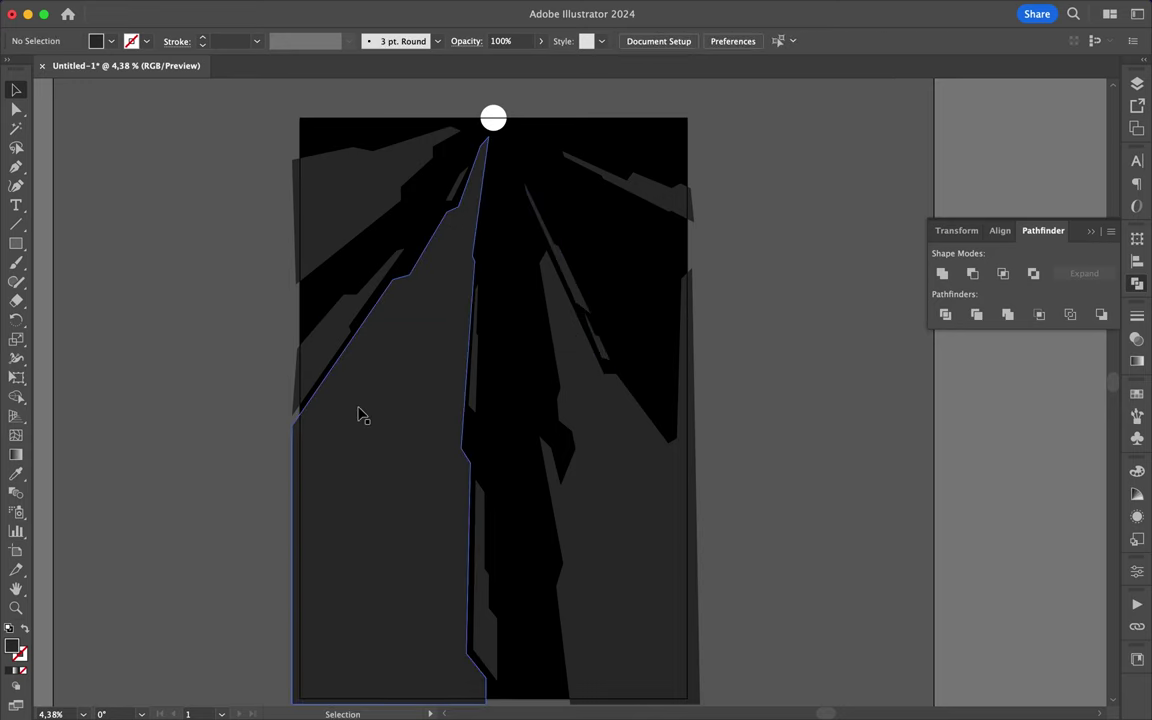
Draw a jagged highlight shape over the left spire filled with lighter grey 474747
{"action": "left_click", "coordinate": [364, 355]}
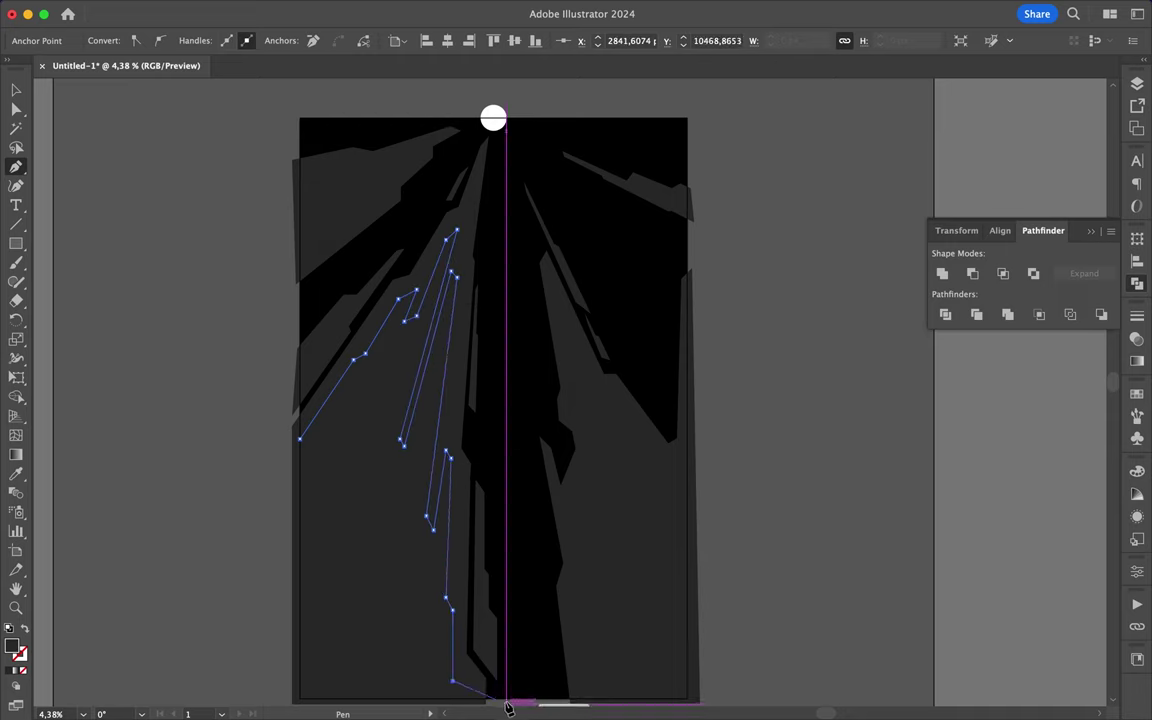
{"action": "double_click", "coordinate": [12, 647]}
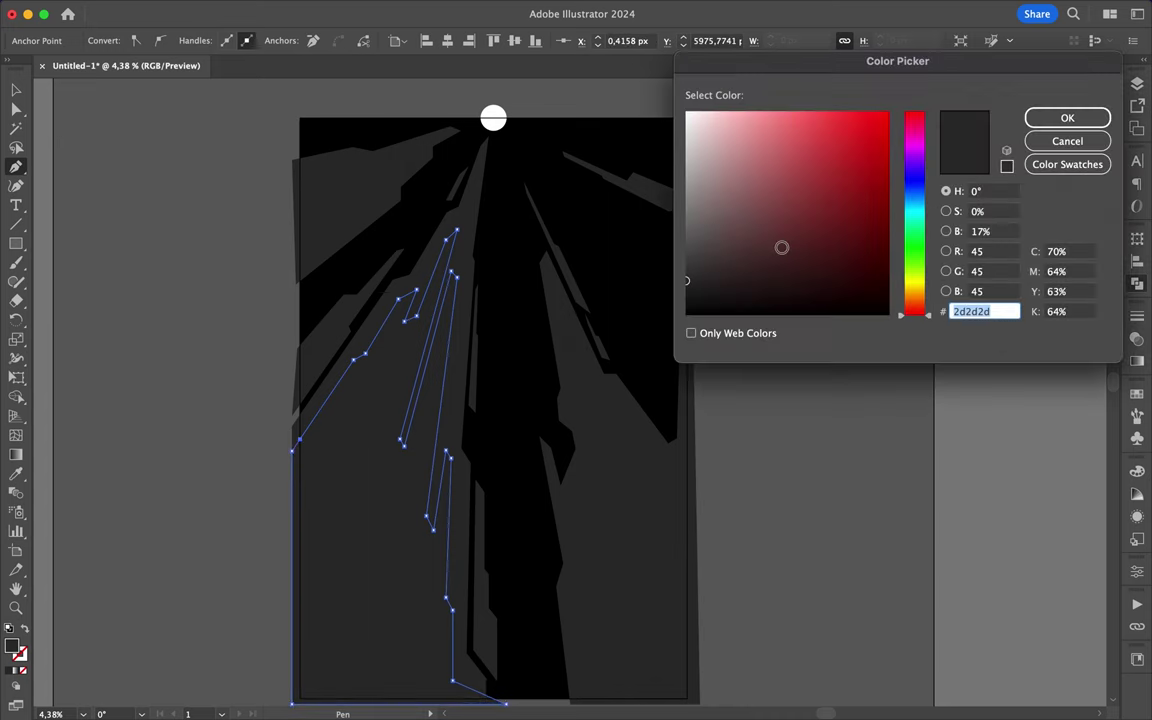
{"action": "type", "text": "474747"}
{"action": "left_click", "coordinate": [1065, 118]}
{"action": "scroll", "coordinate": [586, 305], "scroll_direction": "up", "scroll_amount": 1, "text": "alt"}
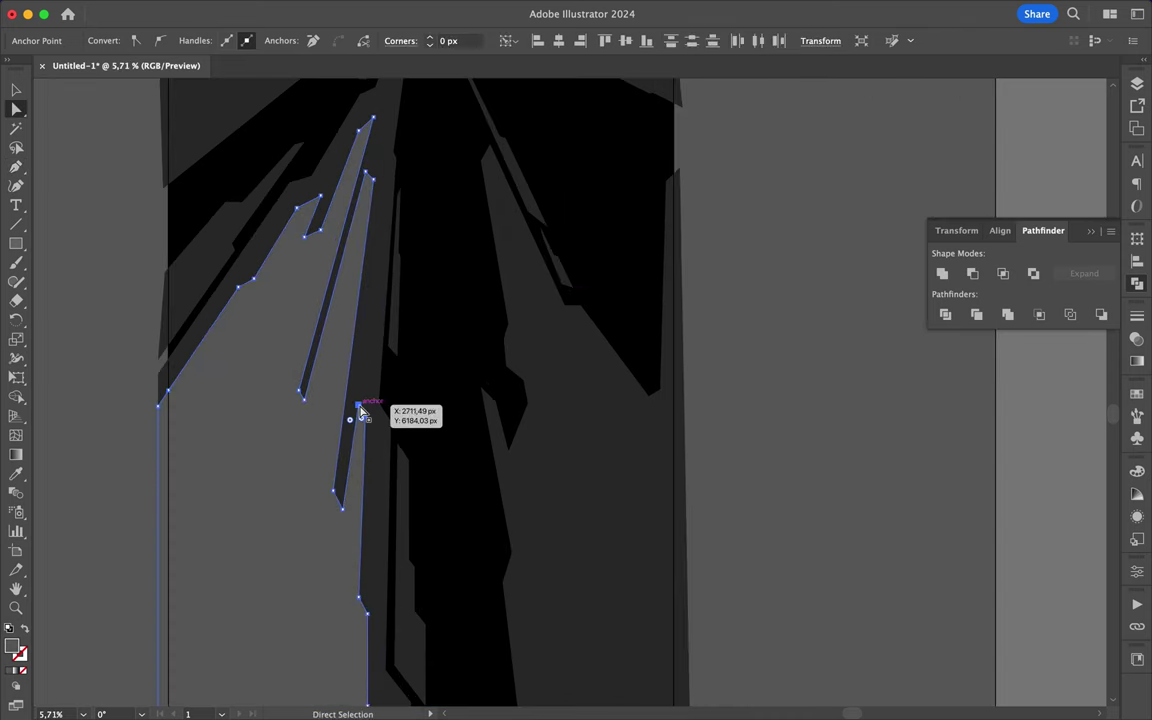
Draw a thin closed accent sliver along the left spire
{"action": "left_click", "coordinate": [362, 312]}
{"action": "left_click", "coordinate": [352, 394]}
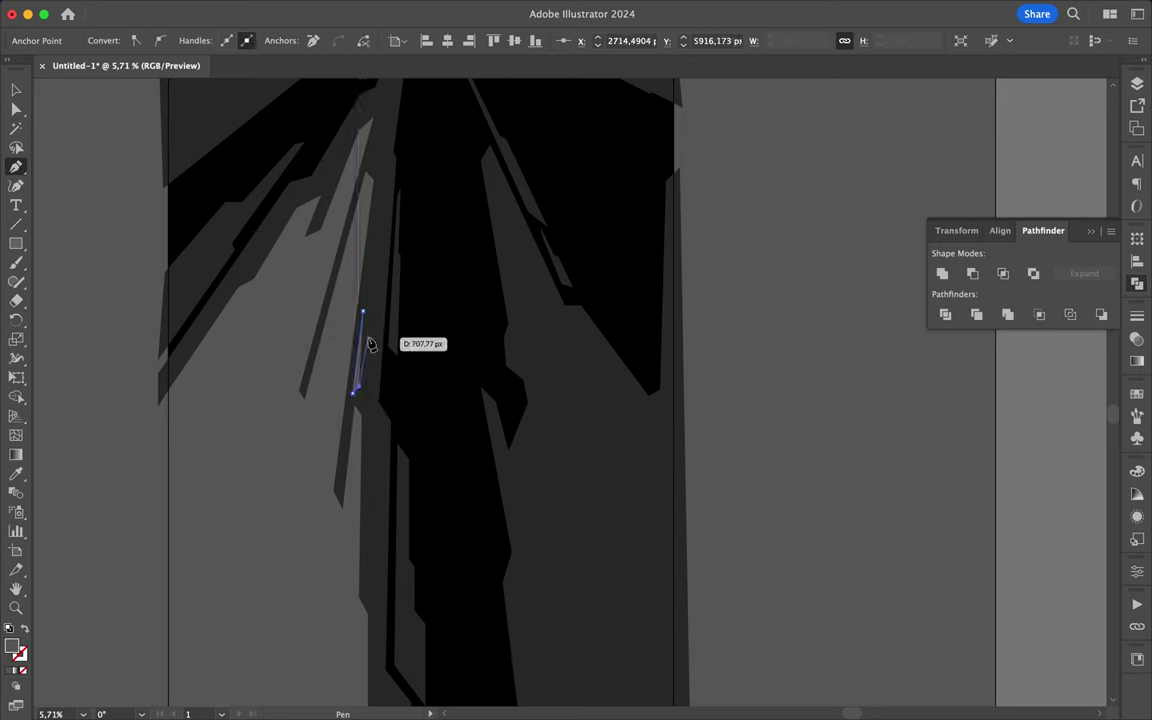
{"action": "scroll", "coordinate": [369, 344], "scroll_direction": "up", "scroll_amount": 2, "text": "alt"}
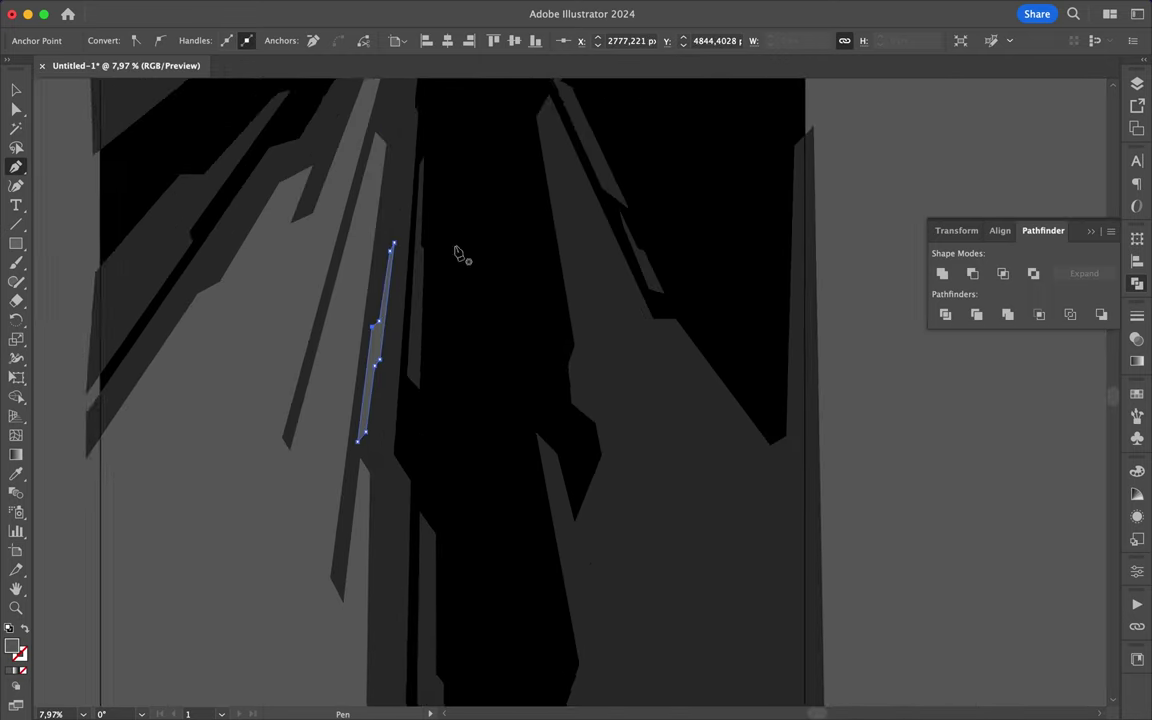
{"action": "scroll", "coordinate": [457, 252], "scroll_direction": "down", "scroll_amount": 1, "text": "alt"}
{"action": "scroll", "coordinate": [329, 200], "scroll_direction": "up", "scroll_amount": 3}
{"action": "left_click", "coordinate": [330, 178]}
{"action": "left_click", "coordinate": [307, 260]}
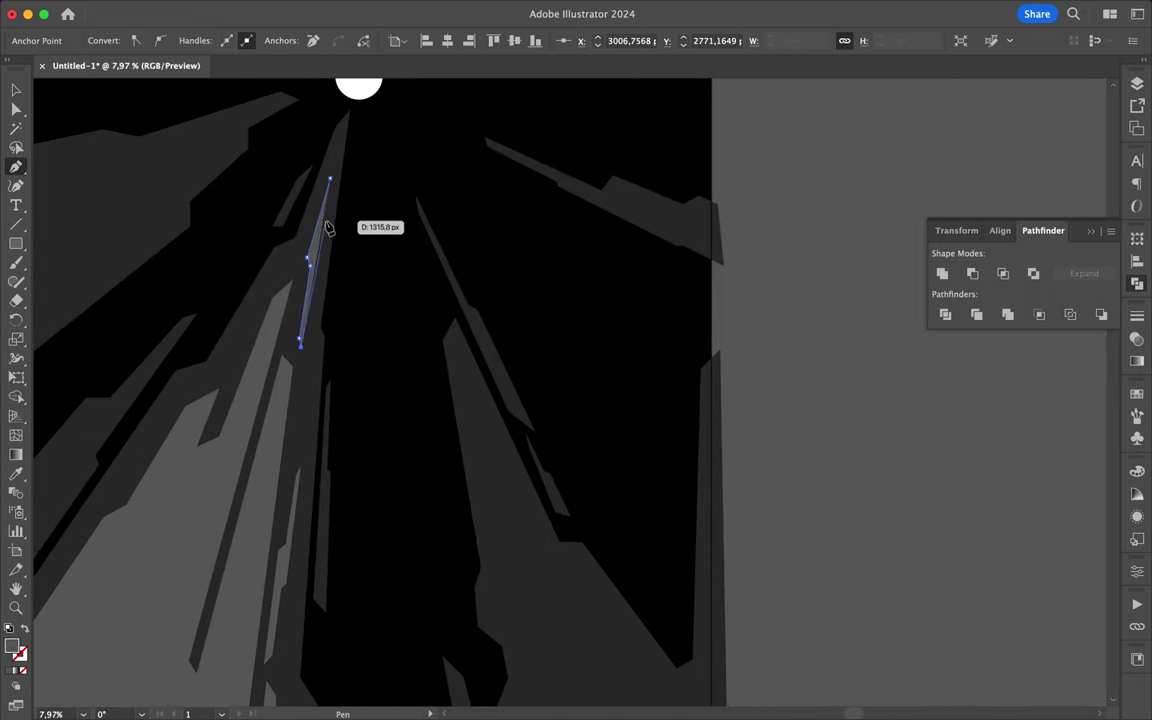
{"action": "scroll", "coordinate": [329, 228], "scroll_direction": "up", "scroll_amount": 2, "text": "alt"}
{"action": "left_click", "coordinate": [329, 177]}
{"action": "scroll", "coordinate": [321, 205], "scroll_direction": "down", "scroll_amount": 3, "text": "alt"}
{"action": "scroll", "coordinate": [214, 364], "scroll_direction": "down", "scroll_amount": 3}
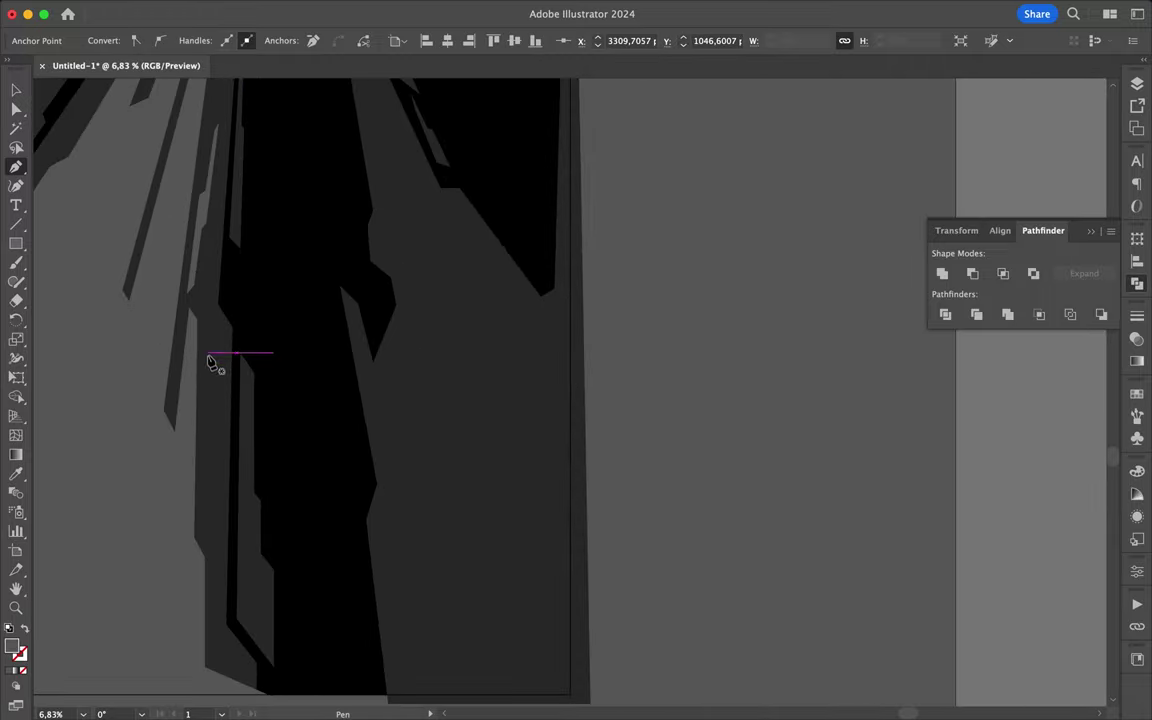
{"action": "scroll", "coordinate": [214, 364], "scroll_direction": "down", "scroll_amount": 2, "text": "alt"}
{"action": "scroll", "coordinate": [206, 490], "scroll_direction": "up", "scroll_amount": 1}
Draw a long angular accent shape from the lower rock up the spire edge
{"action": "left_click", "coordinate": [200, 497]}
{"action": "left_click", "coordinate": [195, 570]}
{"action": "left_click", "coordinate": [200, 617]}
{"action": "scroll", "coordinate": [329, 599], "scroll_direction": "down", "scroll_amount": 3}
{"action": "left_click", "coordinate": [304, 651]}
{"action": "left_click", "coordinate": [298, 566]}
{"action": "left_click", "coordinate": [333, 492]}
{"action": "left_click", "coordinate": [324, 212]}
{"action": "left_click", "coordinate": [352, 349]}
{"action": "left_click", "coordinate": [391, 382]}
{"action": "left_click", "coordinate": [456, 432]}
{"action": "left_click", "coordinate": [466, 349]}
{"action": "left_click", "coordinate": [473, 636]}
Draw a lighter grey highlight facet along the upper-left rock's top edge
{"action": "left_click", "coordinate": [304, 651]}
{"action": "scroll", "coordinate": [95, 470], "scroll_direction": "up", "scroll_amount": 3}
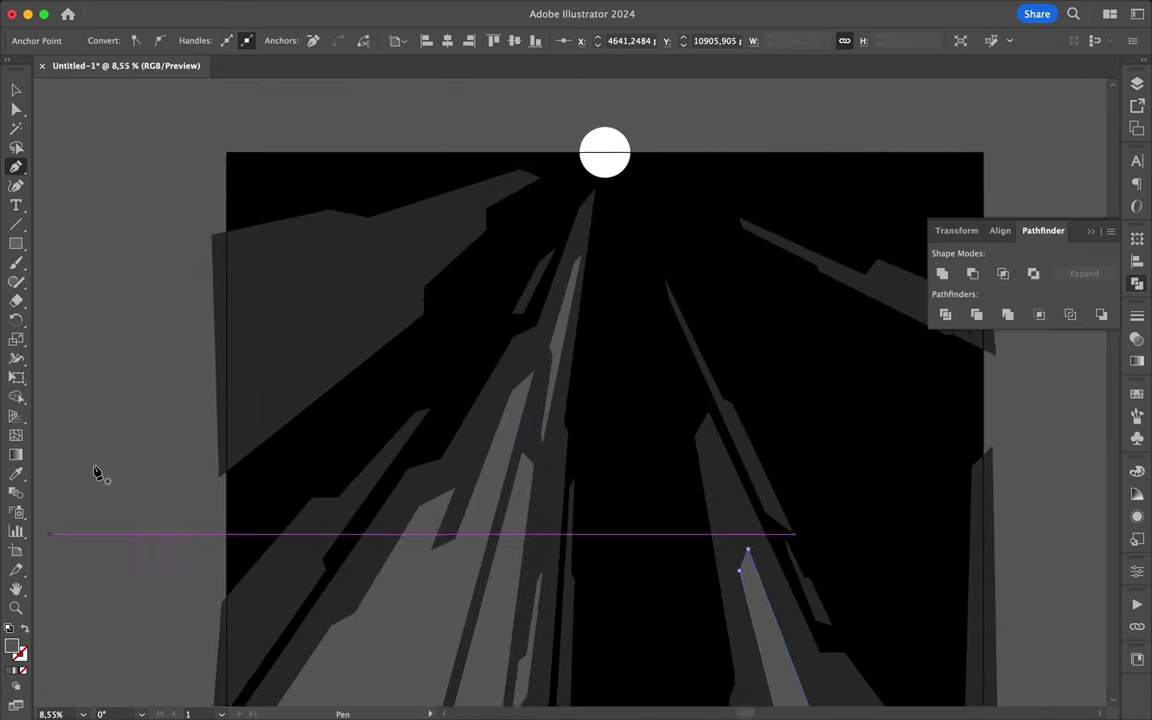
{"action": "left_click", "coordinate": [175, 274]}
{"action": "left_click", "coordinate": [314, 241]}
{"action": "left_click", "coordinate": [439, 220]}
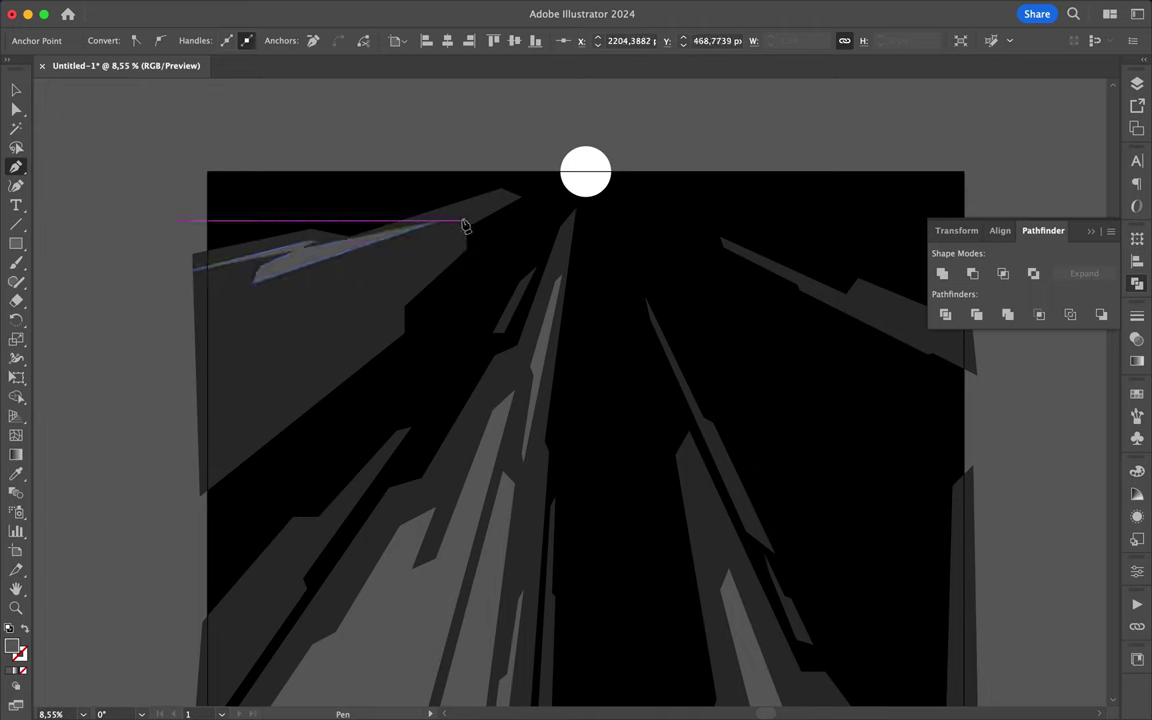
{"action": "left_click", "coordinate": [396, 262]}
{"action": "left_click", "coordinate": [371, 317]}
{"action": "left_click", "coordinate": [290, 395]}
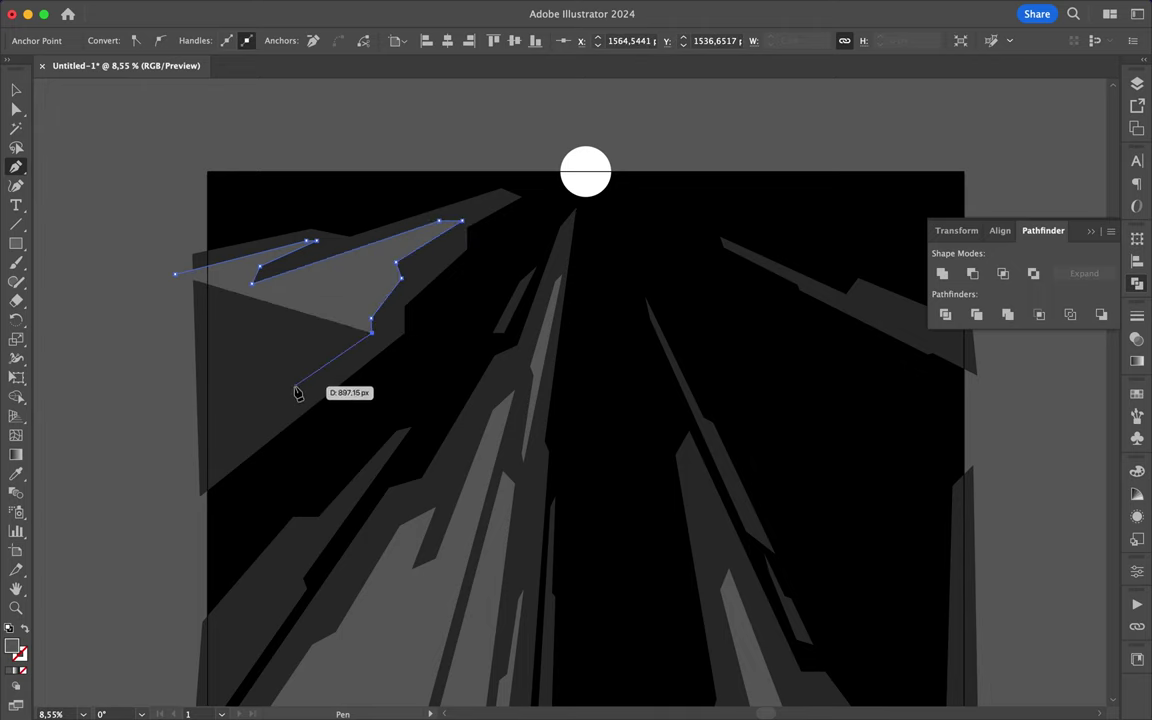
{"action": "left_click", "coordinate": [198, 470]}
{"action": "left_click", "coordinate": [175, 274]}
Begin a new facet shape on the right-hand rock
{"action": "scroll", "coordinate": [781, 331], "scroll_direction": "right", "scroll_amount": 2}
{"action": "left_click", "coordinate": [877, 423]}
{"action": "left_click", "coordinate": [812, 388]}
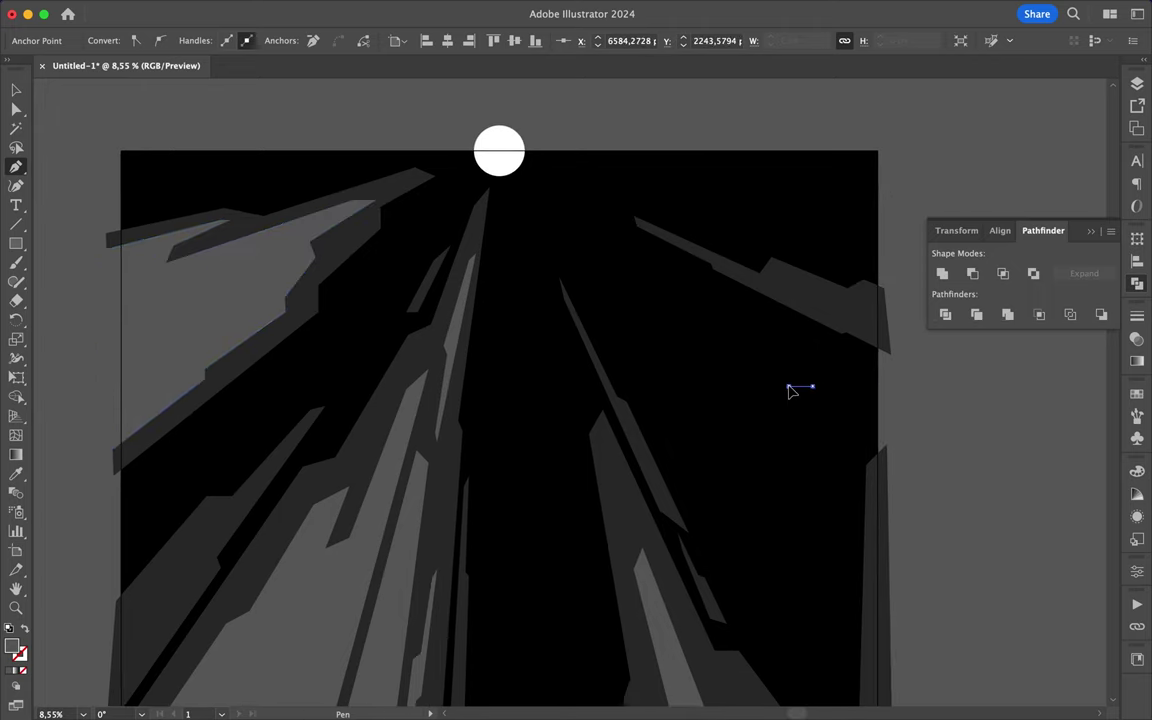
Complete the right-hand rock facet and nudge one anchor to fit the edge
{"action": "left_click", "coordinate": [820, 466]}
{"action": "left_click", "coordinate": [862, 583]}
{"action": "left_click", "coordinate": [881, 519]}
{"action": "right_click", "coordinate": [881, 519]}
{"action": "left_click", "coordinate": [895, 465]}
{"action": "scroll", "coordinate": [812, 510], "scroll_direction": "down", "scroll_amount": 4}
{"action": "key", "text": "a"}
{"action": "left_click_drag", "start_coordinate": [872, 480], "coordinate": [883, 503]}
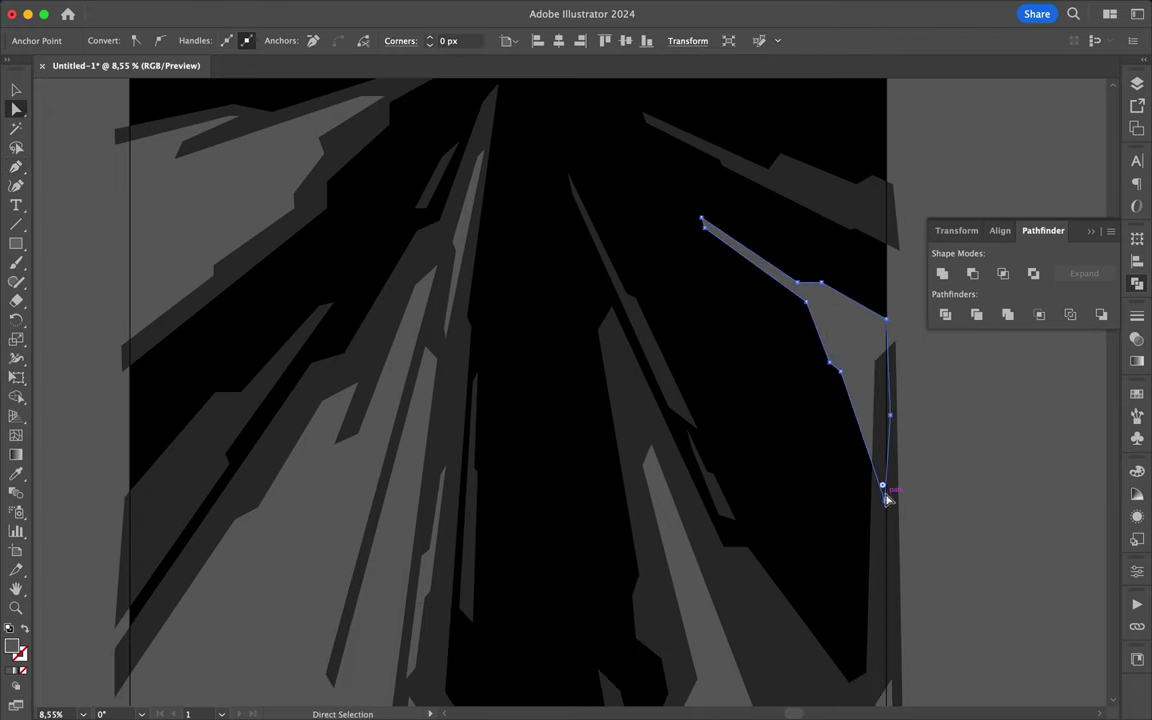
{"action": "scroll", "coordinate": [887, 500], "scroll_direction": "down", "scroll_amount": 5}
{"action": "scroll", "coordinate": [663, 458], "scroll_direction": "up", "scroll_amount": 5}
Draw another grey sliver on the right rock
{"action": "key", "text": "p"}
{"action": "left_click", "coordinate": [629, 433]}
{"action": "left_click", "coordinate": [598, 342]}
{"action": "left_click", "coordinate": [585, 293]}
{"action": "scroll", "coordinate": [578, 285], "scroll_direction": "up", "scroll_amount": 3}
{"action": "left_click", "coordinate": [797, 681]}
{"action": "left_click", "coordinate": [617, 411]}
{"action": "left_click", "coordinate": [643, 522]}
Reshape the new sliver by dragging its bottom anchor
{"action": "key", "text": "a"}
{"action": "scroll", "coordinate": [668, 445], "scroll_direction": "down", "scroll_amount": 2}
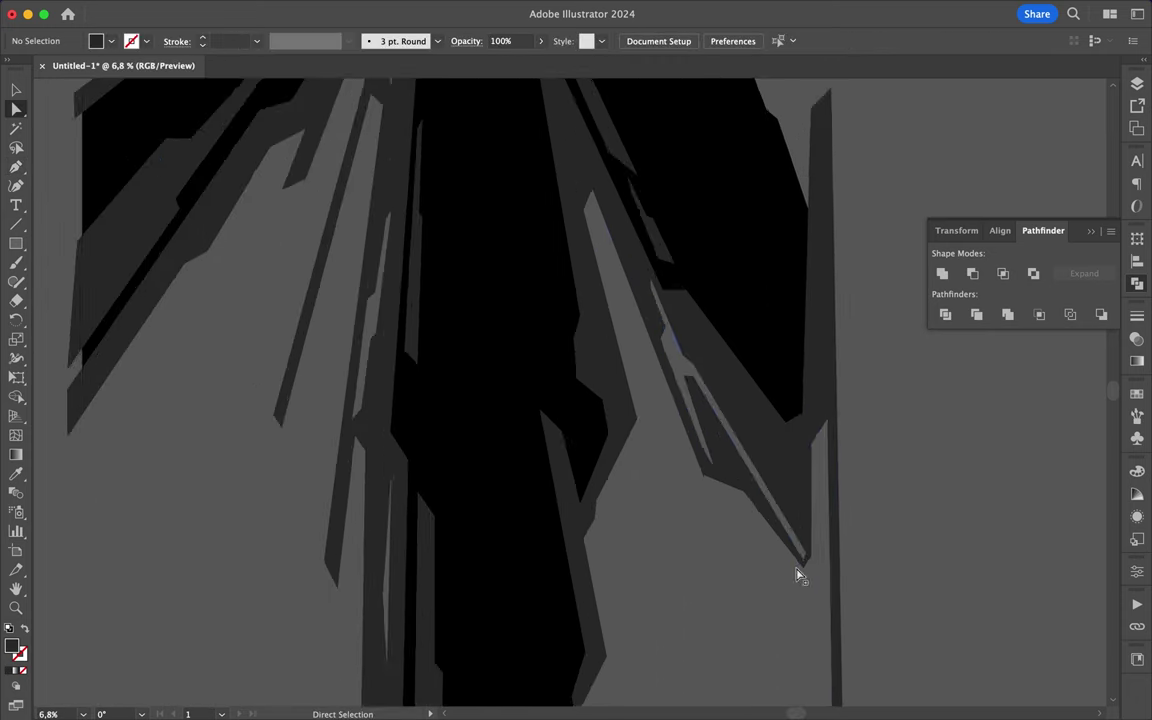
{"action": "left_click", "coordinate": [663, 319]}
{"action": "scroll", "coordinate": [663, 319], "scroll_direction": "up", "scroll_amount": 4}
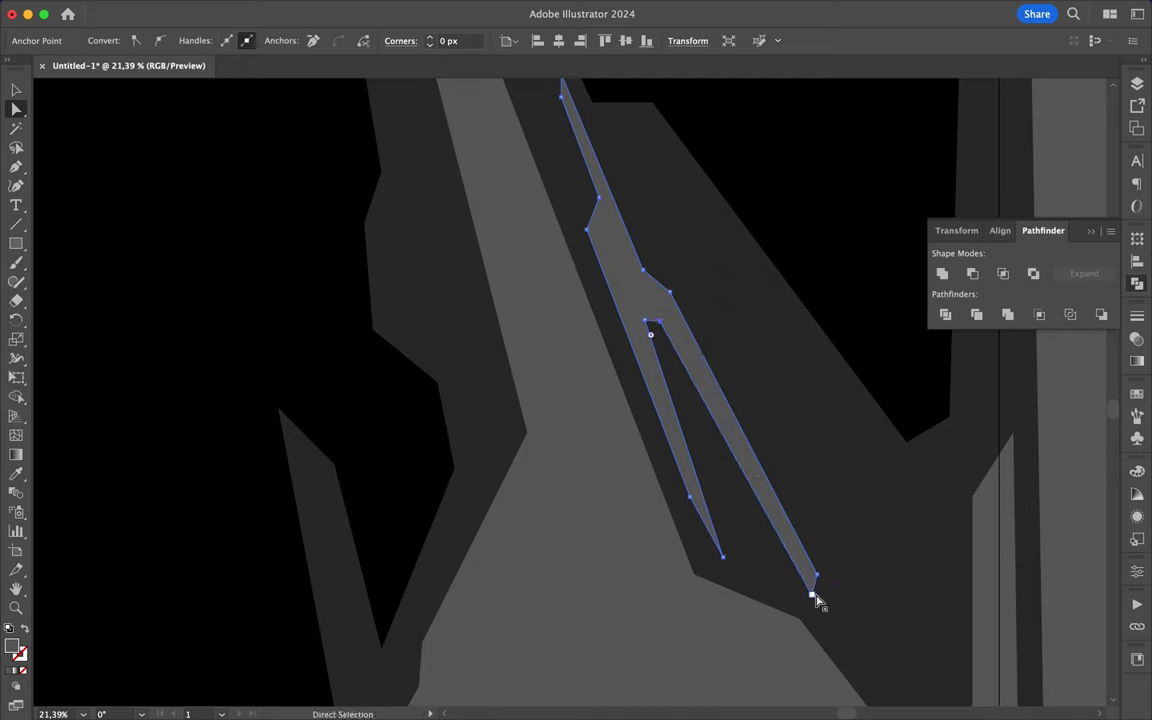
{"action": "left_click_drag", "start_coordinate": [813, 597], "coordinate": [823, 586]}
{"action": "scroll", "coordinate": [812, 620], "scroll_direction": "down", "scroll_amount": 5}
{"action": "scroll", "coordinate": [540, 432], "scroll_direction": "up", "scroll_amount": 3}
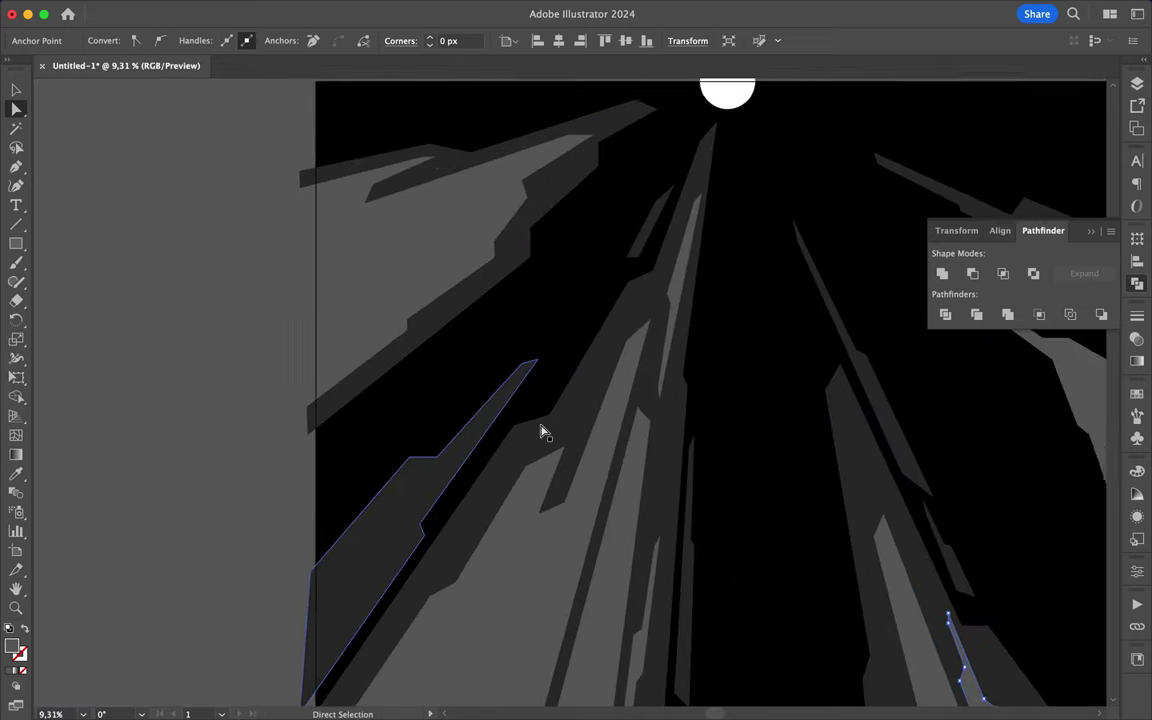
{"action": "scroll", "coordinate": [545, 432], "scroll_direction": "up", "scroll_amount": 2}
Draw a thin highlight sliver down the central spire and adjust its top point
{"action": "key", "text": "p"}
{"action": "left_click", "coordinate": [646, 214]}
{"action": "left_click", "coordinate": [616, 338]}
{"action": "left_click", "coordinate": [646, 400]}
{"action": "left_click", "coordinate": [636, 597]}
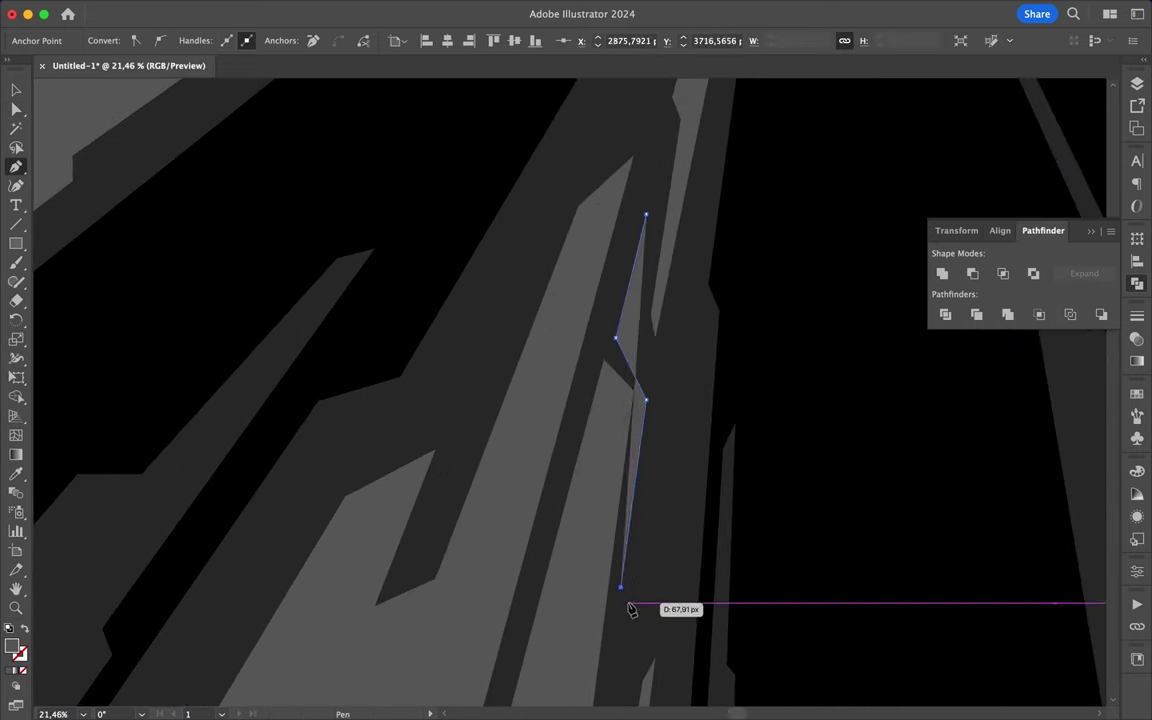
{"action": "left_click", "coordinate": [661, 388]}
{"action": "left_click", "coordinate": [663, 157]}
{"action": "left_click_drag", "start_coordinate": [647, 214], "coordinate": [646, 203]}
{"action": "scroll", "coordinate": [620, 220], "scroll_direction": "down", "scroll_amount": 5}
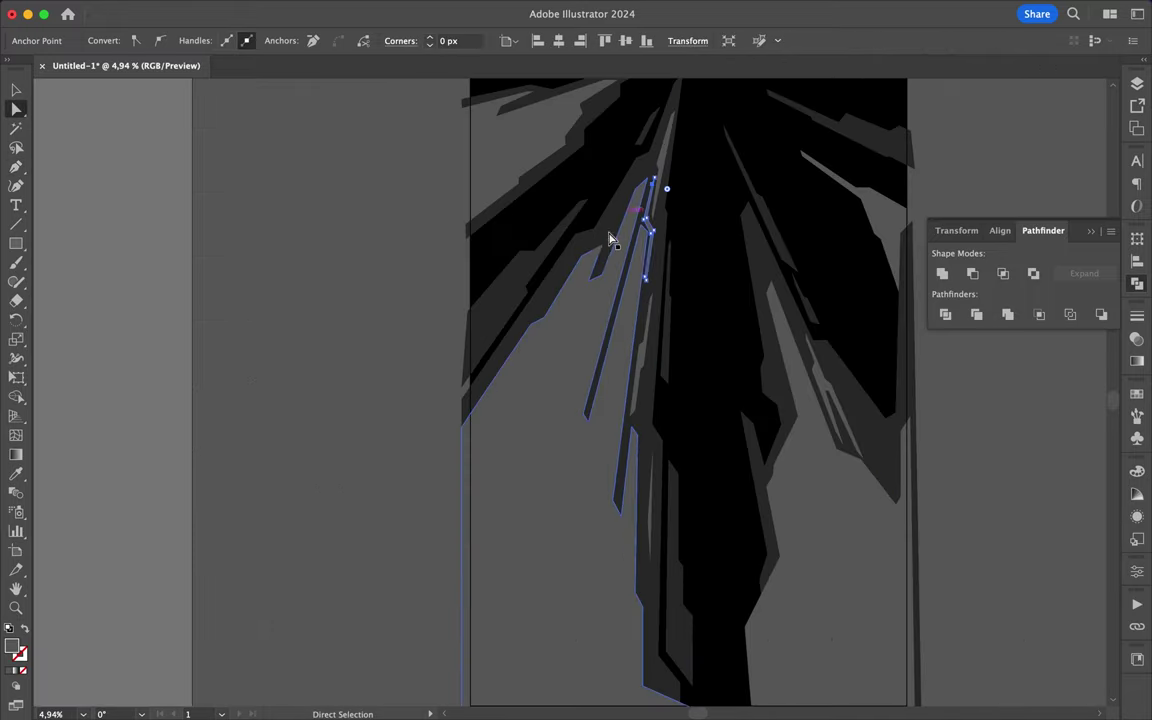
{"action": "scroll", "coordinate": [581, 370], "scroll_direction": "up", "scroll_amount": 2}
{"action": "scroll", "coordinate": [560, 375], "scroll_direction": "up", "scroll_amount": 3}
Move anchors of the upper-left highlight shape to fit the rock edge
{"action": "left_click", "coordinate": [478, 323]}
{"action": "scroll", "coordinate": [550, 295], "scroll_direction": "down", "scroll_amount": 2}
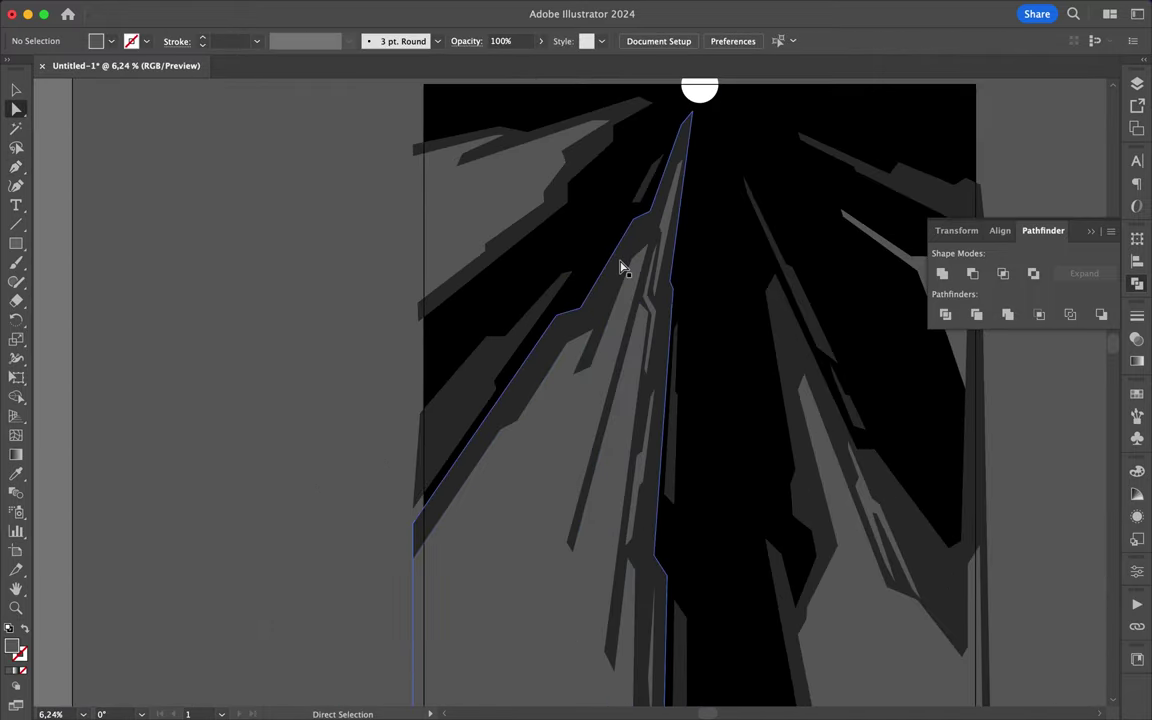
{"action": "scroll", "coordinate": [620, 265], "scroll_direction": "up", "scroll_amount": 3}
{"action": "left_click_drag", "start_coordinate": [362, 381], "coordinate": [362, 381]}
{"action": "scroll", "coordinate": [512, 237], "scroll_direction": "up", "scroll_amount": 3}
{"action": "scroll", "coordinate": [465, 355], "scroll_direction": "up", "scroll_amount": 2}
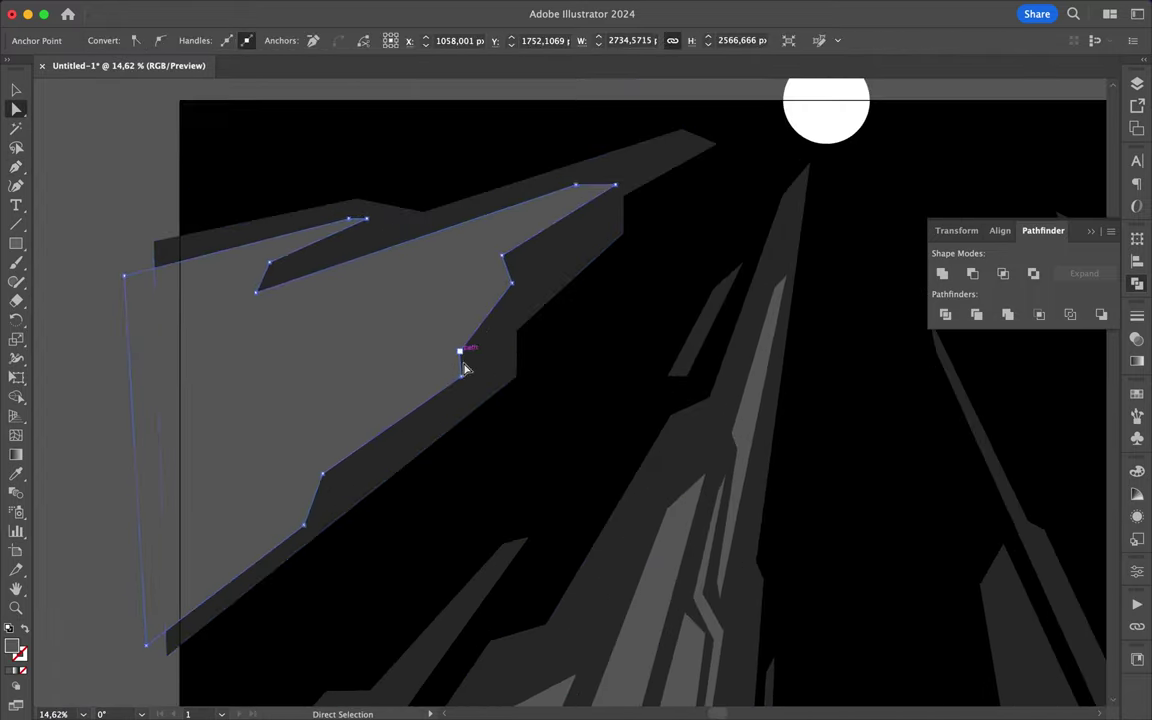
{"action": "left_click_drag", "start_coordinate": [125, 279], "coordinate": [128, 268]}
Add slivers near the upper-left rock tip and on the right-hand rock
{"action": "key", "text": "p"}
{"action": "left_click", "coordinate": [518, 258]}
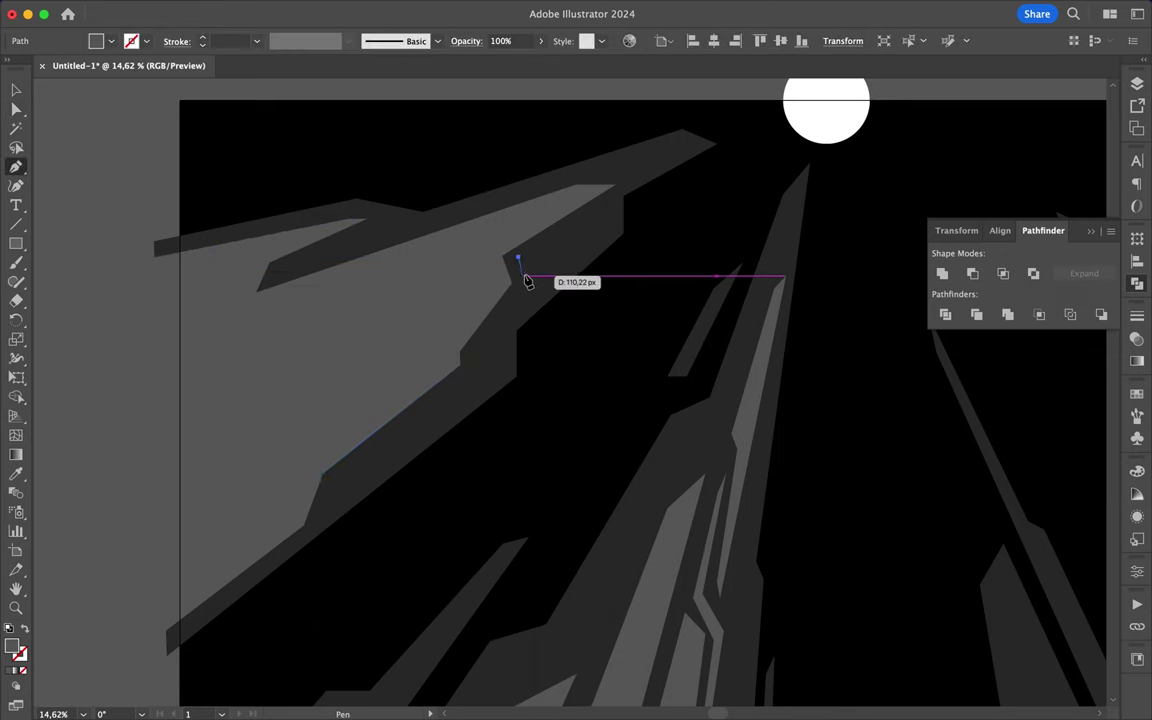
{"action": "left_click", "coordinate": [631, 180]}
{"action": "left_click", "coordinate": [694, 149]}
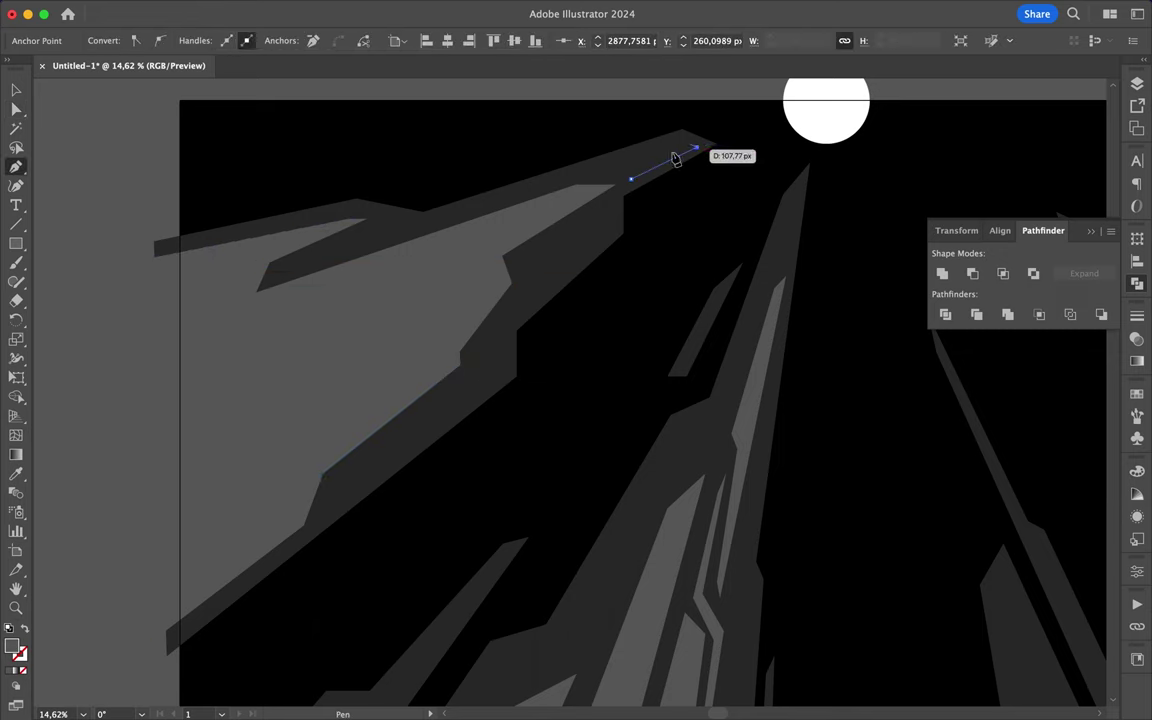
{"action": "scroll", "coordinate": [684, 208], "scroll_direction": "down", "scroll_amount": 5}
{"action": "scroll", "coordinate": [607, 548], "scroll_direction": "down", "scroll_amount": 3}
{"action": "left_click", "coordinate": [600, 497]}
{"action": "left_click_drag", "start_coordinate": [618, 592], "coordinate": [629, 612]}
{"action": "scroll", "coordinate": [750, 400], "scroll_direction": "up", "scroll_amount": 2}
{"action": "left_click", "coordinate": [751, 257]}
{"action": "left_click", "coordinate": [828, 298]}
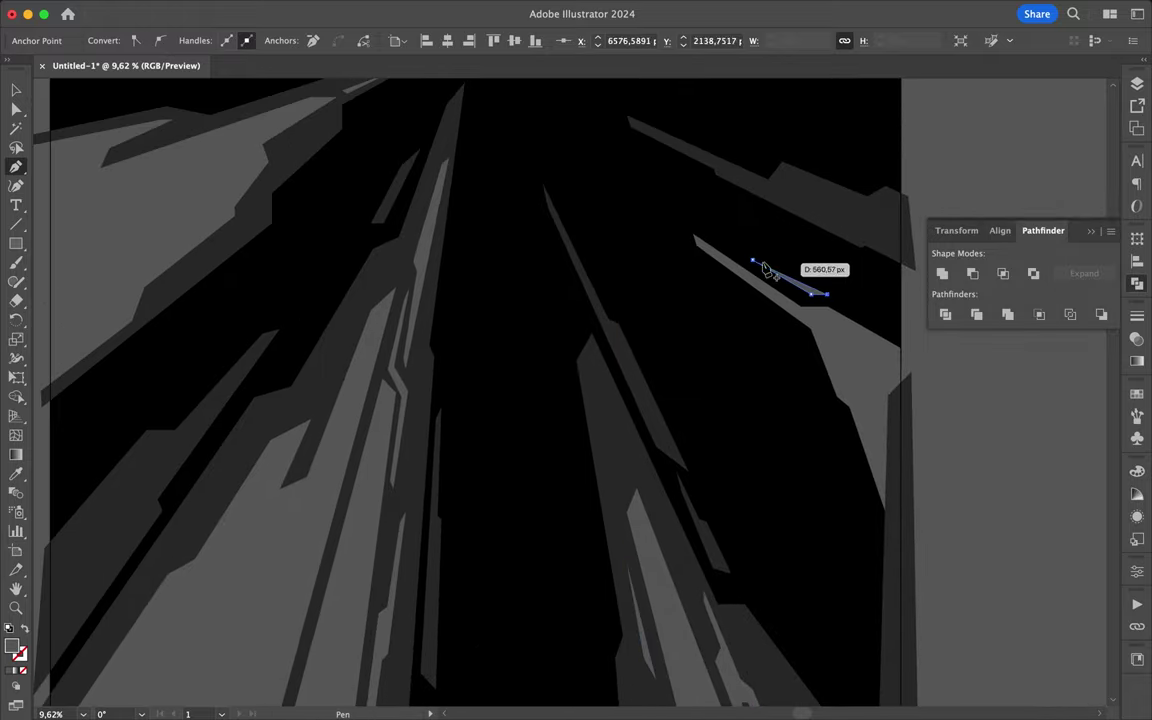
{"action": "scroll", "coordinate": [550, 340], "scroll_direction": "down", "scroll_amount": 2}
Add slivers on the left rock, down the spire, and a short one near the top
{"action": "left_click", "coordinate": [288, 373]}
{"action": "left_click", "coordinate": [250, 430]}
{"action": "scroll", "coordinate": [250, 432], "scroll_direction": "down", "scroll_amount": 3}
{"action": "scroll", "coordinate": [185, 527], "scroll_direction": "up", "scroll_amount": 3}
{"action": "left_click", "coordinate": [380, 220]}
{"action": "scroll", "coordinate": [386, 391], "scroll_direction": "down", "scroll_amount": 3}
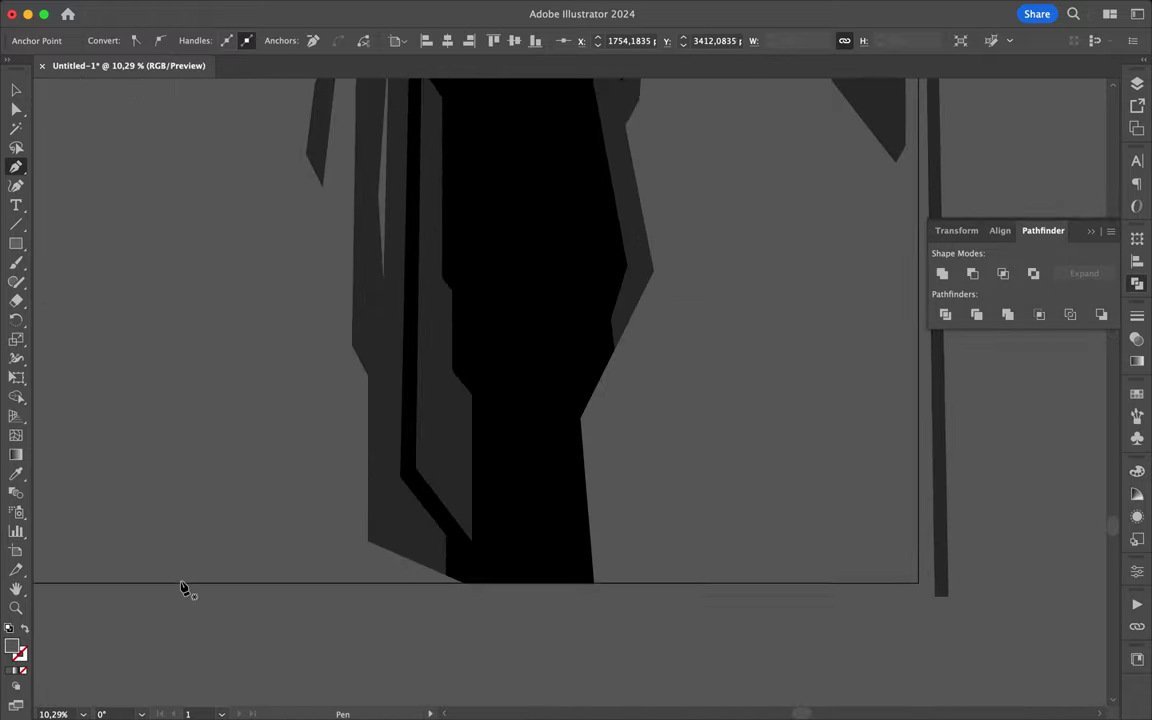
{"action": "left_click", "coordinate": [383, 386]}
{"action": "left_click", "coordinate": [380, 522]}
{"action": "left_click", "coordinate": [604, 167]}
{"action": "left_click", "coordinate": [617, 262]}
{"action": "scroll", "coordinate": [548, 305], "scroll_direction": "up", "scroll_amount": 3}
{"action": "scroll", "coordinate": [548, 305], "scroll_direction": "down", "scroll_amount": 3}
Draw and close another accent shape on the upper-left rock
{"action": "left_click", "coordinate": [370, 232]}
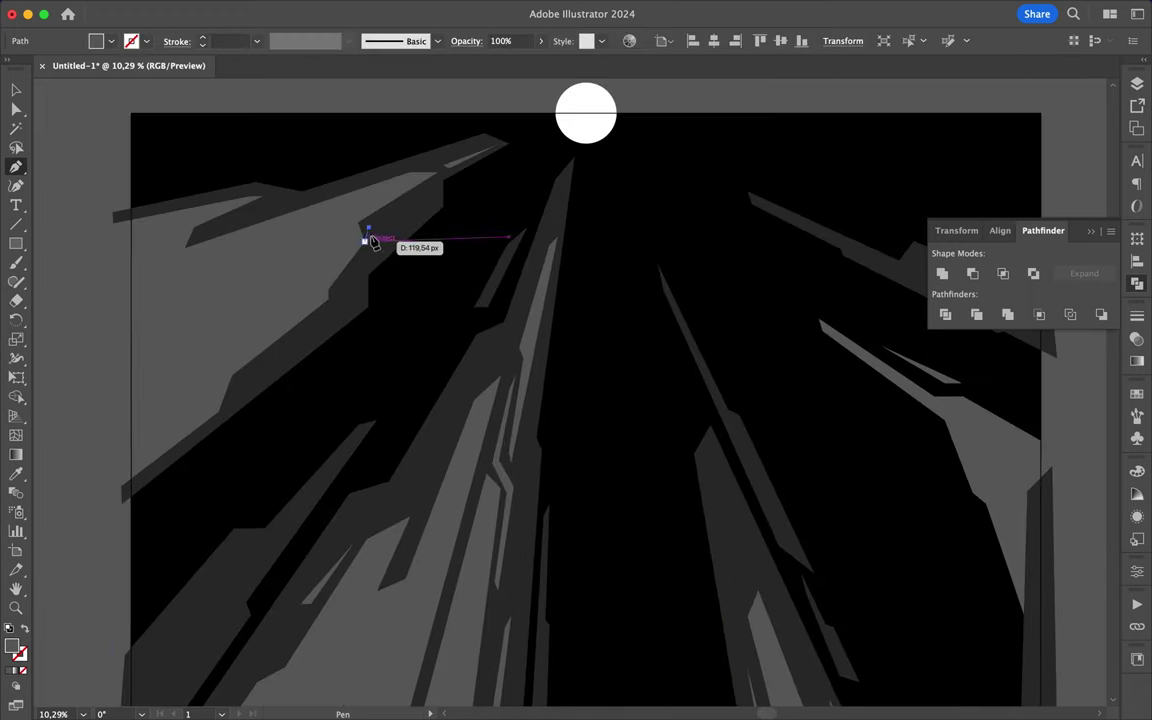
{"action": "scroll", "coordinate": [374, 314], "scroll_direction": "down", "scroll_amount": 3}
{"action": "scroll", "coordinate": [507, 309], "scroll_direction": "down", "scroll_amount": 2}
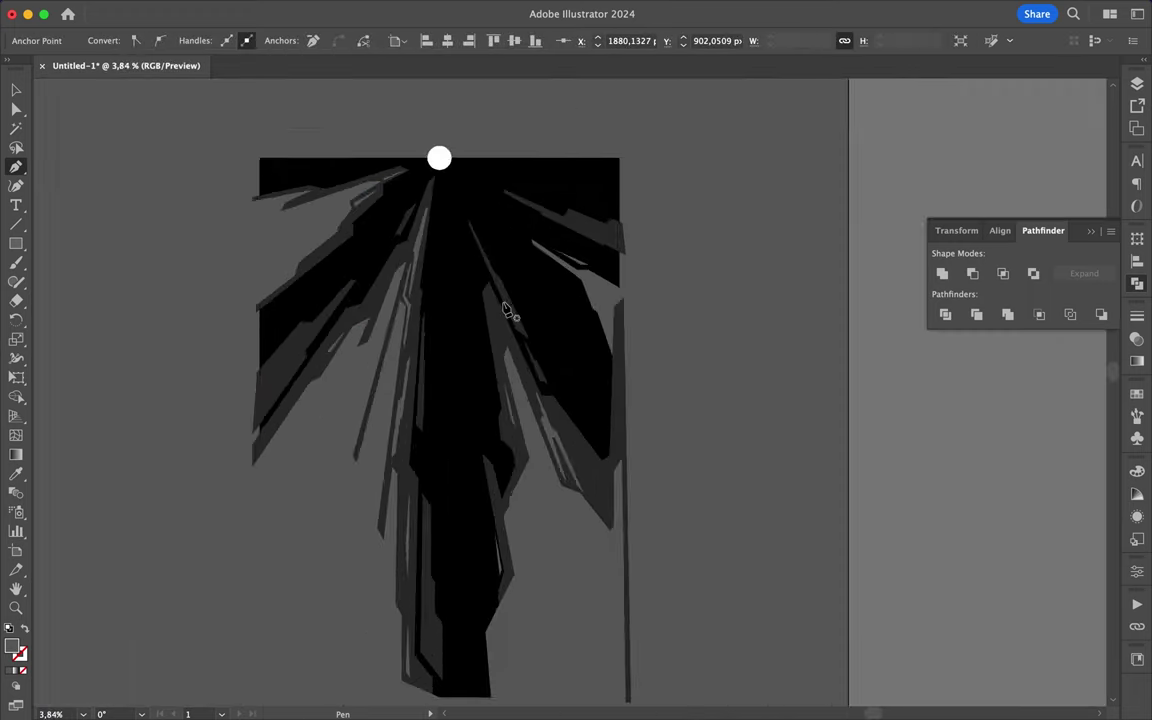
{"action": "scroll", "coordinate": [445, 481], "scroll_direction": "up", "scroll_amount": 5}
{"action": "scroll", "coordinate": [446, 486], "scroll_direction": "down", "scroll_amount": 1}
{"action": "left_click", "coordinate": [444, 485]}
{"action": "scroll", "coordinate": [444, 485], "scroll_direction": "up", "scroll_amount": 1}
{"action": "key", "text": "a"}
{"action": "scroll", "coordinate": [645, 450], "scroll_direction": "down", "scroll_amount": 2}
Create a new layer in the Layers panel for the highlights
{"action": "scroll", "coordinate": [652, 437], "scroll_direction": "down", "scroll_amount": 2}
{"action": "key", "text": "F7"}
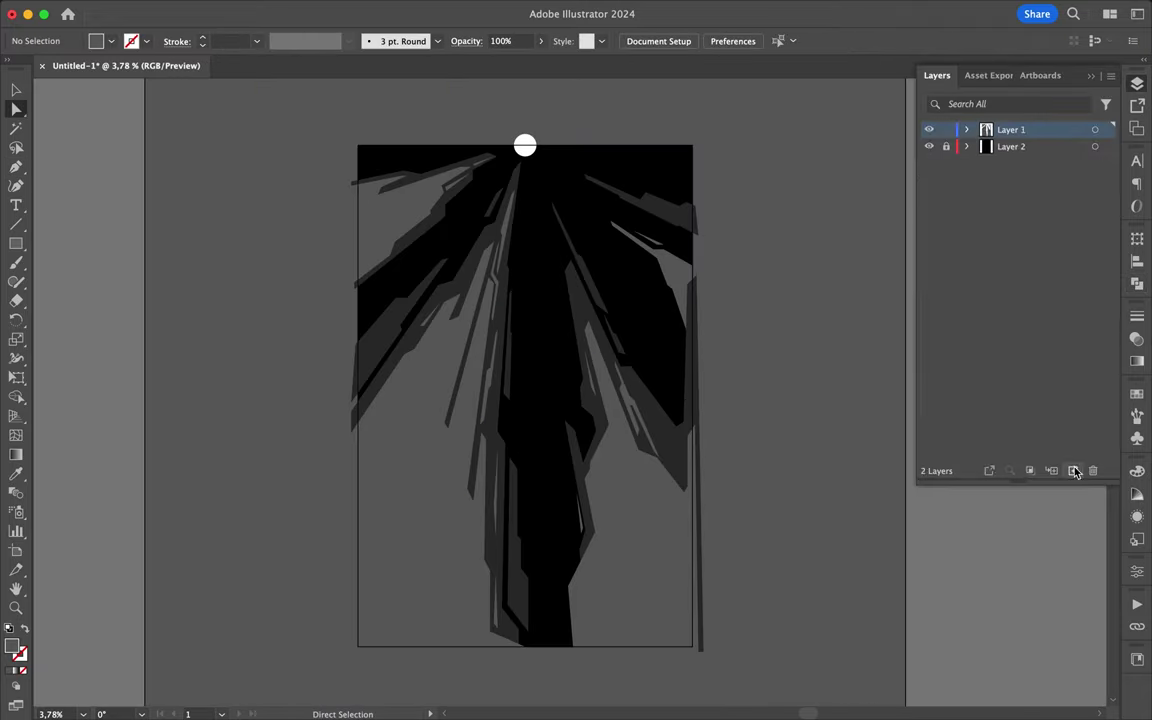
{"action": "double_click", "coordinate": [14, 645]}
{"action": "scroll", "coordinate": [540, 283], "scroll_direction": "up", "scroll_amount": 2}
{"action": "key", "text": "p"}
Trace a light highlight on the left rock up toward the spire tip and down its right edge
{"action": "left_click", "coordinate": [278, 492]}
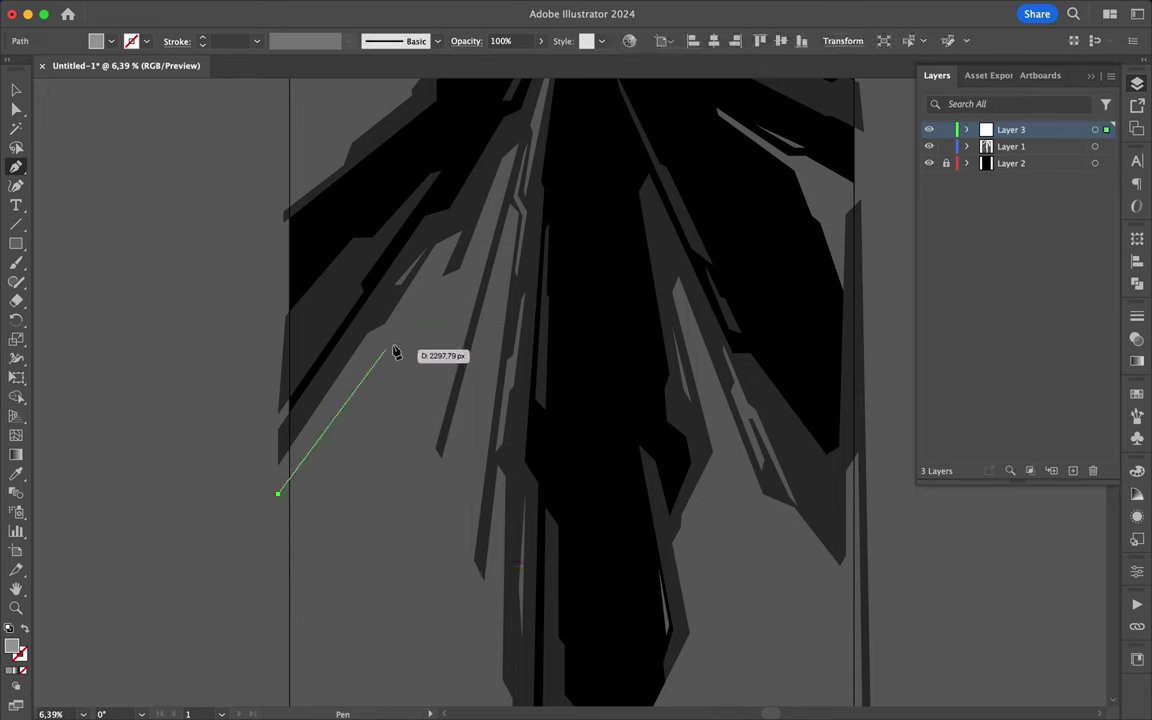
{"action": "left_click", "coordinate": [381, 345]}
{"action": "left_click", "coordinate": [400, 338]}
{"action": "scroll", "coordinate": [438, 262], "scroll_direction": "up", "scroll_amount": 2}
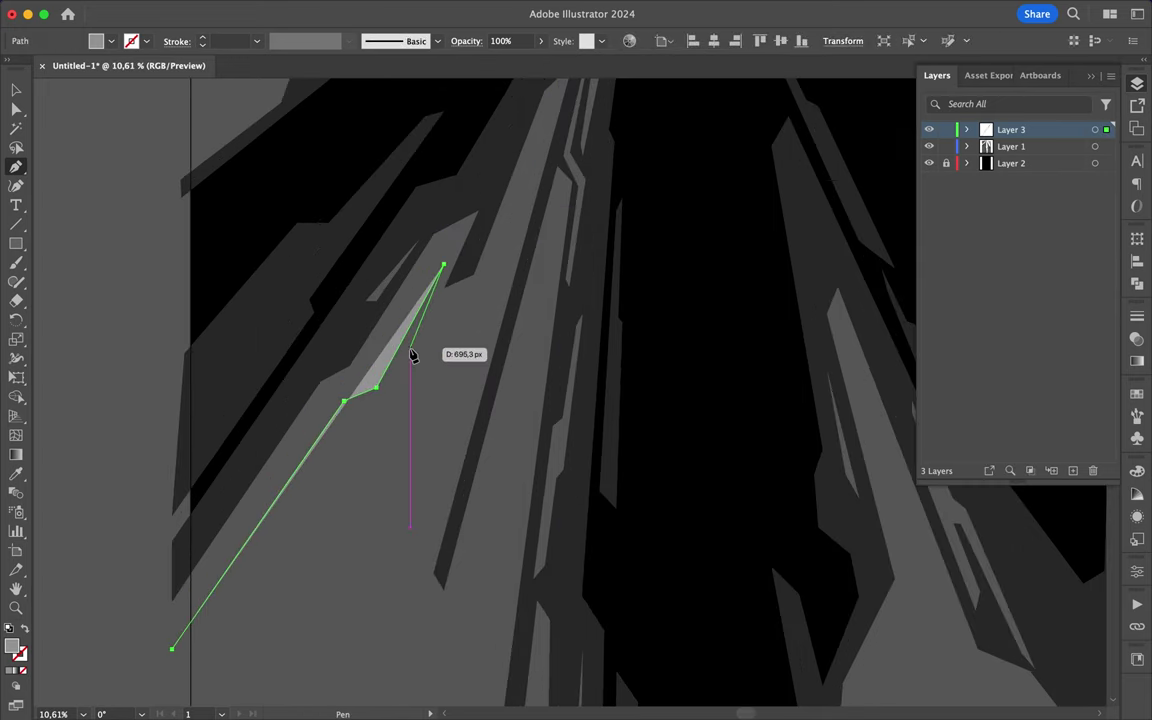
{"action": "left_click", "coordinate": [410, 347]}
{"action": "left_click", "coordinate": [447, 325]}
{"action": "left_click", "coordinate": [530, 164]}
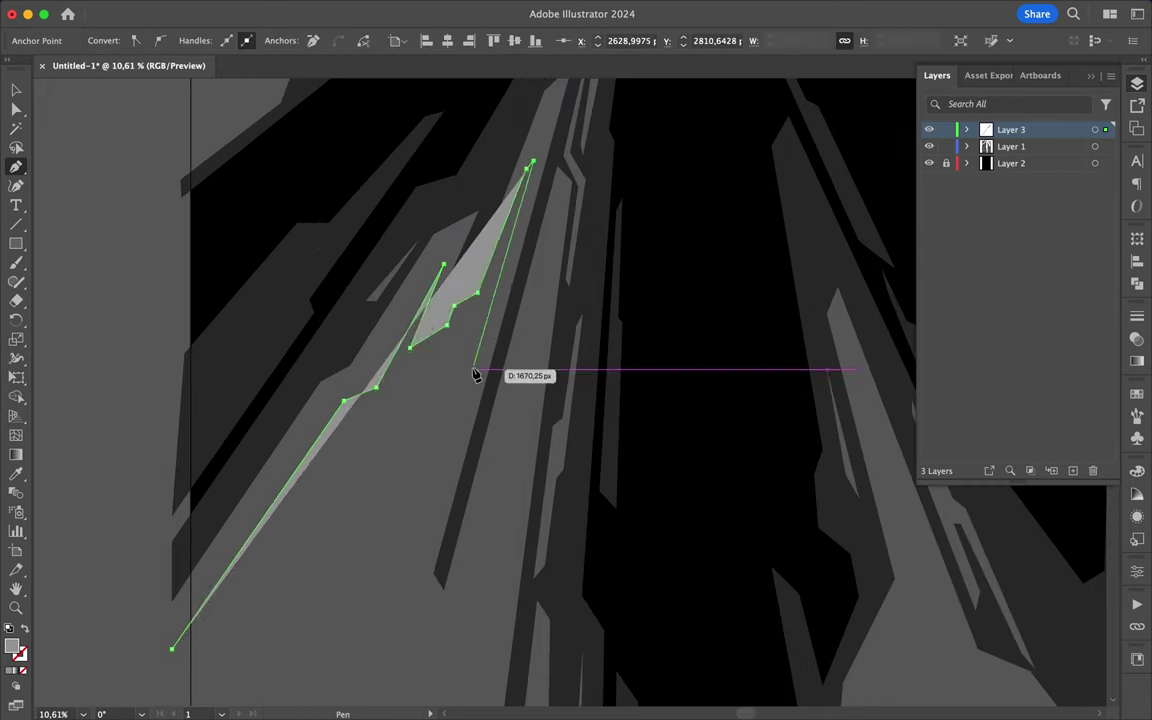
{"action": "left_click", "coordinate": [472, 371]}
{"action": "left_click", "coordinate": [420, 583]}
{"action": "left_click", "coordinate": [432, 632]}
{"action": "left_click", "coordinate": [439, 606]}
{"action": "left_click", "coordinate": [452, 594]}
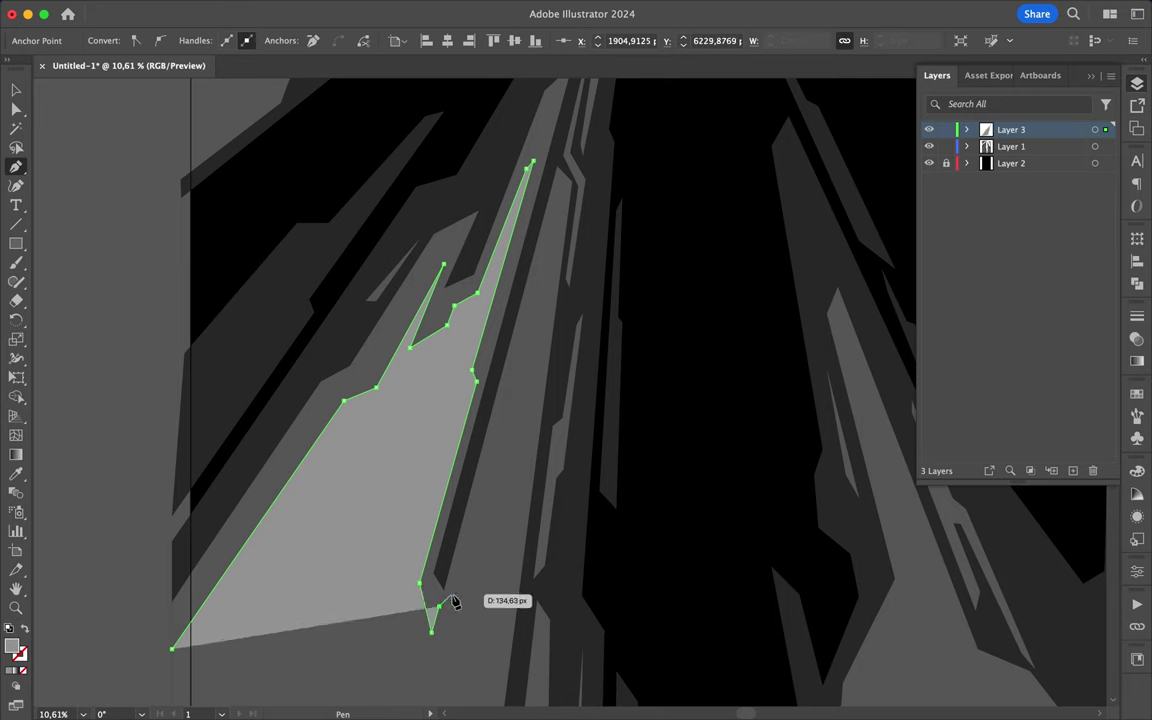
{"action": "left_click", "coordinate": [496, 430]}
{"action": "left_click", "coordinate": [510, 421]}
{"action": "left_click", "coordinate": [539, 305]}
Finish the left rock highlight's lower outline and close it at the bottom-left
{"action": "left_click", "coordinate": [516, 528]}
{"action": "scroll", "coordinate": [519, 560], "scroll_direction": "down", "scroll_amount": 2}
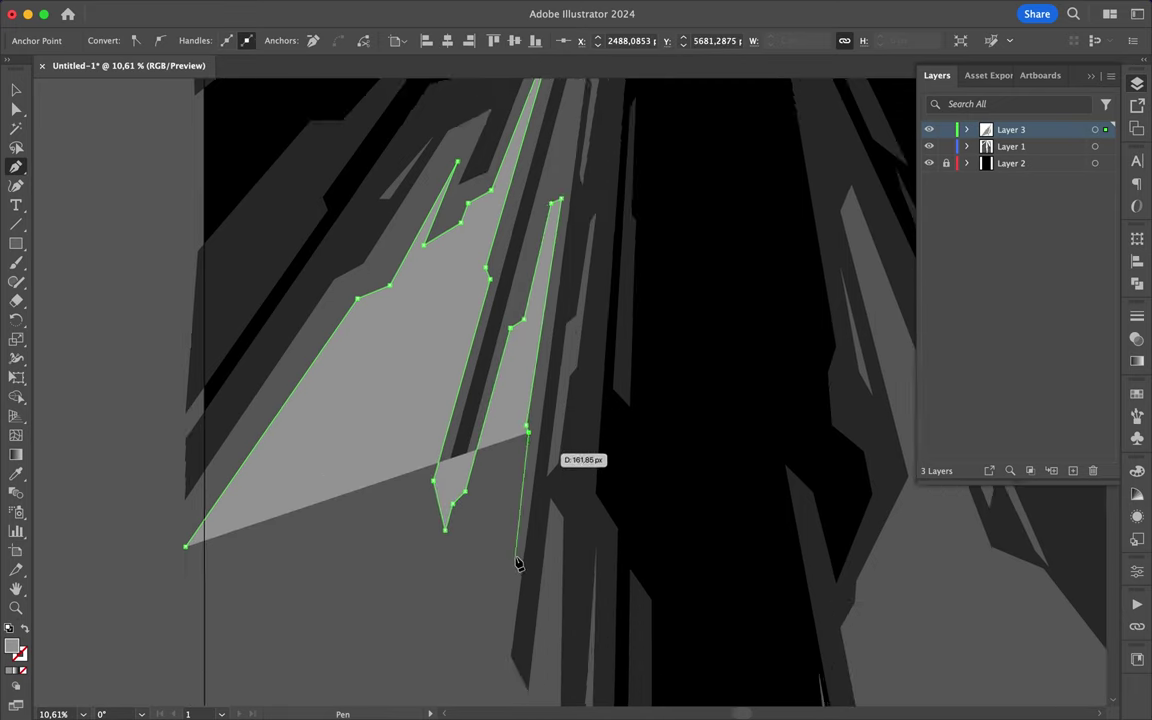
{"action": "scroll", "coordinate": [488, 660], "scroll_direction": "down", "scroll_amount": 3}
{"action": "left_click", "coordinate": [510, 460]}
{"action": "left_click", "coordinate": [518, 487]}
{"action": "left_click", "coordinate": [495, 641]}
{"action": "left_click", "coordinate": [503, 655]}
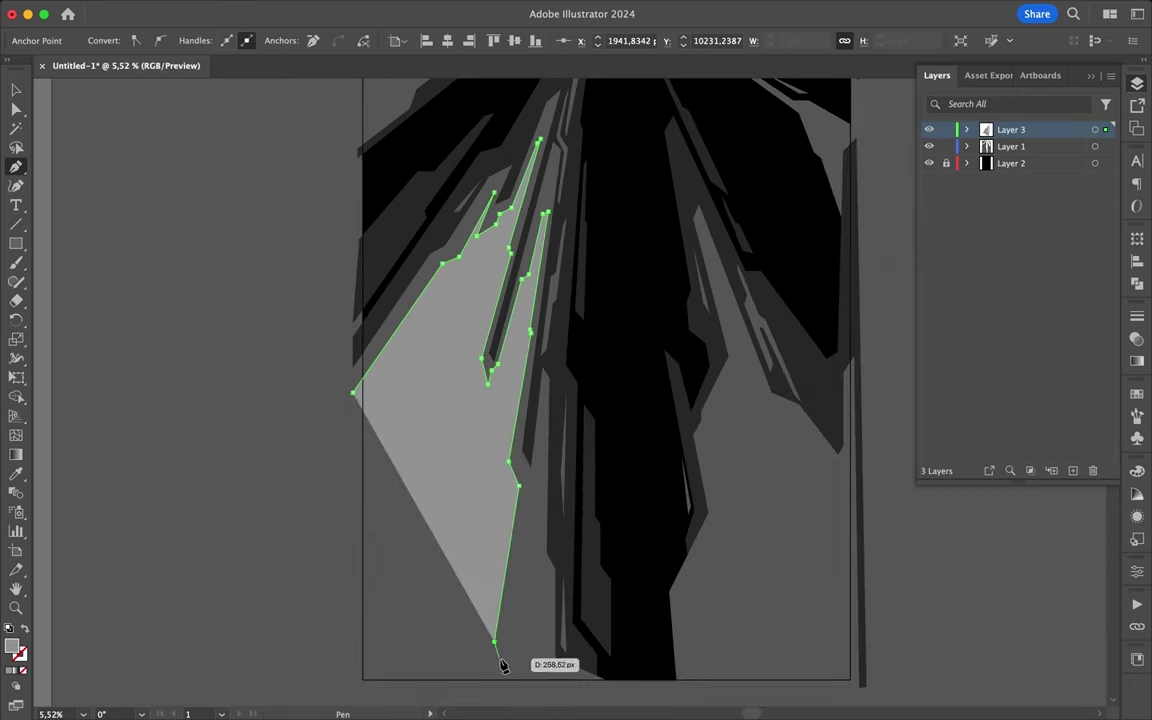
{"action": "left_click", "coordinate": [520, 545]}
{"action": "left_click", "coordinate": [527, 540]}
{"action": "left_click", "coordinate": [520, 633]}
{"action": "left_click", "coordinate": [354, 688]}
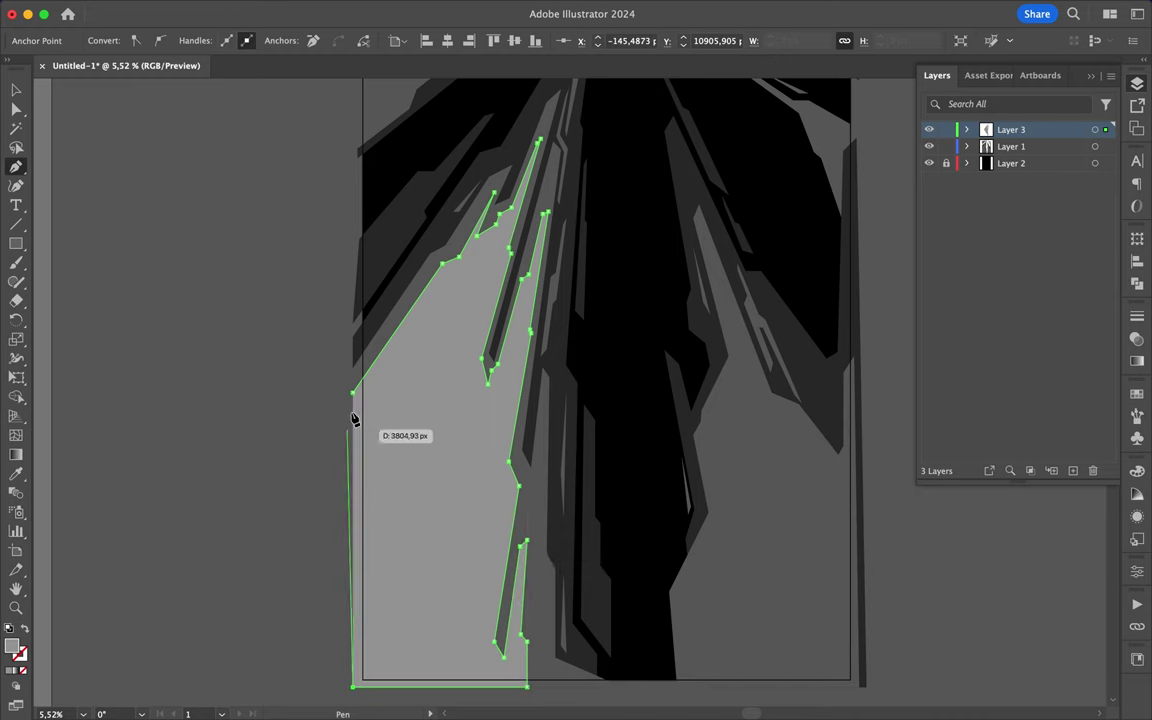
Draw a small additional light highlight shape on the rock
{"action": "left_click", "coordinate": [352, 392]}
{"action": "scroll", "coordinate": [516, 501], "scroll_direction": "up", "scroll_amount": 4}
{"action": "left_click", "coordinate": [499, 374]}
{"action": "left_click", "coordinate": [495, 587]}
{"action": "left_click", "coordinate": [511, 601]}
{"action": "scroll", "coordinate": [506, 373], "scroll_direction": "down", "scroll_amount": 3}
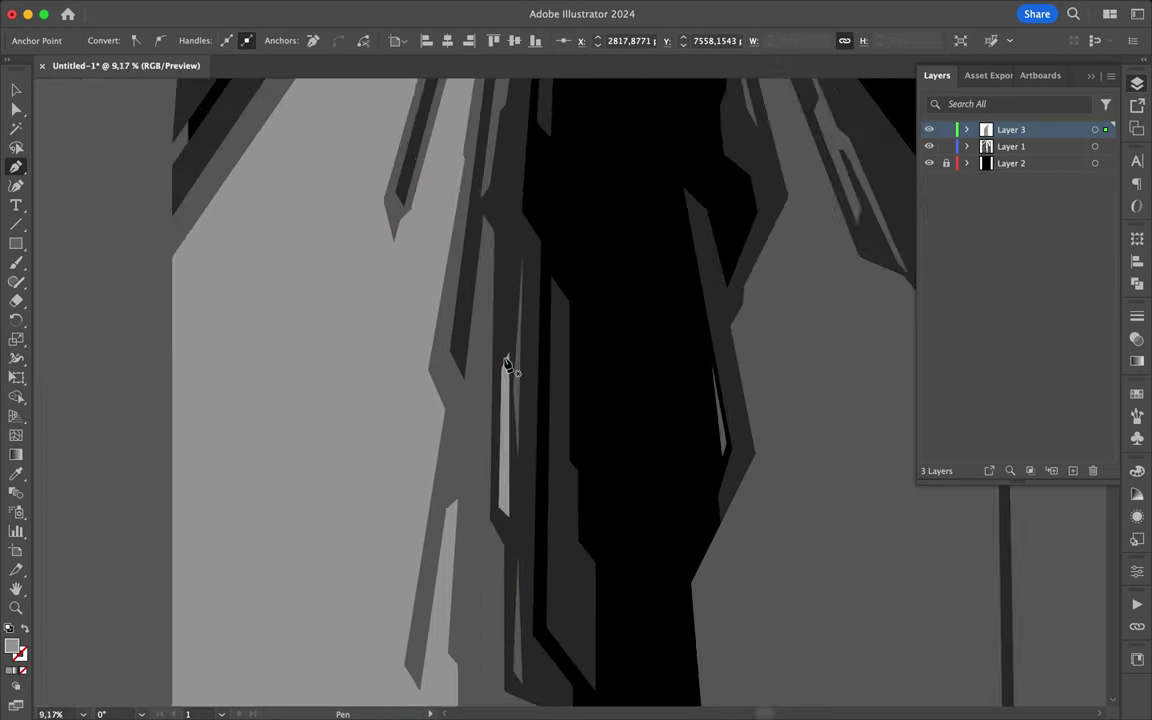
Start a light-grey facet on the right spire, placing its lower and middle corners
{"action": "left_click", "coordinate": [510, 673]}
{"action": "left_click", "coordinate": [501, 540]}
{"action": "left_click", "coordinate": [534, 476]}
{"action": "left_click", "coordinate": [550, 558]}
{"action": "left_click", "coordinate": [599, 574]}
{"action": "left_click", "coordinate": [535, 316]}
{"action": "left_click", "coordinate": [564, 243]}
{"action": "left_click", "coordinate": [604, 347]}
{"action": "left_click", "coordinate": [627, 380]}
Complete the right-spire facet down its right edge, close it, and deselect
{"action": "left_click", "coordinate": [575, 170]}
{"action": "left_click", "coordinate": [681, 401]}
{"action": "left_click", "coordinate": [658, 287]}
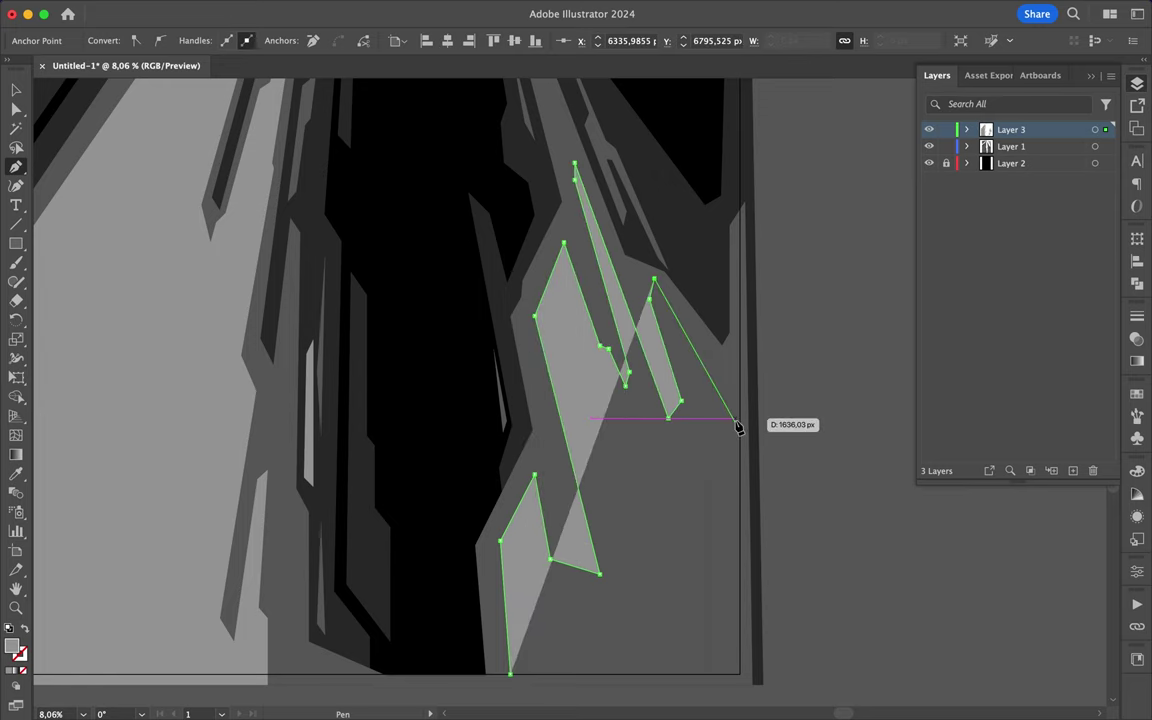
{"action": "left_click", "coordinate": [713, 366]}
{"action": "left_click", "coordinate": [739, 675]}
{"action": "left_click", "coordinate": [510, 673]}
{"action": "scroll", "coordinate": [512, 674], "scroll_direction": "down", "scroll_amount": 2}
{"action": "key", "text": "super+shift+a"}
{"action": "scroll", "coordinate": [597, 398], "scroll_direction": "down", "scroll_amount": 2}
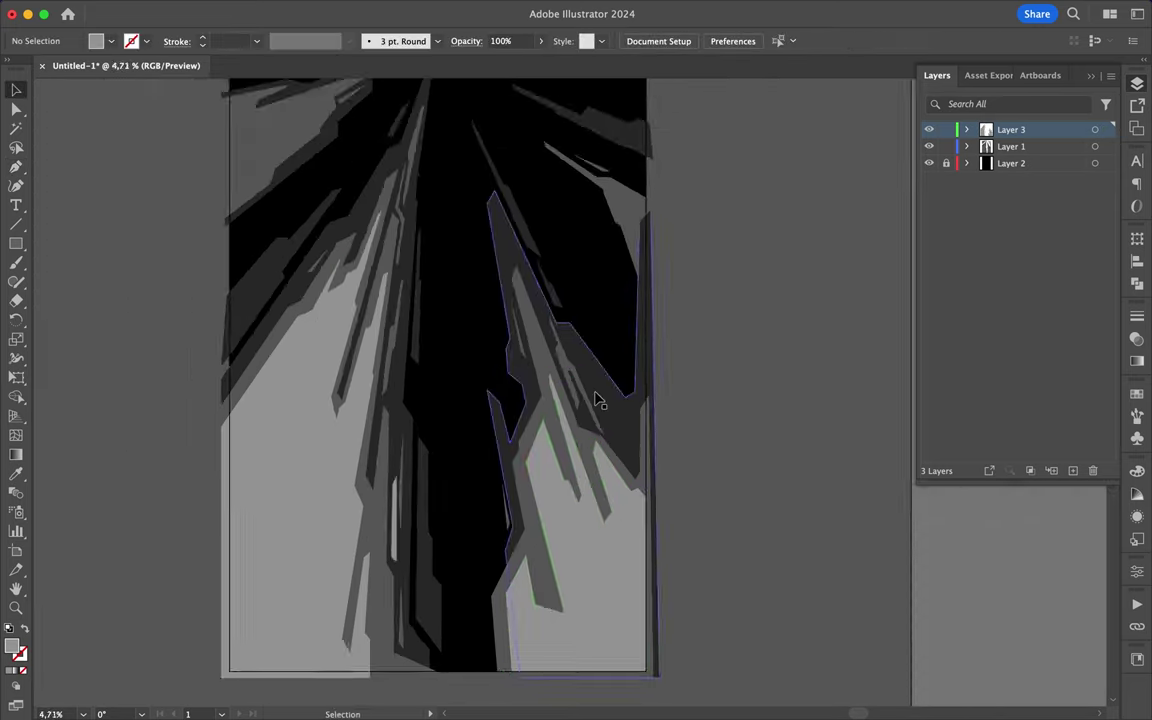
Send the light sliver on the upper-right spire to the back
{"action": "scroll", "coordinate": [422, 437], "scroll_direction": "up", "scroll_amount": 4}
{"action": "scroll", "coordinate": [502, 180], "scroll_direction": "down", "scroll_amount": 4}
{"action": "scroll", "coordinate": [432, 343], "scroll_direction": "up", "scroll_amount": 3}
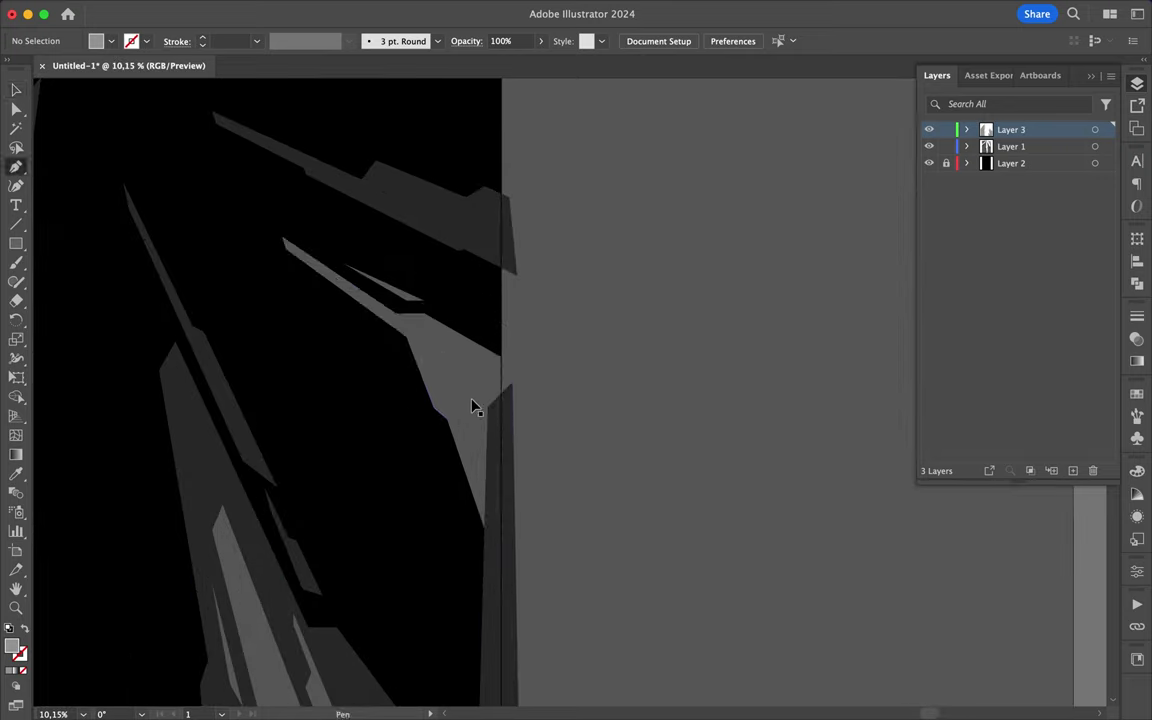
{"action": "left_click", "coordinate": [494, 496]}
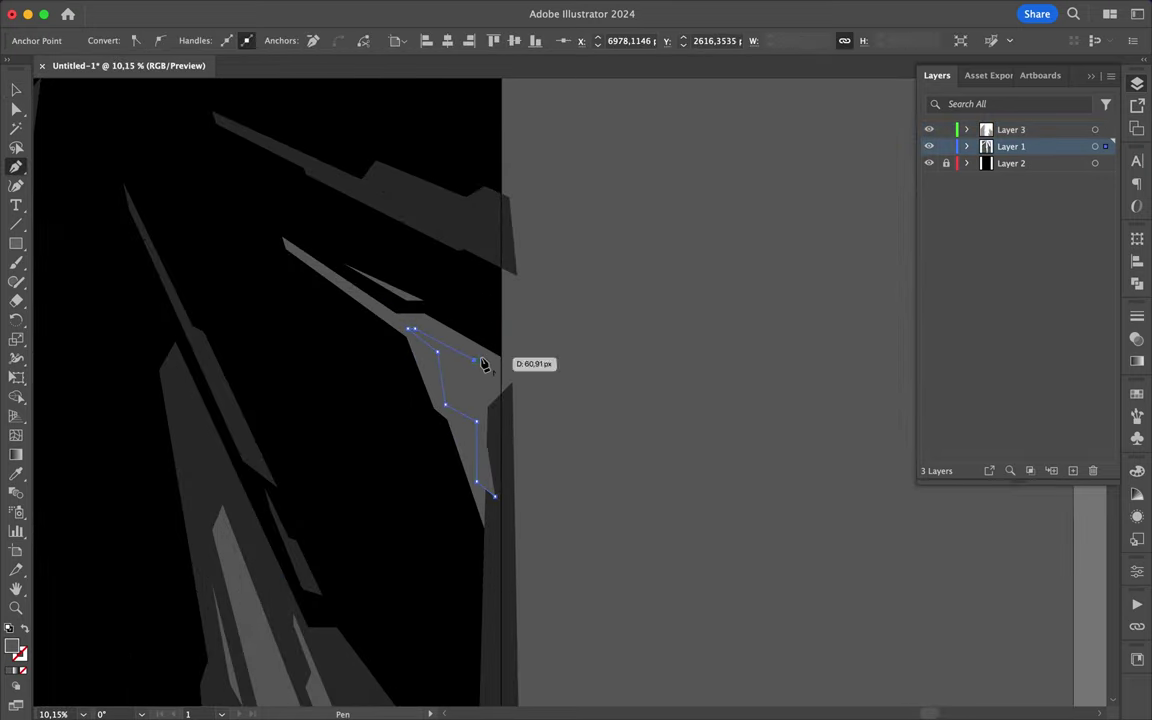
{"action": "key", "text": "v"}
{"action": "right_click", "coordinate": [404, 148]}
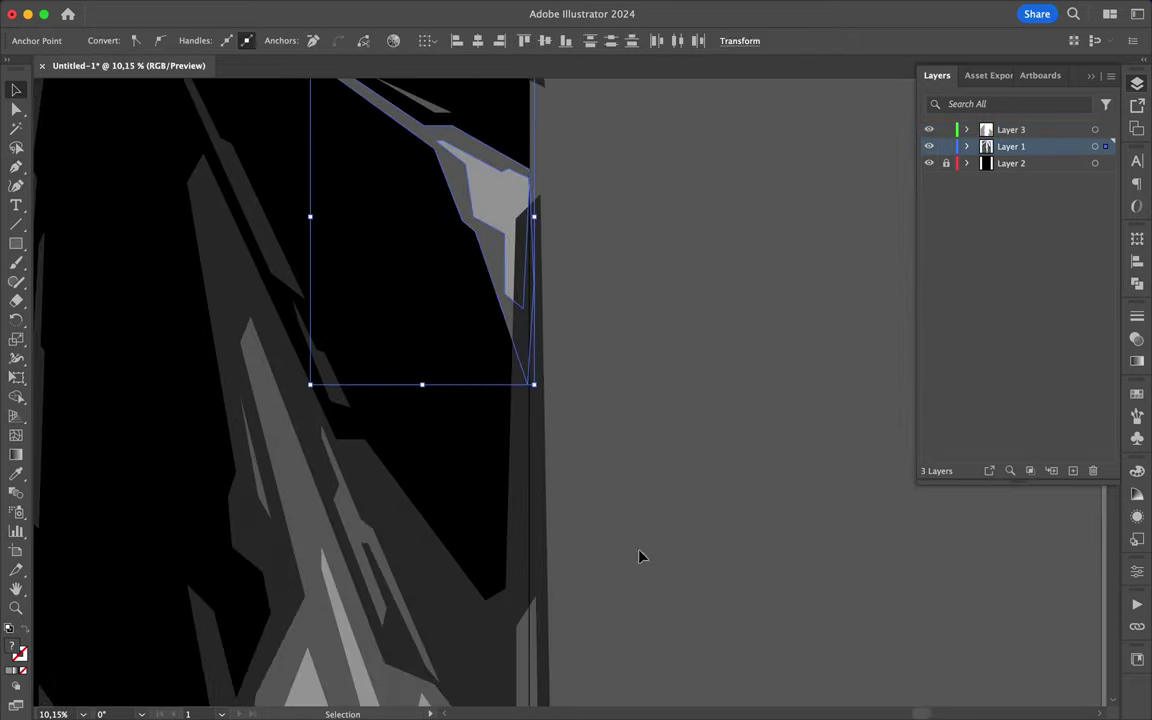
{"action": "left_click", "coordinate": [630, 523]}
{"action": "scroll", "coordinate": [632, 368], "scroll_direction": "down", "scroll_amount": 2}
Draw a thin pale highlight sliver on the left spire
{"action": "key", "text": "a"}
{"action": "scroll", "coordinate": [481, 275], "scroll_direction": "up", "scroll_amount": 3}
{"action": "scroll", "coordinate": [481, 283], "scroll_direction": "down", "scroll_amount": 3}
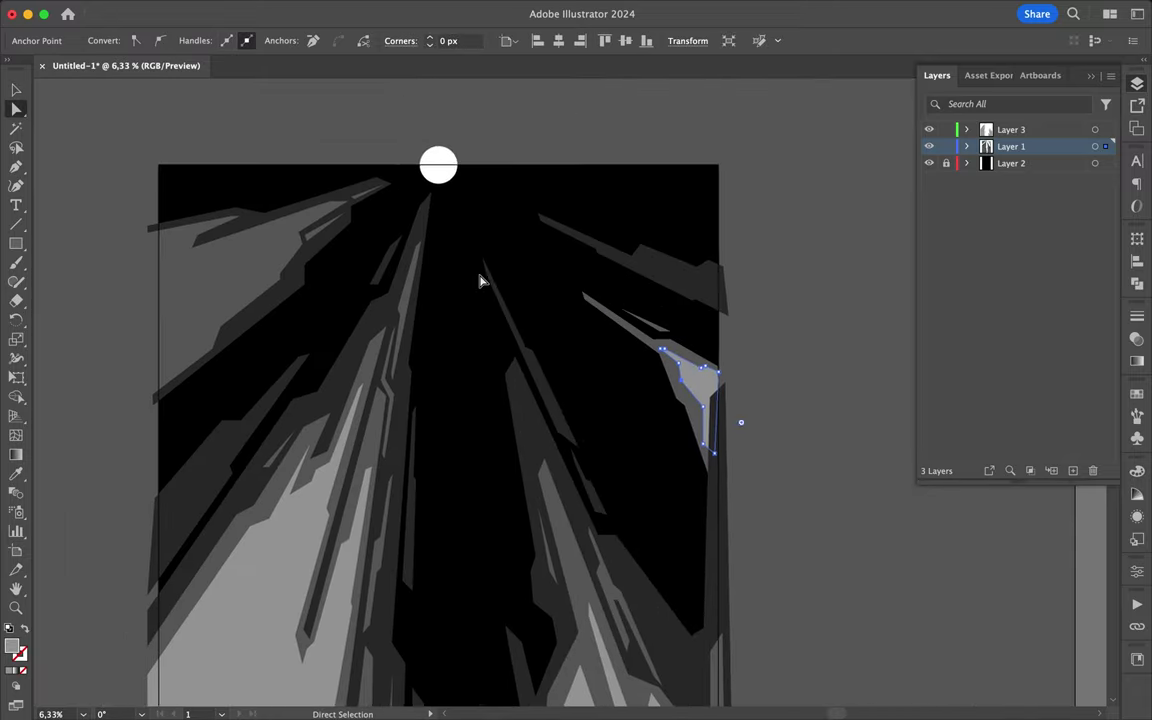
{"action": "scroll", "coordinate": [476, 270], "scroll_direction": "up", "scroll_amount": 2}
{"action": "key", "text": "p"}
{"action": "left_click", "coordinate": [82, 228]}
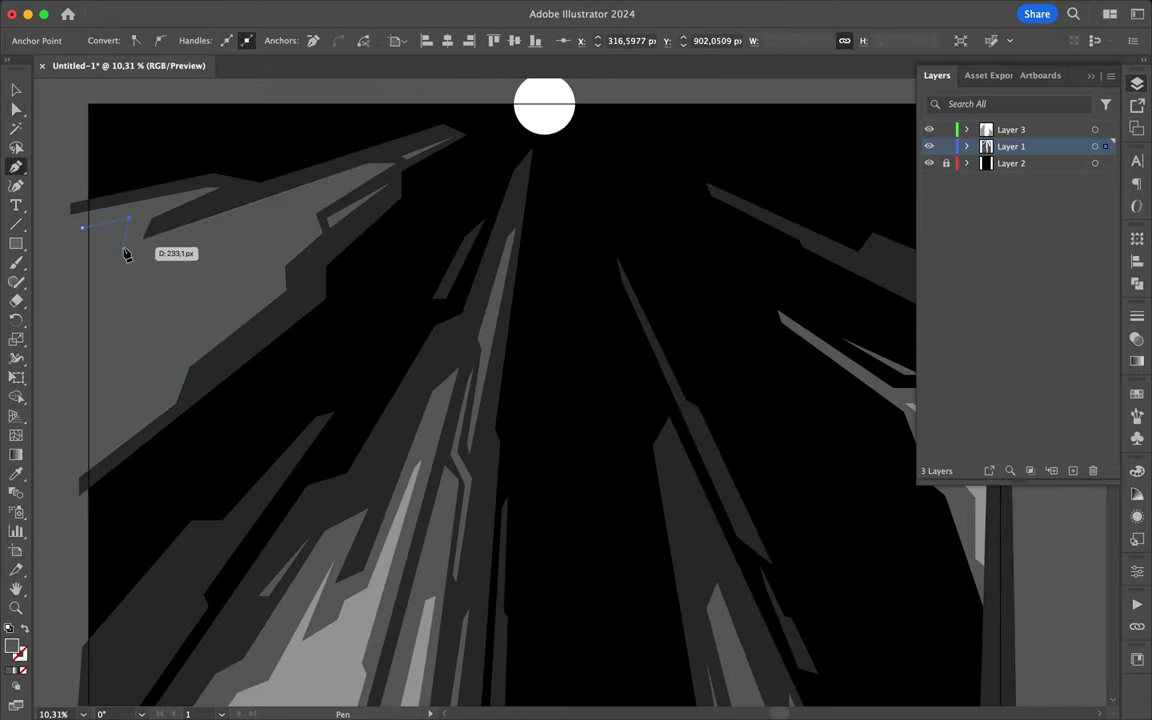
{"action": "left_click", "coordinate": [83, 229]}
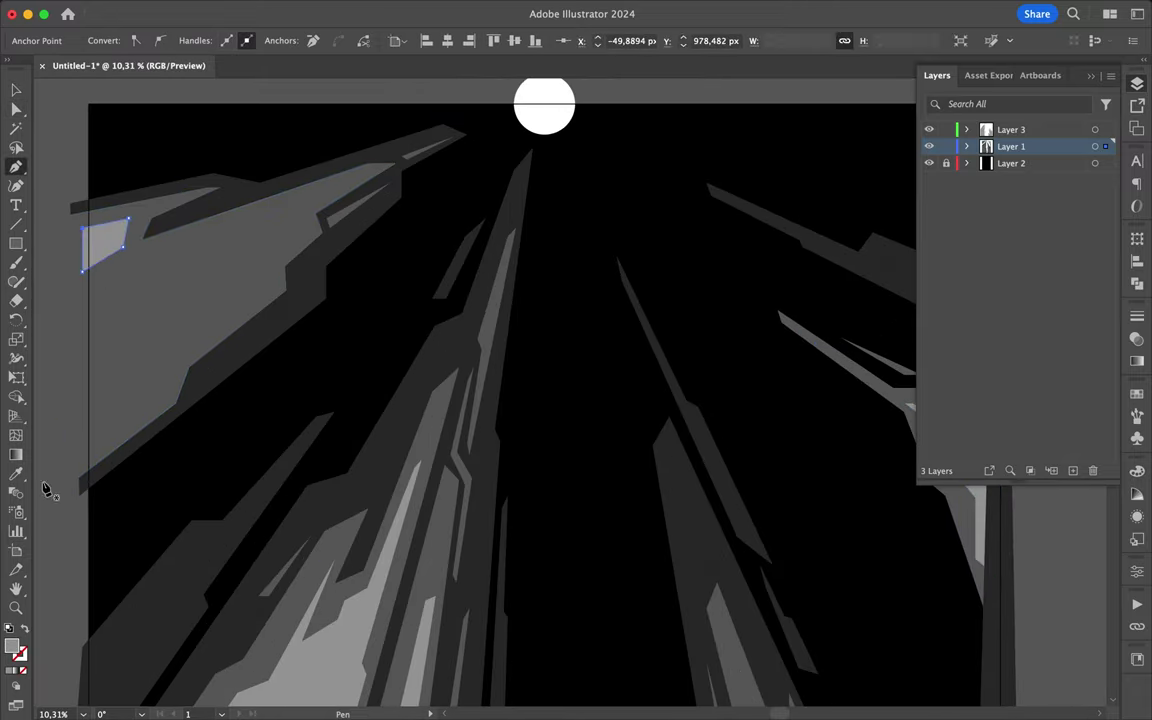
{"action": "left_click", "coordinate": [285, 213]}
{"action": "left_click", "coordinate": [300, 223]}
{"action": "left_click", "coordinate": [177, 292]}
{"action": "left_click", "coordinate": [175, 315]}
{"action": "left_click", "coordinate": [268, 261]}
{"action": "left_click", "coordinate": [77, 288]}
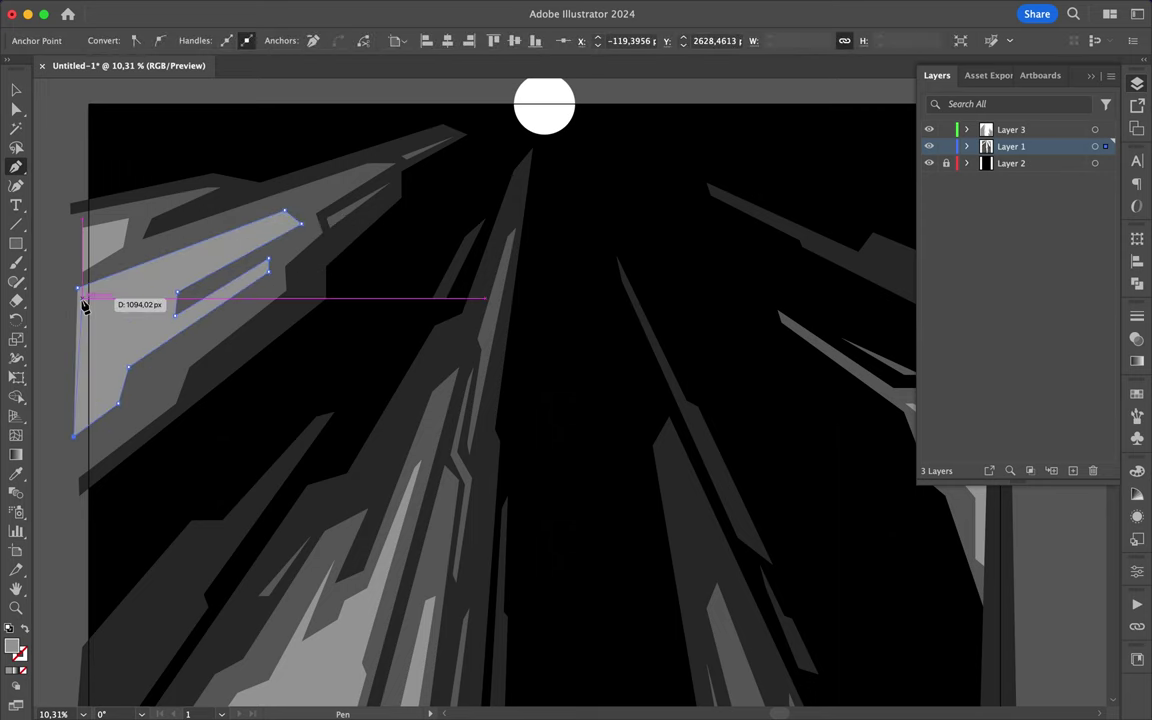
Start thin highlights on the left and central spires, nudging one corner into place
{"action": "scroll", "coordinate": [216, 324], "scroll_direction": "down", "scroll_amount": 2}
{"action": "left_click", "coordinate": [148, 352]}
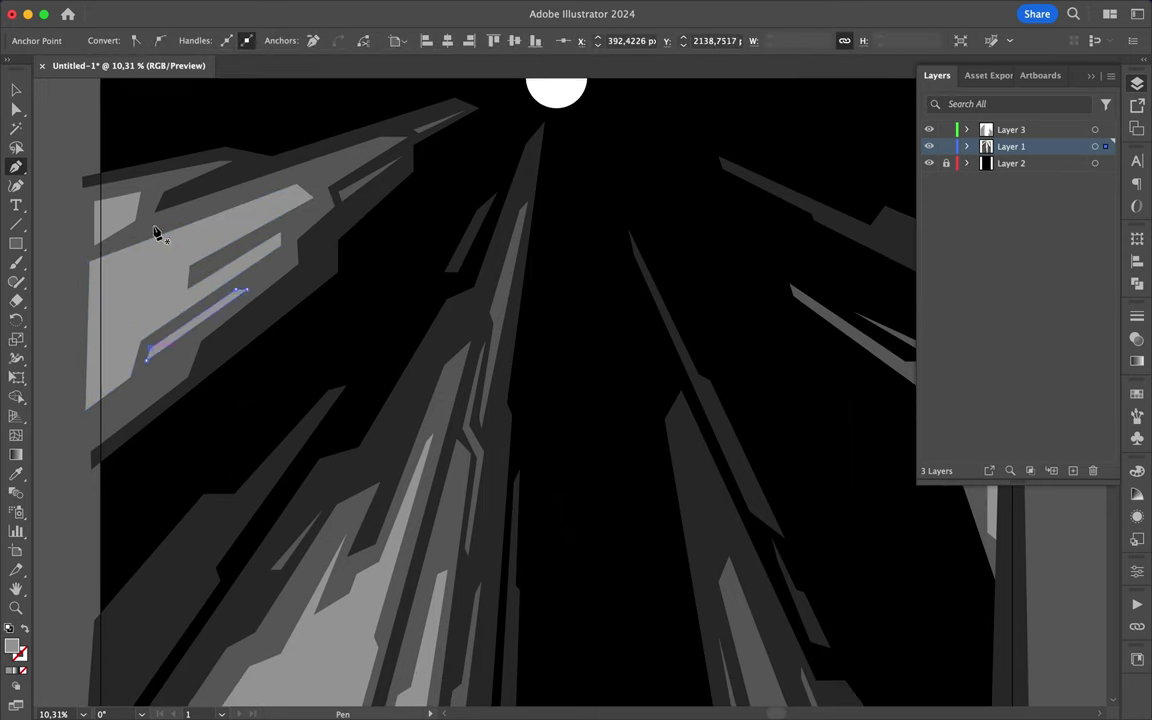
{"action": "scroll", "coordinate": [155, 226], "scroll_direction": "up", "scroll_amount": 3}
{"action": "scroll", "coordinate": [157, 243], "scroll_direction": "down", "scroll_amount": 2}
{"action": "left_click", "coordinate": [577, 467]}
{"action": "left_click", "coordinate": [541, 537]}
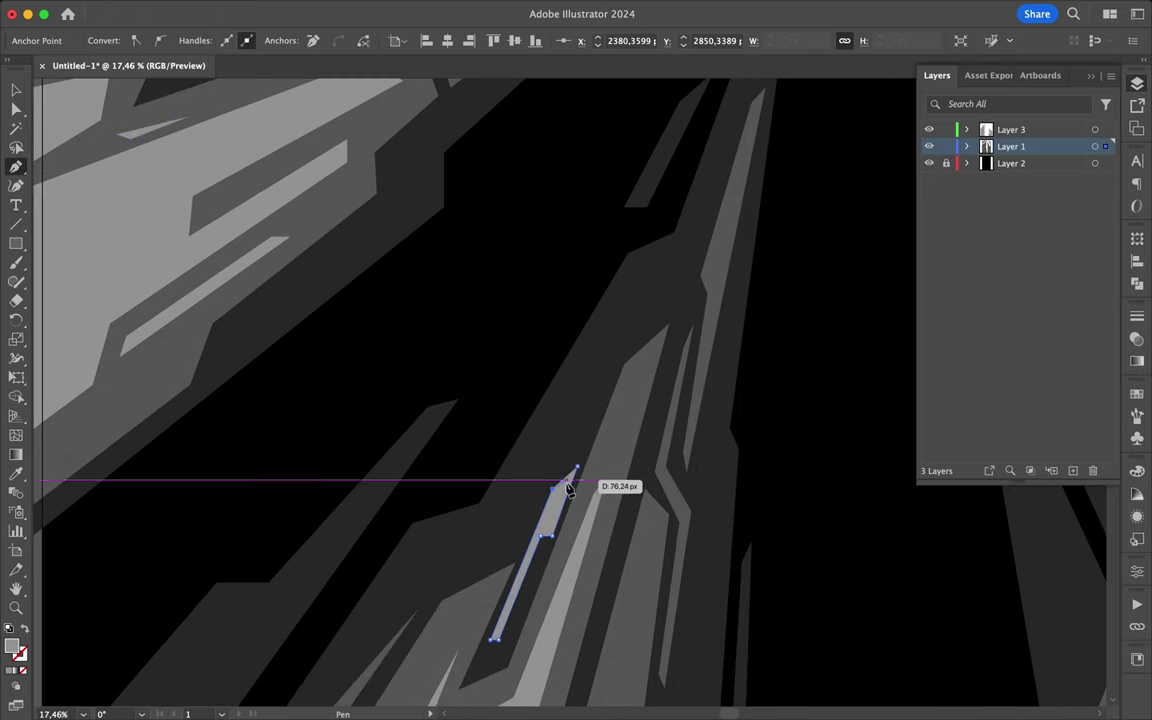
{"action": "left_click_drag", "start_coordinate": [554, 541], "coordinate": [558, 530]}
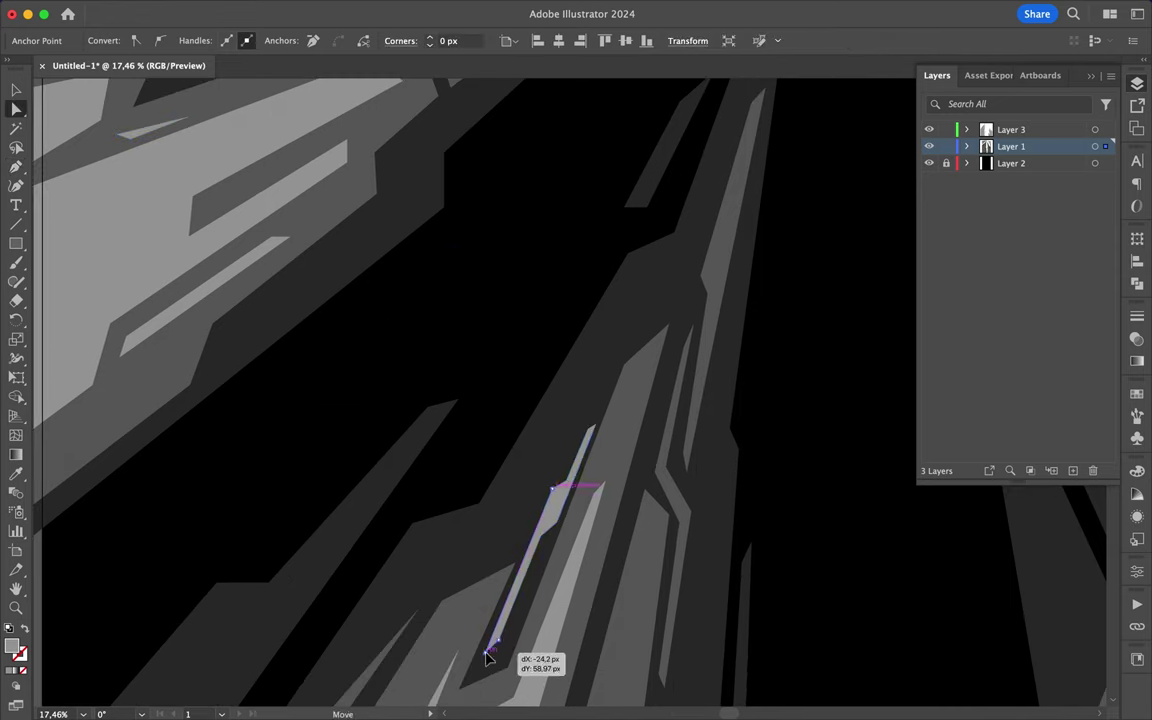
{"action": "scroll", "coordinate": [494, 424], "scroll_direction": "down", "scroll_amount": 5}
{"action": "scroll", "coordinate": [501, 424], "scroll_direction": "up", "scroll_amount": 3}
{"action": "scroll", "coordinate": [490, 289], "scroll_direction": "up", "scroll_amount": 4}
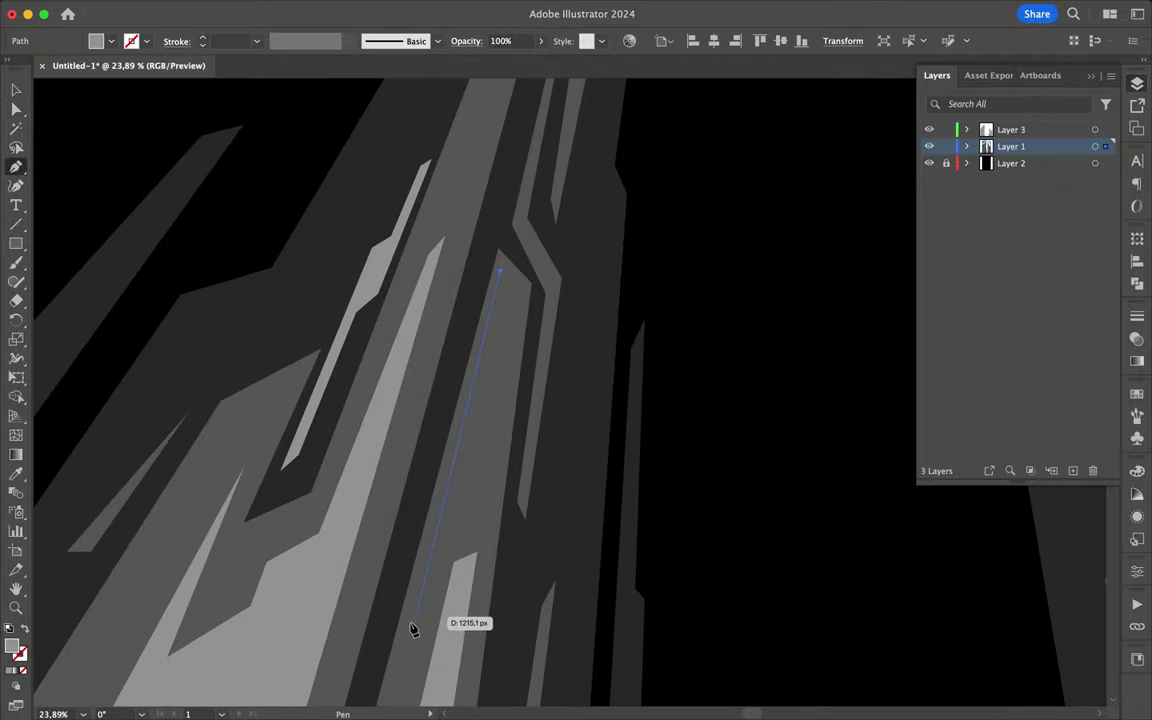
Draw a thin wedge highlight along the central spire and deselect it
{"action": "left_click", "coordinate": [404, 638]}
{"action": "left_click", "coordinate": [494, 314]}
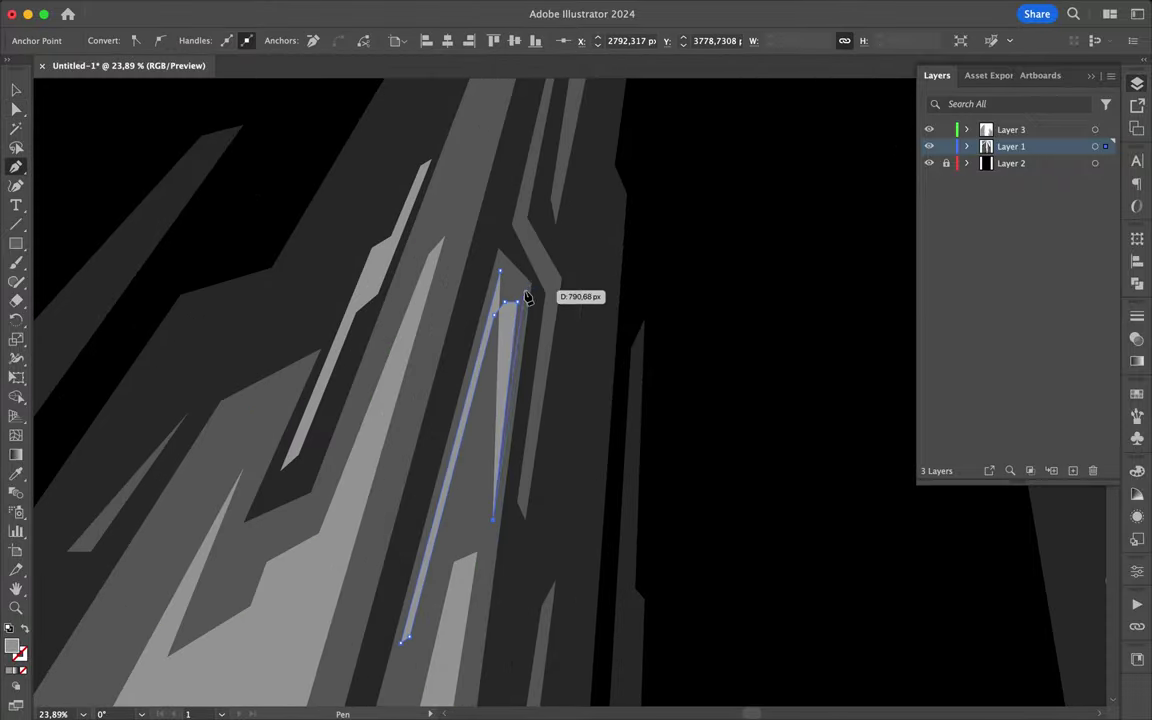
{"action": "left_click", "coordinate": [500, 270]}
{"action": "key", "text": "v"}
{"action": "left_click", "coordinate": [725, 360]}
{"action": "scroll", "coordinate": [766, 309], "scroll_direction": "down", "scroll_amount": 5}
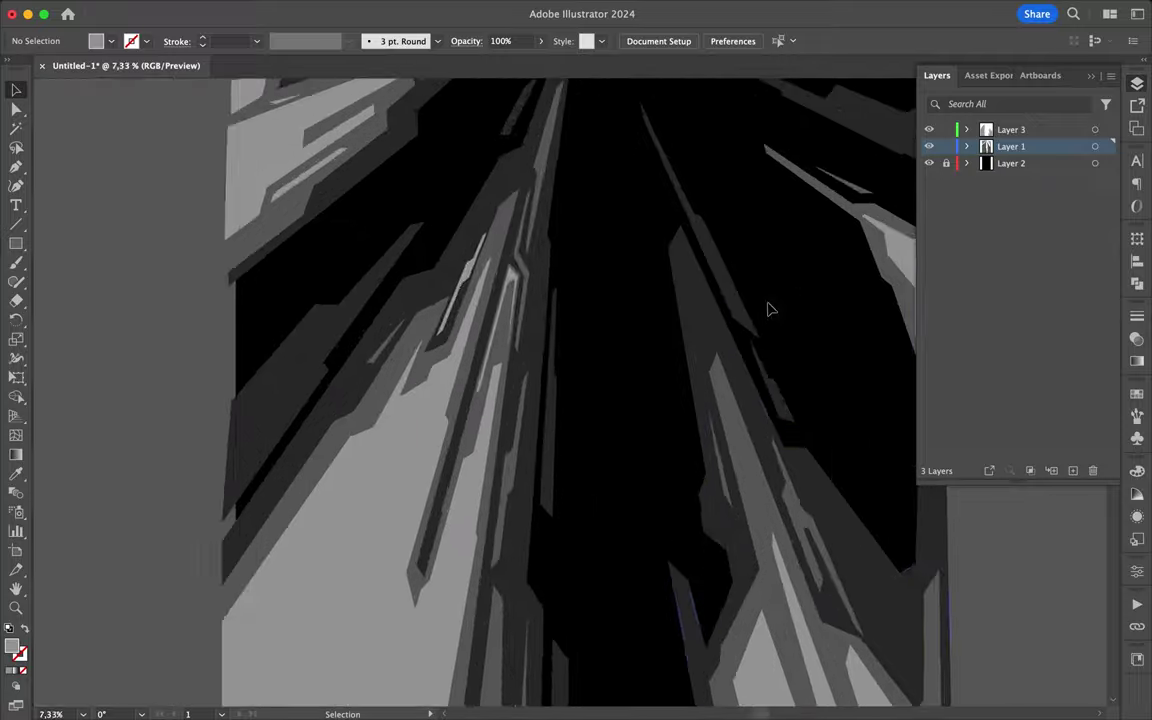
Draw a three-point shard running from the lower right up toward the spires
{"action": "scroll", "coordinate": [767, 309], "scroll_direction": "up", "scroll_amount": 3}
{"action": "key", "text": "p"}
{"action": "scroll", "coordinate": [681, 617], "scroll_direction": "down", "scroll_amount": 5}
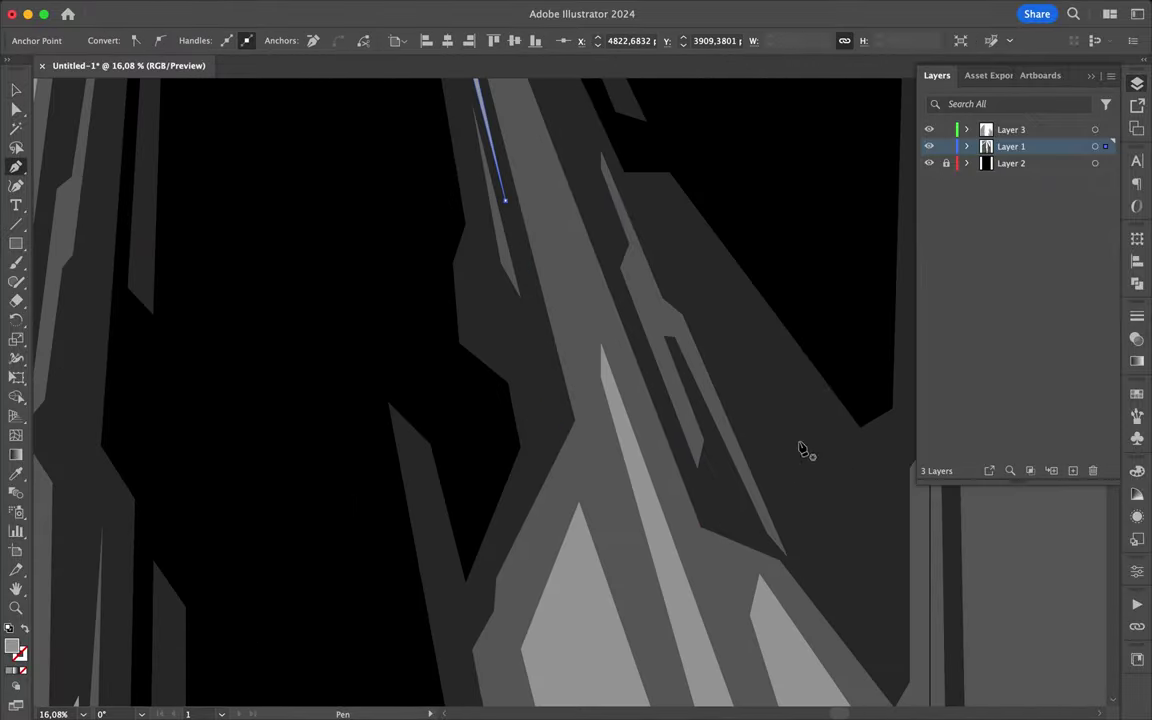
{"action": "key", "text": "a"}
{"action": "scroll", "coordinate": [797, 558], "scroll_direction": "down", "scroll_amount": 5}
{"action": "key", "text": "p"}
{"action": "left_click", "coordinate": [748, 660]}
{"action": "left_click", "coordinate": [722, 638]}
{"action": "left_click", "coordinate": [657, 416]}
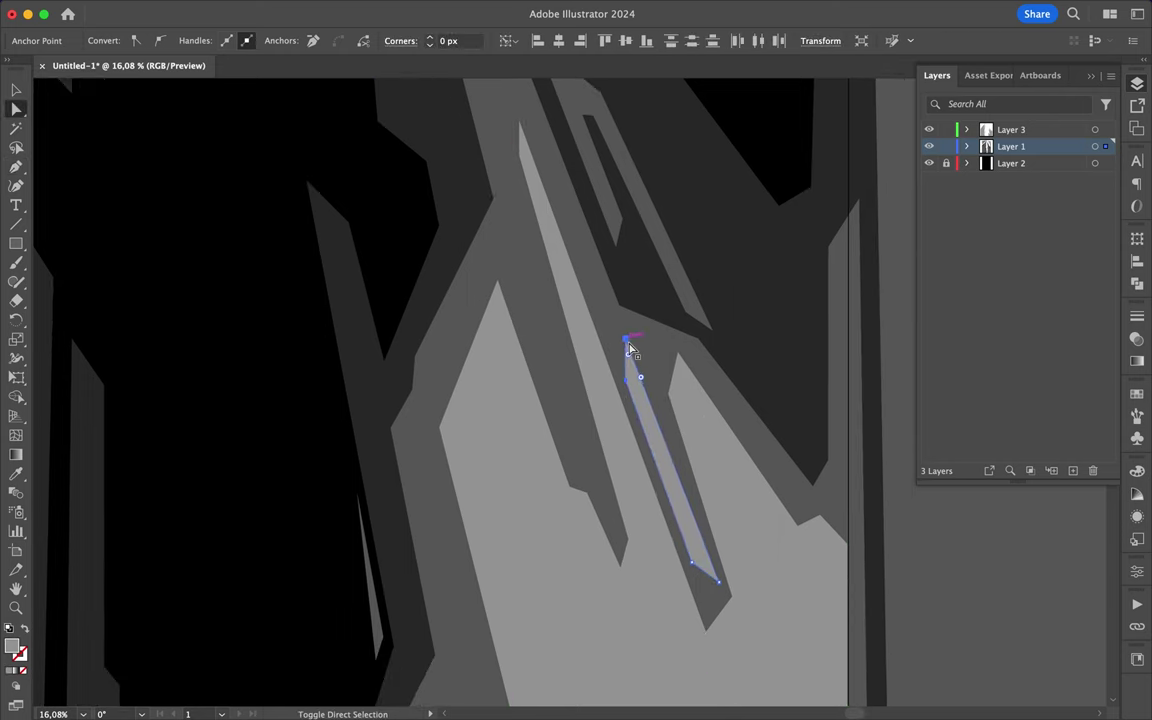
Nudge the new shard's top anchor slightly to the left
{"action": "key", "text": "a"}
{"action": "scroll", "coordinate": [802, 398], "scroll_direction": "down", "scroll_amount": 3}
{"action": "left_click", "coordinate": [872, 392]}
{"action": "left_click_drag", "start_coordinate": [616, 253], "coordinate": [607, 258]}
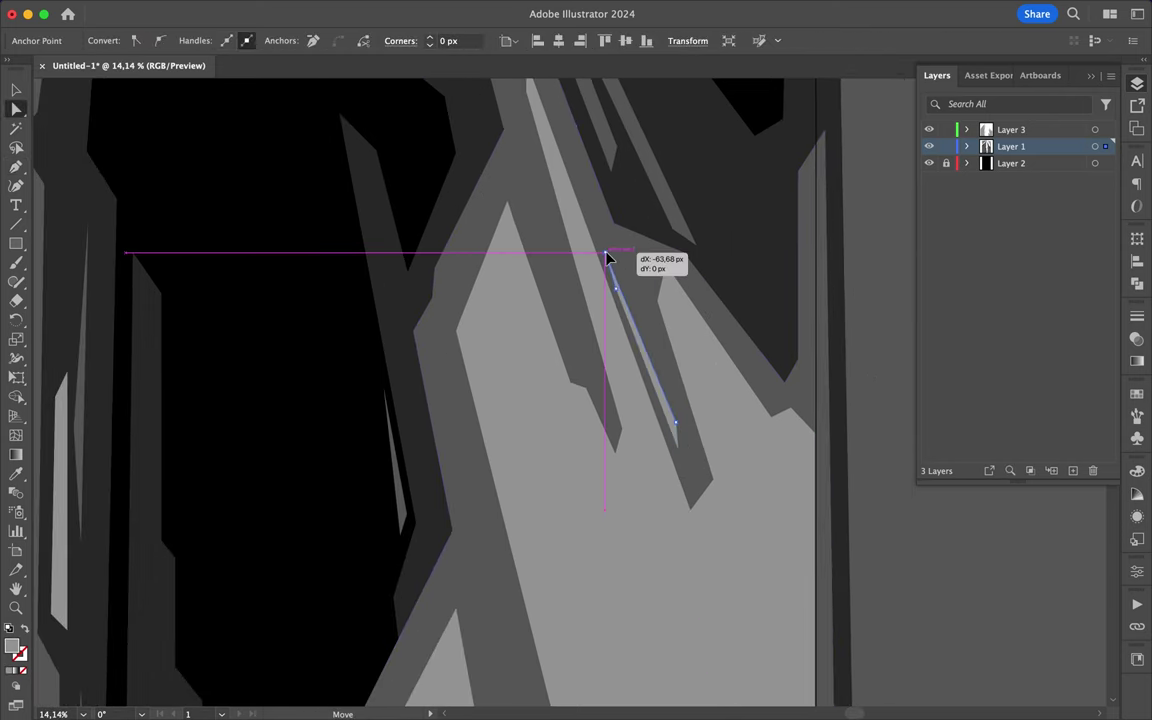
{"action": "scroll", "coordinate": [660, 300], "scroll_direction": "down", "scroll_amount": 5}
{"action": "scroll", "coordinate": [640, 305], "scroll_direction": "down", "scroll_amount": 5}
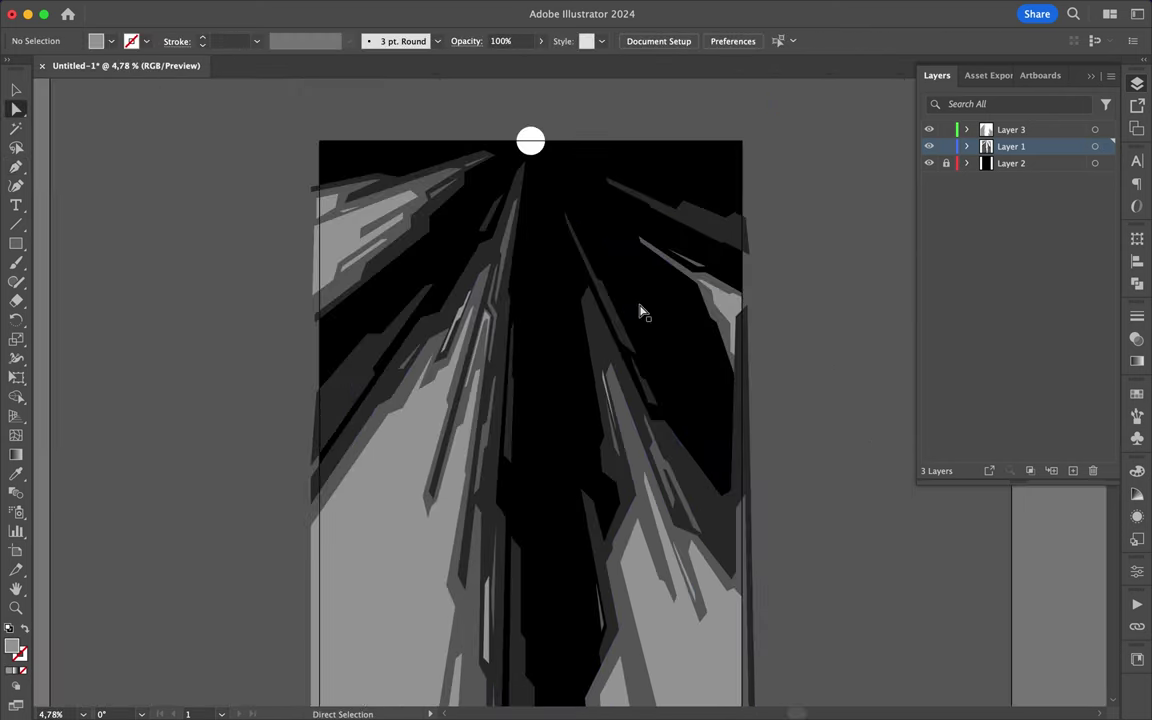
{"action": "scroll", "coordinate": [640, 310], "scroll_direction": "up", "scroll_amount": 5}
Add two corners to the thin central highlight shape
{"action": "key", "text": "p"}
{"action": "scroll", "coordinate": [400, 197], "scroll_direction": "up", "scroll_amount": 3}
{"action": "scroll", "coordinate": [418, 110], "scroll_direction": "up", "scroll_amount": 3}
{"action": "left_click", "coordinate": [405, 298]}
{"action": "left_click", "coordinate": [388, 320]}
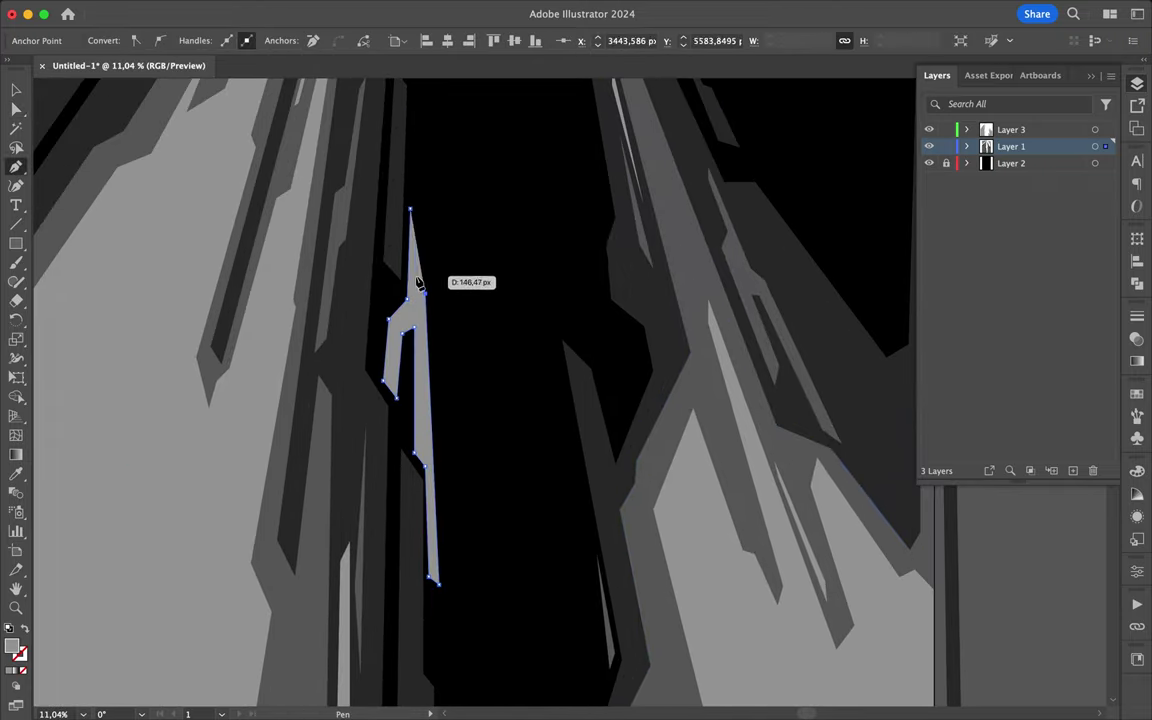
{"action": "scroll", "coordinate": [424, 248], "scroll_direction": "up", "scroll_amount": 2}
Reshape the lower corners of the thin central highlight
{"action": "key", "text": "a"}
{"action": "left_click_drag", "start_coordinate": [424, 266], "coordinate": [430, 266]}
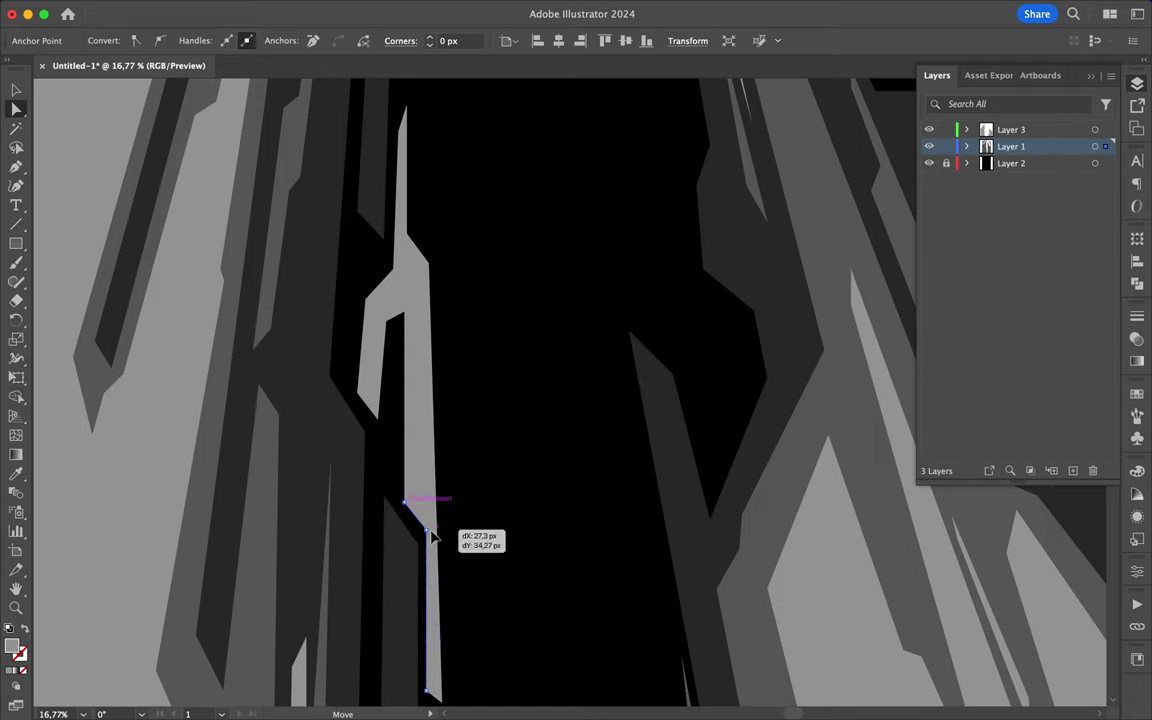
{"action": "scroll", "coordinate": [405, 618], "scroll_direction": "down", "scroll_amount": 3}
{"action": "left_click", "coordinate": [425, 560]}
{"action": "scroll", "coordinate": [432, 485], "scroll_direction": "down", "scroll_amount": 2}
{"action": "left_click_drag", "start_coordinate": [407, 478], "coordinate": [393, 527]}
{"action": "left_click", "coordinate": [478, 401]}
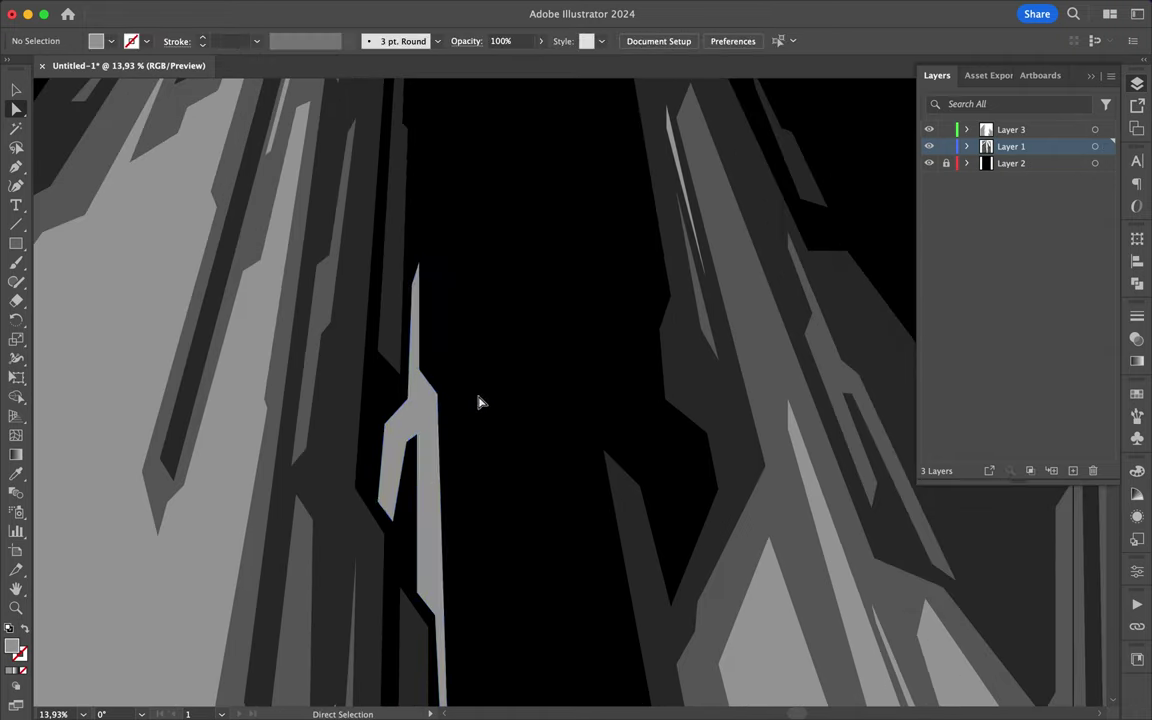
Shrink the thin central highlight down toward its bottom
{"action": "key", "text": "super+0"}
{"action": "scroll", "coordinate": [465, 276], "scroll_direction": "up", "scroll_amount": 2}
{"action": "left_click", "coordinate": [458, 282]}
{"action": "left_click_drag", "start_coordinate": [465, 276], "coordinate": [438, 354]}
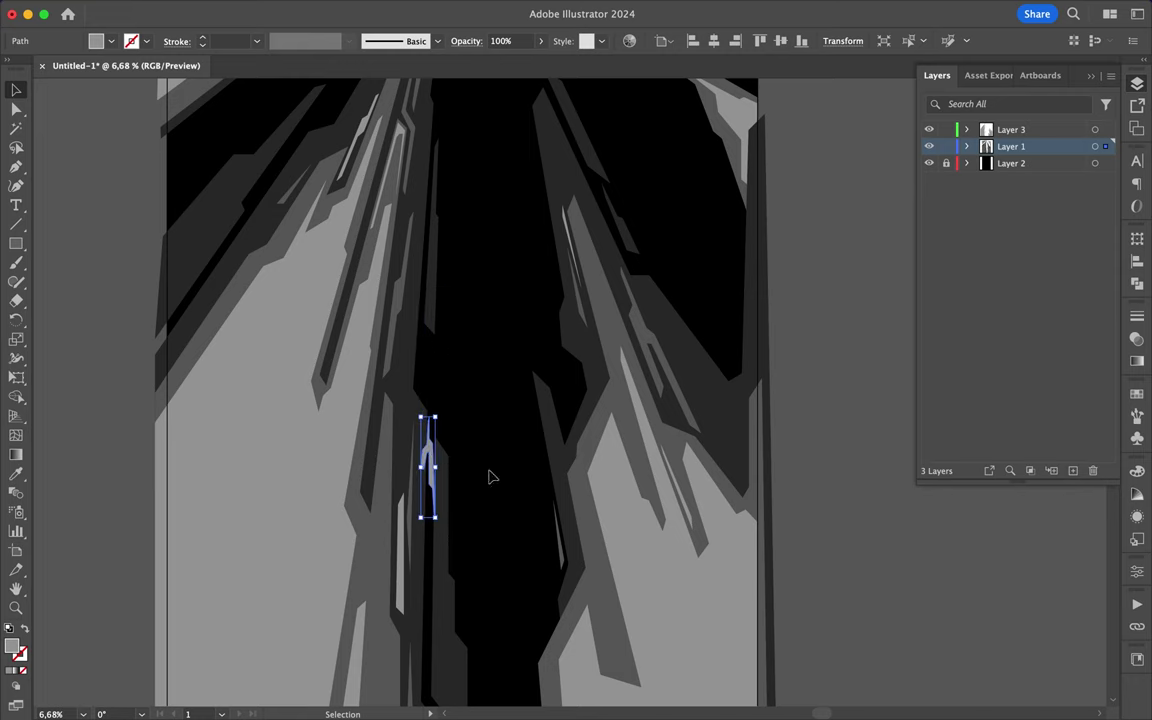
{"action": "key", "text": "Return"}
{"action": "key", "text": "Escape"}
{"action": "key", "text": "super+0"}
Draw two small angular shards along the left spire's edge
{"action": "scroll", "coordinate": [588, 400], "scroll_direction": "up", "scroll_amount": 2}
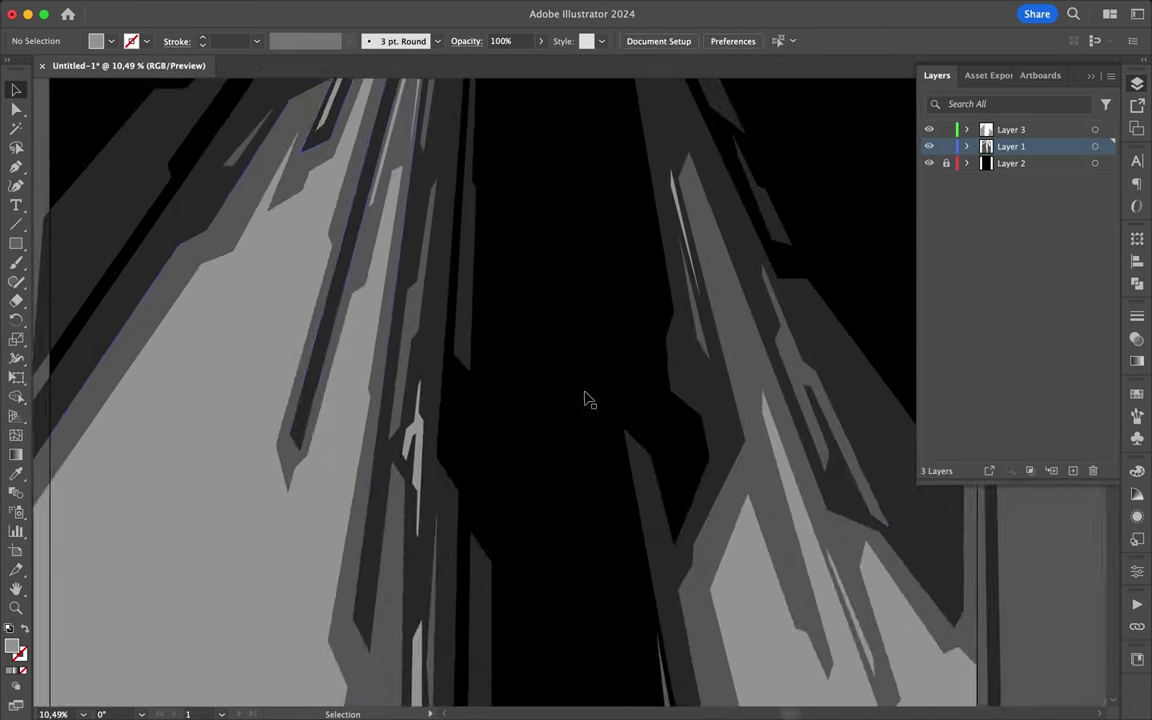
{"action": "scroll", "coordinate": [589, 400], "scroll_direction": "left", "scroll_amount": 5}
{"action": "left_click", "coordinate": [403, 390]}
{"action": "key", "text": "p"}
{"action": "left_click", "coordinate": [288, 358]}
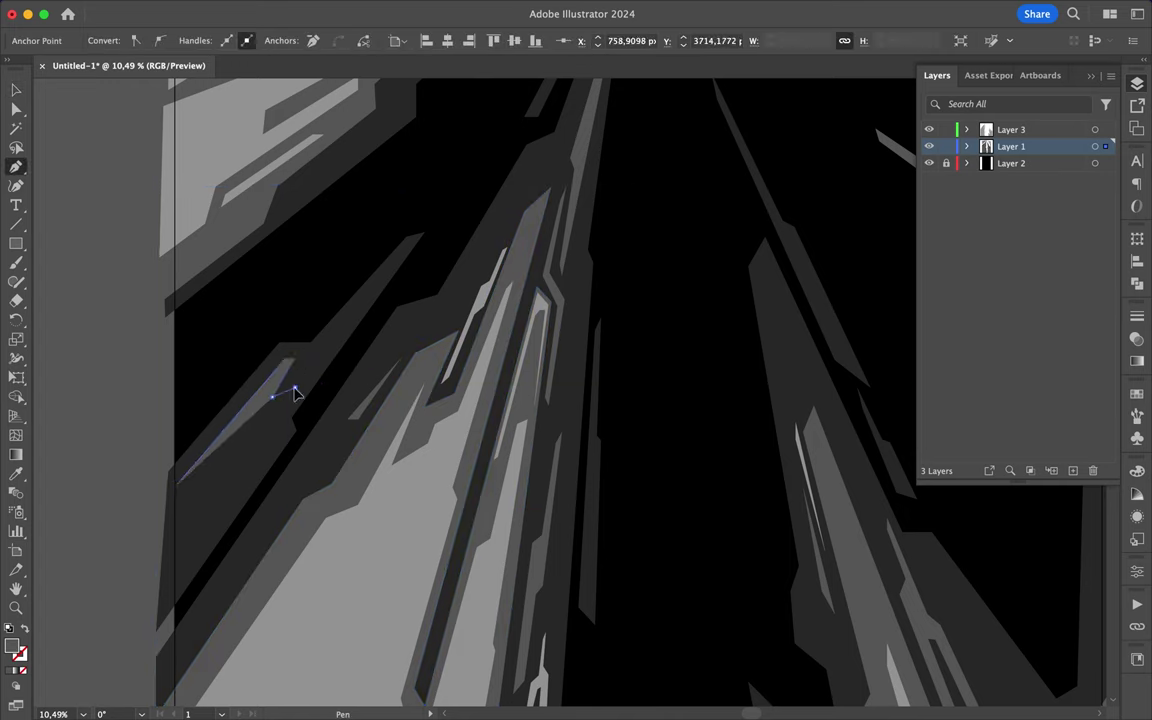
{"action": "left_click", "coordinate": [179, 480]}
{"action": "scroll", "coordinate": [298, 496], "scroll_direction": "up", "scroll_amount": 3}
{"action": "left_click", "coordinate": [337, 437]}
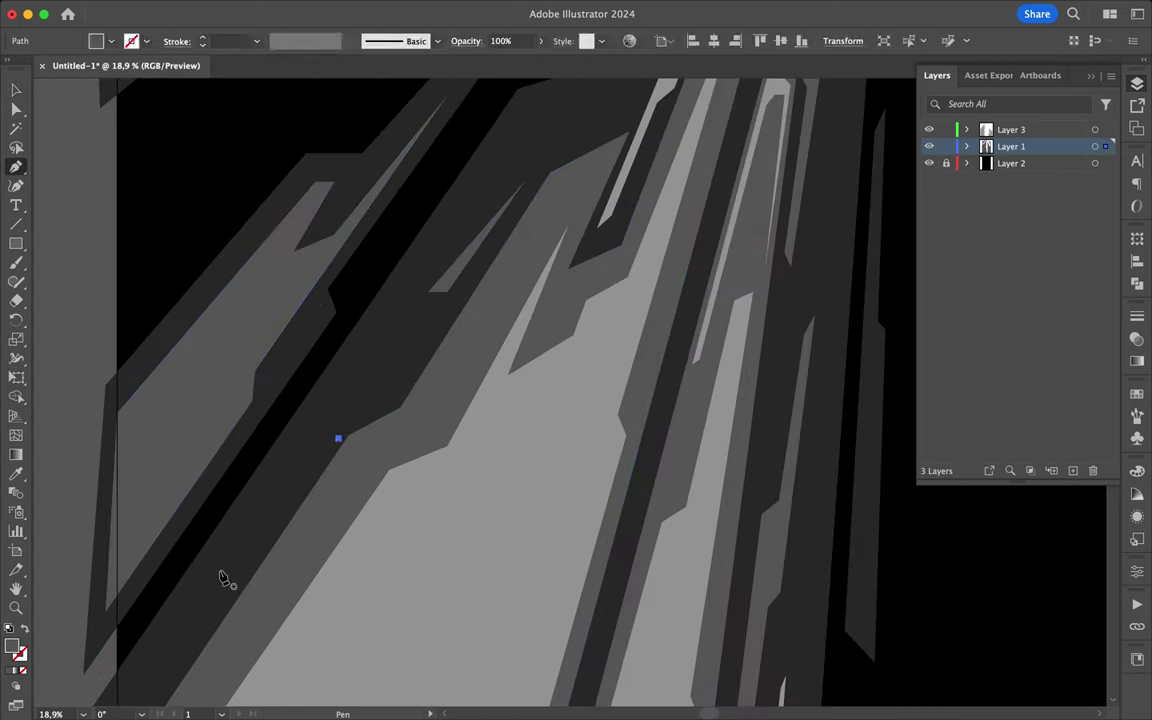
{"action": "left_click", "coordinate": [181, 632]}
Place a thin vertical shard on the right spire
{"action": "scroll", "coordinate": [540, 402], "scroll_direction": "right", "scroll_amount": 10}
{"action": "left_click", "coordinate": [756, 374]}
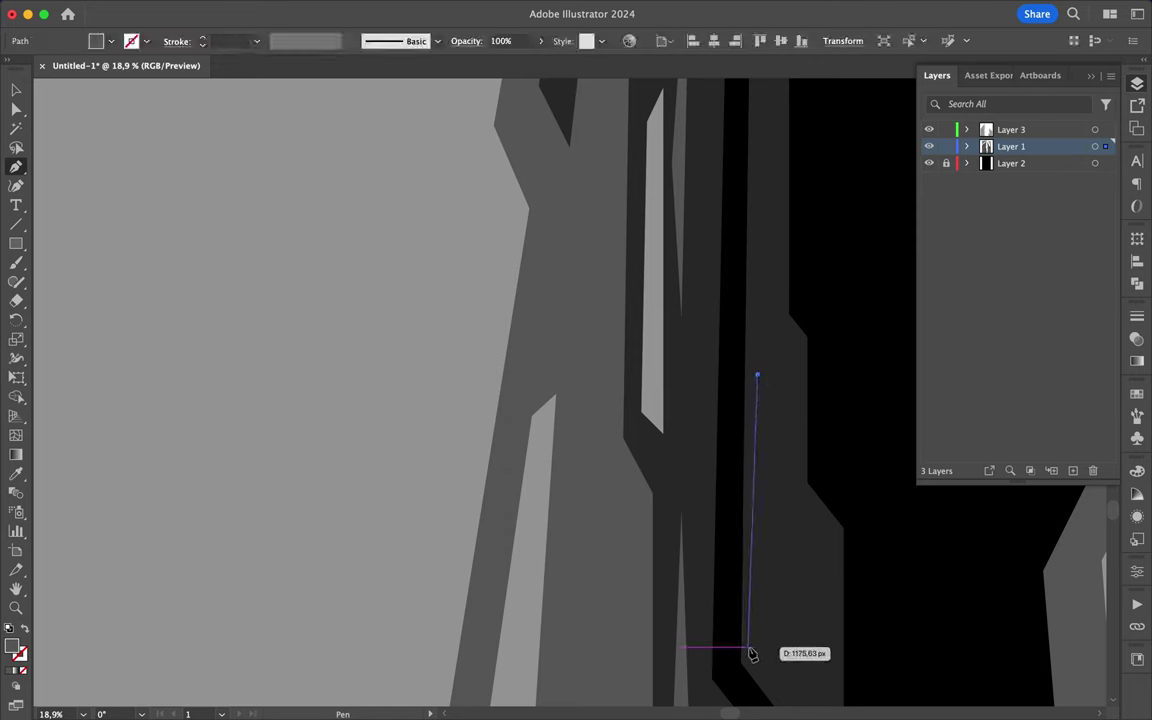
{"action": "left_click", "coordinate": [752, 653]}
{"action": "left_click", "coordinate": [776, 680]}
{"action": "left_click", "coordinate": [764, 361]}
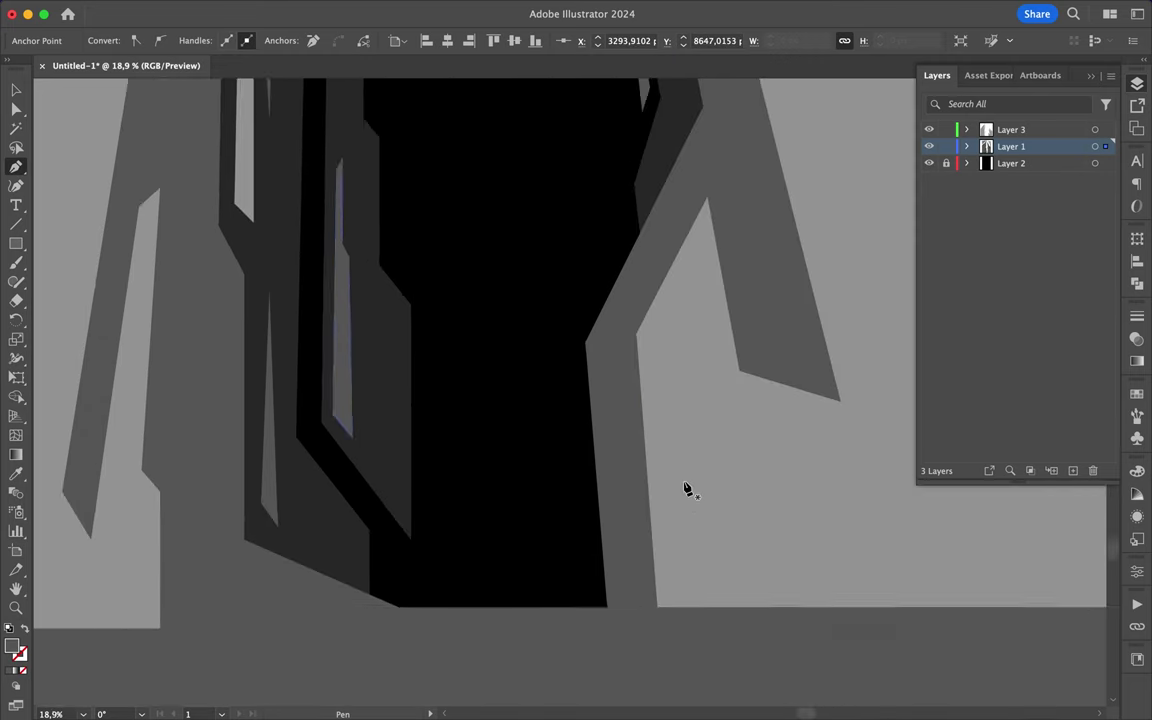
{"action": "scroll", "coordinate": [684, 430], "scroll_direction": "down", "scroll_amount": 5}
Draw an accent shard reaching from the right spire to the upper right
{"action": "left_click", "coordinate": [684, 380]}
{"action": "left_click", "coordinate": [772, 483]}
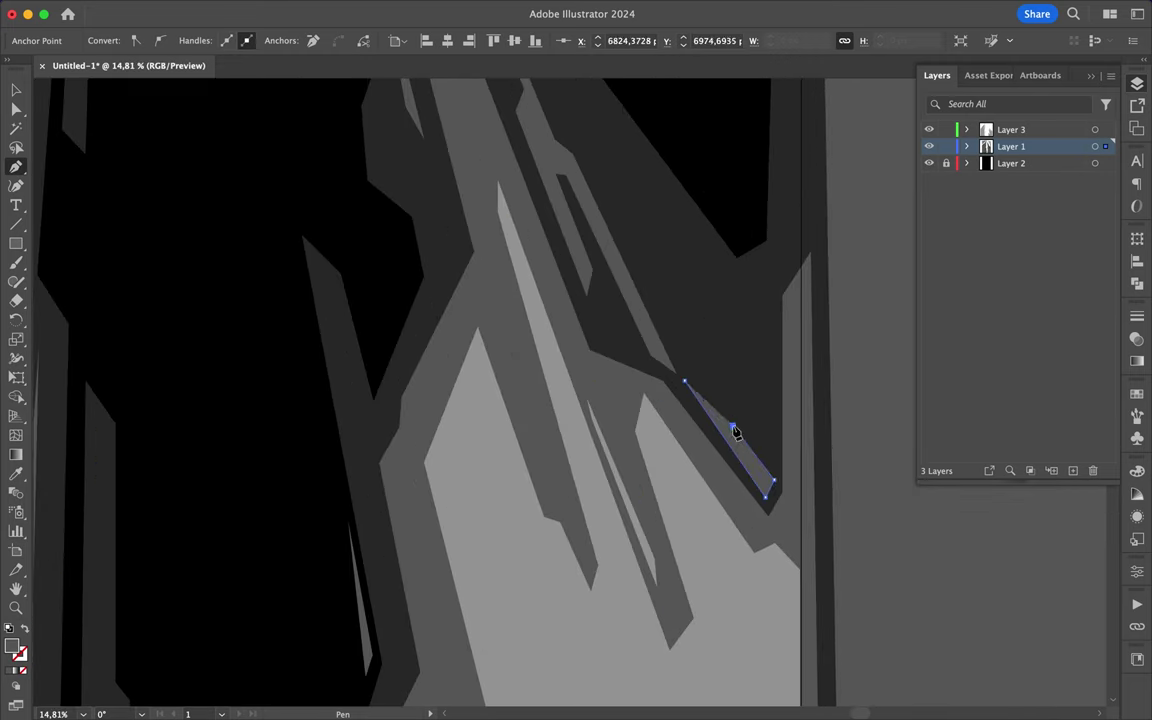
{"action": "scroll", "coordinate": [572, 298], "scroll_direction": "down", "scroll_amount": 5}
{"action": "scroll", "coordinate": [572, 275], "scroll_direction": "up", "scroll_amount": 5}
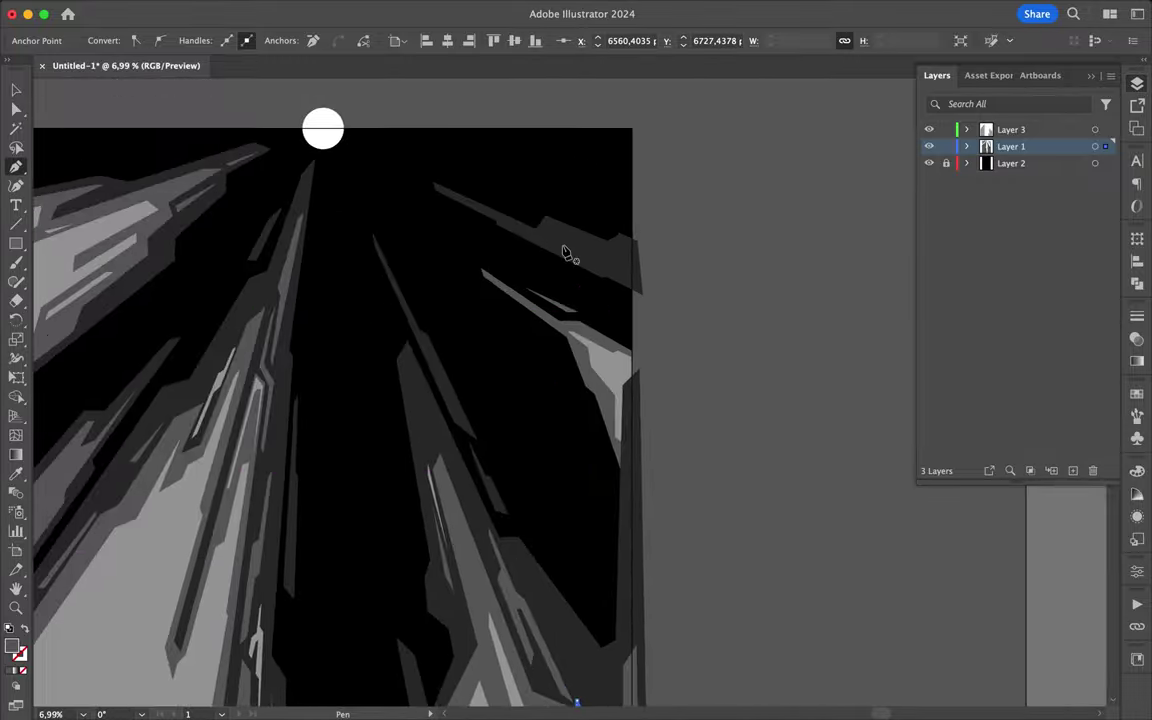
{"action": "scroll", "coordinate": [545, 245], "scroll_direction": "up", "scroll_amount": 3}
{"action": "left_click", "coordinate": [523, 235]}
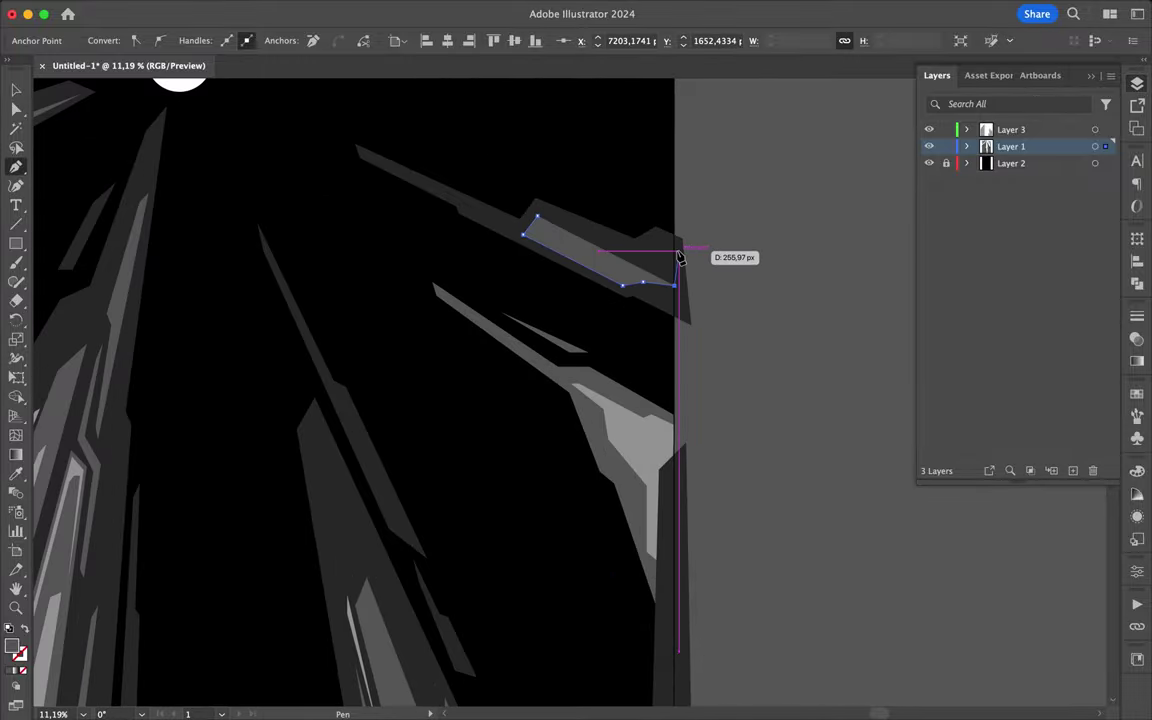
{"action": "scroll", "coordinate": [642, 259], "scroll_direction": "down", "scroll_amount": 5}
{"action": "key", "text": "Escape"}
Draw a thin sliver along the spire edge and raise its middle corner
{"action": "scroll", "coordinate": [421, 244], "scroll_direction": "up", "scroll_amount": 3}
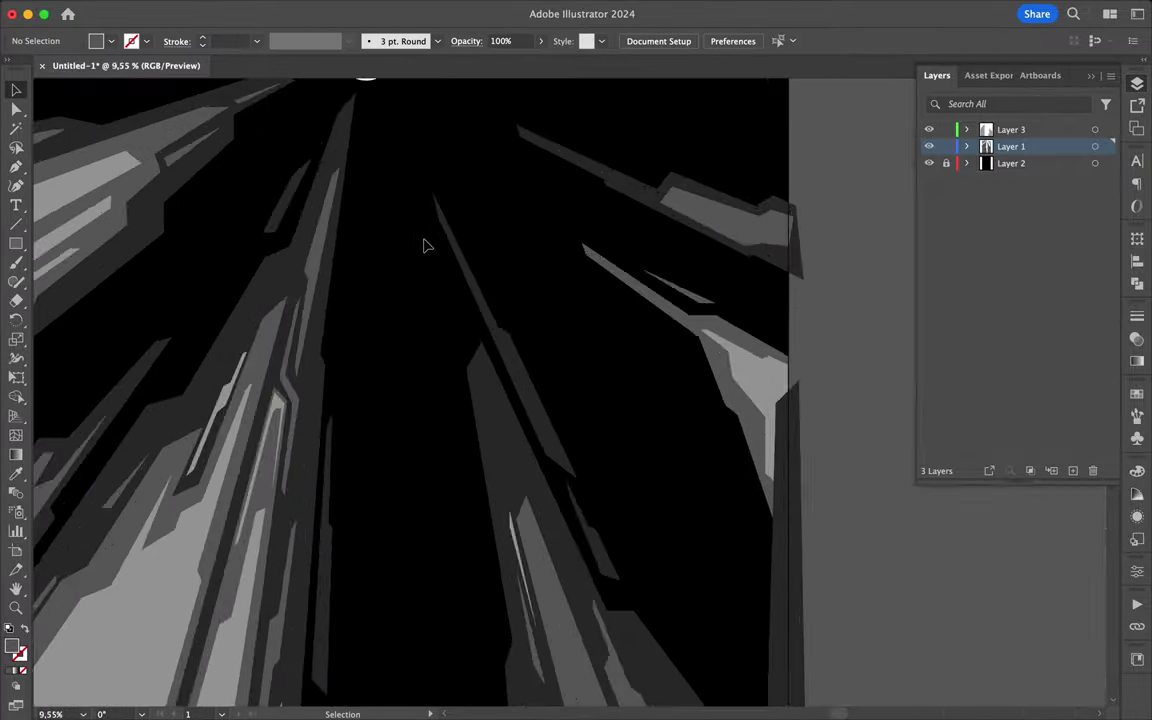
{"action": "scroll", "coordinate": [424, 247], "scroll_direction": "up", "scroll_amount": 3}
{"action": "left_click", "coordinate": [359, 298]}
{"action": "left_click", "coordinate": [312, 389]}
{"action": "scroll", "coordinate": [358, 329], "scroll_direction": "up", "scroll_amount": 2}
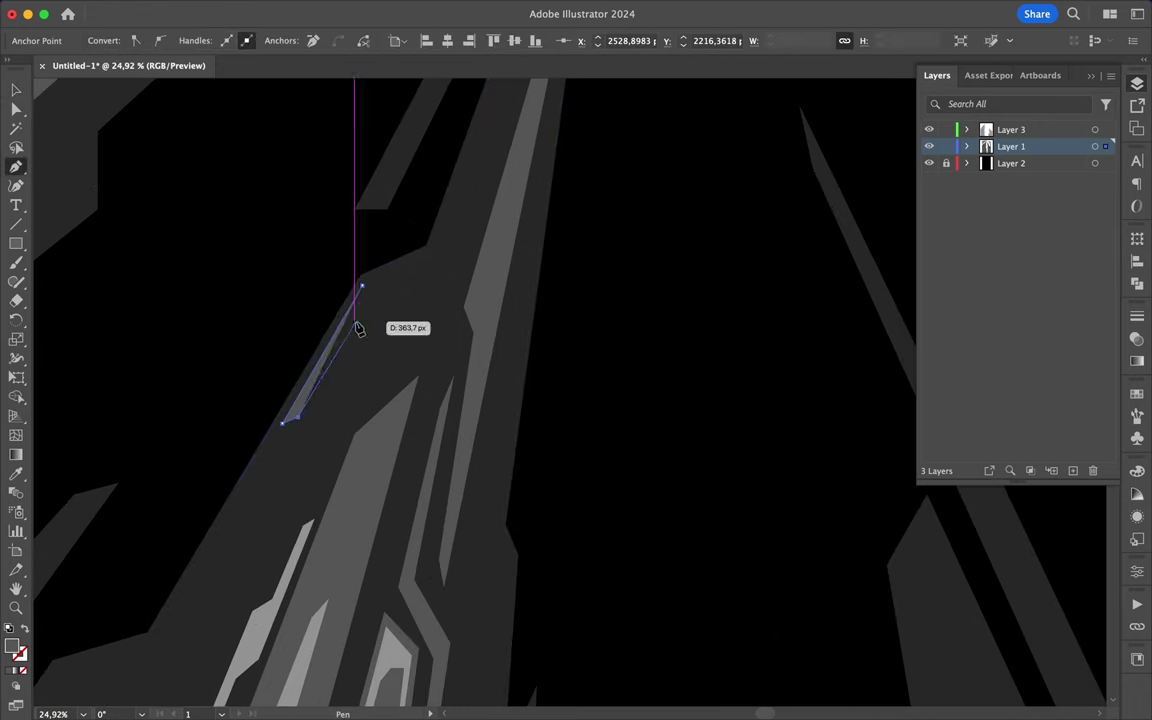
{"action": "left_click", "coordinate": [466, 163]}
{"action": "key", "text": "a"}
{"action": "left_click_drag", "start_coordinate": [427, 282], "coordinate": [426, 262]}
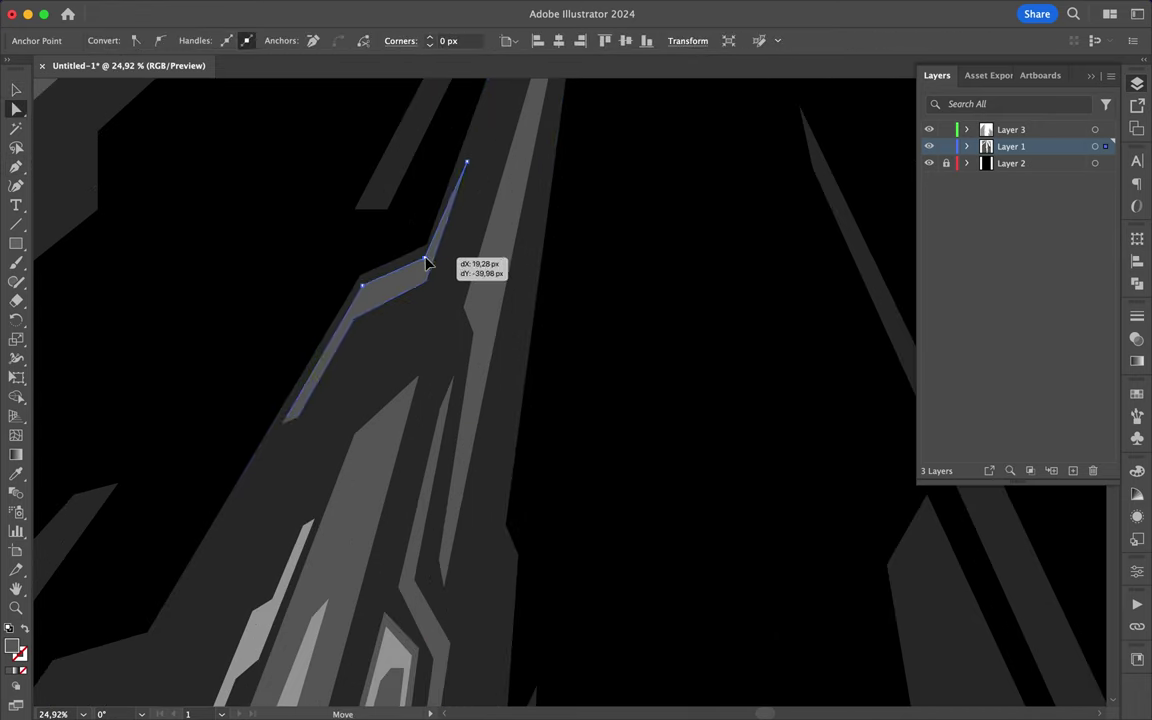
{"action": "scroll", "coordinate": [301, 468], "scroll_direction": "down", "scroll_amount": 4}
{"action": "scroll", "coordinate": [481, 375], "scroll_direction": "down", "scroll_amount": 2}
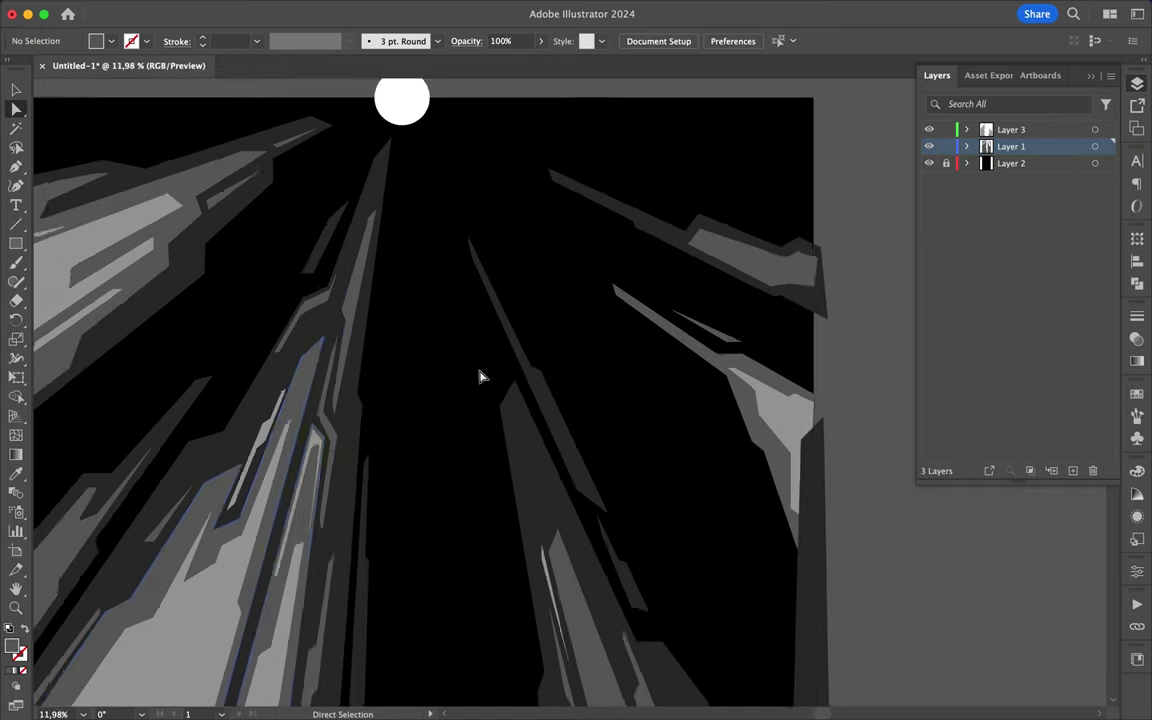
Draw the long six-corner shard down the right spire
{"action": "key", "text": "p"}
{"action": "left_click", "coordinate": [479, 232]}
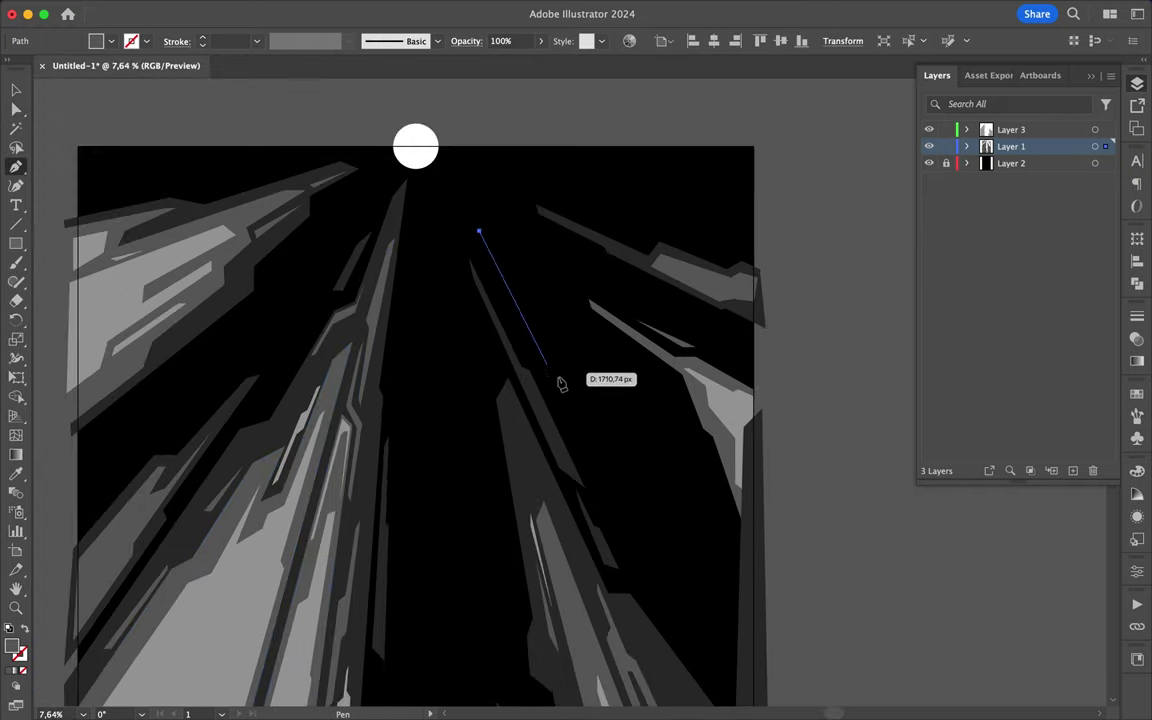
{"action": "left_click", "coordinate": [575, 385]}
{"action": "left_click", "coordinate": [584, 409]}
{"action": "left_click", "coordinate": [712, 673]}
{"action": "left_click", "coordinate": [596, 366]}
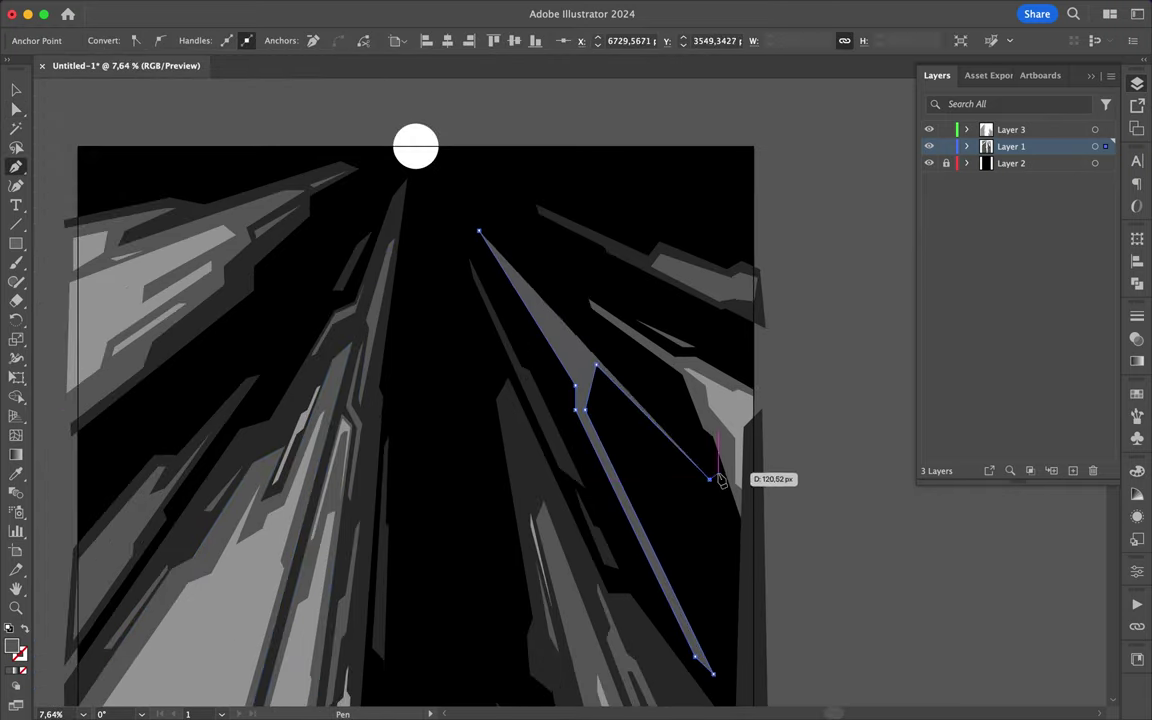
{"action": "left_click", "coordinate": [703, 440]}
Adjust the long shard's inner, right and left-edge corners and trim its top spike
{"action": "key", "text": "a"}
{"action": "left_click_drag", "start_coordinate": [596, 366], "coordinate": [584, 347]}
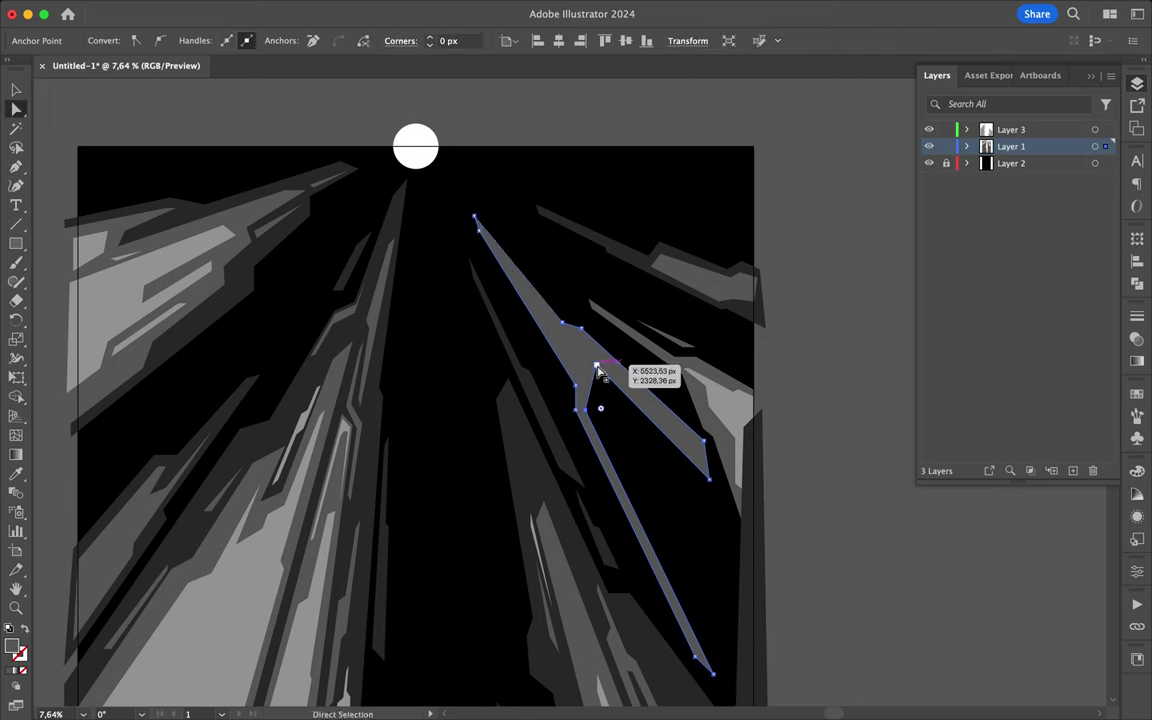
{"action": "left_click_drag", "start_coordinate": [704, 440], "coordinate": [706, 458]}
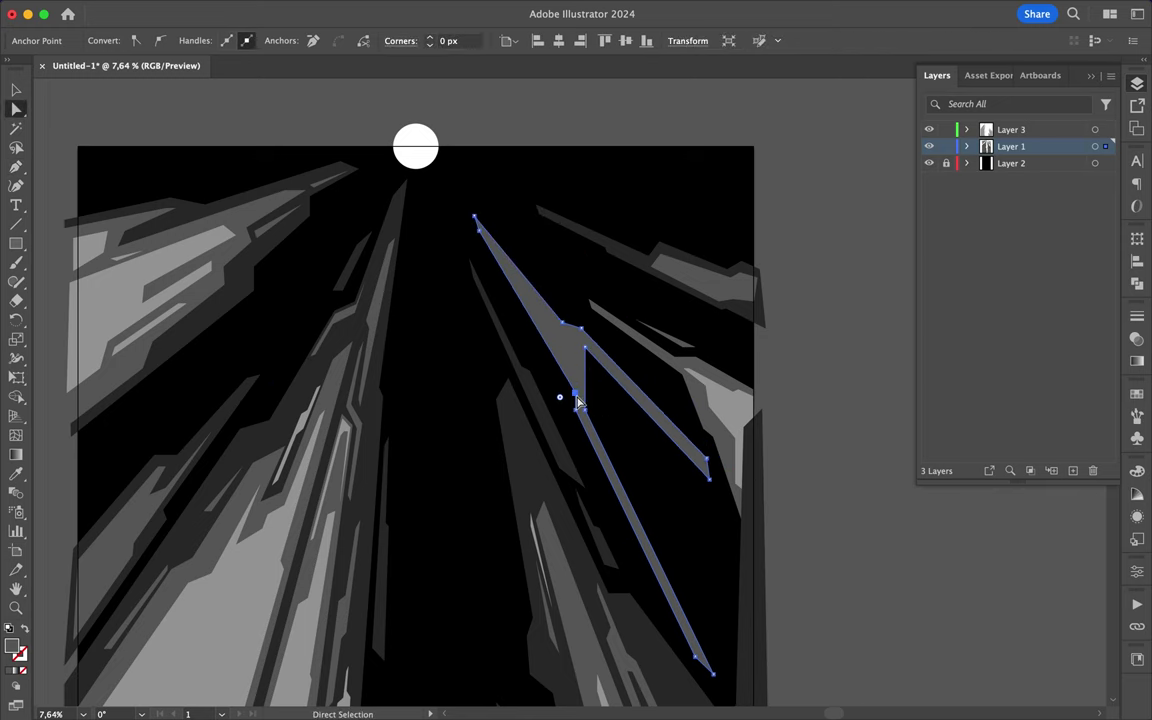
{"action": "left_click_drag", "start_coordinate": [562, 322], "coordinate": [565, 338]}
{"action": "key", "text": "Delete"}
{"action": "key", "text": "p"}
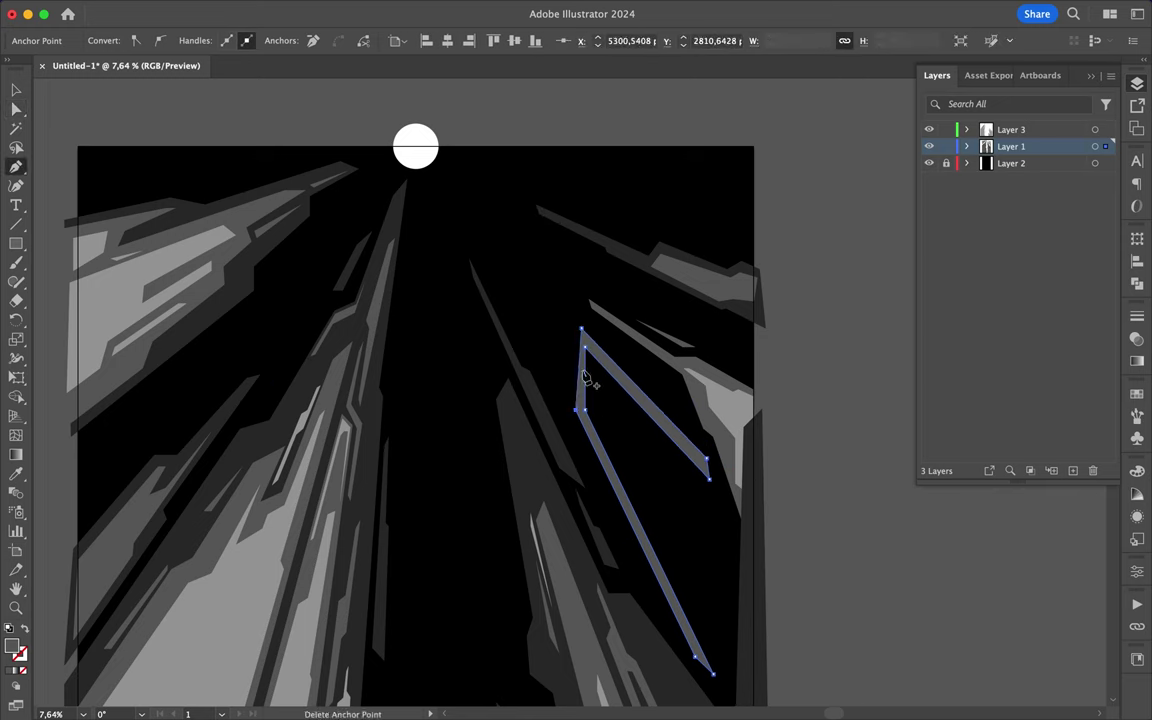
{"action": "key", "text": "a"}
{"action": "left_click_drag", "start_coordinate": [583, 420], "coordinate": [563, 390]}
Pull the long shard's bottom point up and stretch its top spike upward
{"action": "scroll", "coordinate": [684, 505], "scroll_direction": "down", "scroll_amount": 2}
{"action": "left_click", "coordinate": [592, 394]}
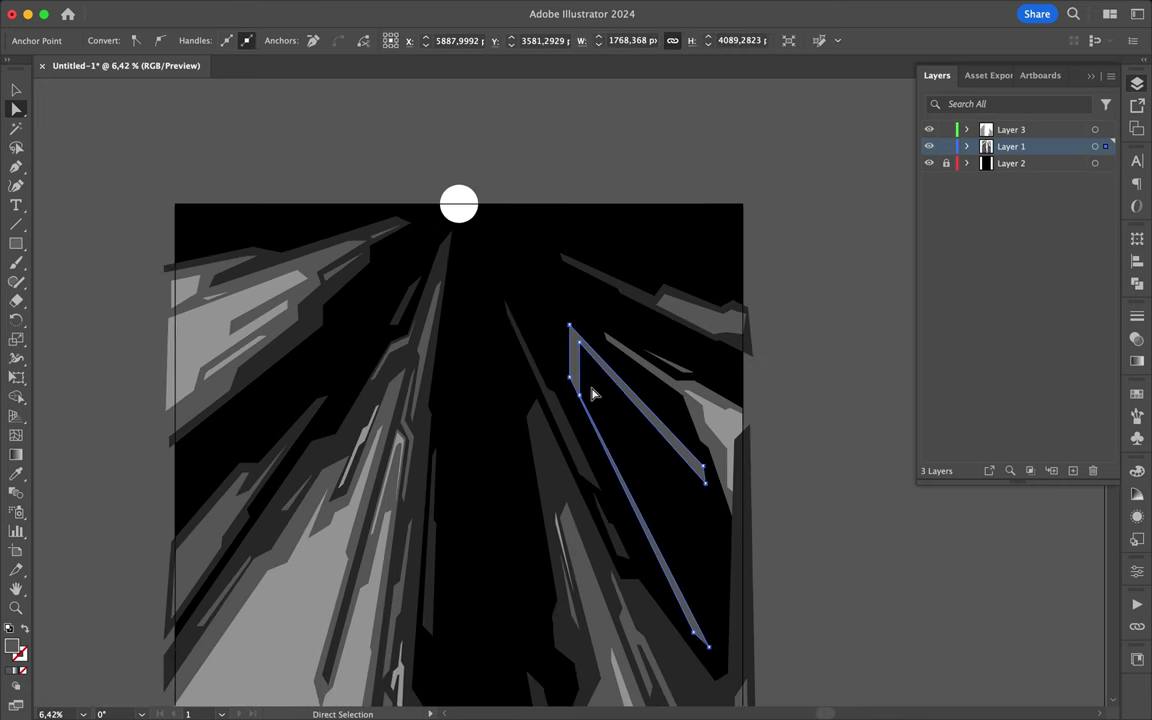
{"action": "scroll", "coordinate": [592, 394], "scroll_direction": "up", "scroll_amount": 3}
{"action": "scroll", "coordinate": [560, 314], "scroll_direction": "down", "scroll_amount": 2}
{"action": "left_click_drag", "start_coordinate": [750, 662], "coordinate": [740, 648]}
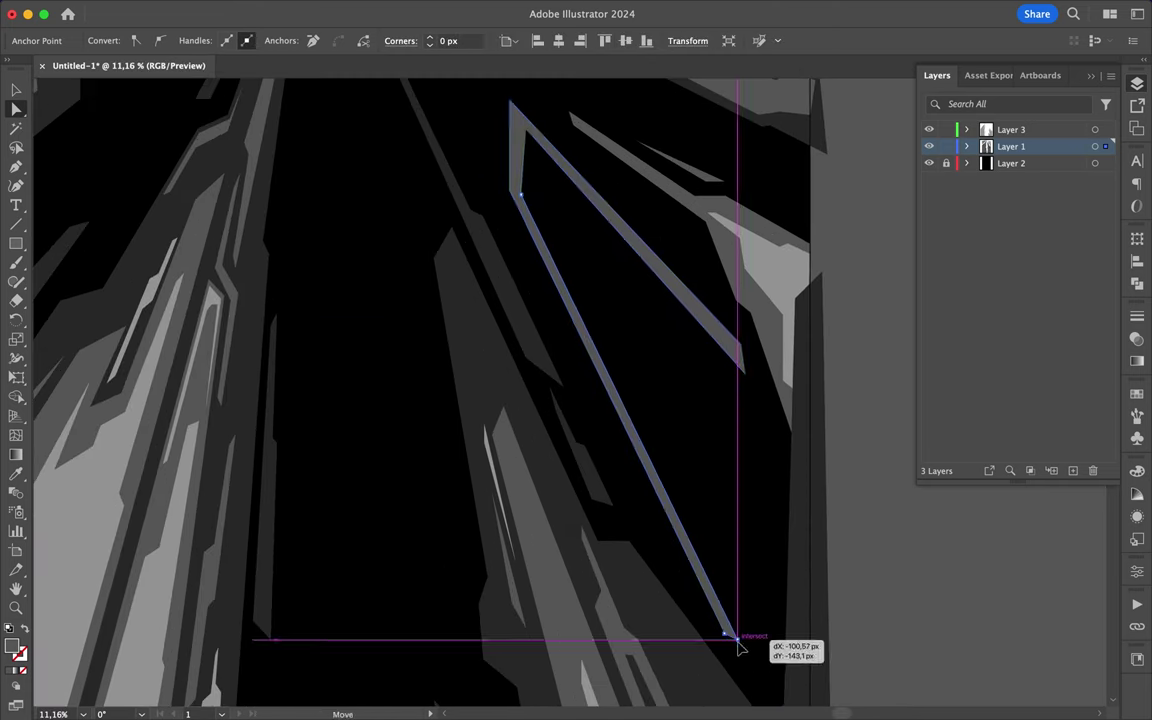
{"action": "scroll", "coordinate": [553, 200], "scroll_direction": "up", "scroll_amount": 2}
{"action": "left_click_drag", "start_coordinate": [551, 193], "coordinate": [522, 152]}
{"action": "scroll", "coordinate": [599, 309], "scroll_direction": "down", "scroll_amount": 3}
{"action": "scroll", "coordinate": [586, 296], "scroll_direction": "down", "scroll_amount": 2}
{"action": "scroll", "coordinate": [640, 350], "scroll_direction": "up", "scroll_amount": 2}
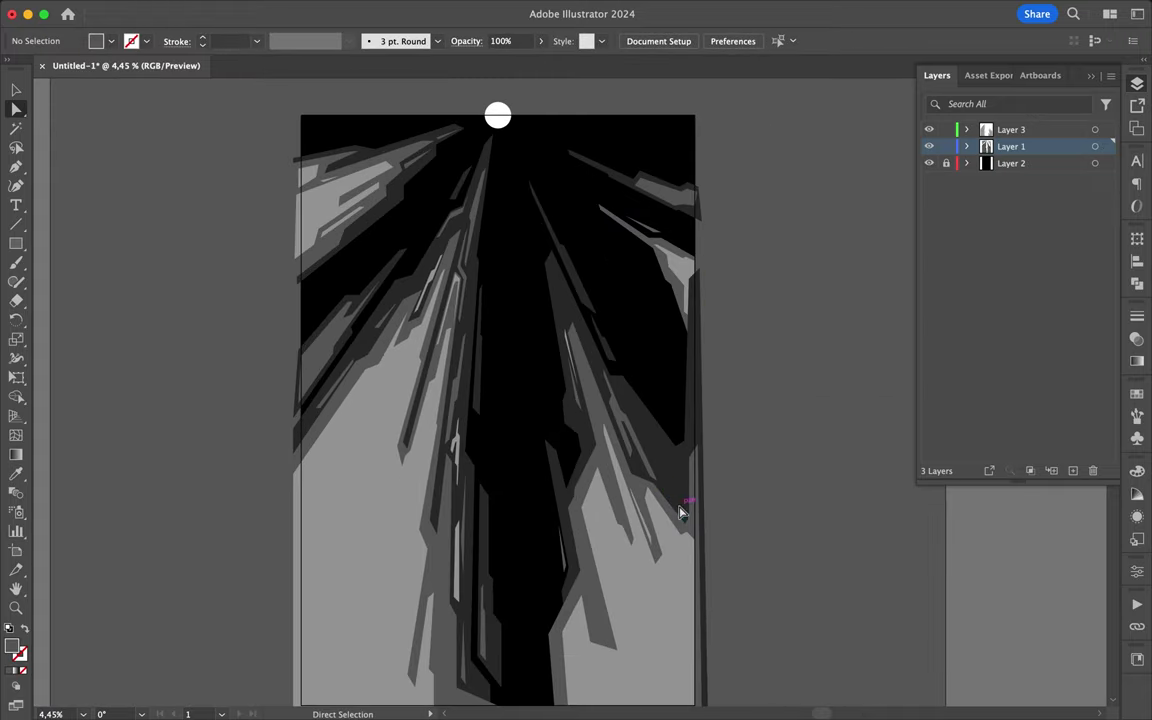
{"action": "scroll", "coordinate": [507, 368], "scroll_direction": "up", "scroll_amount": 2}
Start the central-gap sliver with a vertical edge down to the bottom
{"action": "key", "text": "p"}
{"action": "left_click", "coordinate": [493, 320]}
{"action": "left_click", "coordinate": [492, 497]}
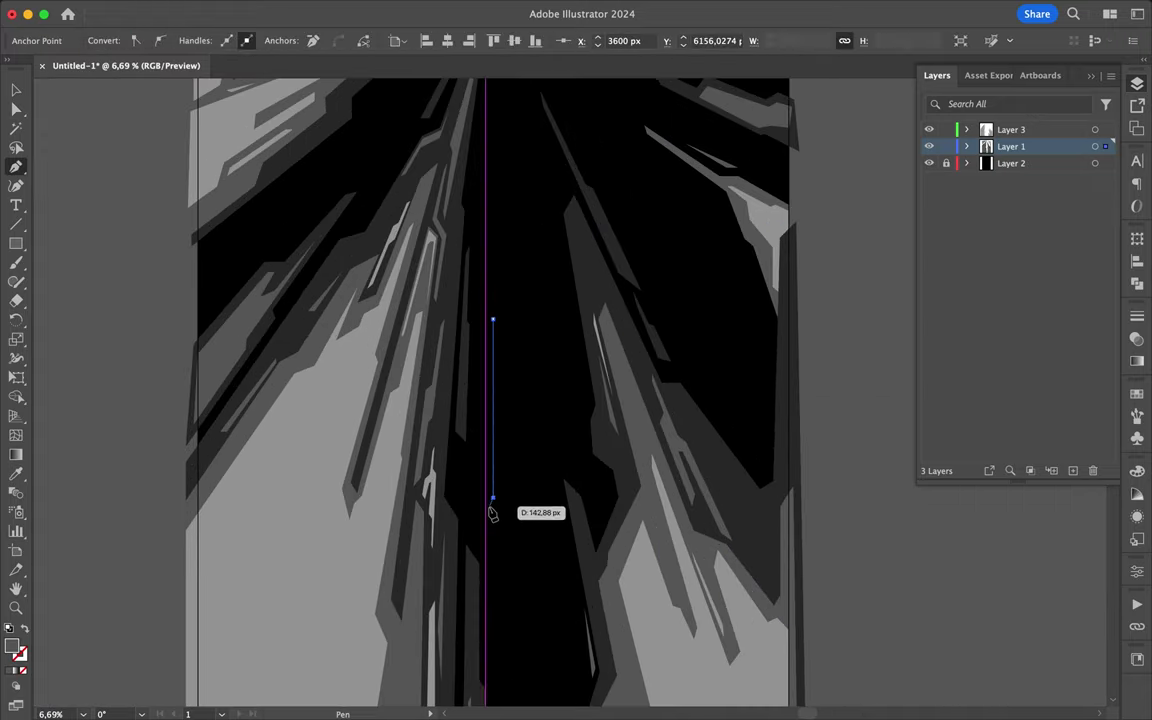
{"action": "left_click", "coordinate": [486, 662]}
{"action": "scroll", "coordinate": [496, 600], "scroll_direction": "down", "scroll_amount": 2}
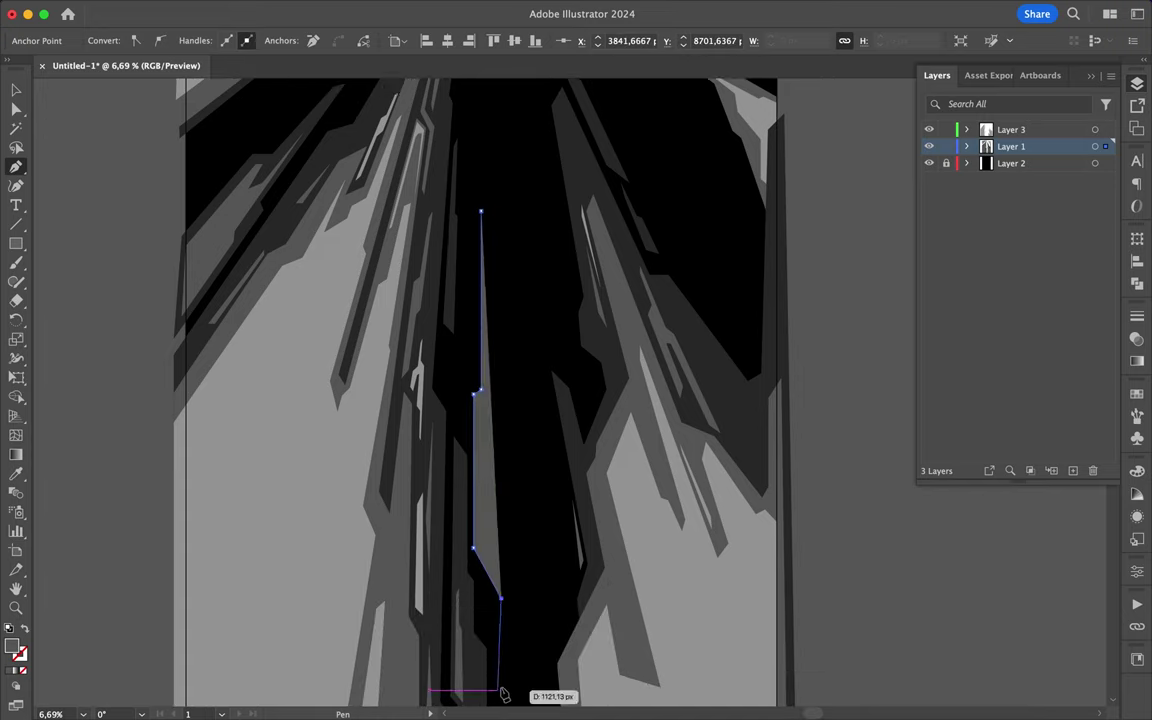
{"action": "left_click", "coordinate": [496, 680]}
Add the sliver's jagged inner corners and tall top point, then close it
{"action": "scroll", "coordinate": [500, 600], "scroll_direction": "down", "scroll_amount": 2}
{"action": "left_click", "coordinate": [500, 469]}
{"action": "left_click", "coordinate": [526, 424]}
{"action": "scroll", "coordinate": [512, 180], "scroll_direction": "up", "scroll_amount": 1}
{"action": "left_click", "coordinate": [494, 90]}
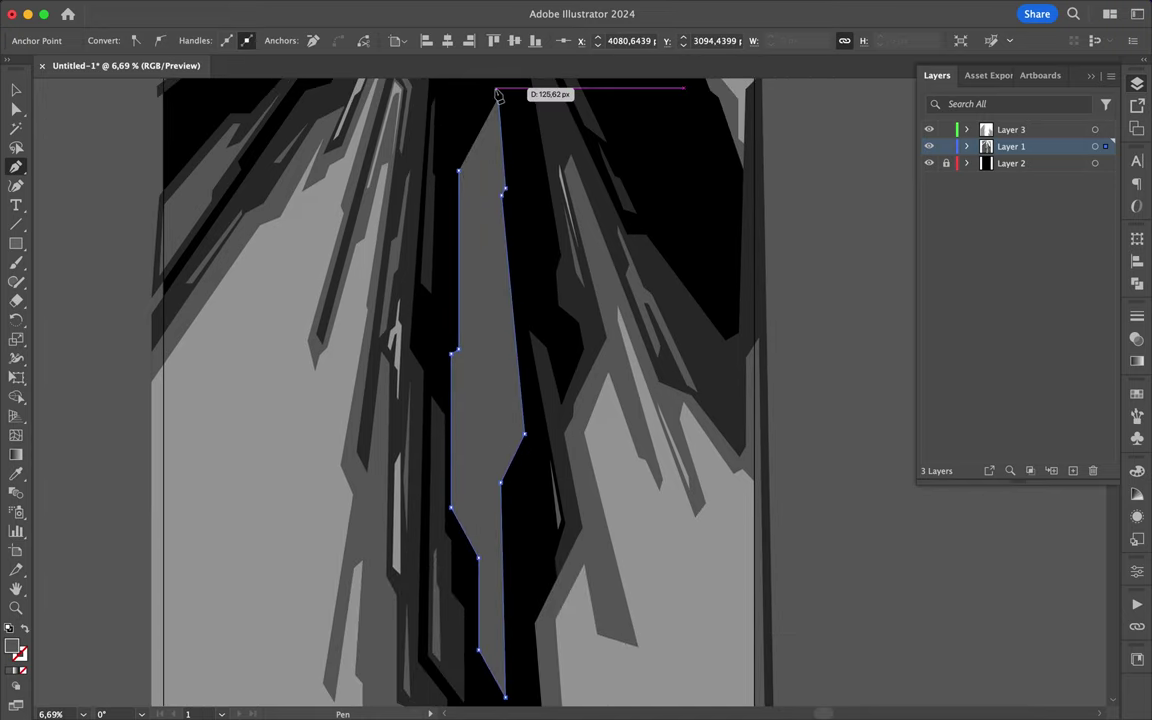
{"action": "scroll", "coordinate": [520, 120], "scroll_direction": "up", "scroll_amount": 1}
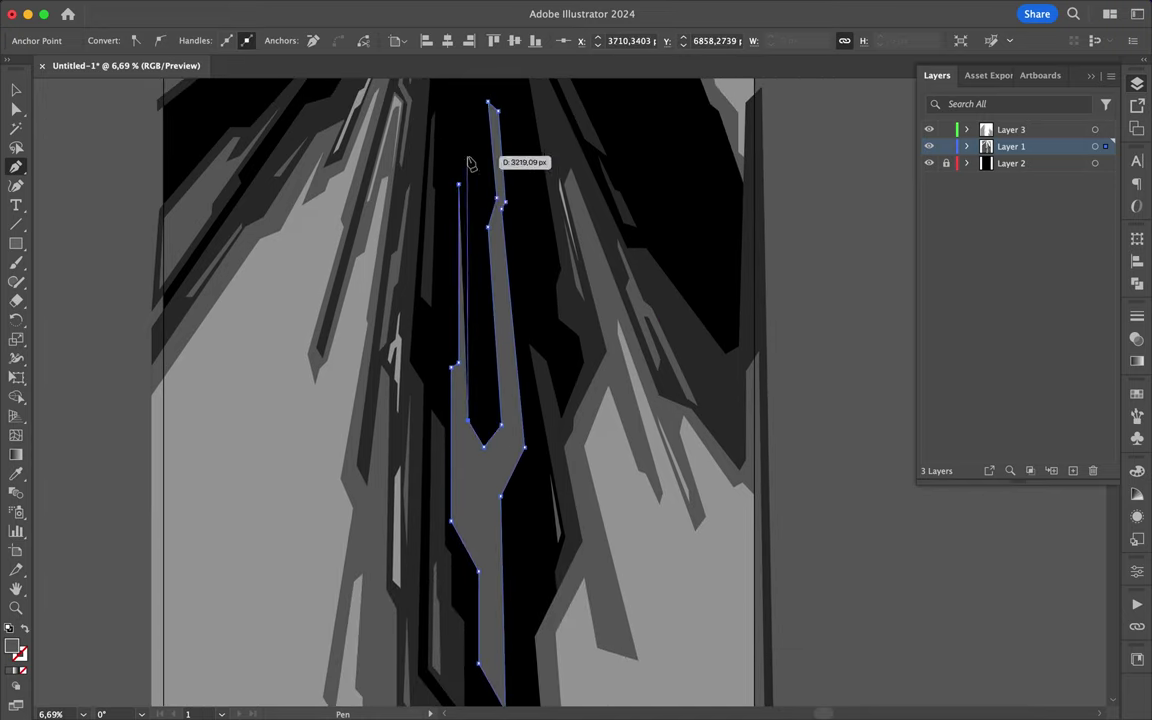
{"action": "left_click", "coordinate": [468, 159]}
{"action": "scroll", "coordinate": [468, 159], "scroll_direction": "down", "scroll_amount": 3}
Eyedrop the grey rock fill onto the central sliver and make Layer 3 active
{"action": "key", "text": "i"}
{"action": "left_click", "coordinate": [614, 263]}
{"action": "key", "text": "a"}
{"action": "left_click", "coordinate": [530, 432]}
{"action": "scroll", "coordinate": [545, 298], "scroll_direction": "up", "scroll_amount": 3}
{"action": "left_click", "coordinate": [545, 298]}
{"action": "scroll", "coordinate": [482, 154], "scroll_direction": "down", "scroll_amount": 3}
{"action": "scroll", "coordinate": [504, 95], "scroll_direction": "down", "scroll_amount": 2}
{"action": "scroll", "coordinate": [338, 449], "scroll_direction": "up", "scroll_amount": 2}
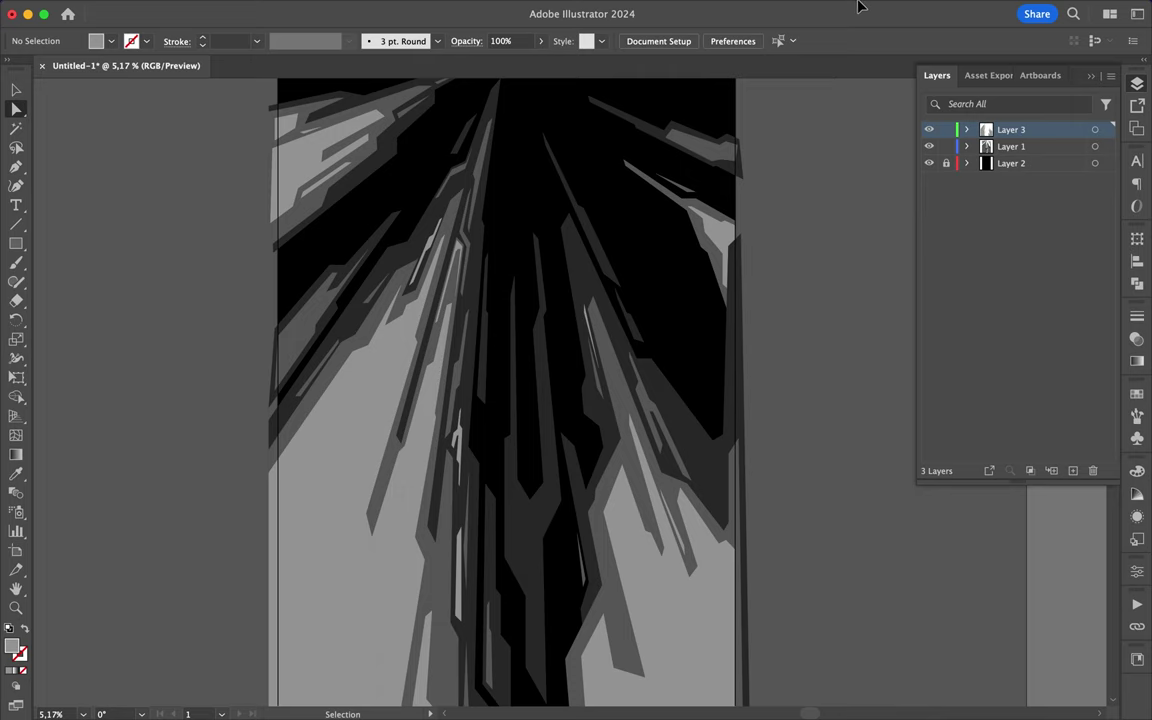
Save the document as 1776.ai
{"action": "key", "text": "super+s"}
{"action": "type", "text": "1776"}
{"action": "key", "text": "Return"}
{"action": "scroll", "coordinate": [514, 457], "scroll_direction": "up", "scroll_amount": 1}
{"action": "key", "text": "p"}
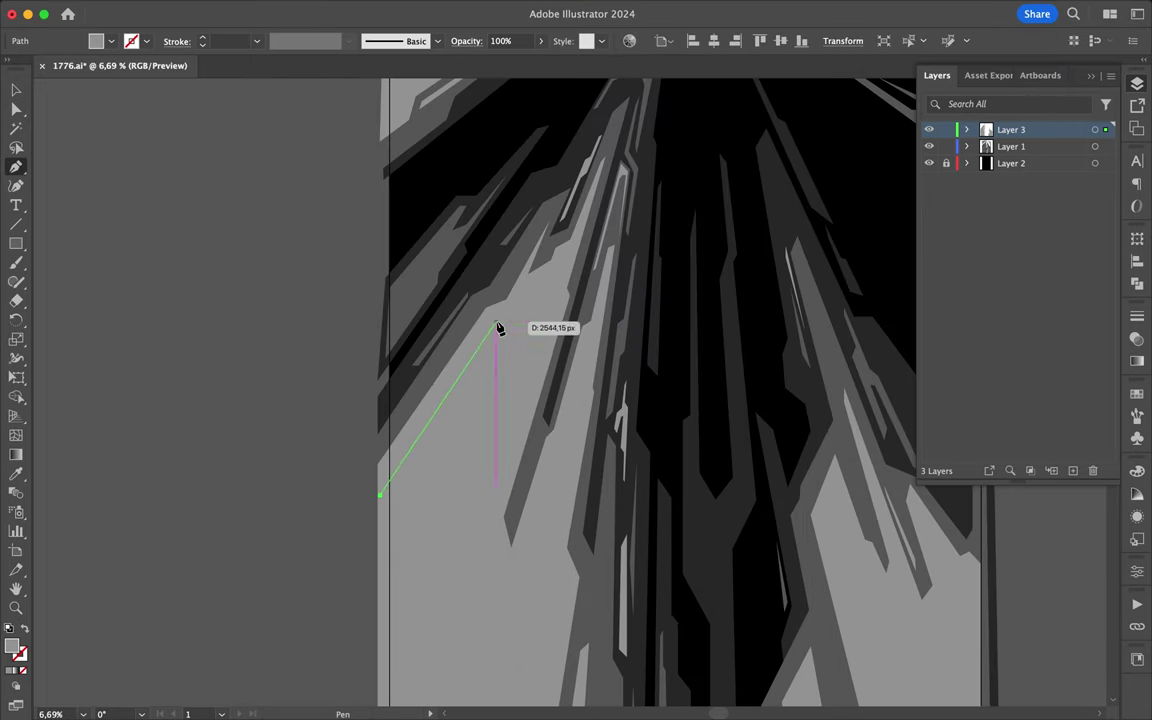
Draw a highlight shape on the left spire and fill it lighter grey
{"action": "left_click", "coordinate": [497, 323]}
{"action": "left_click", "coordinate": [544, 303]}
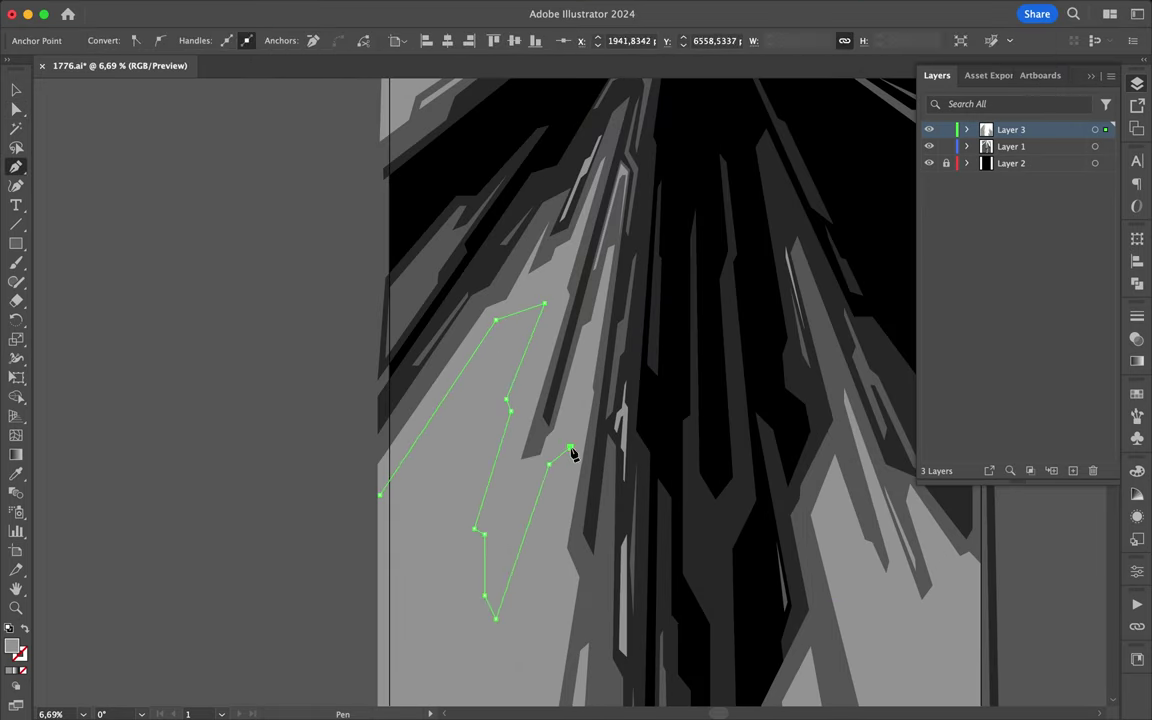
{"action": "left_click", "coordinate": [578, 575]}
{"action": "left_click", "coordinate": [546, 598]}
{"action": "scroll", "coordinate": [553, 625], "scroll_direction": "down", "scroll_amount": 3}
{"action": "left_click", "coordinate": [551, 622]}
{"action": "left_click", "coordinate": [408, 683]}
{"action": "left_click", "coordinate": [410, 355]}
{"action": "left_click", "coordinate": [687, 148]}
Draw a zigzag highlight shape rising from the lower-right rocks
{"action": "left_click", "coordinate": [1067, 118]}
{"action": "scroll", "coordinate": [600, 400], "scroll_direction": "right", "scroll_amount": 5}
{"action": "left_click", "coordinate": [590, 693]}
{"action": "left_click", "coordinate": [587, 625]}
{"action": "left_click", "coordinate": [596, 605]}
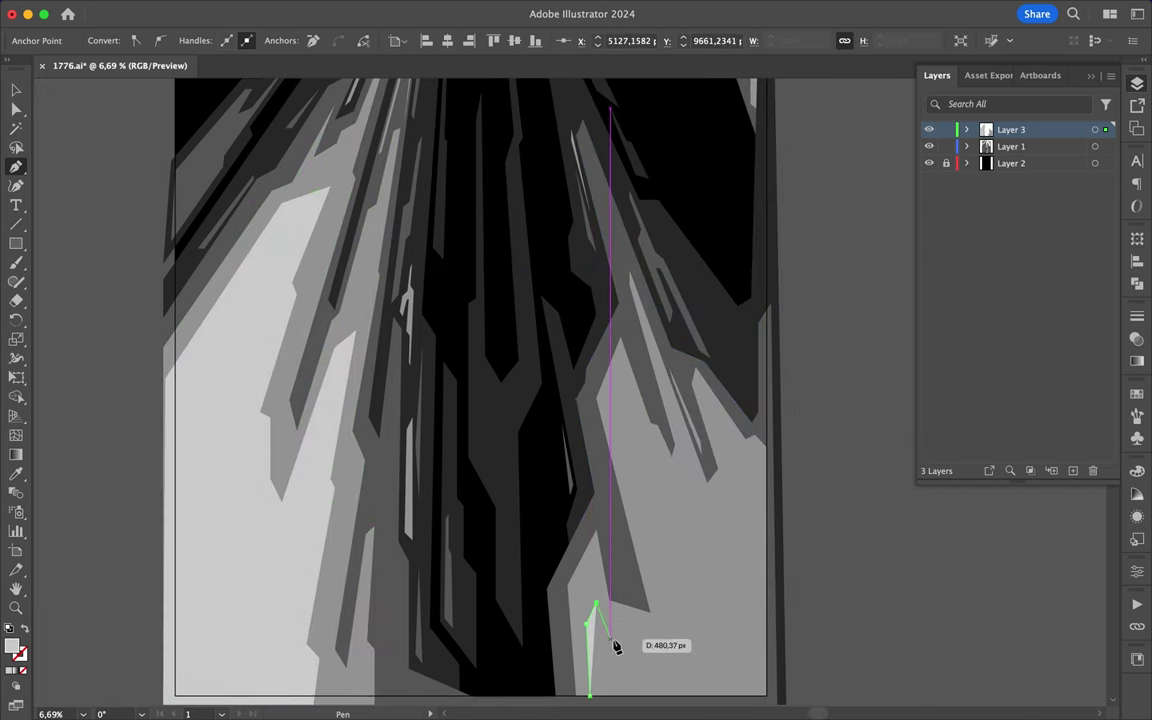
{"action": "left_click", "coordinate": [681, 641]}
{"action": "left_click", "coordinate": [634, 446]}
{"action": "left_click", "coordinate": [673, 540]}
{"action": "left_click", "coordinate": [680, 497]}
{"action": "left_click", "coordinate": [736, 507]}
{"action": "left_click", "coordinate": [762, 555]}
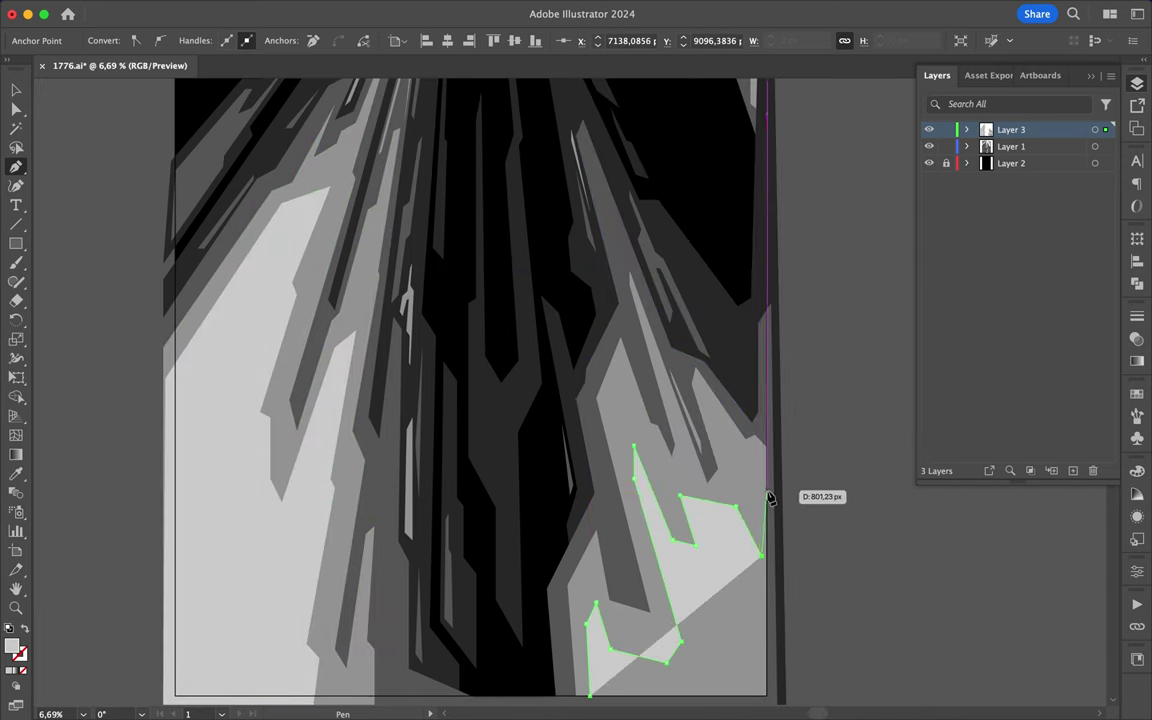
{"action": "scroll", "coordinate": [790, 556], "scroll_direction": "down", "scroll_amount": 1}
{"action": "left_click", "coordinate": [625, 674]}
Add a thin light-grey sliver and begin another highlight lower on the spire
{"action": "scroll", "coordinate": [690, 373], "scroll_direction": "up", "scroll_amount": 10}
{"action": "scroll", "coordinate": [315, 275], "scroll_direction": "up", "scroll_amount": 2}
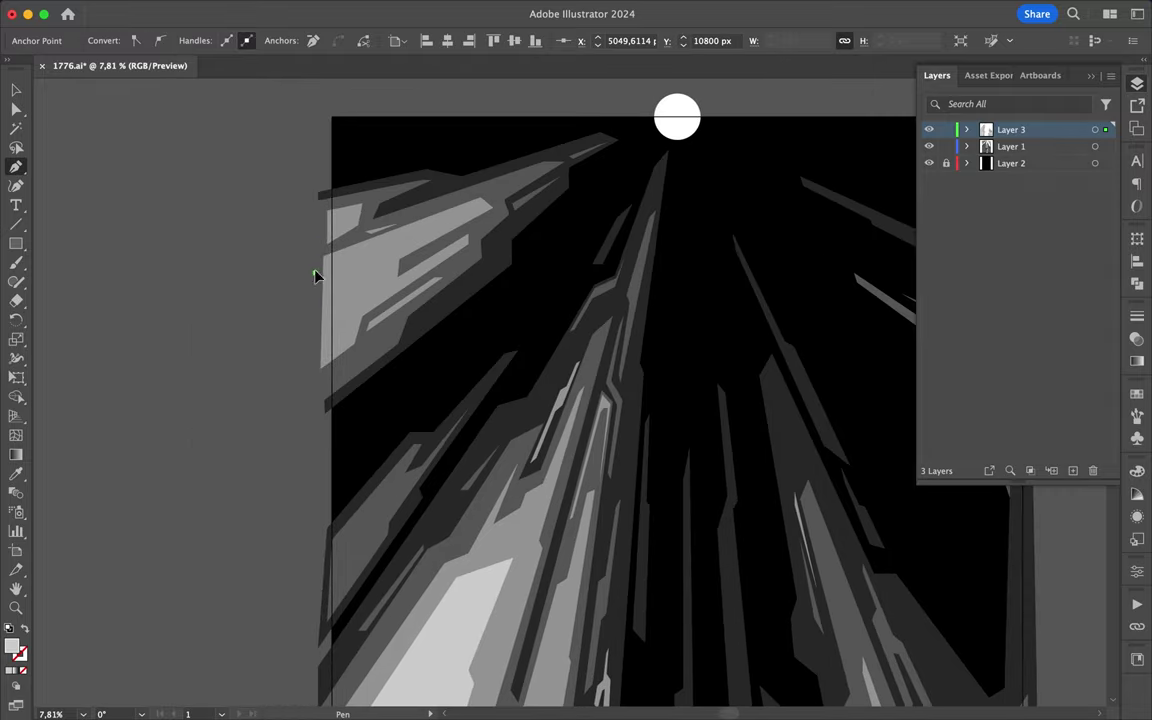
{"action": "scroll", "coordinate": [315, 278], "scroll_direction": "up", "scroll_amount": 5}
{"action": "left_click", "coordinate": [326, 332]}
{"action": "left_click", "coordinate": [520, 258]}
{"action": "left_click", "coordinate": [329, 331]}
{"action": "left_click", "coordinate": [305, 488]}
{"action": "left_click", "coordinate": [390, 428]}
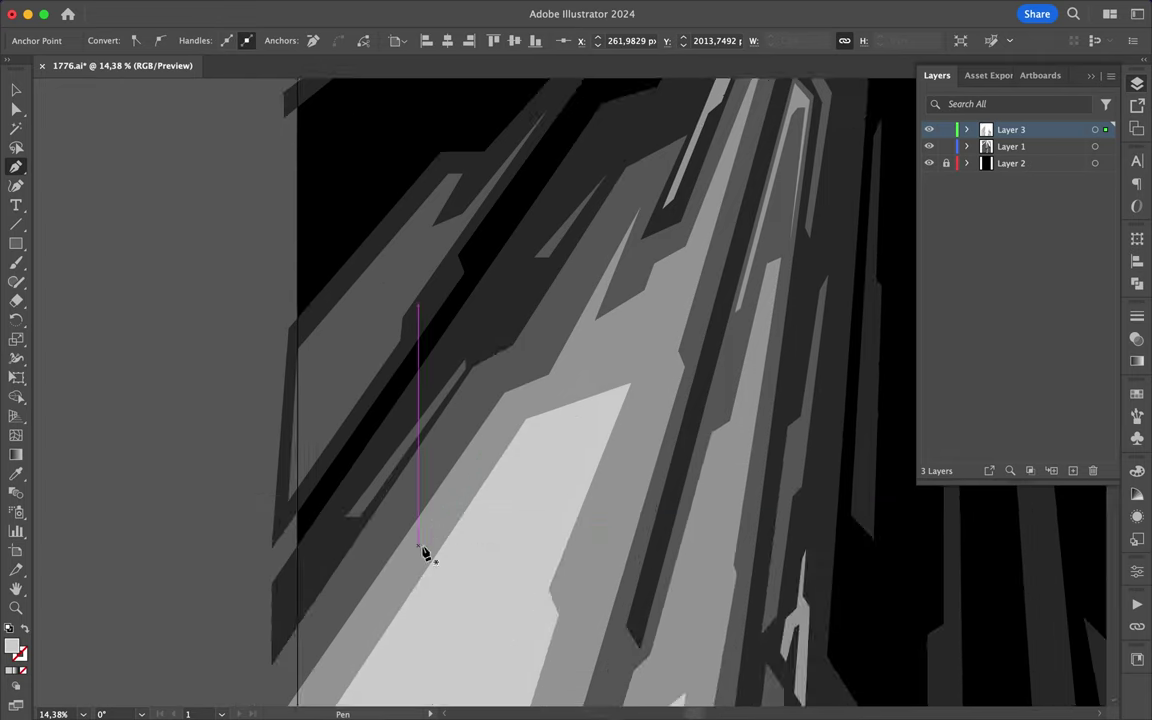
{"action": "left_click", "coordinate": [660, 345], "text": "super"}
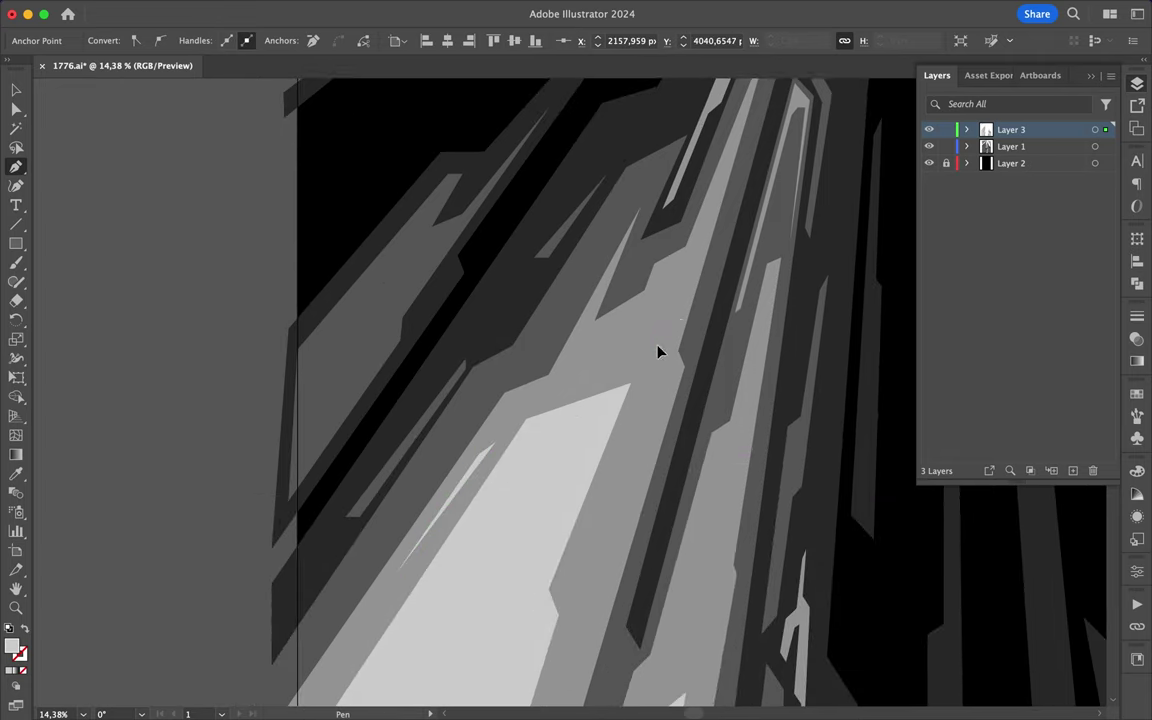
Extend the branching highlight downward and shift its branch corner up and right
{"action": "left_click", "coordinate": [641, 453]}
{"action": "left_click", "coordinate": [607, 564]}
{"action": "left_click", "coordinate": [583, 575]}
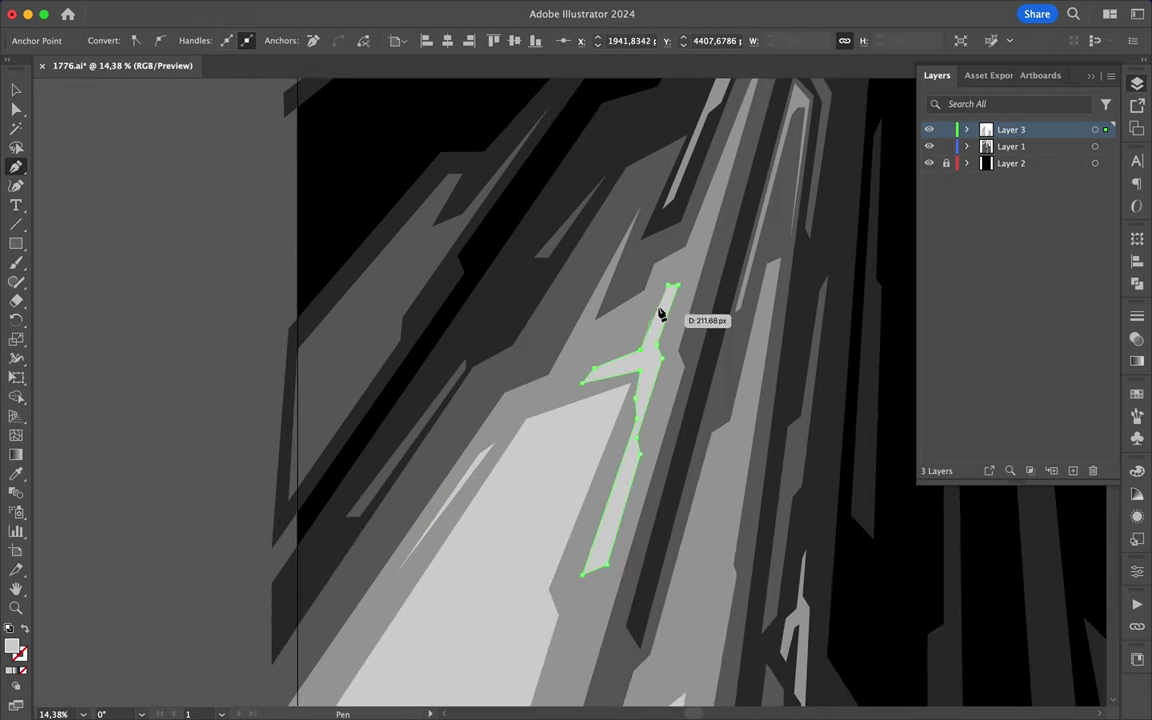
{"action": "scroll", "coordinate": [652, 326], "scroll_direction": "up", "scroll_amount": 3}
{"action": "left_click_drag", "start_coordinate": [622, 469], "coordinate": [632, 440]}
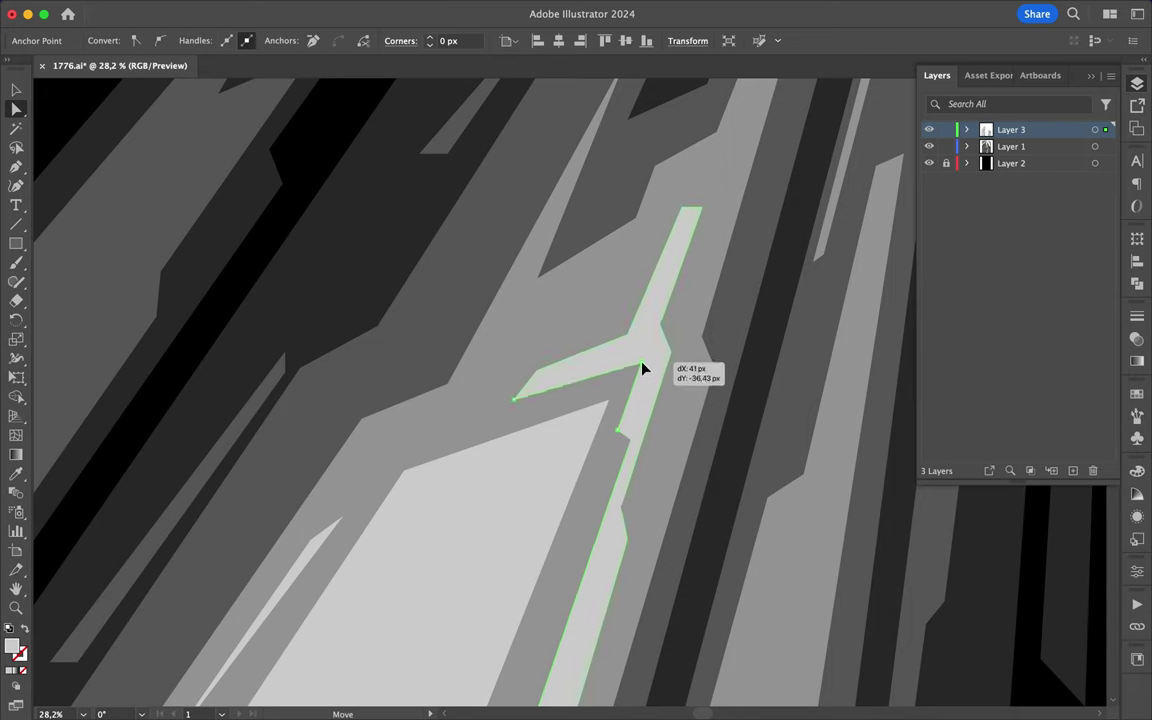
{"action": "left_click_drag", "start_coordinate": [642, 369], "coordinate": [661, 352]}
{"action": "scroll", "coordinate": [661, 352], "scroll_direction": "down", "scroll_amount": 3}
{"action": "scroll", "coordinate": [661, 352], "scroll_direction": "up", "scroll_amount": 2}
Draw another thin highlight sliver on the pale rock face
{"action": "key", "text": "p"}
{"action": "left_click", "coordinate": [655, 405]}
{"action": "left_click", "coordinate": [594, 613]}
{"action": "scroll", "coordinate": [656, 411], "scroll_direction": "down", "scroll_amount": 2}
{"action": "scroll", "coordinate": [753, 463], "scroll_direction": "up", "scroll_amount": 2}
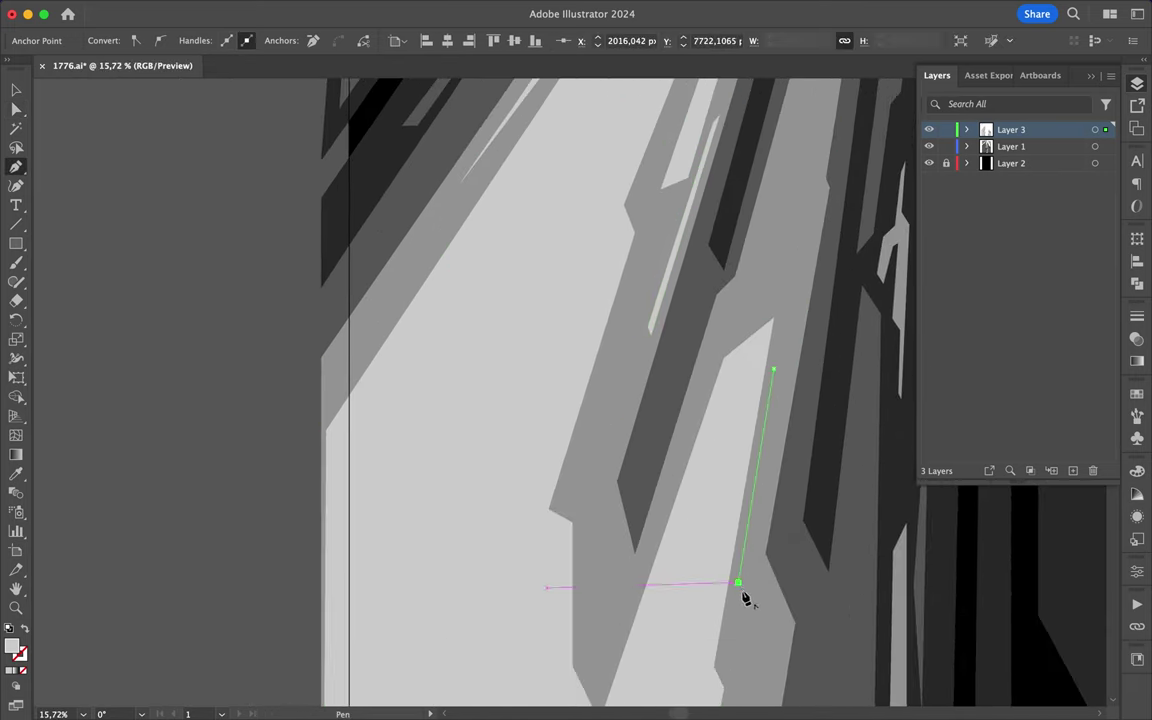
{"action": "left_click", "coordinate": [634, 597]}
{"action": "scroll", "coordinate": [617, 612], "scroll_direction": "down", "scroll_amount": 5}
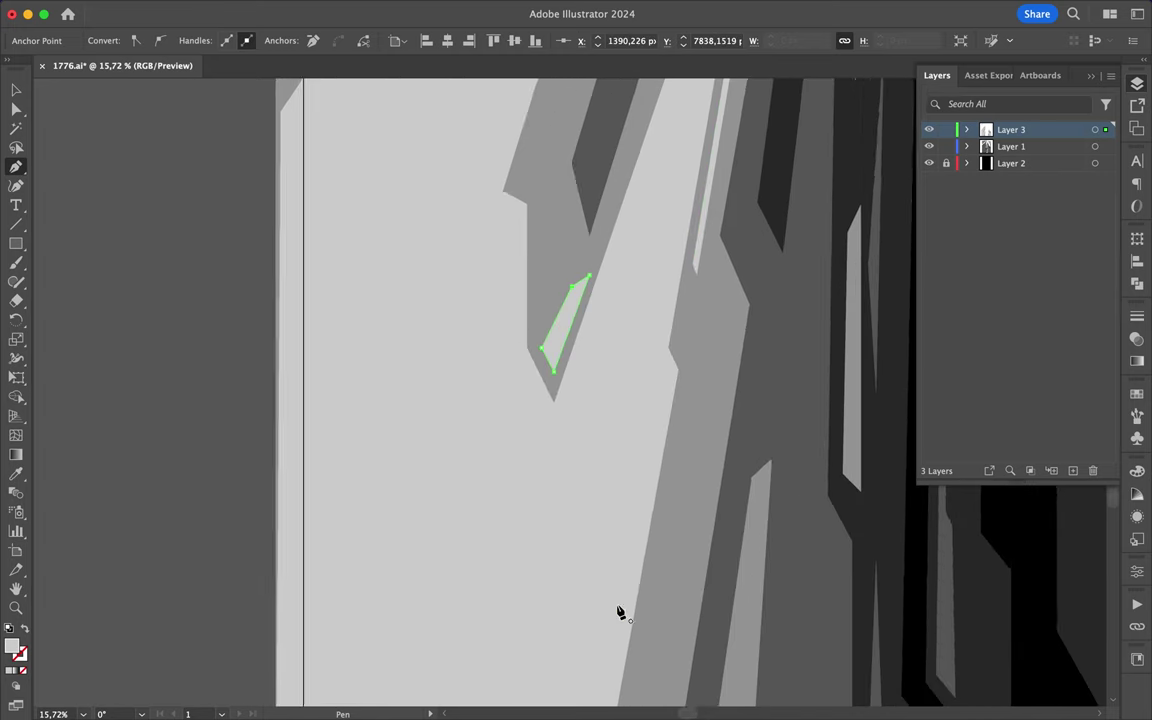
{"action": "scroll", "coordinate": [625, 566], "scroll_direction": "up", "scroll_amount": 3}
{"action": "scroll", "coordinate": [698, 585], "scroll_direction": "down", "scroll_amount": 1}
{"action": "scroll", "coordinate": [698, 585], "scroll_direction": "down", "scroll_amount": 3}
{"action": "scroll", "coordinate": [688, 429], "scroll_direction": "up", "scroll_amount": 2}
Add a second narrow highlight sliver beside it
{"action": "left_click", "coordinate": [688, 380]}
{"action": "left_click", "coordinate": [716, 469]}
{"action": "left_click", "coordinate": [690, 385]}
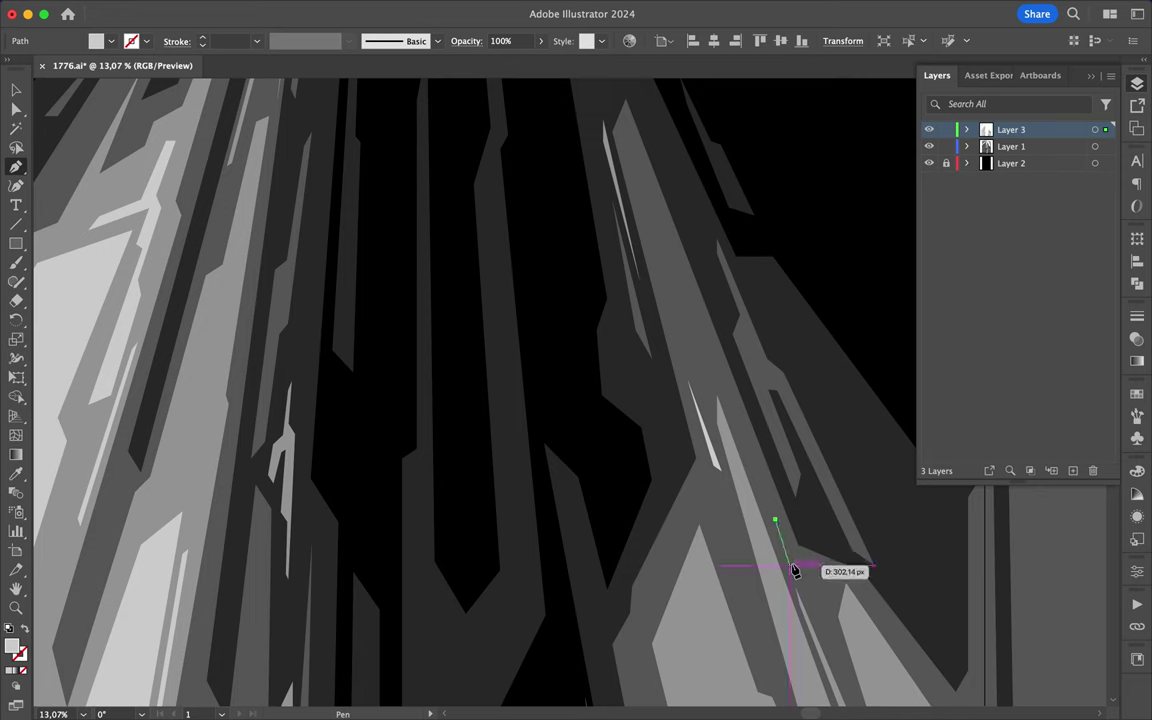
{"action": "scroll", "coordinate": [780, 520], "scroll_direction": "up", "scroll_amount": 2}
{"action": "scroll", "coordinate": [775, 545], "scroll_direction": "up", "scroll_amount": 1}
{"action": "scroll", "coordinate": [800, 558], "scroll_direction": "down", "scroll_amount": 2}
{"action": "scroll", "coordinate": [733, 522], "scroll_direction": "down", "scroll_amount": 2}
{"action": "scroll", "coordinate": [700, 450], "scroll_direction": "up", "scroll_amount": 3}
Draw a forked V-shaped highlight inside the right spire's pale facet
{"action": "key", "text": "p"}
{"action": "left_click", "coordinate": [643, 332]}
{"action": "left_click", "coordinate": [729, 566]}
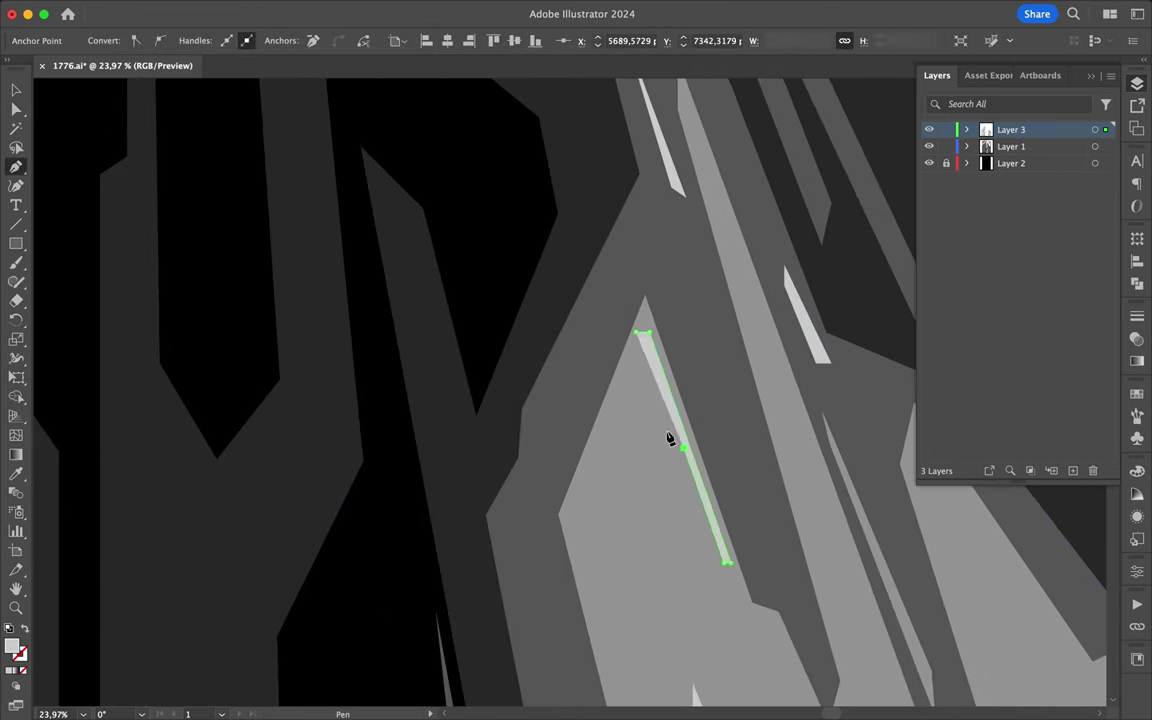
{"action": "left_click_drag", "start_coordinate": [595, 582], "coordinate": [617, 400]}
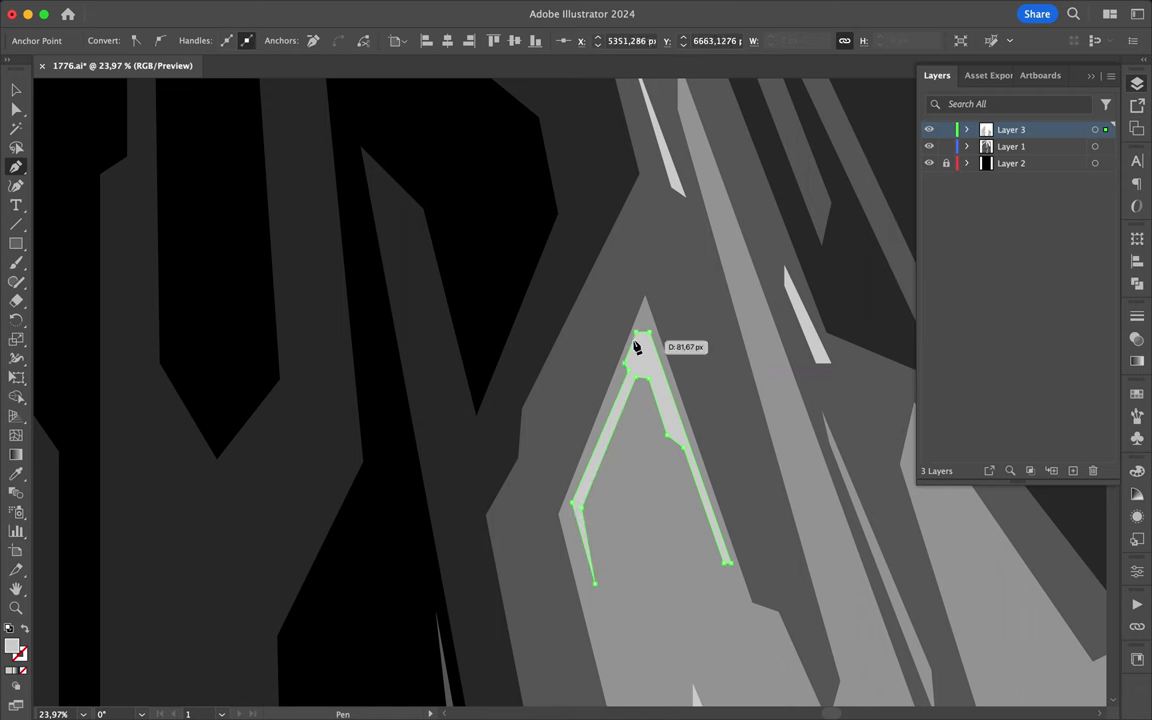
{"action": "left_click", "coordinate": [630, 360]}
{"action": "scroll", "coordinate": [692, 380], "scroll_direction": "down", "scroll_amount": 3}
{"action": "scroll", "coordinate": [694, 509], "scroll_direction": "up", "scroll_amount": 2}
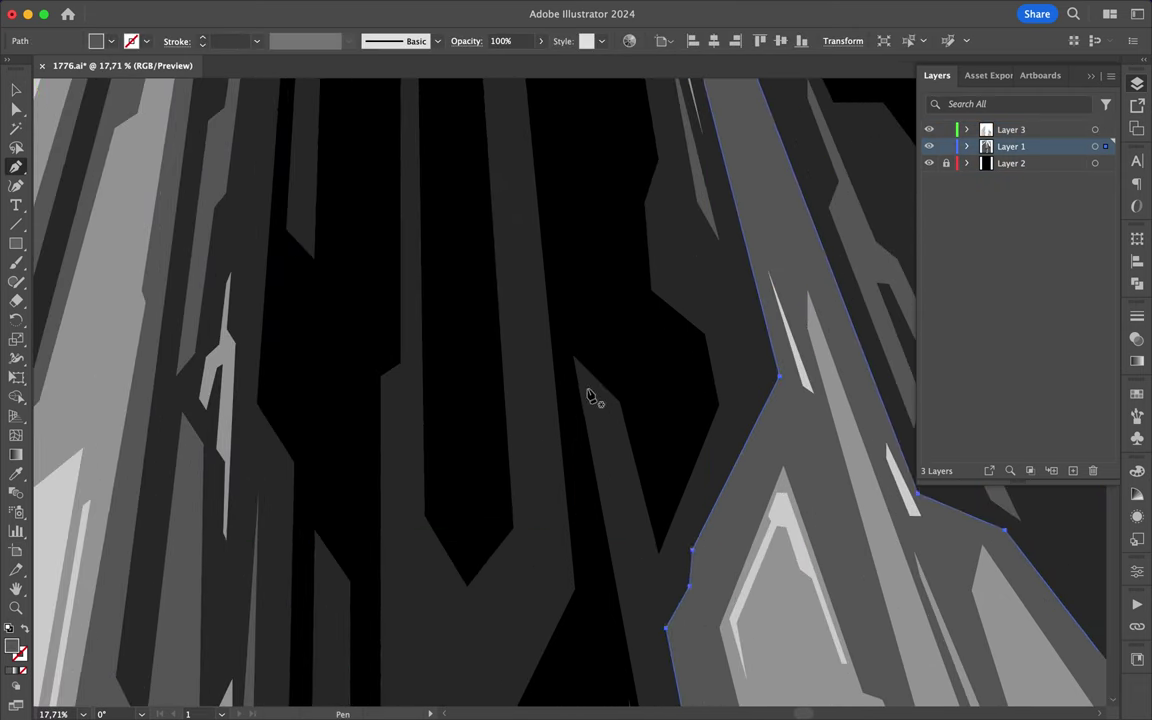
Start a dark accent shape on the spires and reshape one of its anchors
{"action": "left_click", "coordinate": [588, 388]}
{"action": "left_click_drag", "start_coordinate": [622, 556], "coordinate": [628, 557]}
{"action": "scroll", "coordinate": [612, 402], "scroll_direction": "up", "scroll_amount": 3}
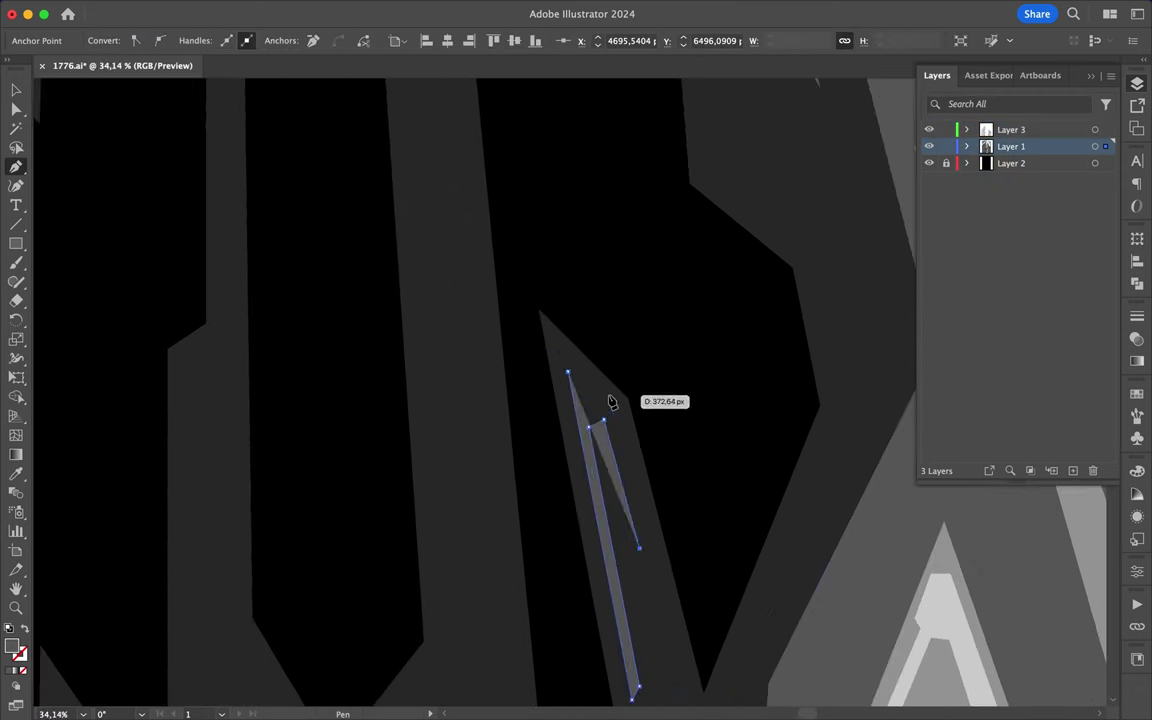
{"action": "key", "text": "a"}
{"action": "left_click_drag", "start_coordinate": [612, 411], "coordinate": [596, 404]}
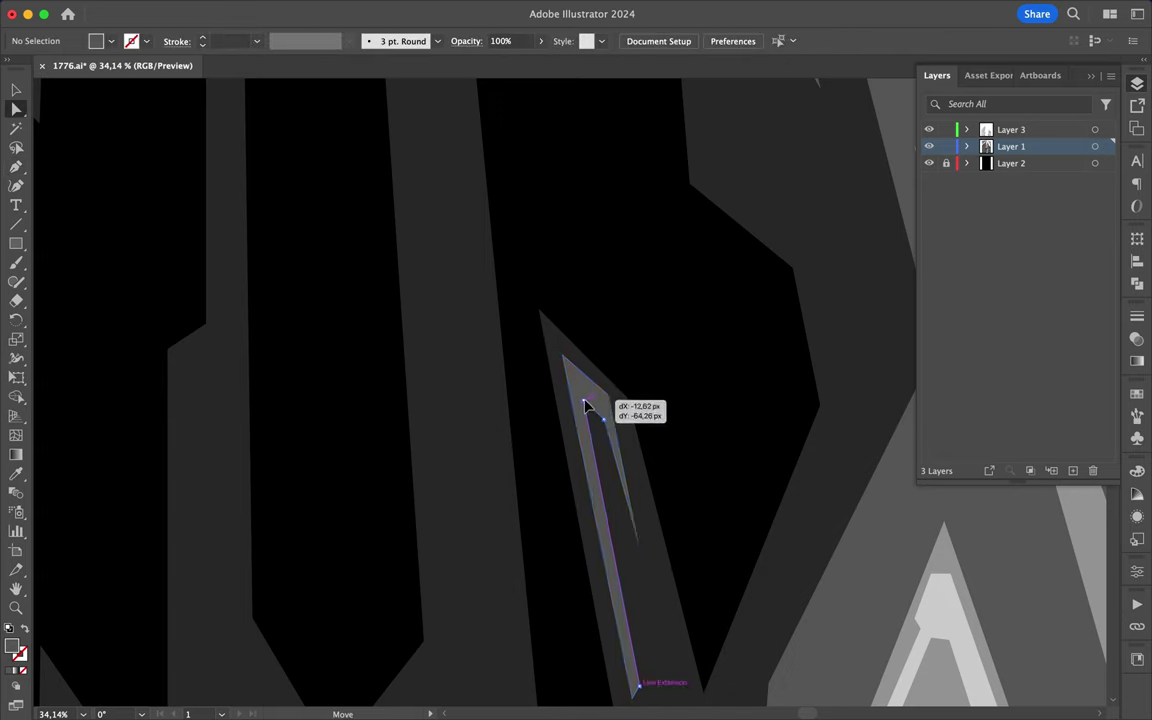
{"action": "scroll", "coordinate": [558, 275], "scroll_direction": "down", "scroll_amount": 10}
{"action": "scroll", "coordinate": [516, 560], "scroll_direction": "up", "scroll_amount": 5}
{"action": "scroll", "coordinate": [516, 560], "scroll_direction": "up", "scroll_amount": 5}
Draw and close a first dark shard path along the spire
{"action": "key", "text": "p"}
{"action": "left_click", "coordinate": [531, 457]}
{"action": "left_click_drag", "start_coordinate": [531, 645], "coordinate": [541, 637]}
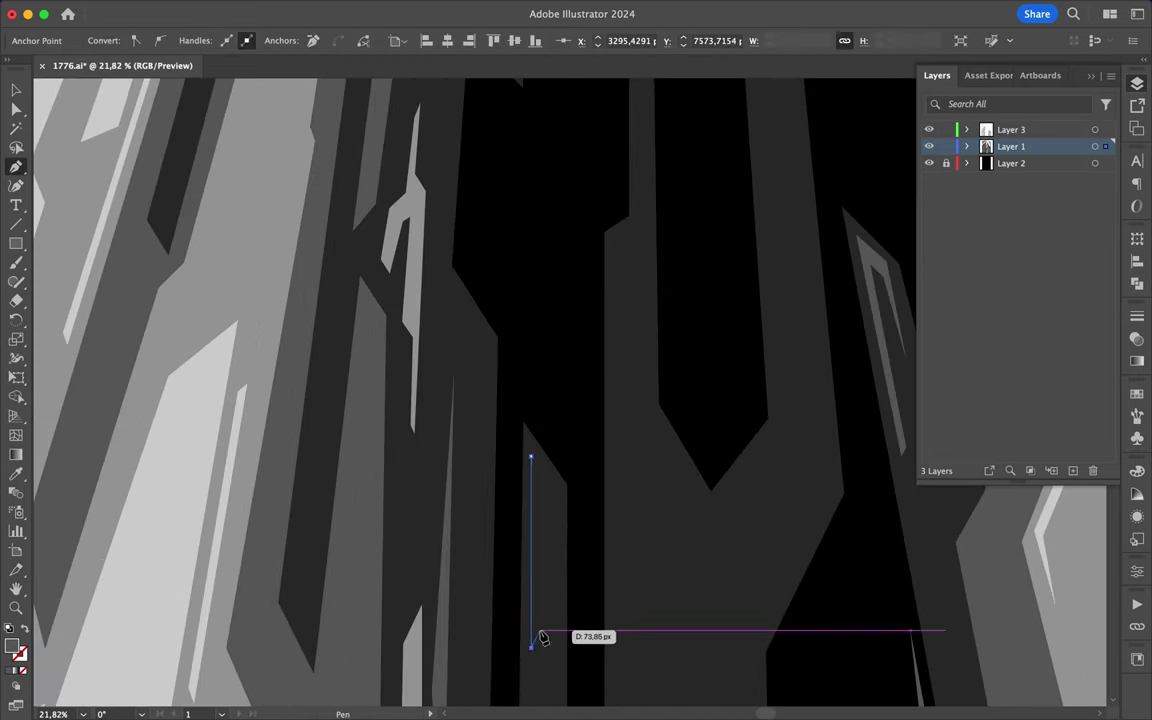
{"action": "scroll", "coordinate": [543, 483], "scroll_direction": "down", "scroll_amount": 3}
{"action": "left_click", "coordinate": [622, 413]}
Draw a second dark shard beside it, closing it with three base anchors
{"action": "left_click", "coordinate": [618, 620]}
{"action": "left_click", "coordinate": [678, 690]}
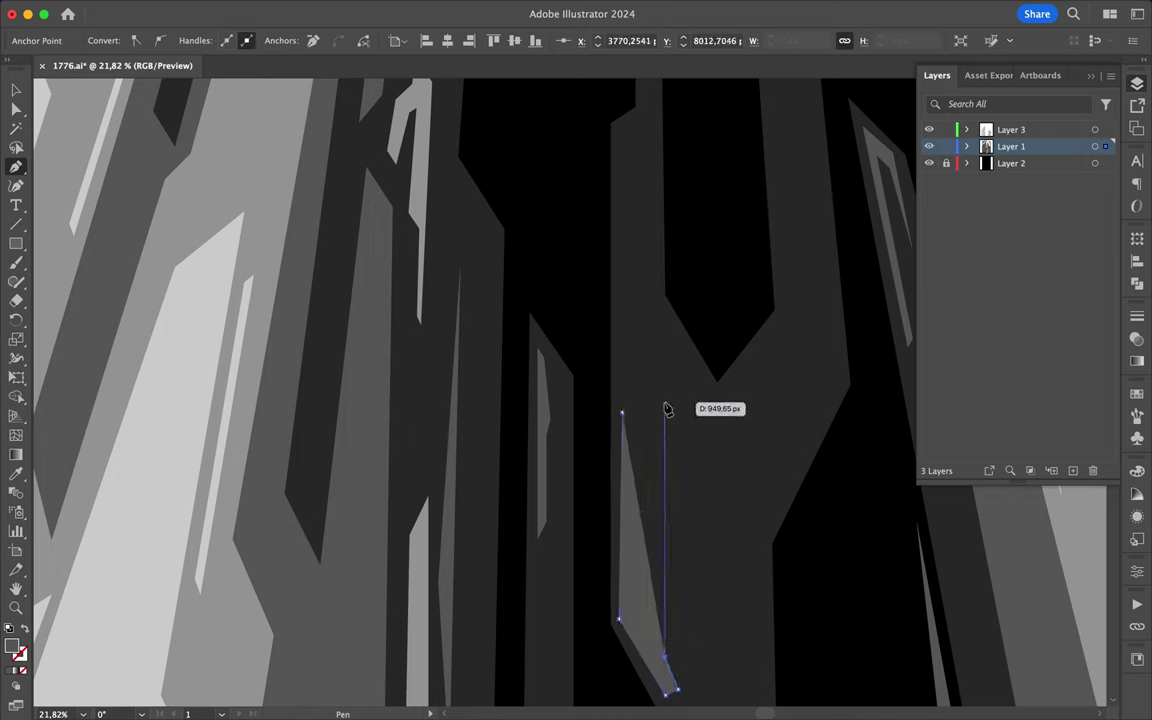
{"action": "left_click", "coordinate": [648, 340]}
{"action": "left_click", "coordinate": [647, 593]}
{"action": "left_click", "coordinate": [639, 613]}
{"action": "left_click", "coordinate": [630, 613]}
{"action": "left_click", "coordinate": [622, 413]}
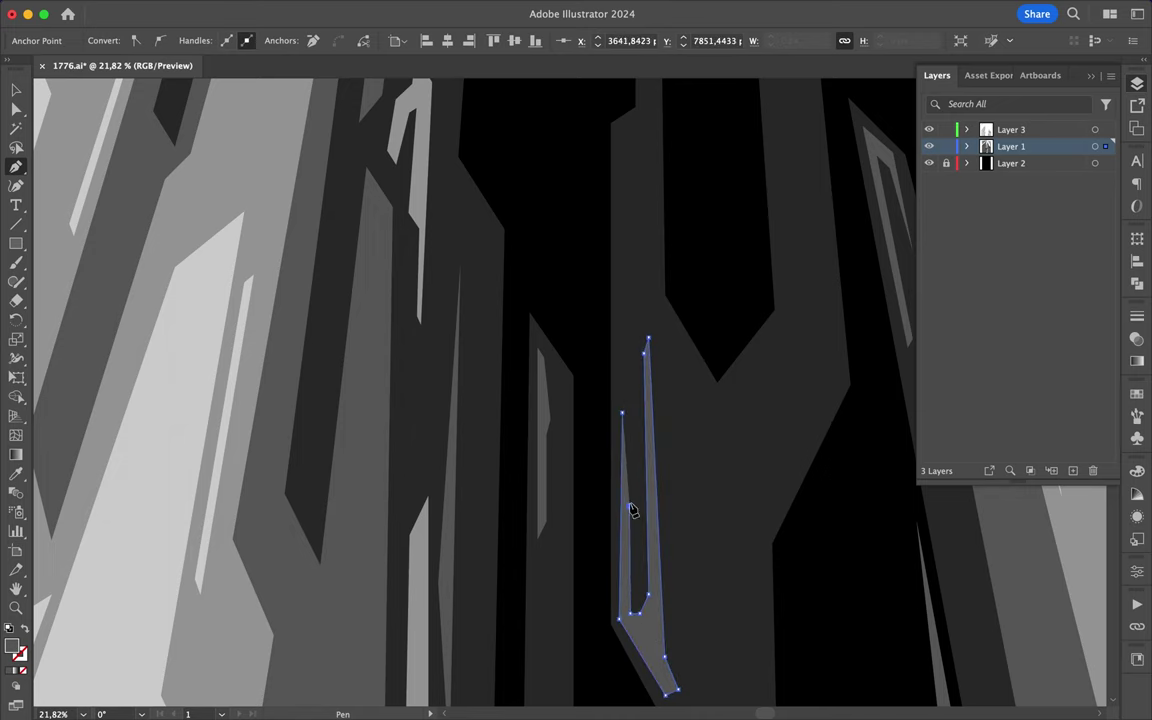
{"action": "scroll", "coordinate": [628, 410], "scroll_direction": "up", "scroll_amount": 5}
Add a dark sliver on the spire and pull one anchor up to reshape it
{"action": "left_click", "coordinate": [643, 428]}
{"action": "left_click", "coordinate": [637, 532]}
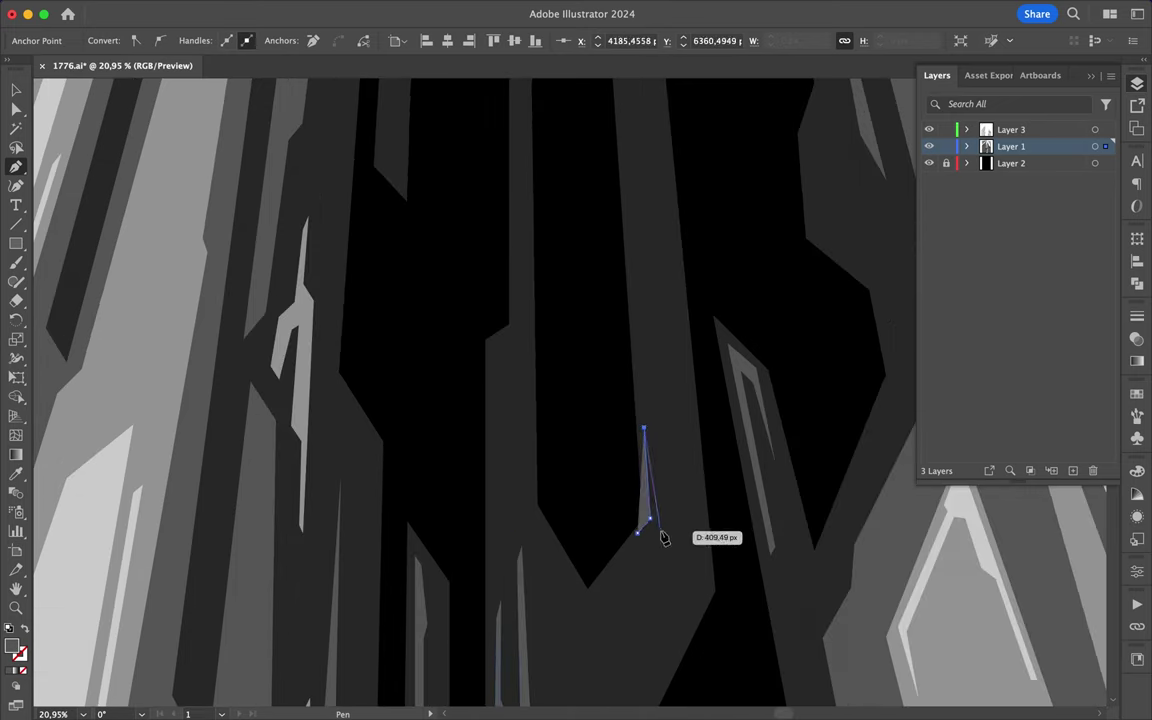
{"action": "scroll", "coordinate": [640, 543], "scroll_direction": "up", "scroll_amount": 3}
{"action": "key", "text": "a"}
{"action": "left_click_drag", "start_coordinate": [419, 596], "coordinate": [420, 580]}
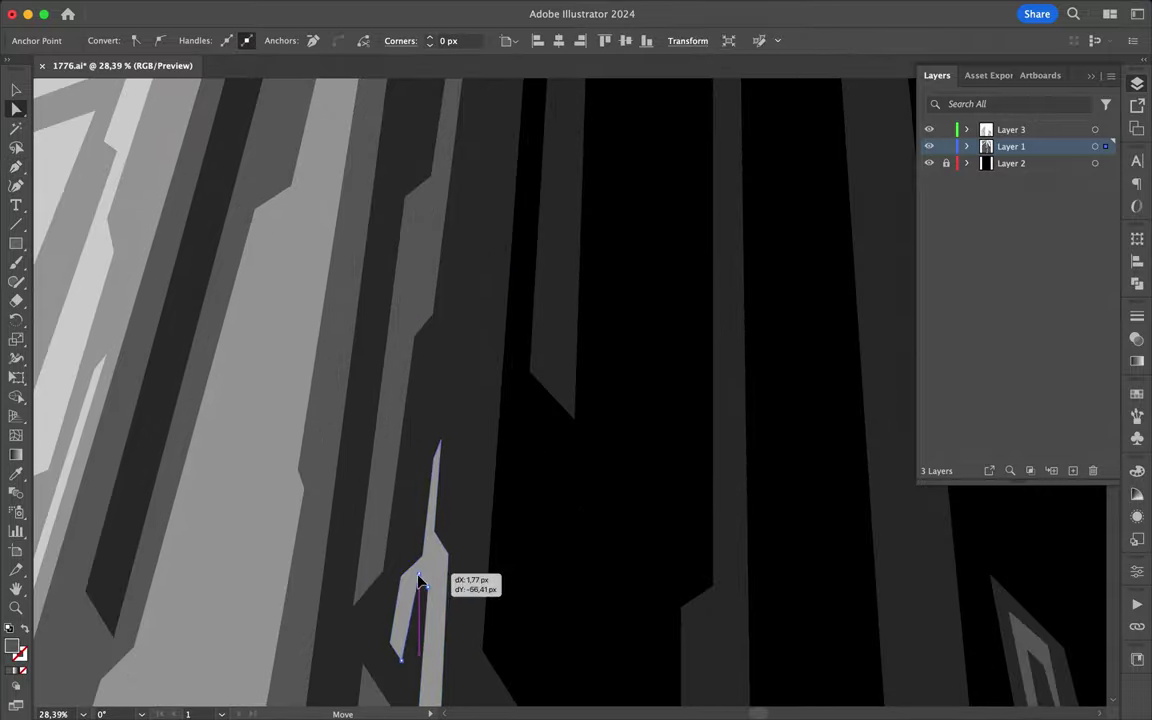
{"action": "scroll", "coordinate": [447, 566], "scroll_direction": "down", "scroll_amount": 5}
{"action": "scroll", "coordinate": [458, 540], "scroll_direction": "up", "scroll_amount": 2}
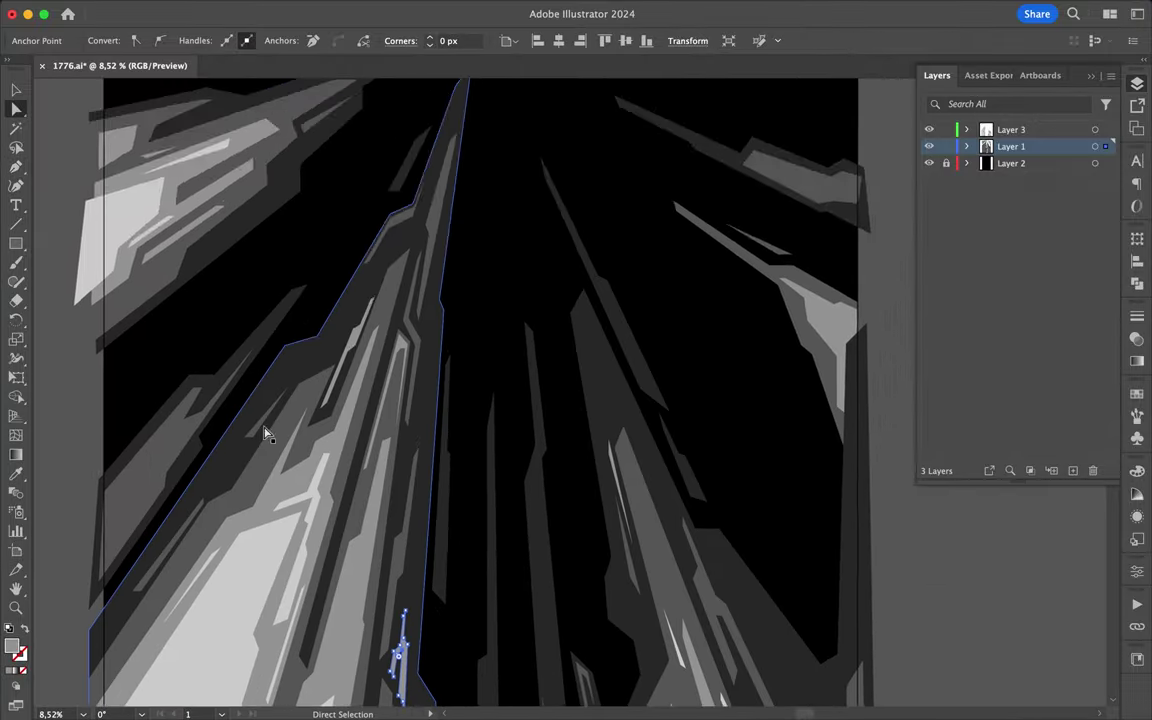
{"action": "scroll", "coordinate": [265, 432], "scroll_direction": "up", "scroll_amount": 5}
Draw a dark accent shape down the left spire
{"action": "key", "text": "p"}
{"action": "left_click", "coordinate": [415, 325]}
{"action": "left_click_drag", "start_coordinate": [328, 472], "coordinate": [337, 476]}
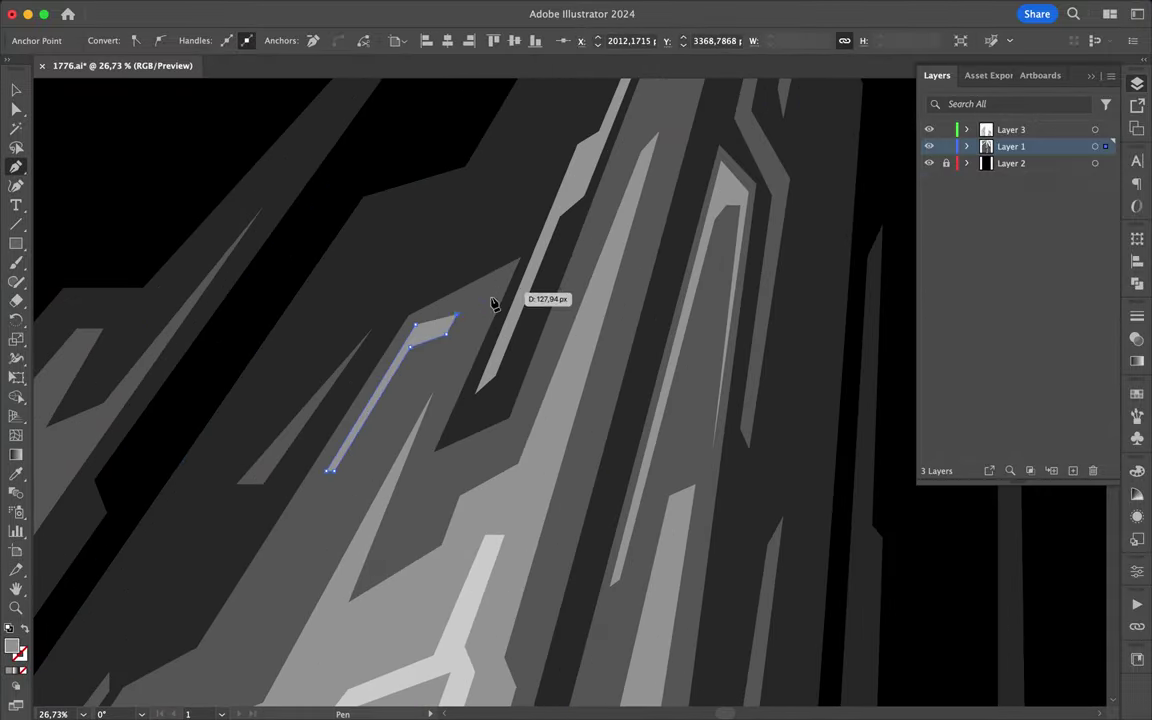
{"action": "scroll", "coordinate": [480, 277], "scroll_direction": "down", "scroll_amount": 3}
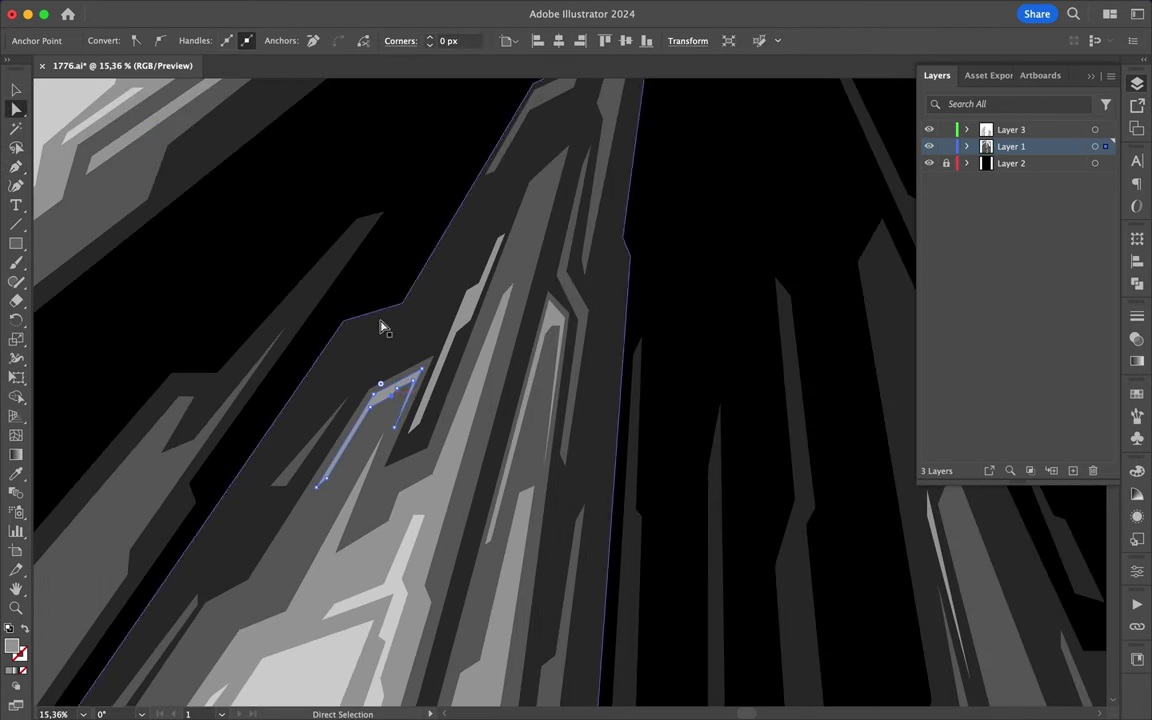
{"action": "scroll", "coordinate": [380, 326], "scroll_direction": "up", "scroll_amount": 5}
{"action": "left_click", "coordinate": [311, 498]}
{"action": "left_click", "coordinate": [214, 642]}
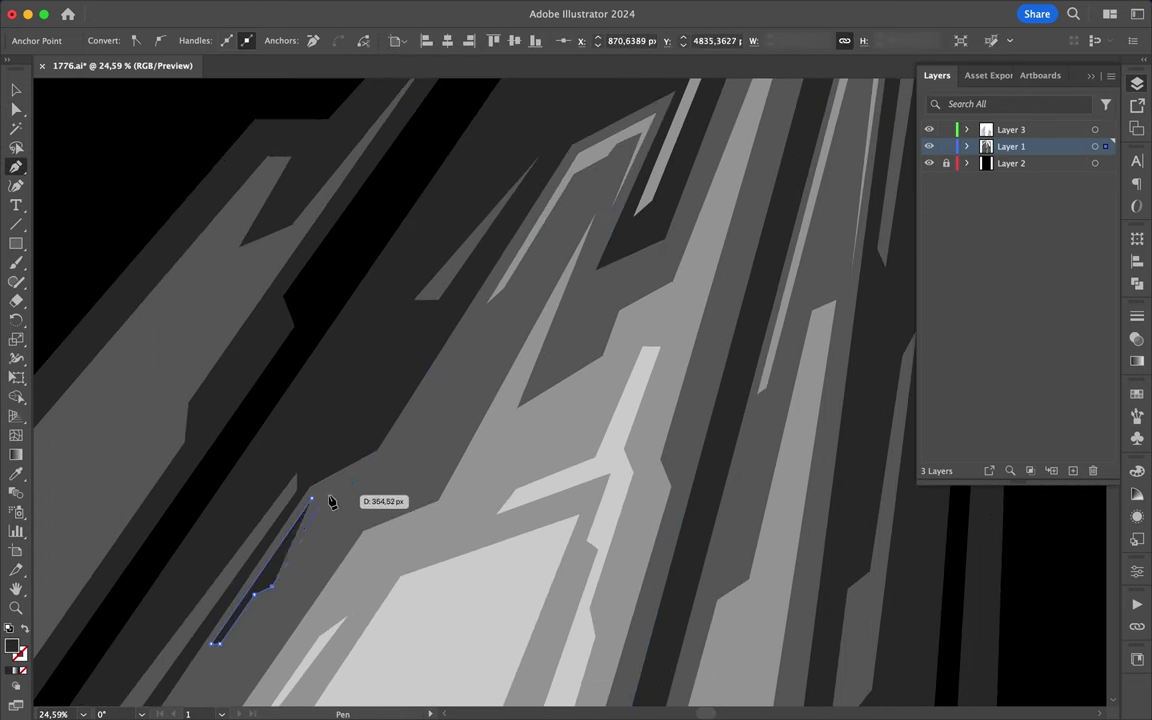
{"action": "scroll", "coordinate": [515, 421], "scroll_direction": "down", "scroll_amount": 3}
{"action": "left_click", "coordinate": [580, 656]}
{"action": "scroll", "coordinate": [590, 480], "scroll_direction": "down", "scroll_amount": 5}
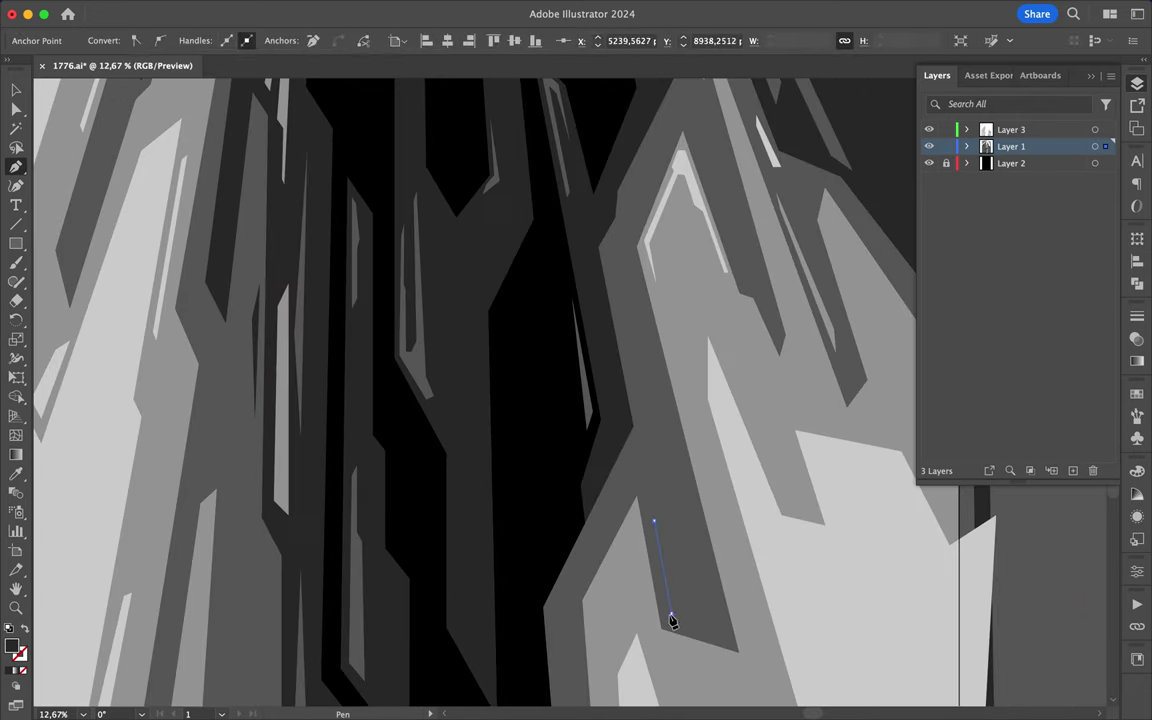
Start a dark accent on the right spire and move its anchors to refine the outline
{"action": "left_click", "coordinate": [710, 632]}
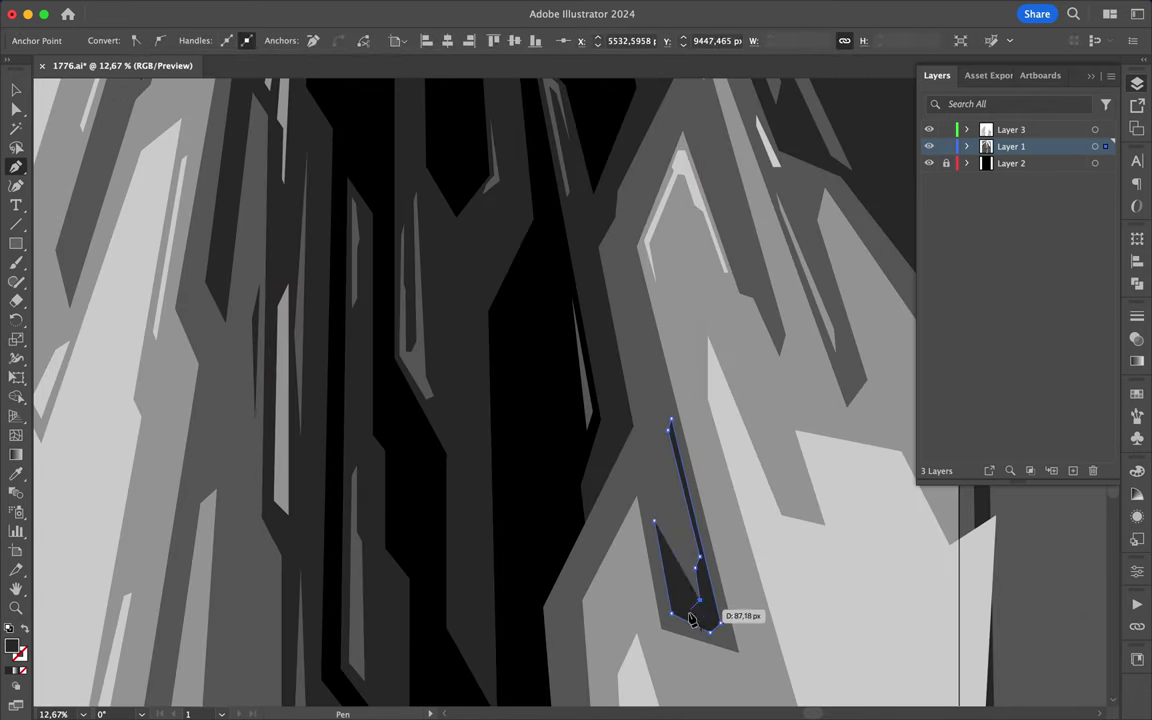
{"action": "scroll", "coordinate": [680, 614], "scroll_direction": "up", "scroll_amount": 5}
{"action": "scroll", "coordinate": [620, 388], "scroll_direction": "down", "scroll_amount": 5}
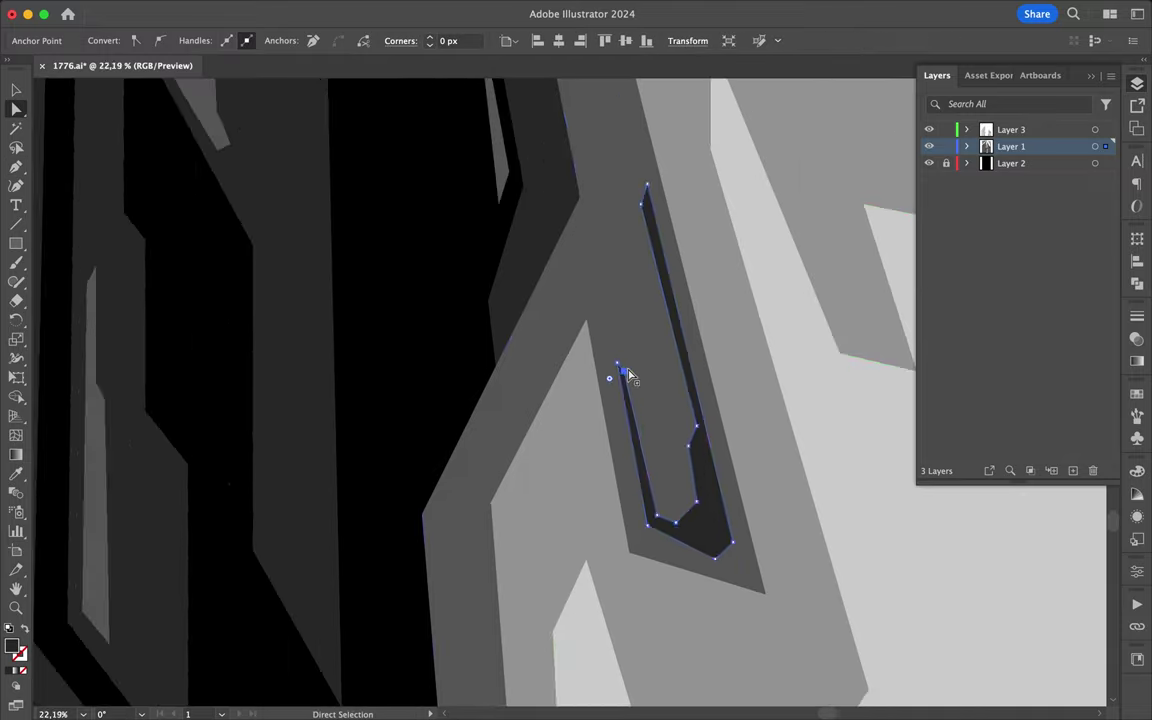
{"action": "key", "text": "a"}
{"action": "scroll", "coordinate": [620, 380], "scroll_direction": "down", "scroll_amount": 4}
{"action": "scroll", "coordinate": [642, 378], "scroll_direction": "up", "scroll_amount": 2}
{"action": "scroll", "coordinate": [642, 378], "scroll_direction": "up", "scroll_amount": 2}
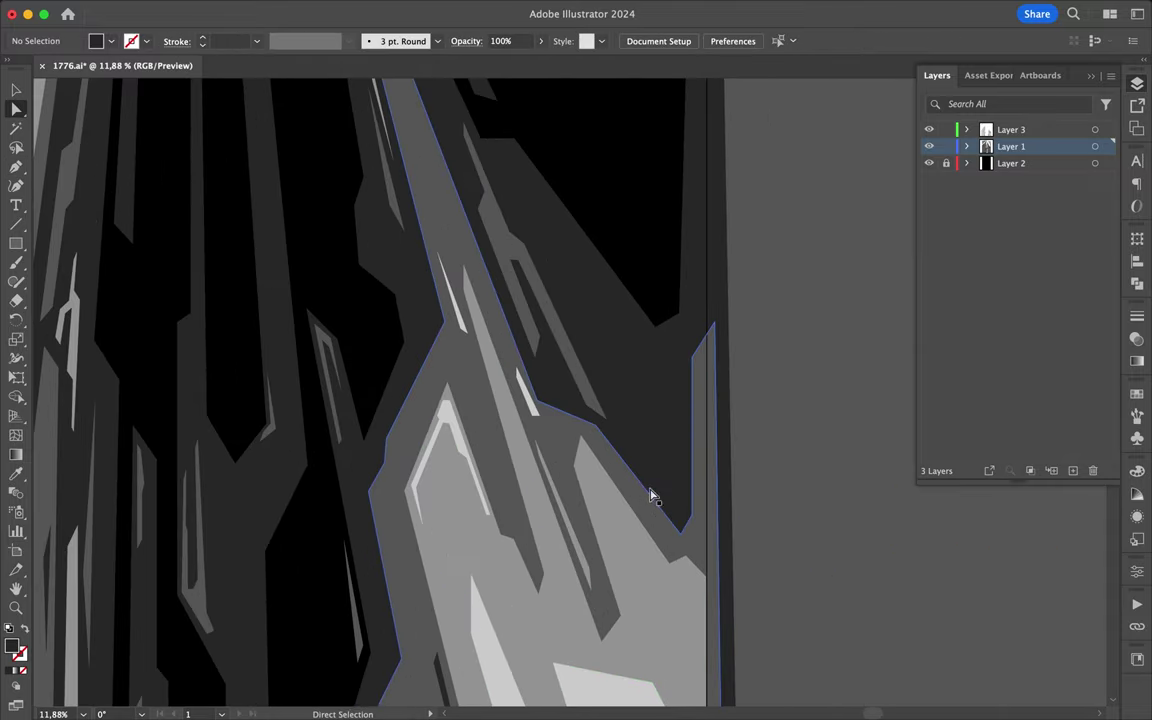
{"action": "left_click_drag", "start_coordinate": [592, 427], "coordinate": [614, 421]}
{"action": "left_click_drag", "start_coordinate": [510, 257], "coordinate": [511, 256]}
Draw a small closed triangular dark accent on the lower-right rock
{"action": "key", "text": "p"}
{"action": "left_click", "coordinate": [618, 441]}
{"action": "left_click", "coordinate": [683, 512]}
{"action": "left_click", "coordinate": [680, 420]}
{"action": "left_click", "coordinate": [618, 441]}
{"action": "scroll", "coordinate": [789, 404], "scroll_direction": "down", "scroll_amount": 3}
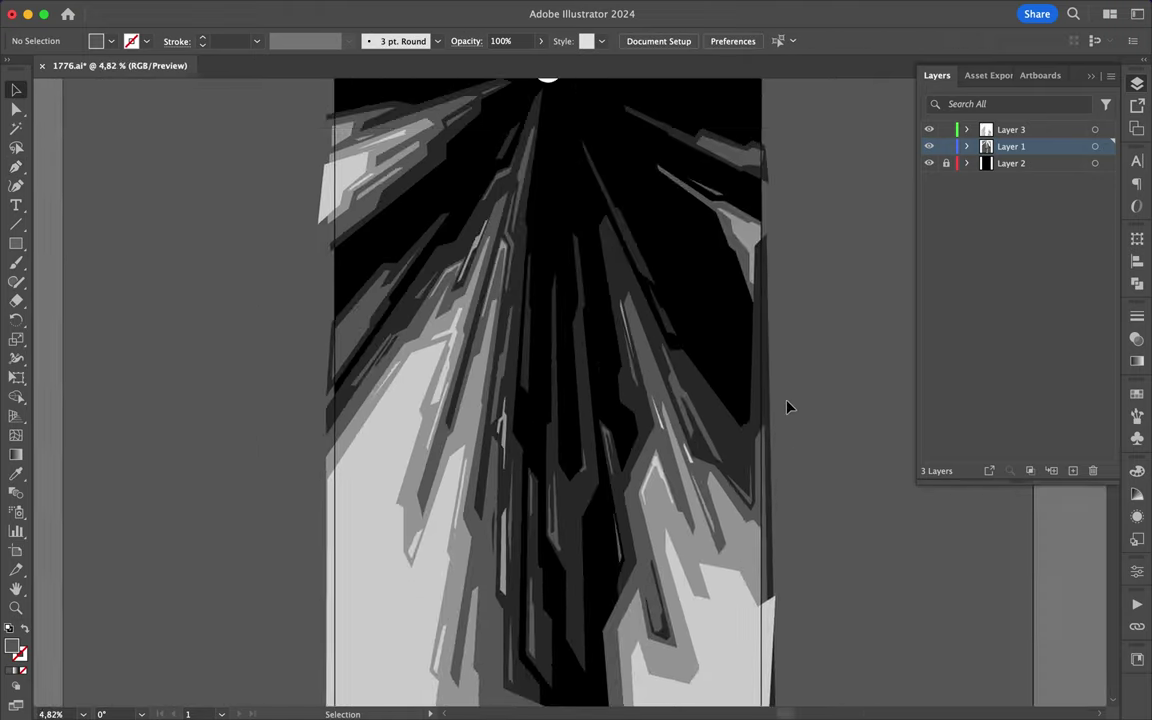
{"action": "scroll", "coordinate": [270, 224], "scroll_direction": "up", "scroll_amount": 5}
Draw a long shard near the artboard's left edge and sample its fill colour
{"action": "left_click", "coordinate": [575, 297]}
{"action": "left_click", "coordinate": [320, 525]}
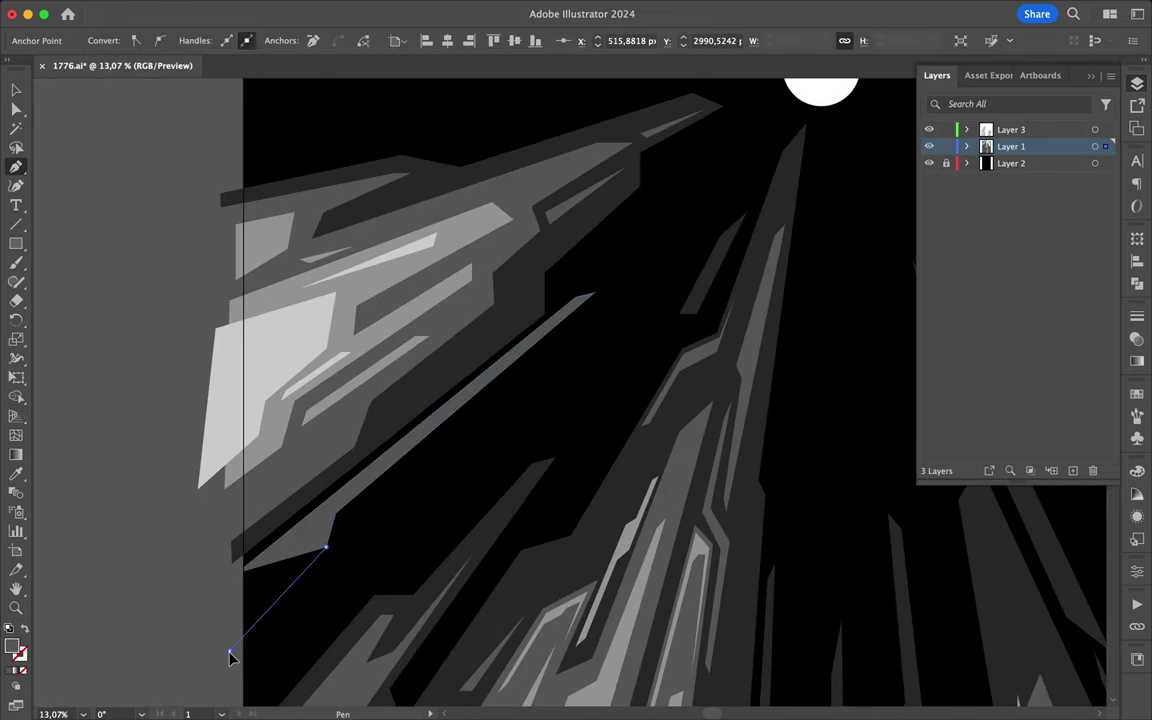
{"action": "left_click", "coordinate": [222, 576]}
{"action": "key", "text": "i"}
{"action": "scroll", "coordinate": [445, 370], "scroll_direction": "down", "scroll_amount": 3}
{"action": "scroll", "coordinate": [445, 370], "scroll_direction": "up", "scroll_amount": 2}
{"action": "key", "text": "v"}
{"action": "left_click", "coordinate": [599, 290]}
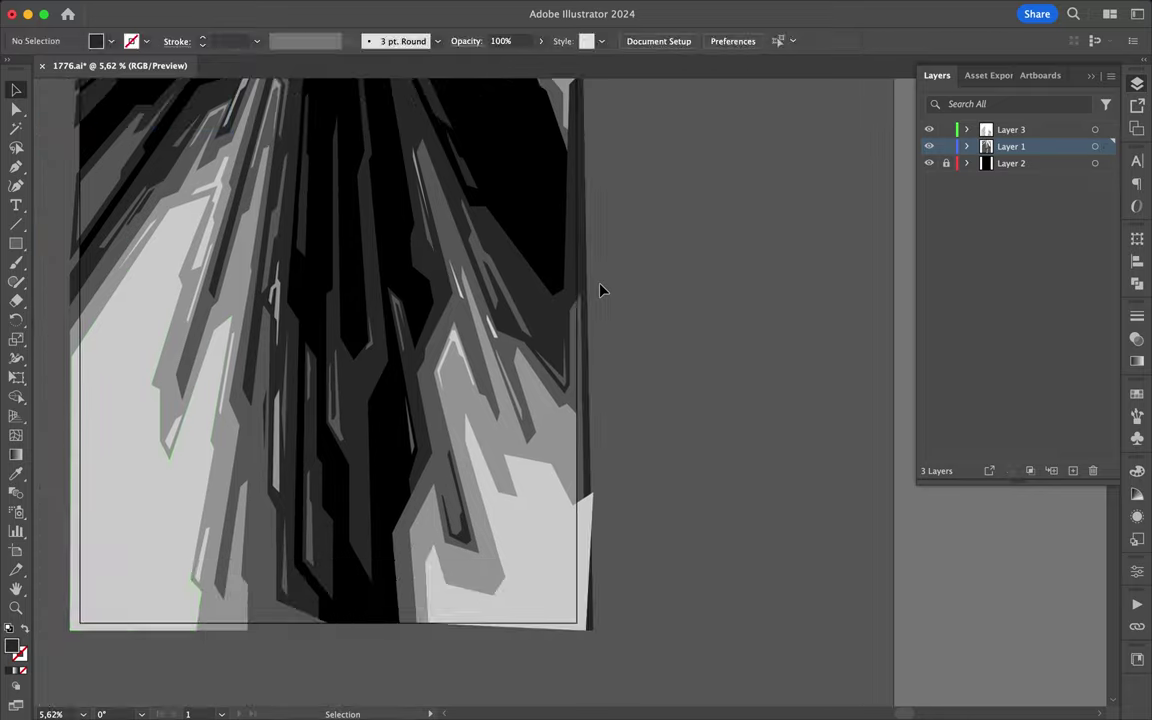
{"action": "scroll", "coordinate": [188, 553], "scroll_direction": "down", "scroll_amount": 2}
{"action": "scroll", "coordinate": [239, 360], "scroll_direction": "up", "scroll_amount": 3}
{"action": "scroll", "coordinate": [240, 366], "scroll_direction": "down", "scroll_amount": 3}
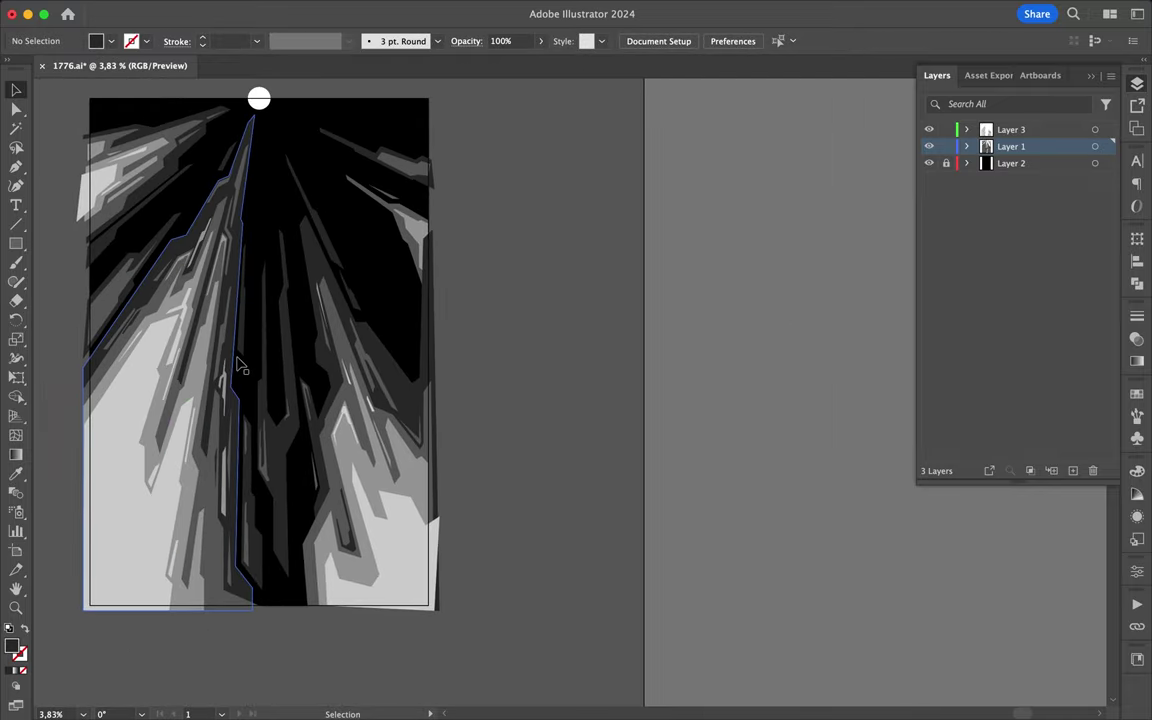
{"action": "scroll", "coordinate": [422, 291], "scroll_direction": "up", "scroll_amount": 4}
Pull the long spire accent's top anchor up and left, then check the shapes
{"action": "key", "text": "a"}
{"action": "left_click", "coordinate": [218, 470]}
{"action": "scroll", "coordinate": [232, 518], "scroll_direction": "up", "scroll_amount": 2}
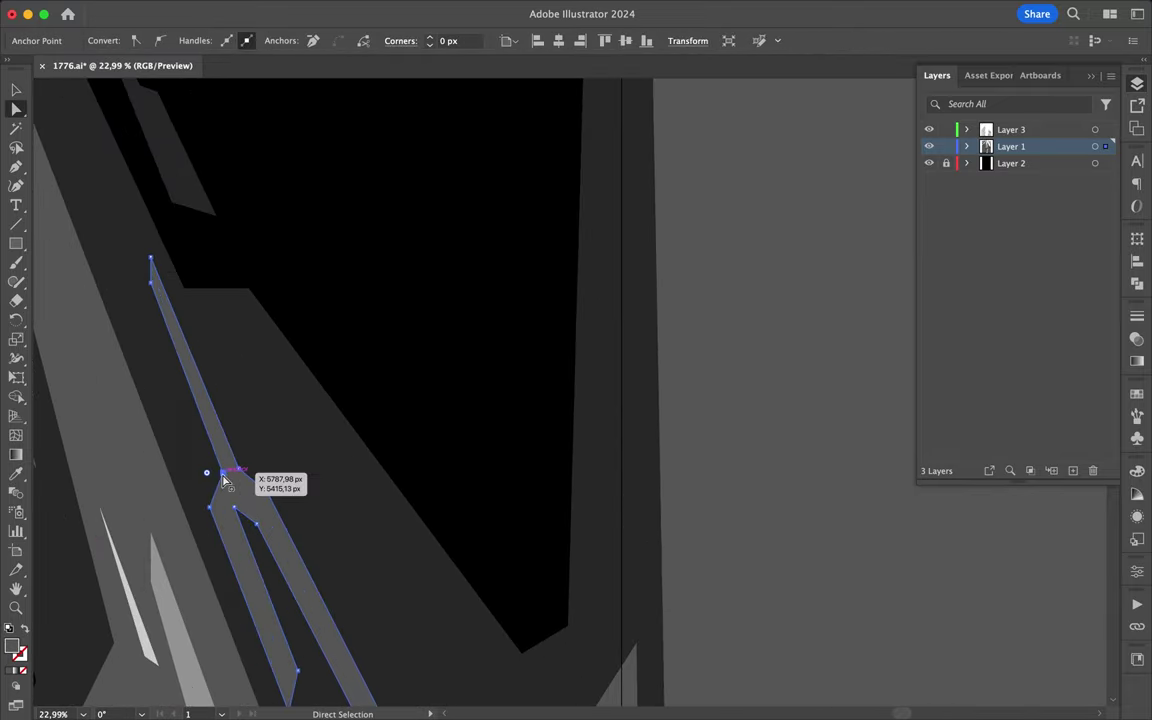
{"action": "left_click_drag", "start_coordinate": [218, 478], "coordinate": [150, 298]}
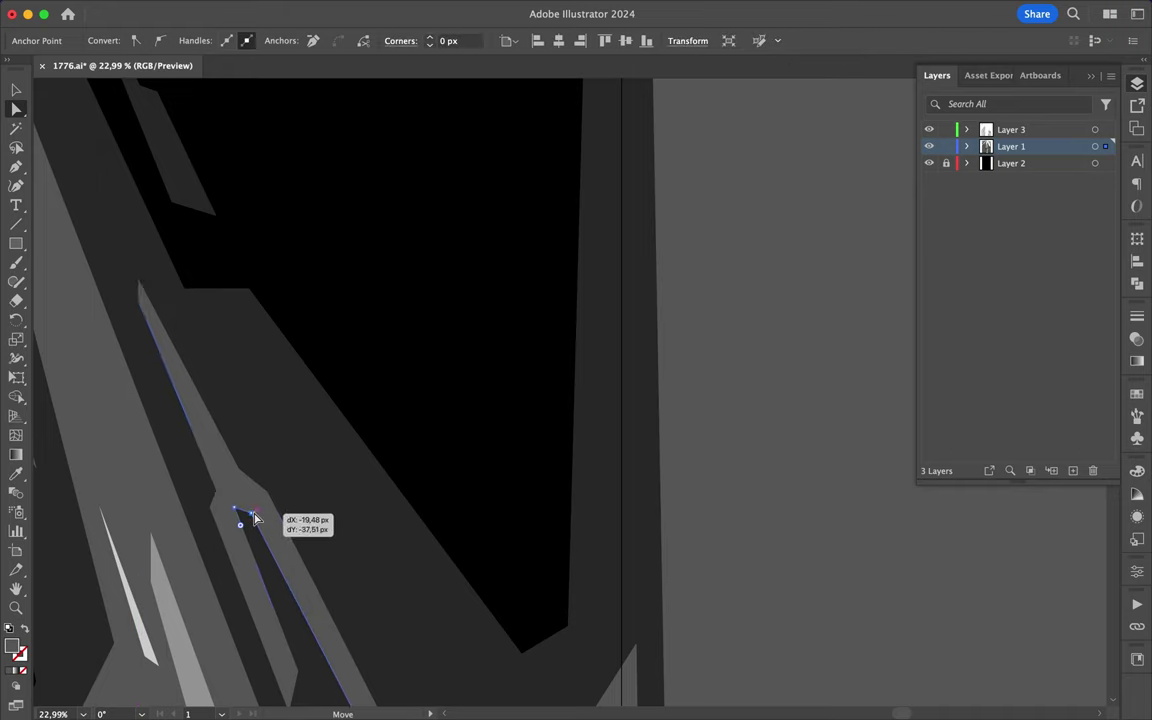
{"action": "scroll", "coordinate": [244, 512], "scroll_direction": "down", "scroll_amount": 3}
{"action": "left_click", "coordinate": [373, 496]}
{"action": "scroll", "coordinate": [360, 497], "scroll_direction": "down", "scroll_amount": 3}
{"action": "scroll", "coordinate": [337, 497], "scroll_direction": "up", "scroll_amount": 3}
{"action": "left_click", "coordinate": [329, 489]}
{"action": "left_click", "coordinate": [473, 368]}
{"action": "scroll", "coordinate": [473, 368], "scroll_direction": "down", "scroll_amount": 4}
{"action": "scroll", "coordinate": [378, 497], "scroll_direction": "up", "scroll_amount": 1}
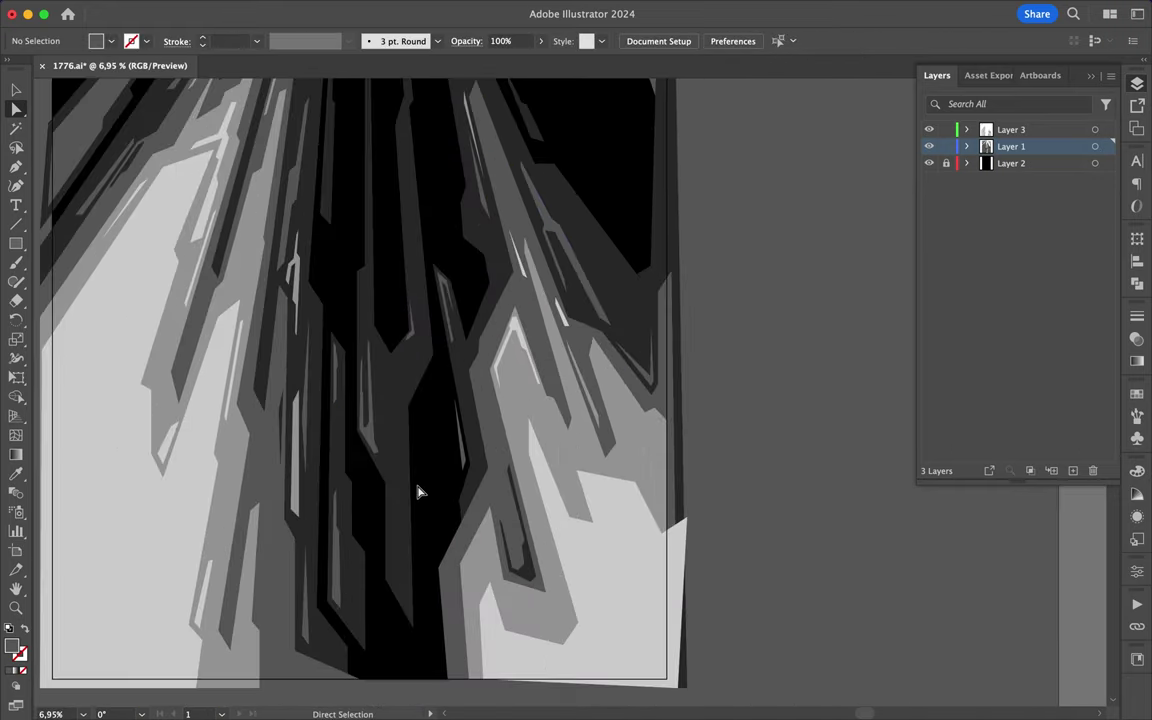
Begin a small dark sliver with two anchors on the rock
{"action": "key", "text": "p"}
{"action": "scroll", "coordinate": [512, 593], "scroll_direction": "up", "scroll_amount": 3}
{"action": "left_click", "coordinate": [437, 404]}
{"action": "left_click", "coordinate": [426, 445]}
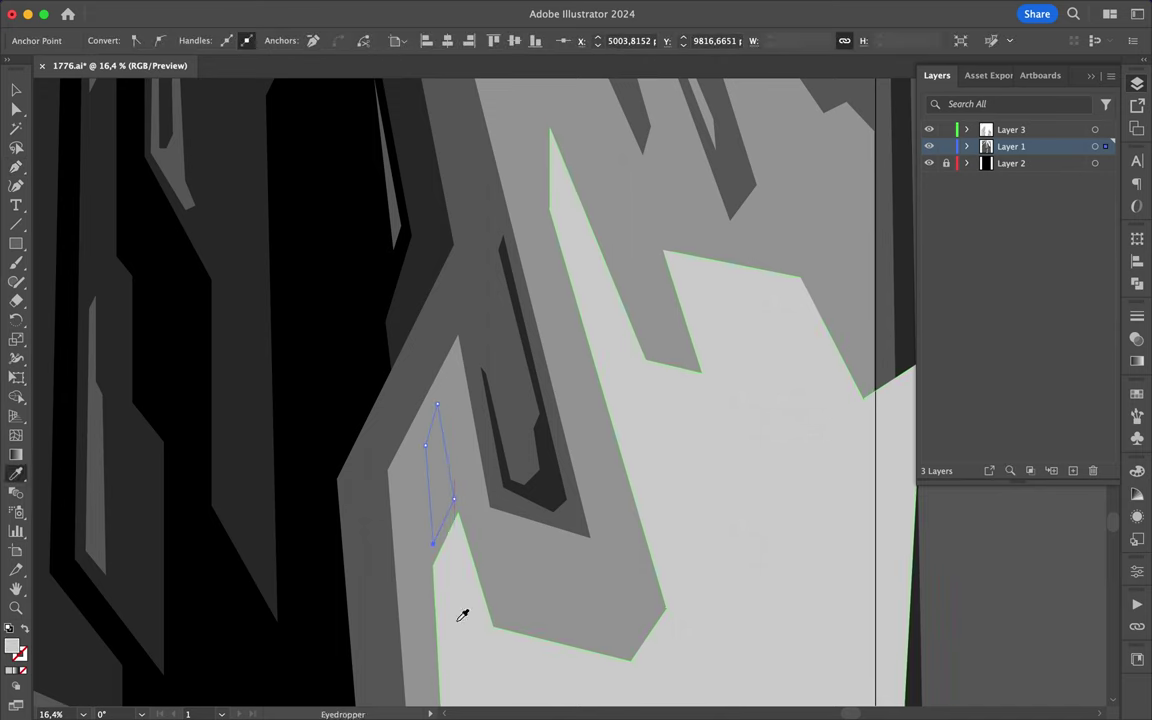
Draw a thin closed three-point highlight sliver along a spire edge
{"action": "key", "text": "p"}
{"action": "scroll", "coordinate": [563, 473], "scroll_direction": "up", "scroll_amount": 1}
{"action": "scroll", "coordinate": [563, 473], "scroll_direction": "up", "scroll_amount": 3}
{"action": "left_click", "coordinate": [447, 428]}
{"action": "left_click", "coordinate": [497, 567]}
{"action": "left_click", "coordinate": [480, 568]}
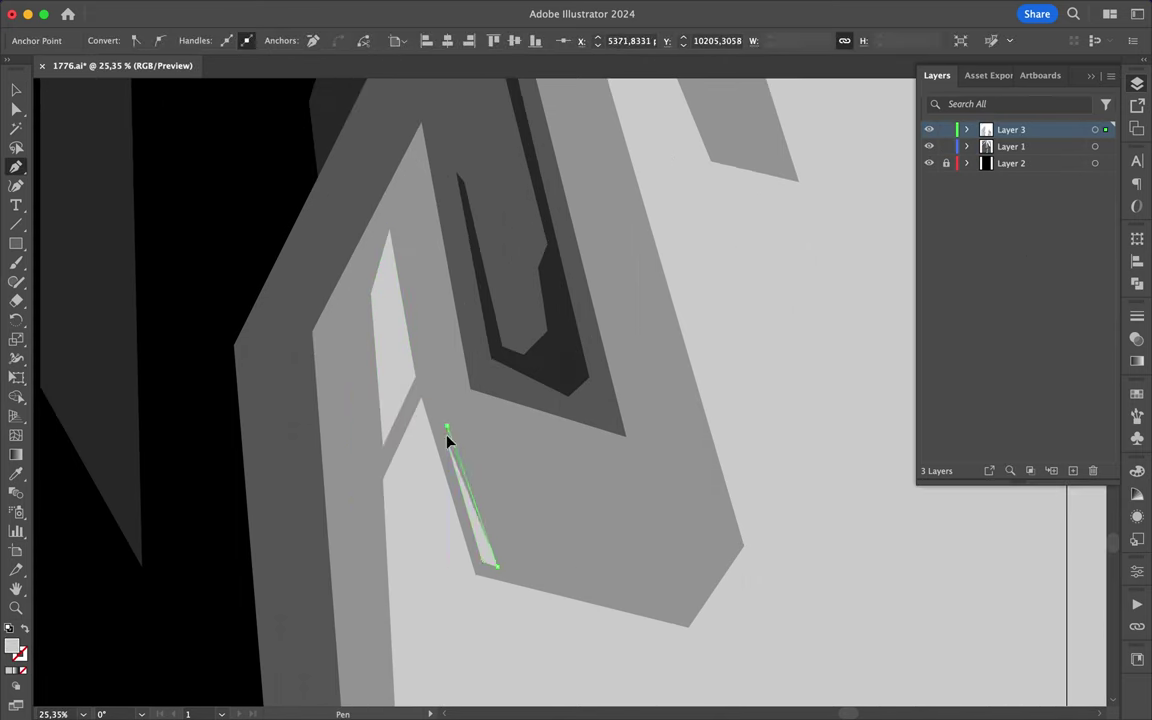
Draw a second long highlight sliver up the spire edge and pan the view
{"action": "left_click", "coordinate": [447, 428]}
{"action": "scroll", "coordinate": [447, 438], "scroll_direction": "down", "scroll_amount": 3}
{"action": "scroll", "coordinate": [514, 206], "scroll_direction": "up", "scroll_amount": 1}
{"action": "left_click", "coordinate": [514, 206]}
{"action": "scroll", "coordinate": [514, 206], "scroll_direction": "up", "scroll_amount": 3}
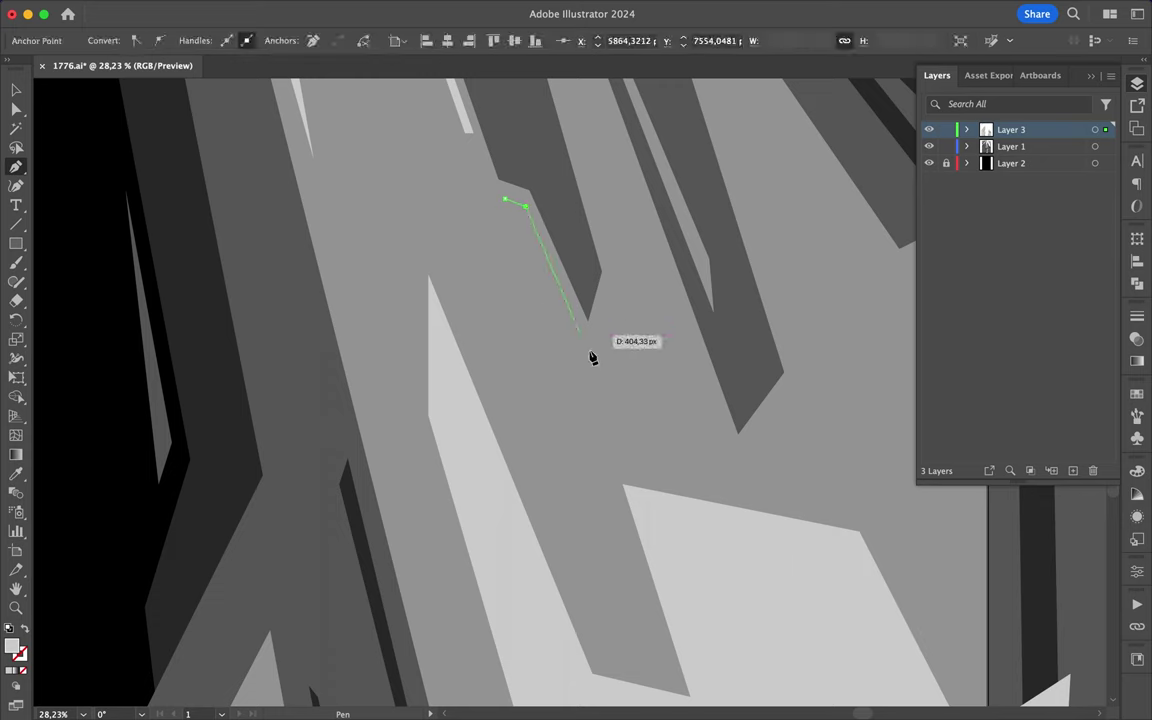
{"action": "left_click", "coordinate": [507, 206]}
{"action": "left_click_drag", "start_coordinate": [507, 208], "coordinate": [624, 201]}
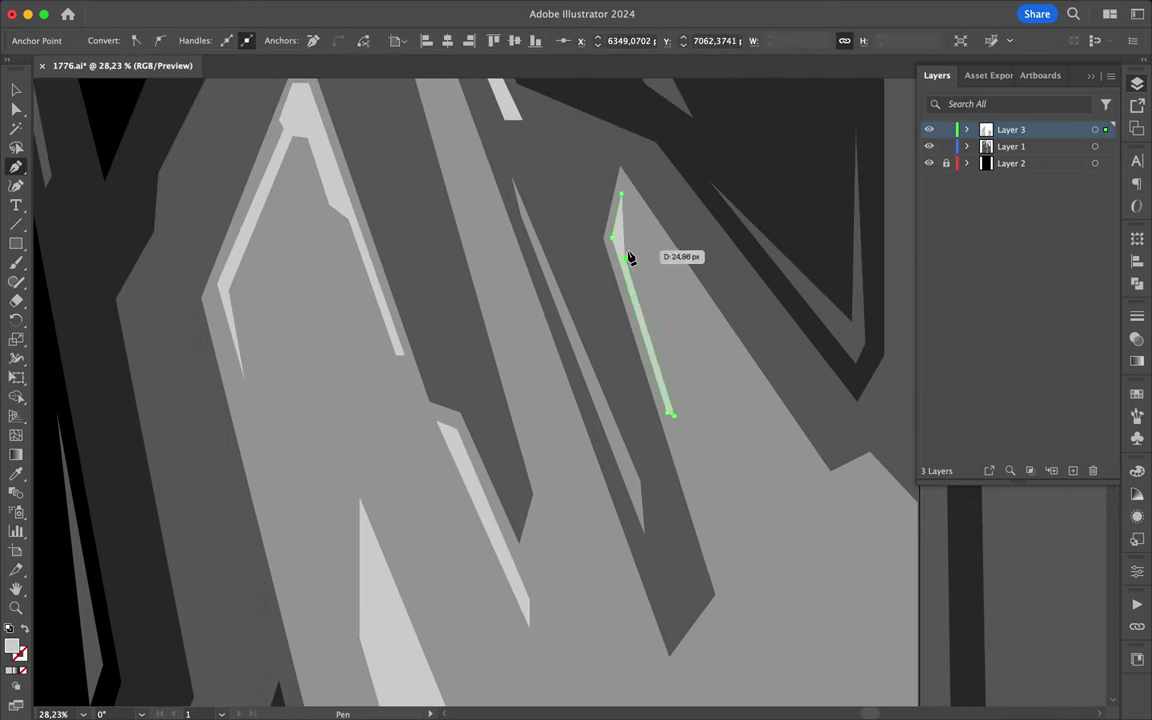
Add a sliver on the lower-left rock face with a fill sampled from neighbouring light grey
{"action": "key", "text": "v"}
{"action": "left_click", "coordinate": [797, 149]}
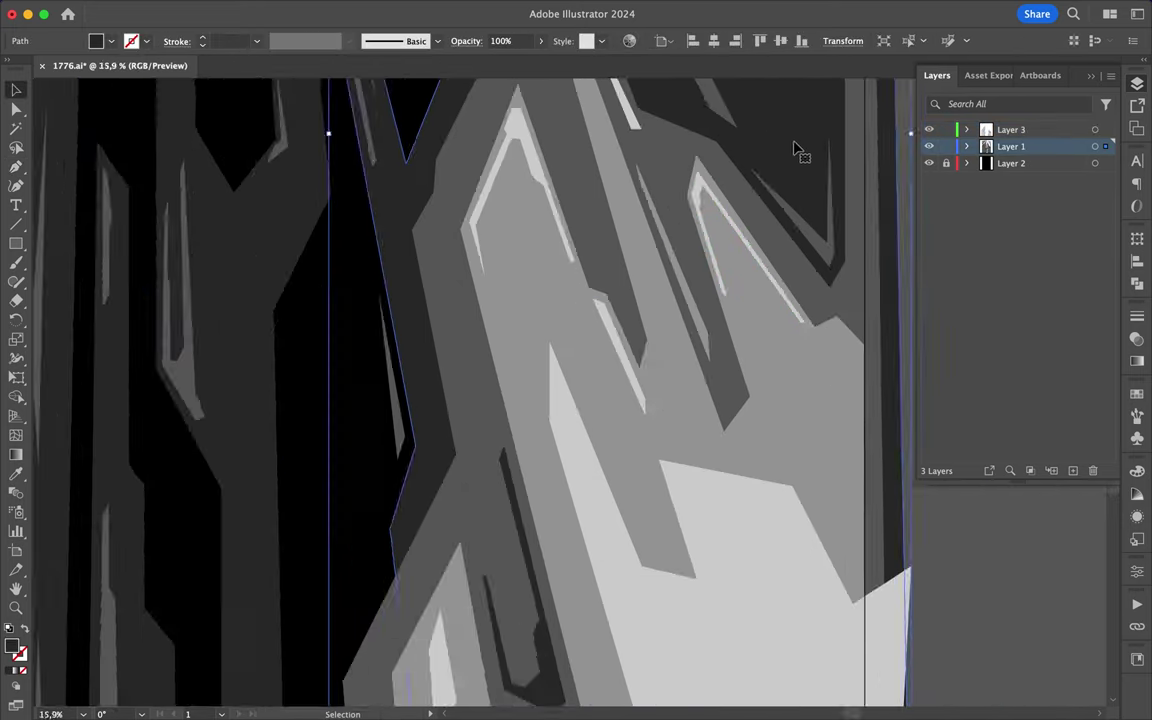
{"action": "scroll", "coordinate": [797, 149], "scroll_direction": "down", "scroll_amount": 5}
{"action": "scroll", "coordinate": [797, 149], "scroll_direction": "up", "scroll_amount": 3}
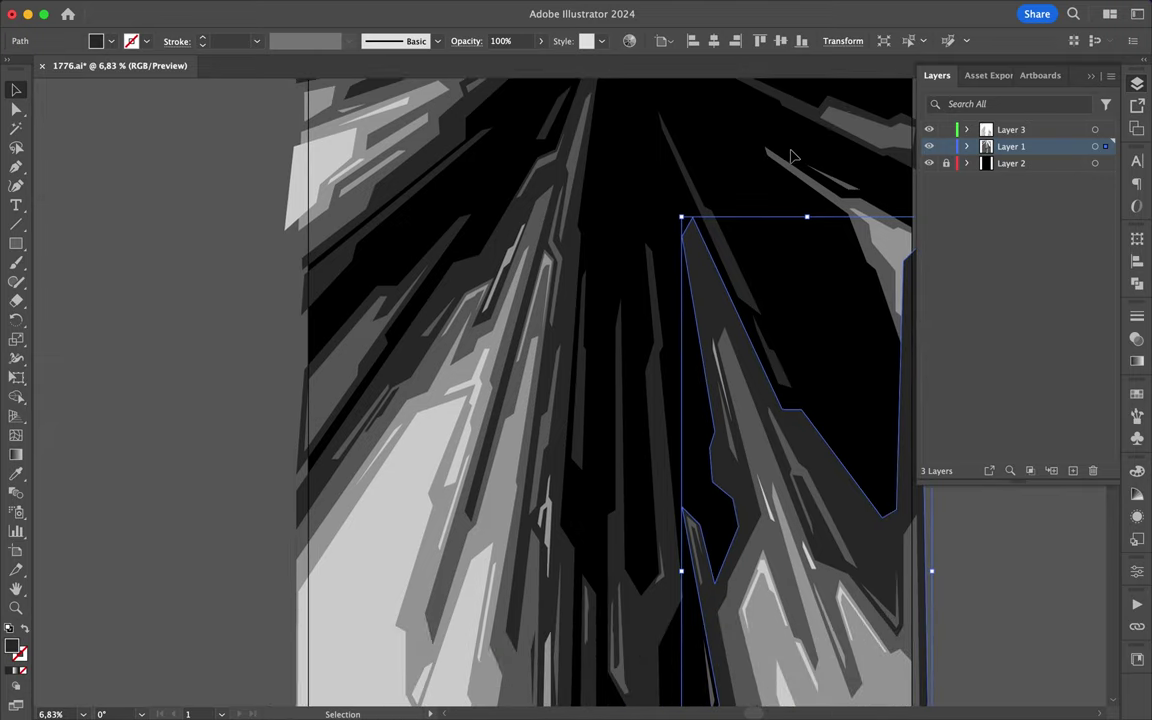
{"action": "scroll", "coordinate": [500, 350], "scroll_direction": "up", "scroll_amount": 3}
{"action": "key", "text": "p"}
{"action": "left_click", "coordinate": [394, 476]}
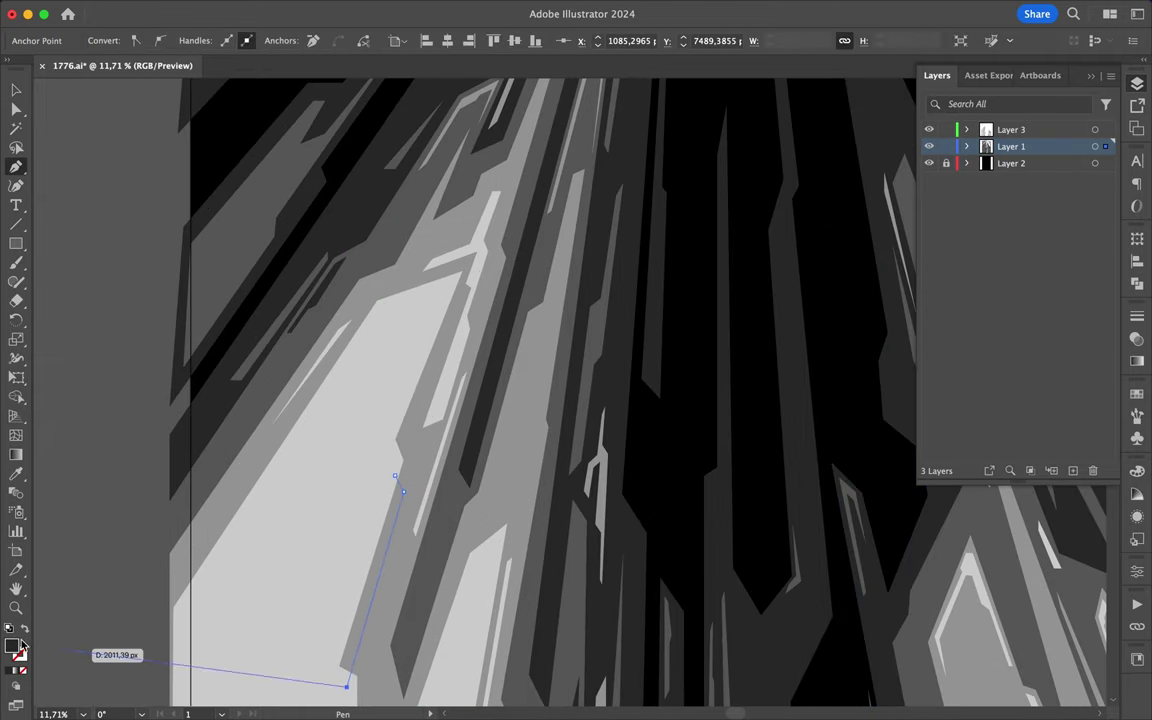
{"action": "key", "text": "i"}
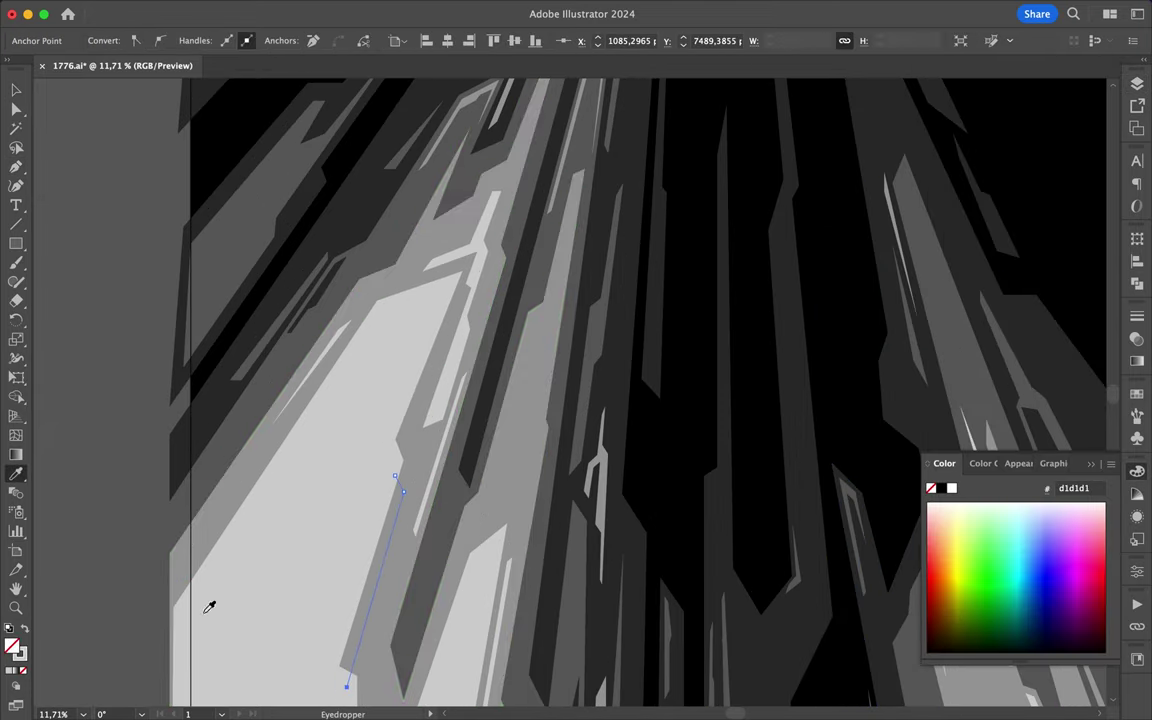
{"action": "left_click", "coordinate": [399, 514]}
{"action": "key", "text": "ctrl+F10"}
Draw a closed sliver outline along the spire edge with the Pen tool
{"action": "key", "text": "p"}
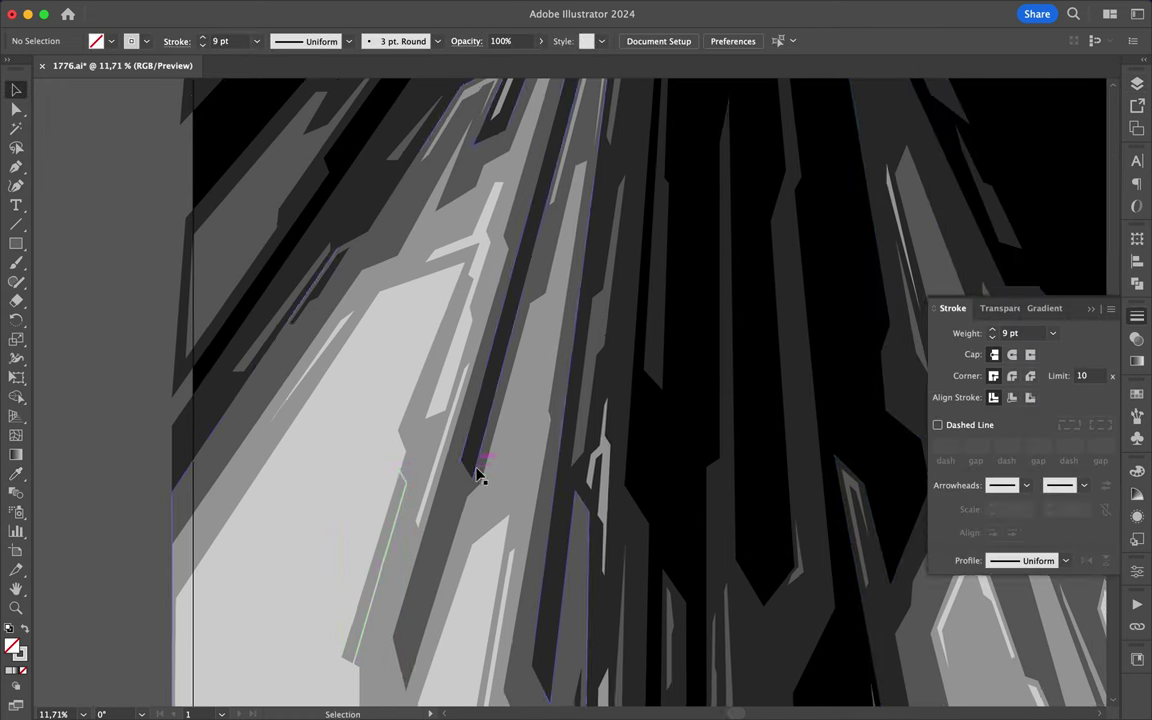
{"action": "scroll", "coordinate": [400, 487], "scroll_direction": "up", "scroll_amount": 2}
{"action": "left_click", "coordinate": [391, 446]}
{"action": "left_click", "coordinate": [368, 571]}
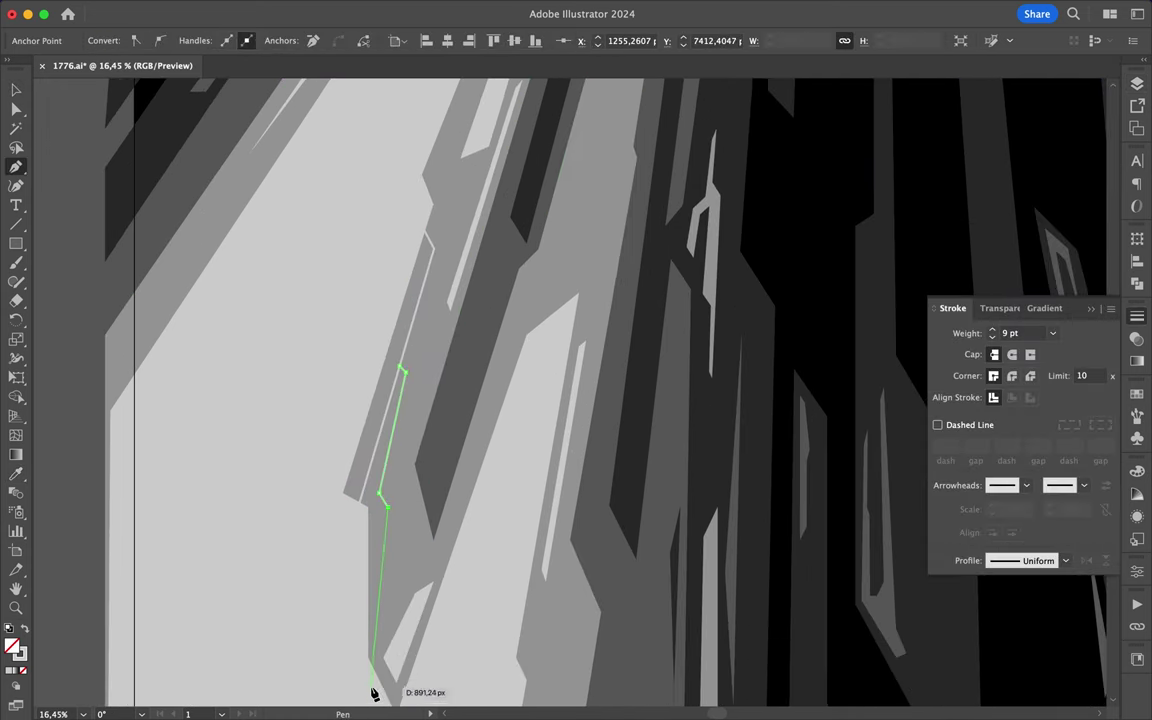
{"action": "scroll", "coordinate": [400, 500], "scroll_direction": "down", "scroll_amount": 2}
{"action": "key", "text": "v"}
Reshape the sliver by moving one of its anchors with Direct Selection
{"action": "key", "text": "a"}
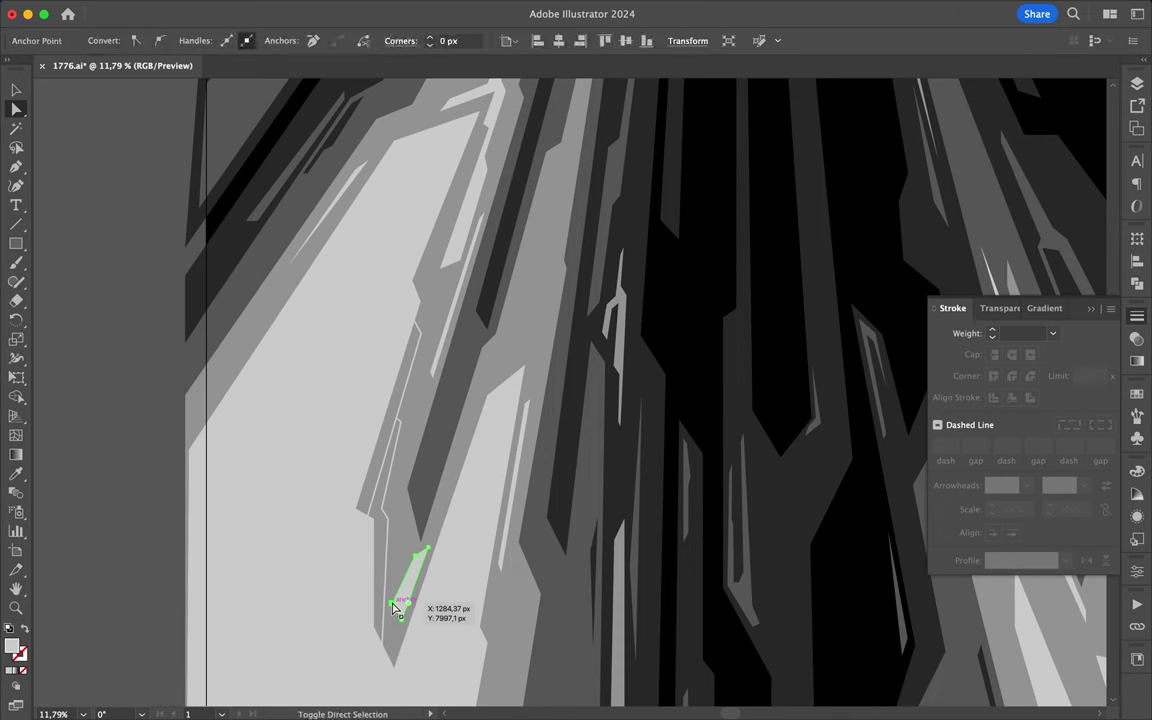
{"action": "scroll", "coordinate": [398, 520], "scroll_direction": "down", "scroll_amount": 2}
{"action": "scroll", "coordinate": [400, 500], "scroll_direction": "up", "scroll_amount": 3}
{"action": "left_click_drag", "start_coordinate": [424, 353], "coordinate": [419, 347]}
{"action": "scroll", "coordinate": [422, 350], "scroll_direction": "up", "scroll_amount": 1}
Draw two more thin sliver paths, one running down the right spire
{"action": "key", "text": "p"}
{"action": "left_click", "coordinate": [333, 345]}
{"action": "left_click", "coordinate": [288, 366]}
{"action": "scroll", "coordinate": [200, 470], "scroll_direction": "down", "scroll_amount": 2}
{"action": "scroll", "coordinate": [437, 257], "scroll_direction": "up", "scroll_amount": 2}
{"action": "left_click", "coordinate": [457, 264]}
{"action": "left_click", "coordinate": [451, 307]}
{"action": "left_click", "coordinate": [517, 588]}
{"action": "key", "text": "Escape"}
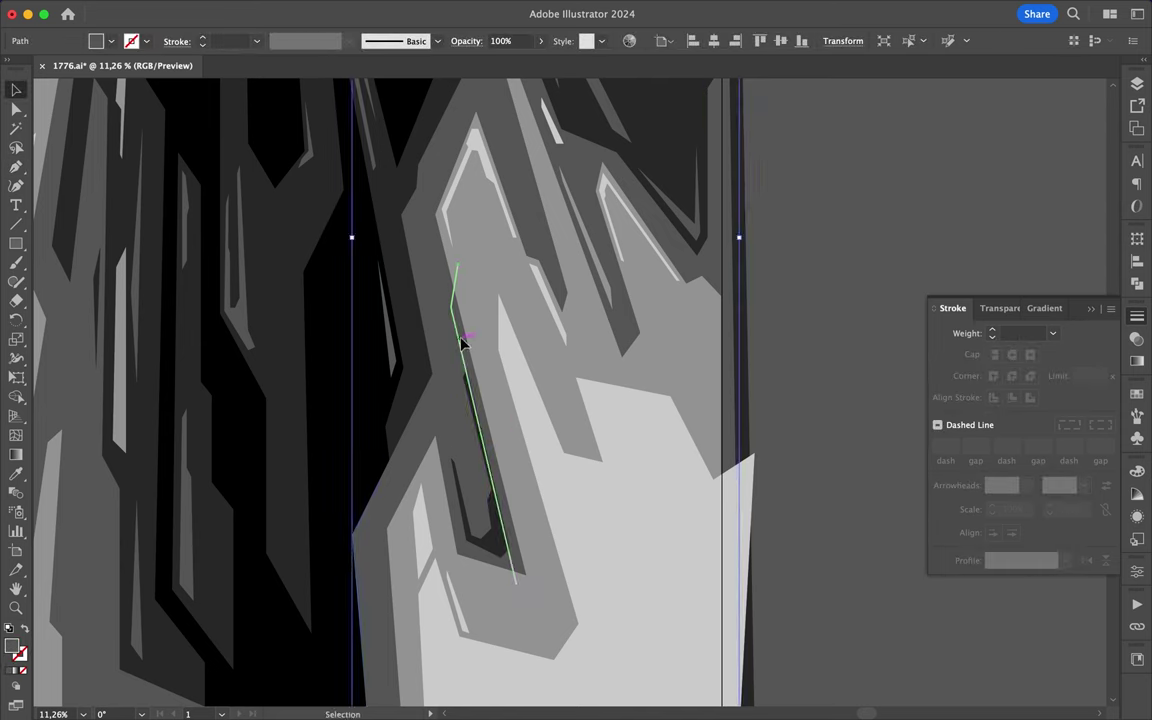
Draw angular accent paths at the spire base and along the left spire
{"action": "scroll", "coordinate": [522, 458], "scroll_direction": "up", "scroll_amount": 2}
{"action": "left_click", "coordinate": [566, 443]}
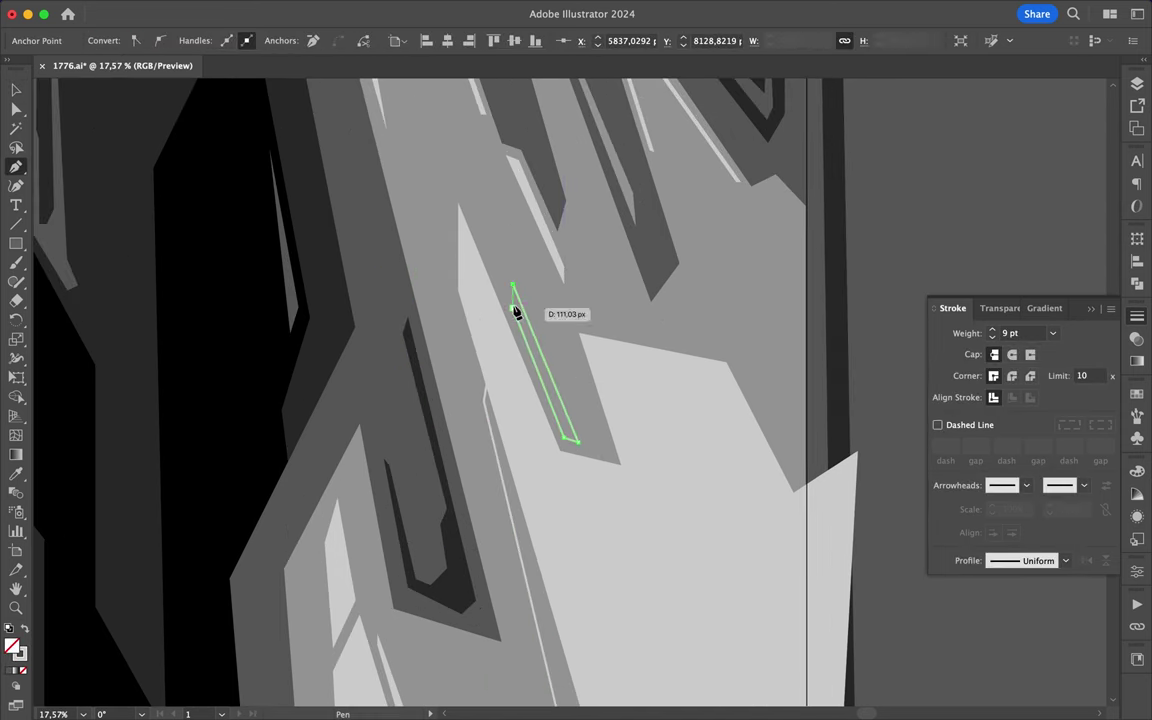
{"action": "scroll", "coordinate": [512, 326], "scroll_direction": "down", "scroll_amount": 3}
{"action": "scroll", "coordinate": [319, 604], "scroll_direction": "up", "scroll_amount": 2}
{"action": "left_click", "coordinate": [319, 681]}
{"action": "left_click", "coordinate": [336, 480]}
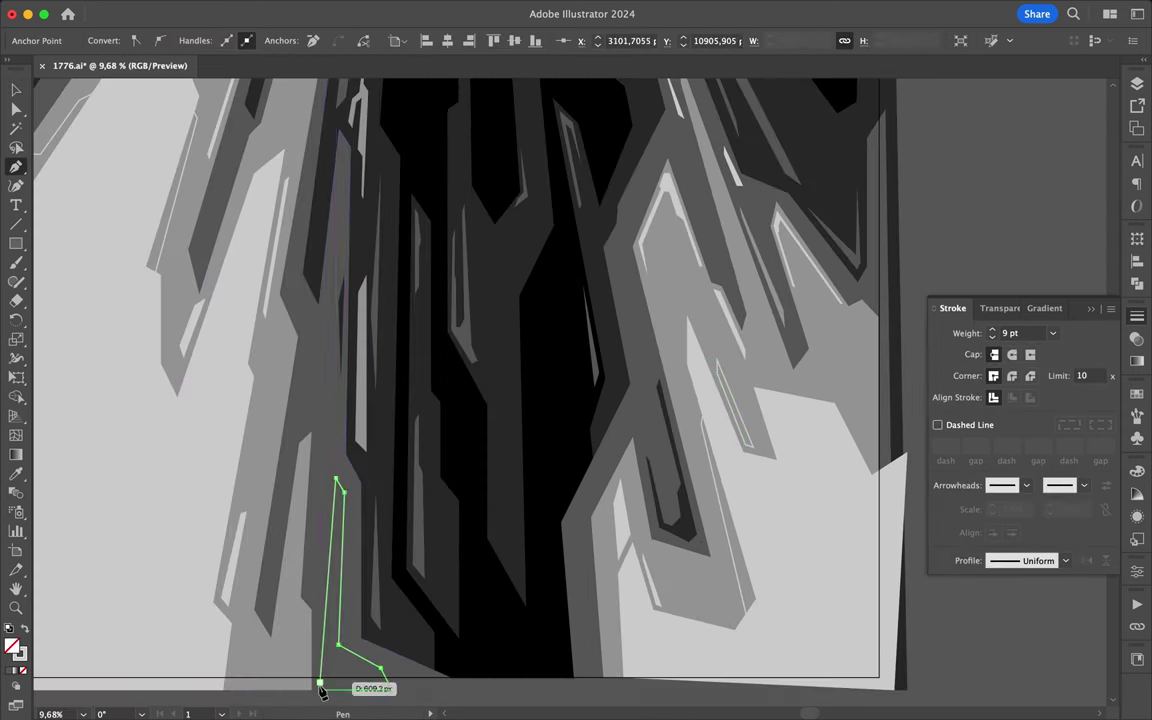
{"action": "scroll", "coordinate": [321, 693], "scroll_direction": "down", "scroll_amount": 3}
{"action": "left_click", "coordinate": [123, 511]}
{"action": "left_click", "coordinate": [215, 420]}
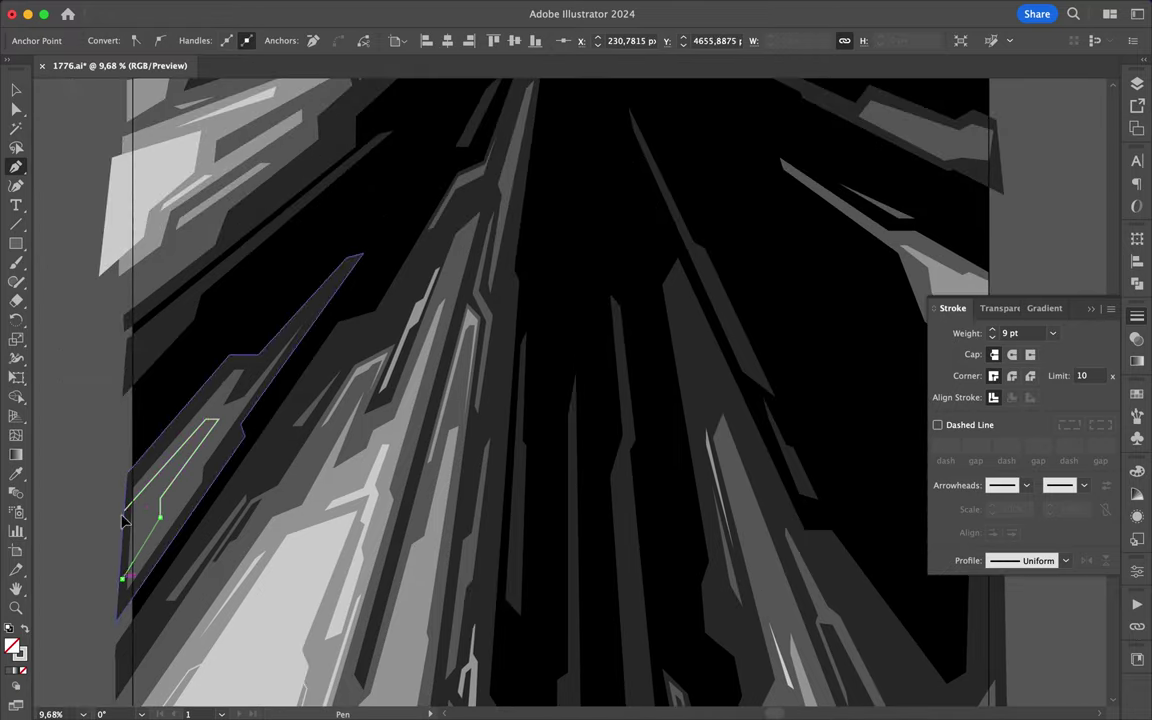
{"action": "scroll", "coordinate": [123, 520], "scroll_direction": "up", "scroll_amount": 2}
{"action": "key", "text": "Escape"}
Set the selected outline's stroke weight to 1 pt
{"action": "key", "text": "v"}
{"action": "left_click", "coordinate": [257, 225]}
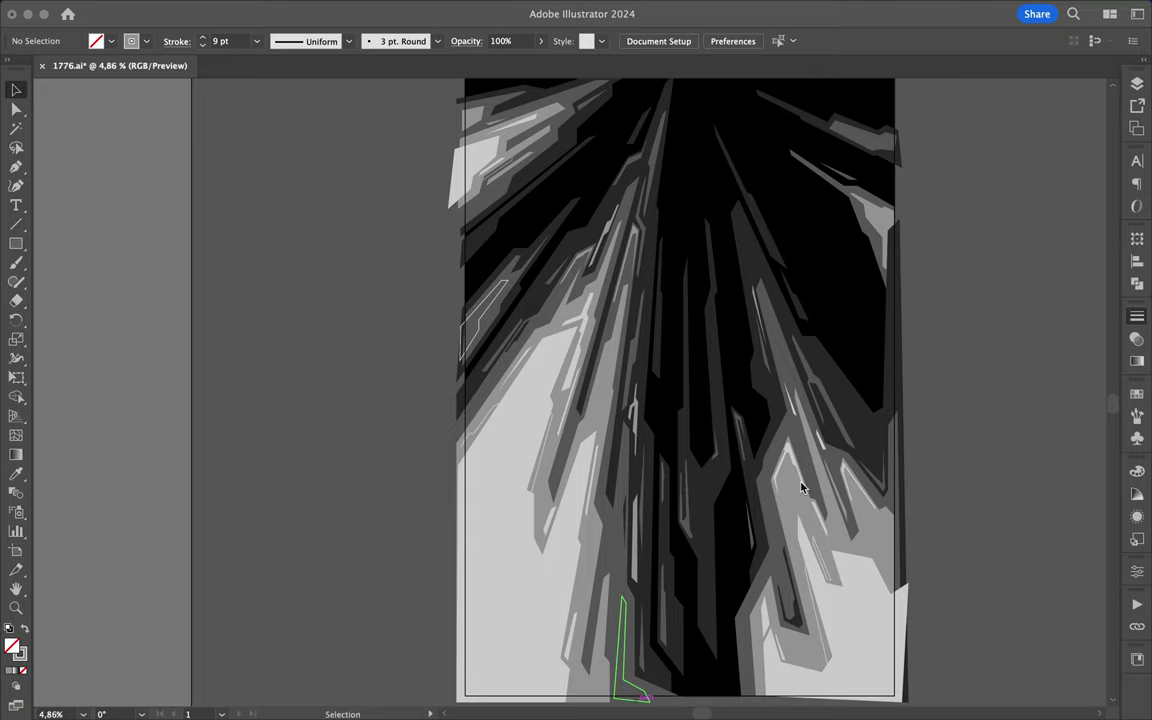
{"action": "scroll", "coordinate": [780, 450], "scroll_direction": "up", "scroll_amount": 3}
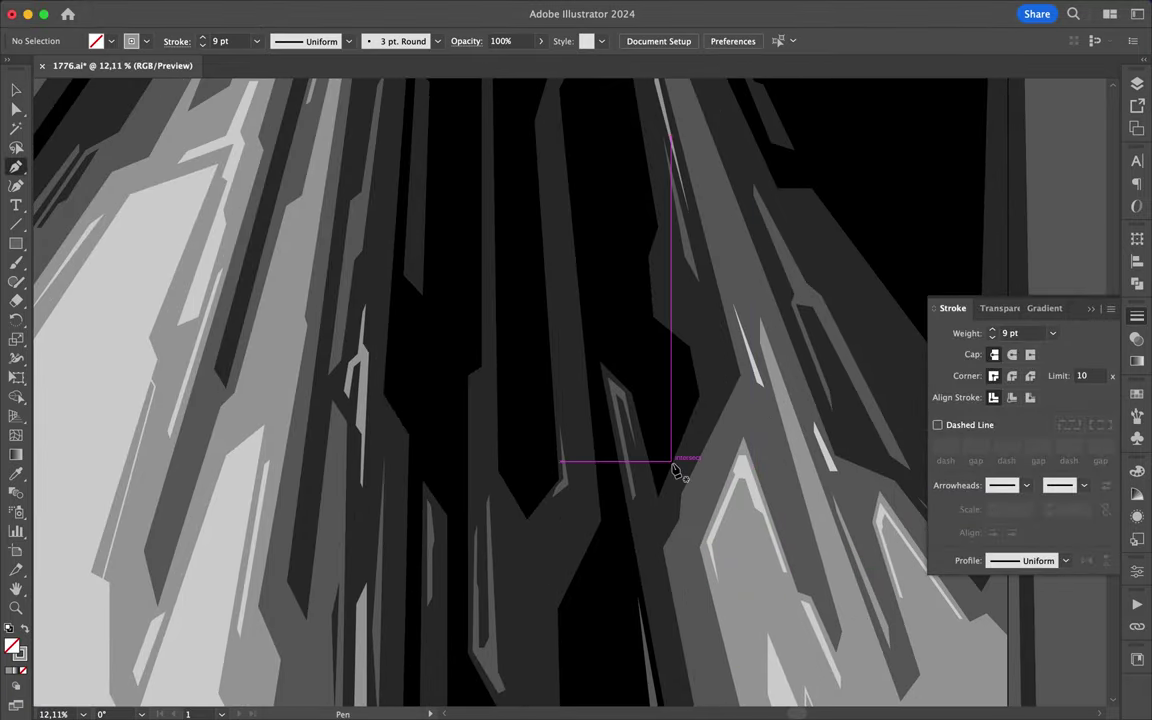
{"action": "scroll", "coordinate": [678, 478], "scroll_direction": "up", "scroll_amount": 5}
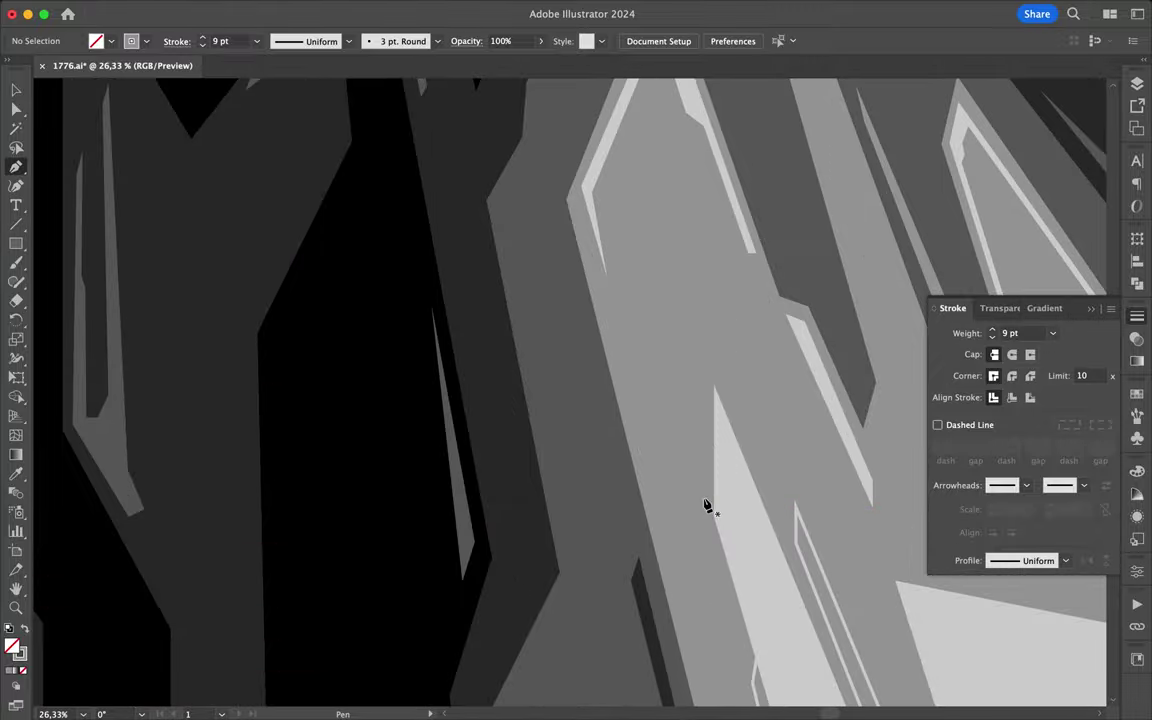
Draw a closed sliver on the spire face and fill it light grey
{"action": "left_click", "coordinate": [704, 497]}
{"action": "left_click", "coordinate": [704, 374]}
{"action": "left_click", "coordinate": [704, 497]}
{"action": "key", "text": "a"}
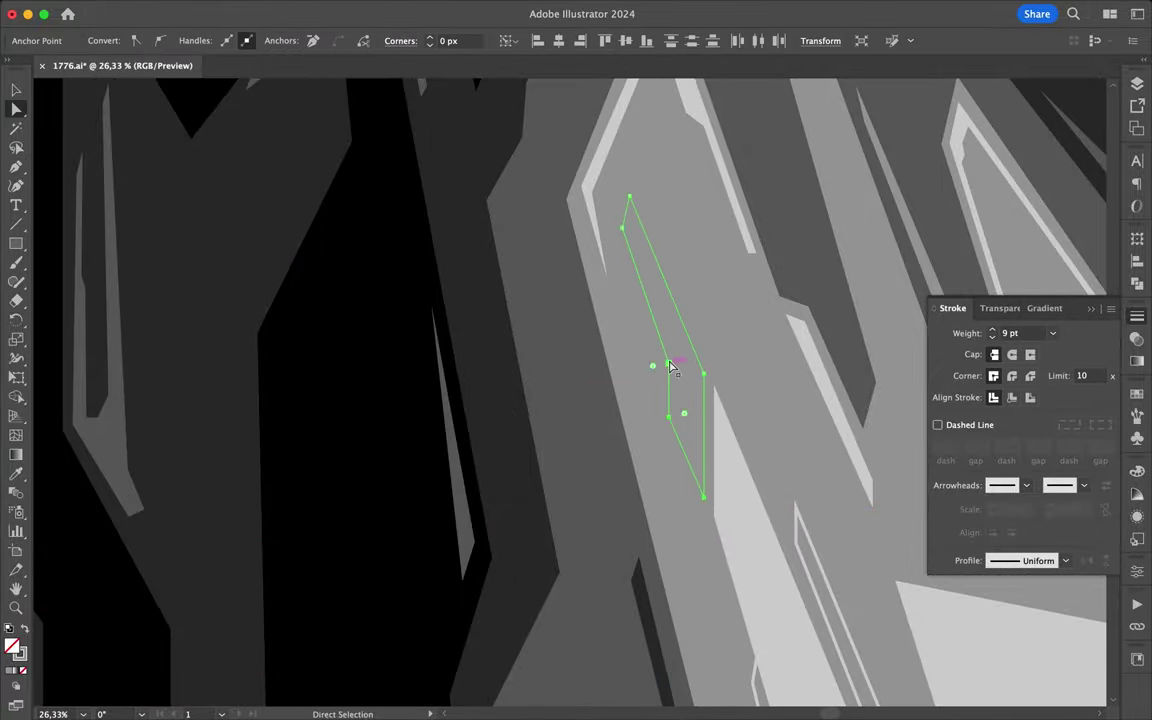
{"action": "left_click", "coordinate": [735, 479]}
Outline a closed four-corner light wedge on the right spire
{"action": "key", "text": "p"}
{"action": "scroll", "coordinate": [614, 188], "scroll_direction": "down", "scroll_amount": 5}
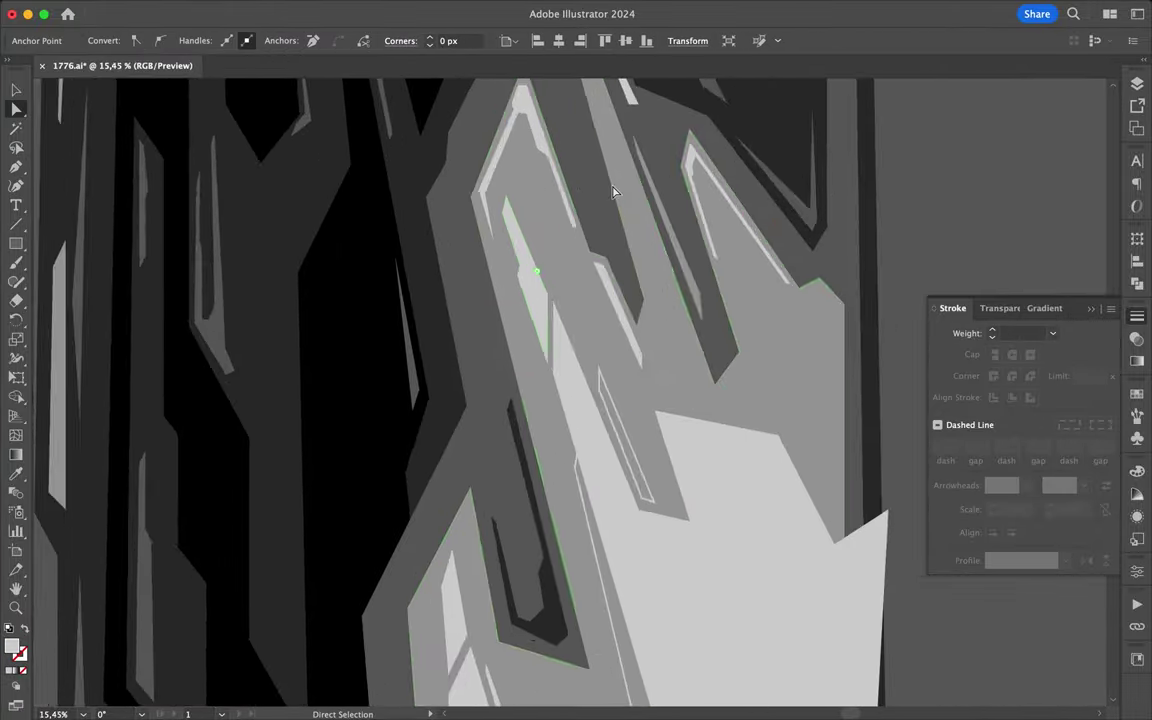
{"action": "left_click", "coordinate": [637, 233]}
{"action": "left_click", "coordinate": [718, 318]}
{"action": "left_click", "coordinate": [705, 441]}
{"action": "left_click", "coordinate": [666, 370]}
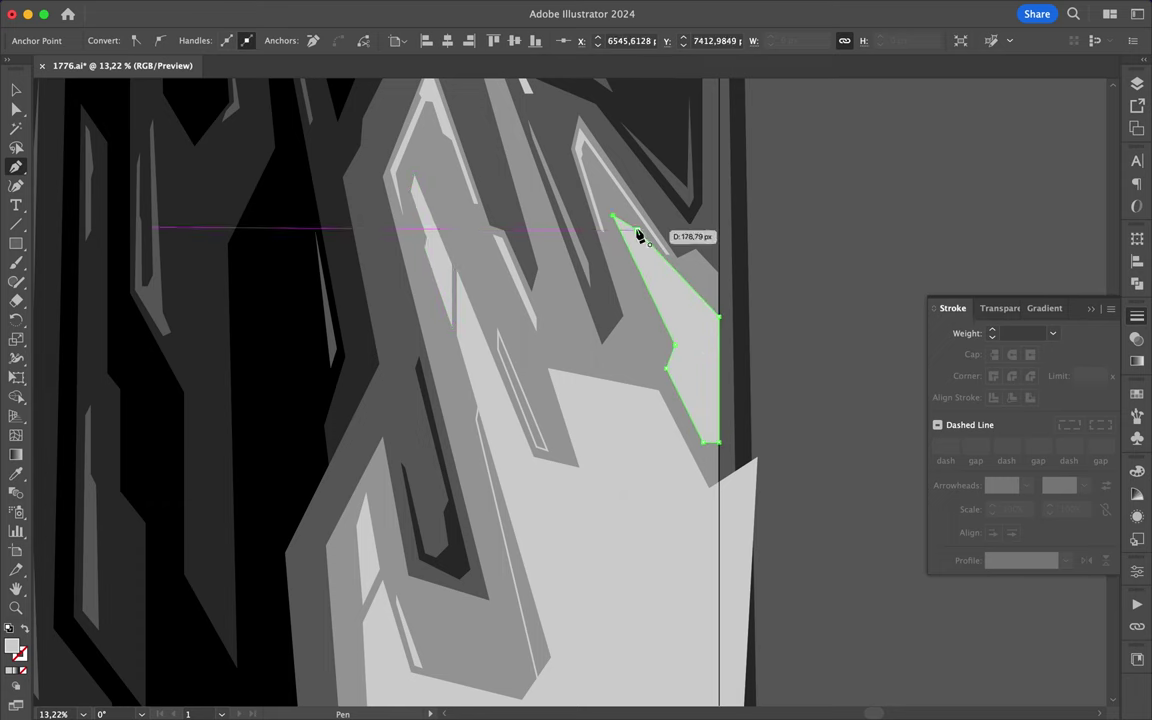
{"action": "left_click", "coordinate": [637, 233]}
{"action": "scroll", "coordinate": [602, 363], "scroll_direction": "up", "scroll_amount": 3}
Add a thin sliver beside the wedge along the ledge under the upper-left rock
{"action": "left_click", "coordinate": [623, 316]}
{"action": "left_click", "coordinate": [593, 228]}
{"action": "scroll", "coordinate": [640, 380], "scroll_direction": "down", "scroll_amount": 3}
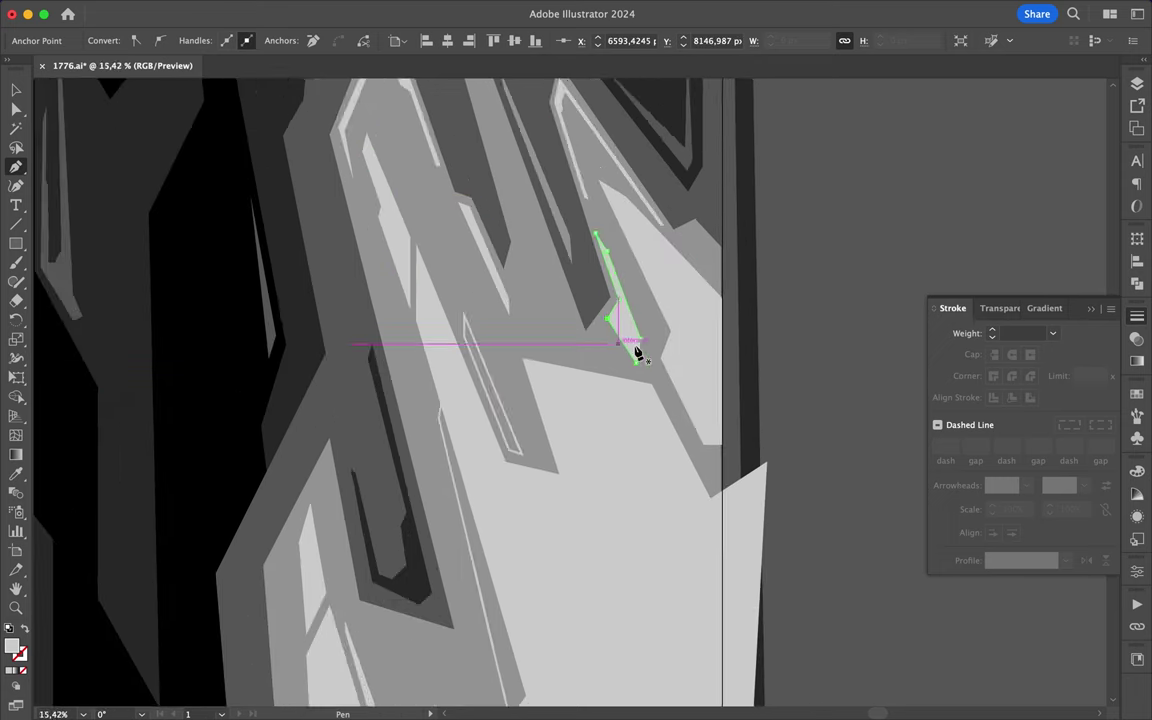
{"action": "scroll", "coordinate": [630, 365], "scroll_direction": "down", "scroll_amount": 3}
{"action": "scroll", "coordinate": [391, 360], "scroll_direction": "up", "scroll_amount": 1}
{"action": "scroll", "coordinate": [391, 368], "scroll_direction": "down", "scroll_amount": 2}
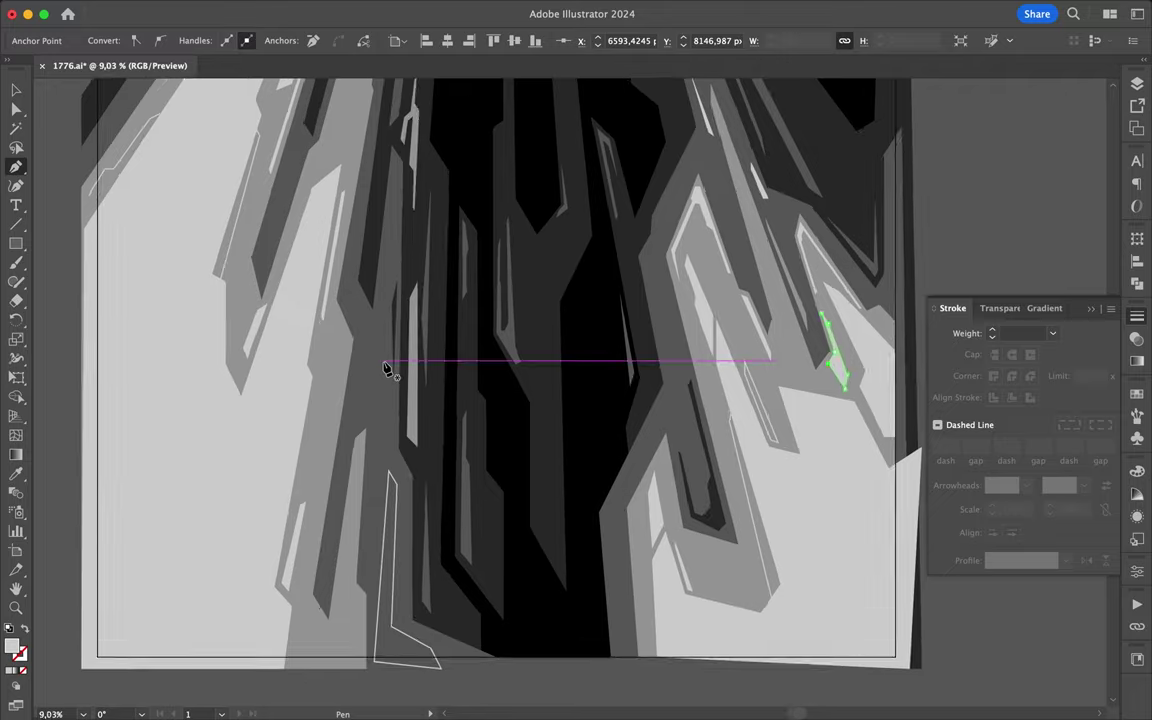
{"action": "scroll", "coordinate": [398, 458], "scroll_direction": "down", "scroll_amount": 4}
{"action": "key", "text": "v"}
{"action": "scroll", "coordinate": [250, 347], "scroll_direction": "up", "scroll_amount": 2}
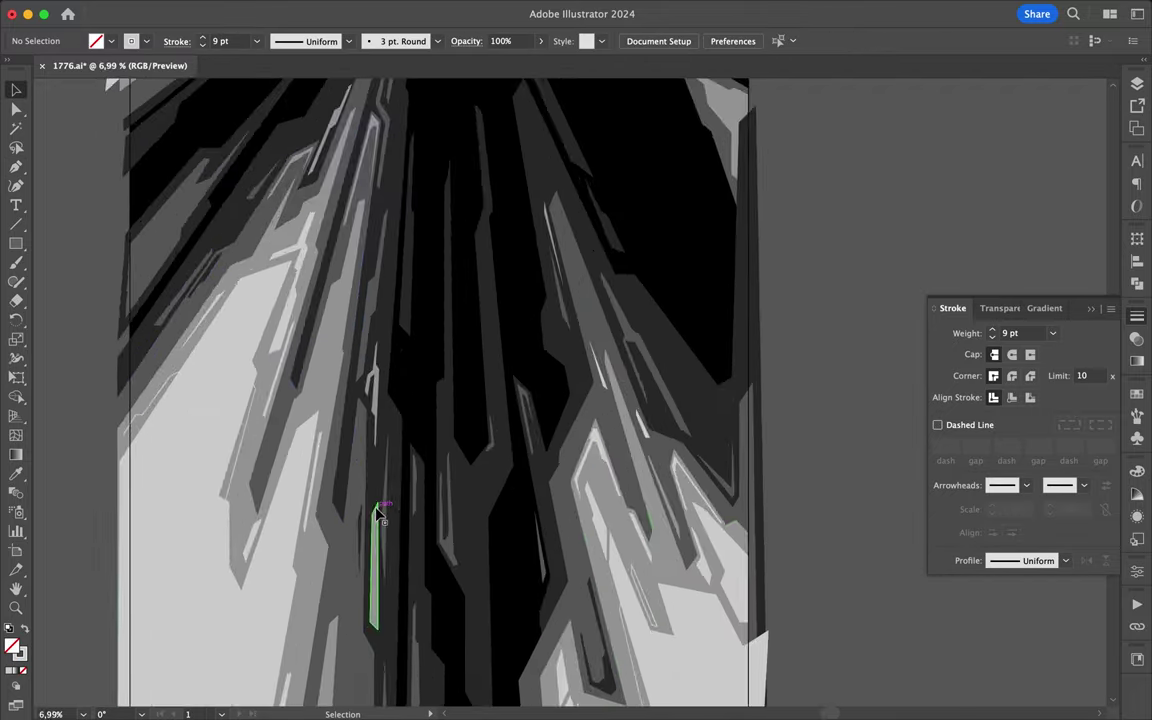
{"action": "scroll", "coordinate": [635, 591], "scroll_direction": "up", "scroll_amount": 3}
{"action": "scroll", "coordinate": [182, 307], "scroll_direction": "up", "scroll_amount": 2}
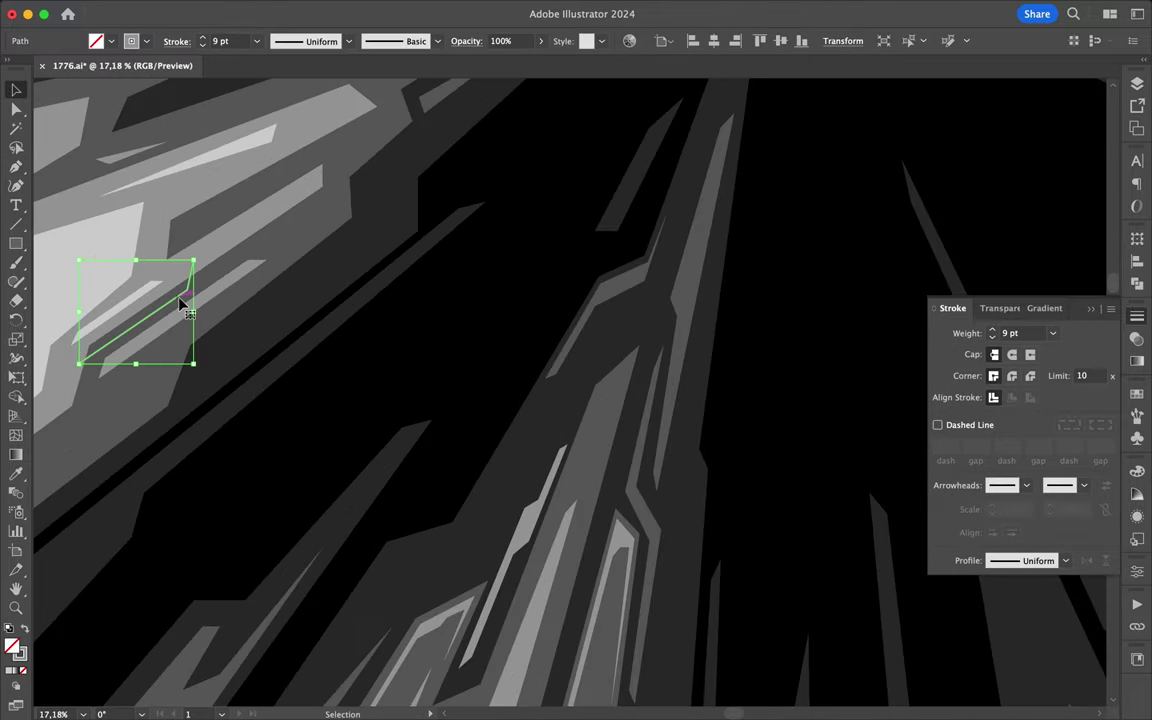
{"action": "scroll", "coordinate": [182, 307], "scroll_direction": "up", "scroll_amount": 2}
Trace two zigzag slivers along the upper-left rock's lower edge, then begin one on the central spire
{"action": "left_click", "coordinate": [330, 395]}
{"action": "left_click", "coordinate": [361, 313]}
{"action": "left_click", "coordinate": [578, 149]}
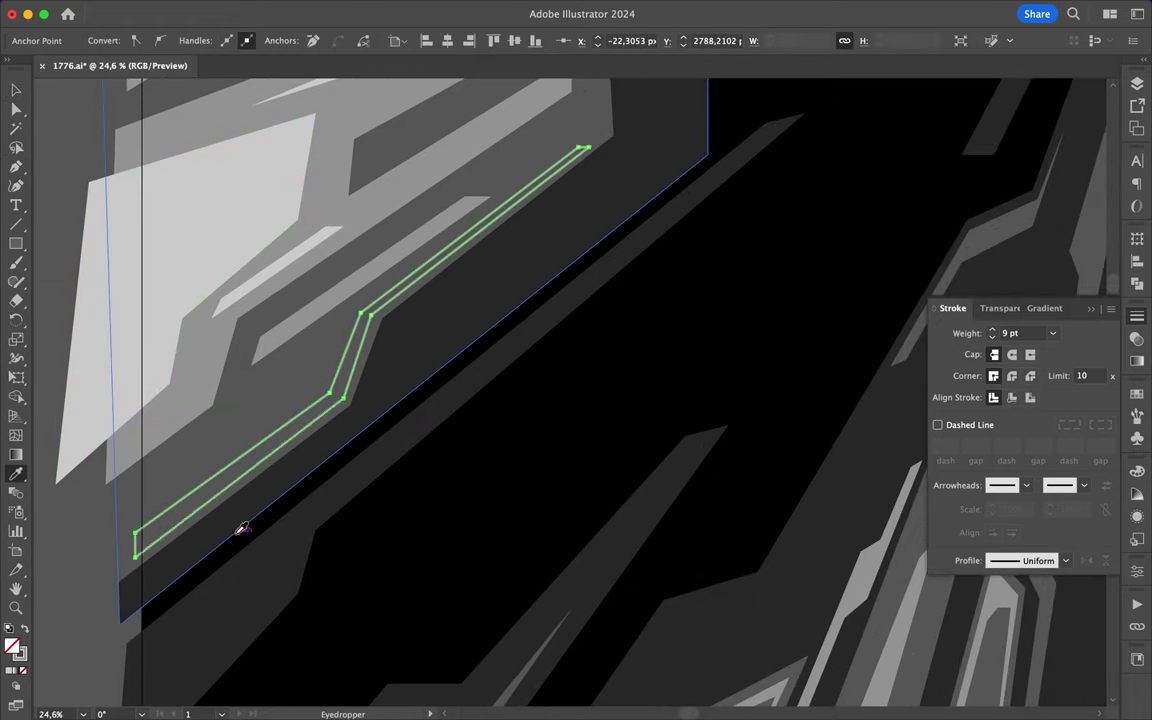
{"action": "scroll", "coordinate": [424, 339], "scroll_direction": "down", "scroll_amount": 3}
{"action": "scroll", "coordinate": [424, 339], "scroll_direction": "up", "scroll_amount": 3}
{"action": "left_click", "coordinate": [616, 171]}
{"action": "left_click", "coordinate": [470, 302]}
{"action": "left_click", "coordinate": [470, 367]}
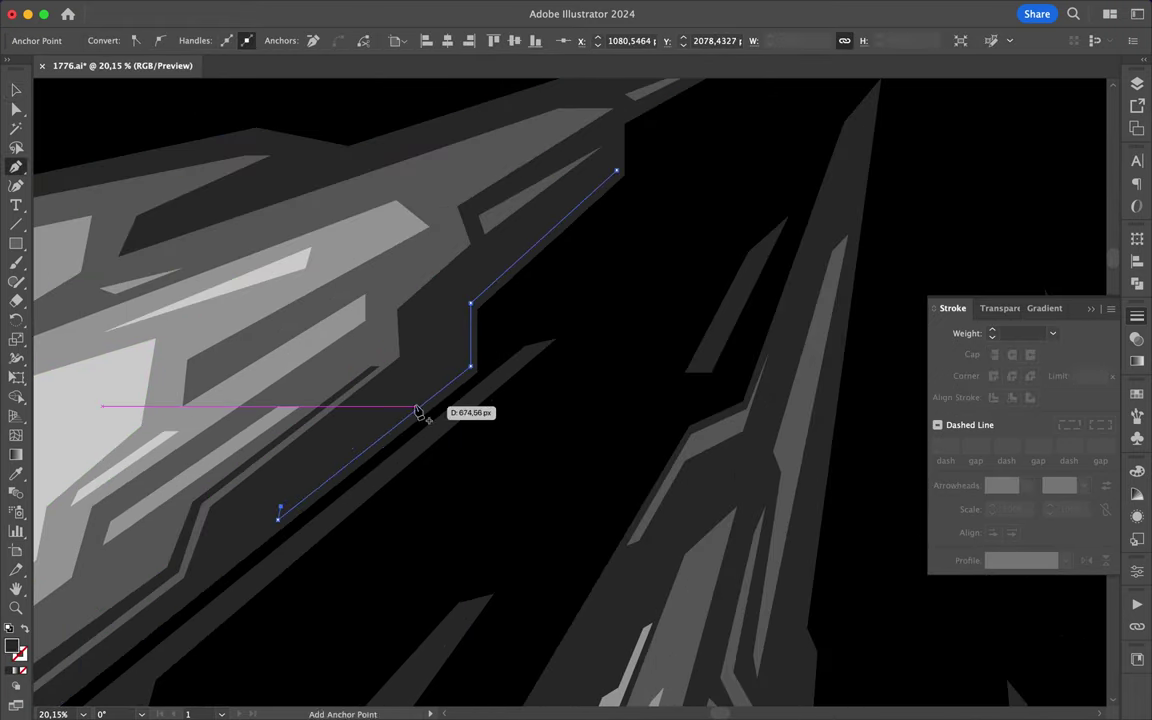
{"action": "left_click", "coordinate": [429, 374]}
{"action": "left_click", "coordinate": [455, 302]}
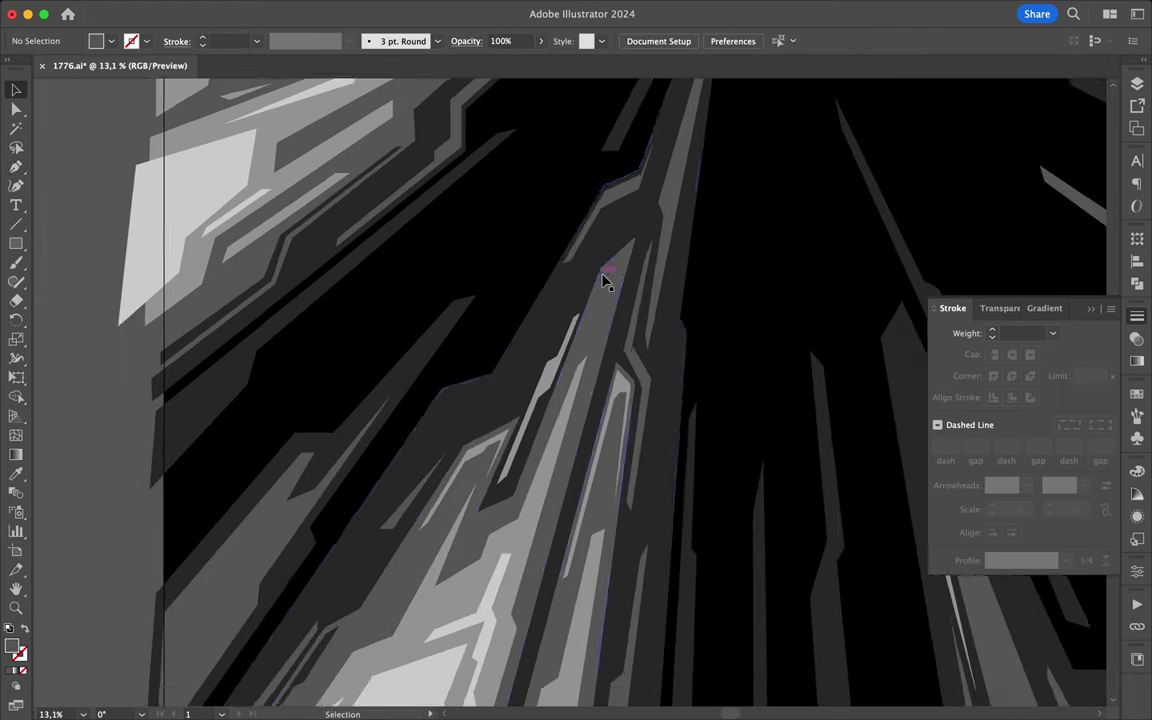
{"action": "scroll", "coordinate": [668, 216], "scroll_direction": "up", "scroll_amount": 3}
{"action": "left_click", "coordinate": [656, 209]}
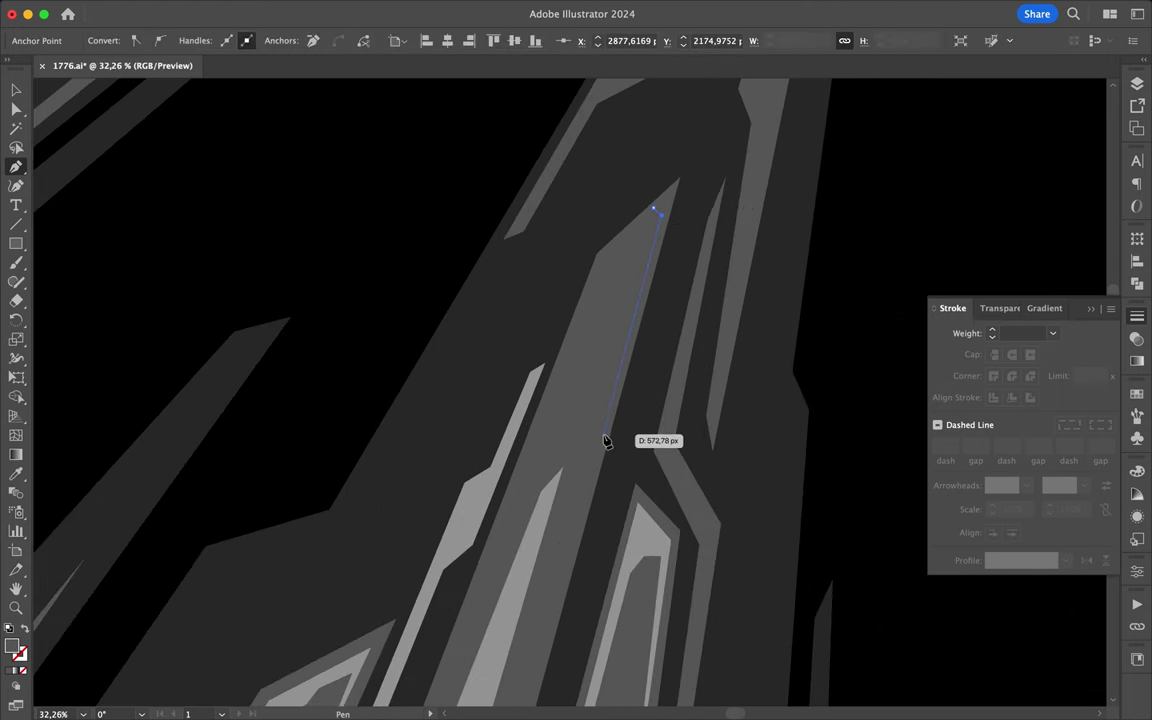
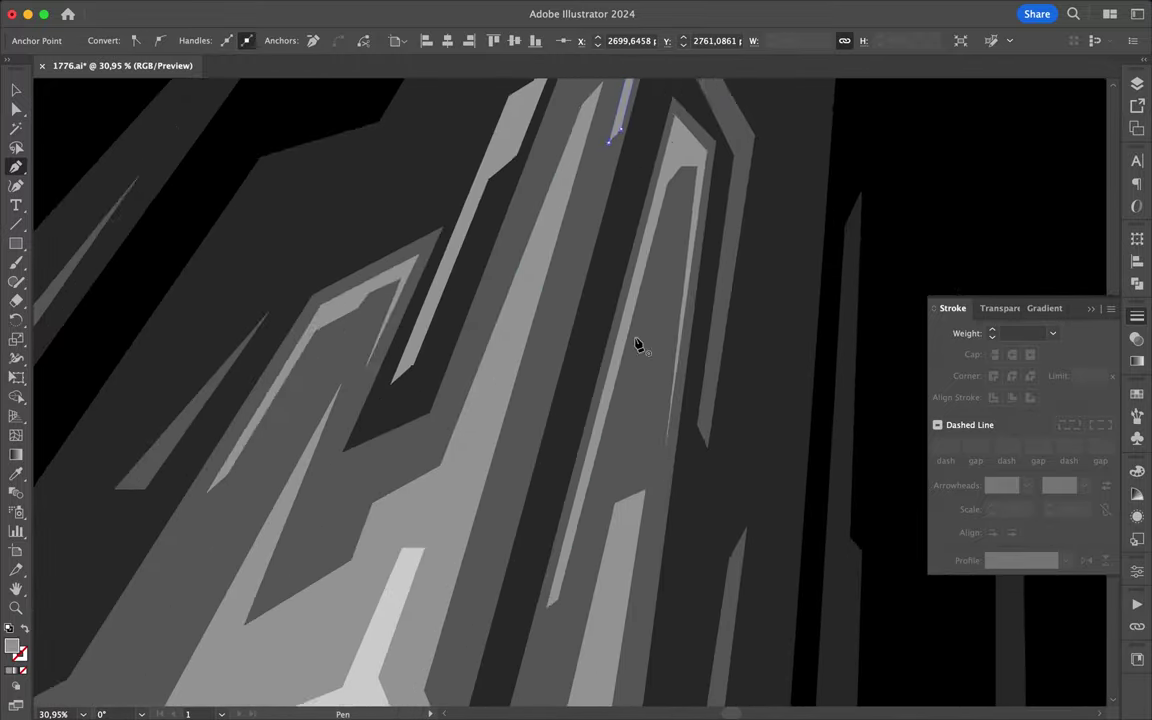
Draw and close a thin grey highlight sliver along the upper facade
{"action": "scroll", "coordinate": [648, 300], "scroll_direction": "down", "scroll_amount": 10}
{"action": "left_click", "coordinate": [669, 195]}
{"action": "left_click", "coordinate": [638, 230]}
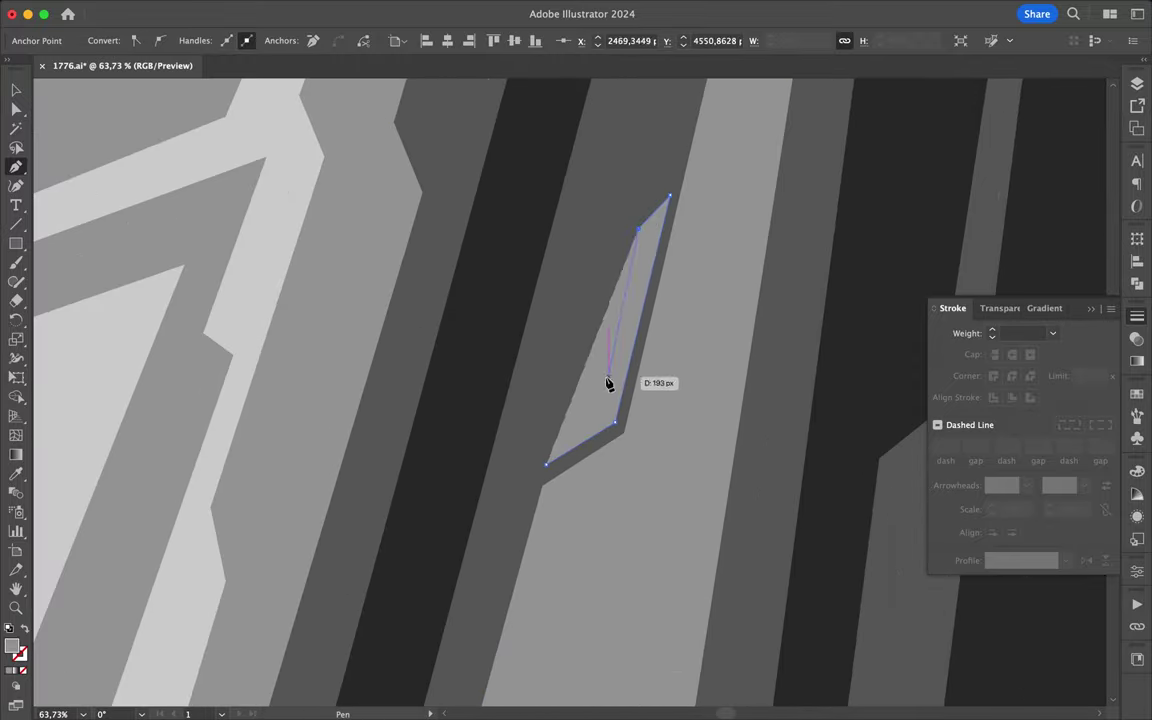
{"action": "scroll", "coordinate": [555, 465], "scroll_direction": "down", "scroll_amount": 5}
{"action": "scroll", "coordinate": [548, 470], "scroll_direction": "down", "scroll_amount": 3}
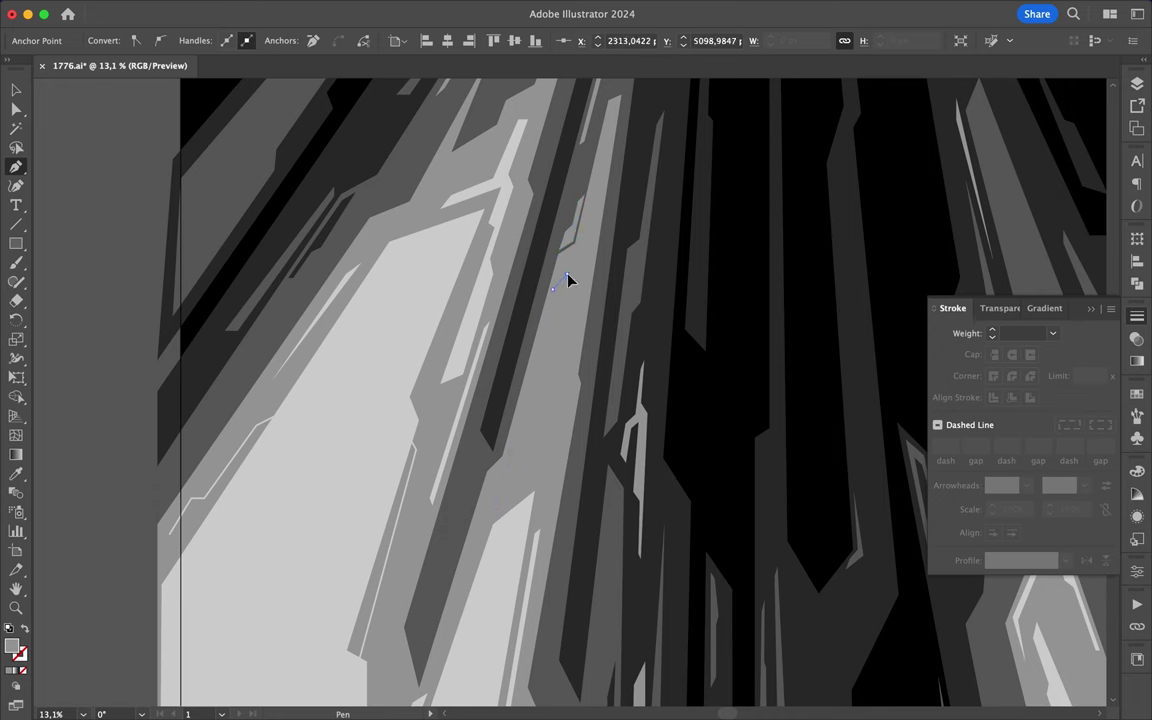
{"action": "left_click", "coordinate": [497, 506]}
{"action": "key", "text": "F7"}
Outline a long highlight stripe running down the facade
{"action": "left_click", "coordinate": [597, 295]}
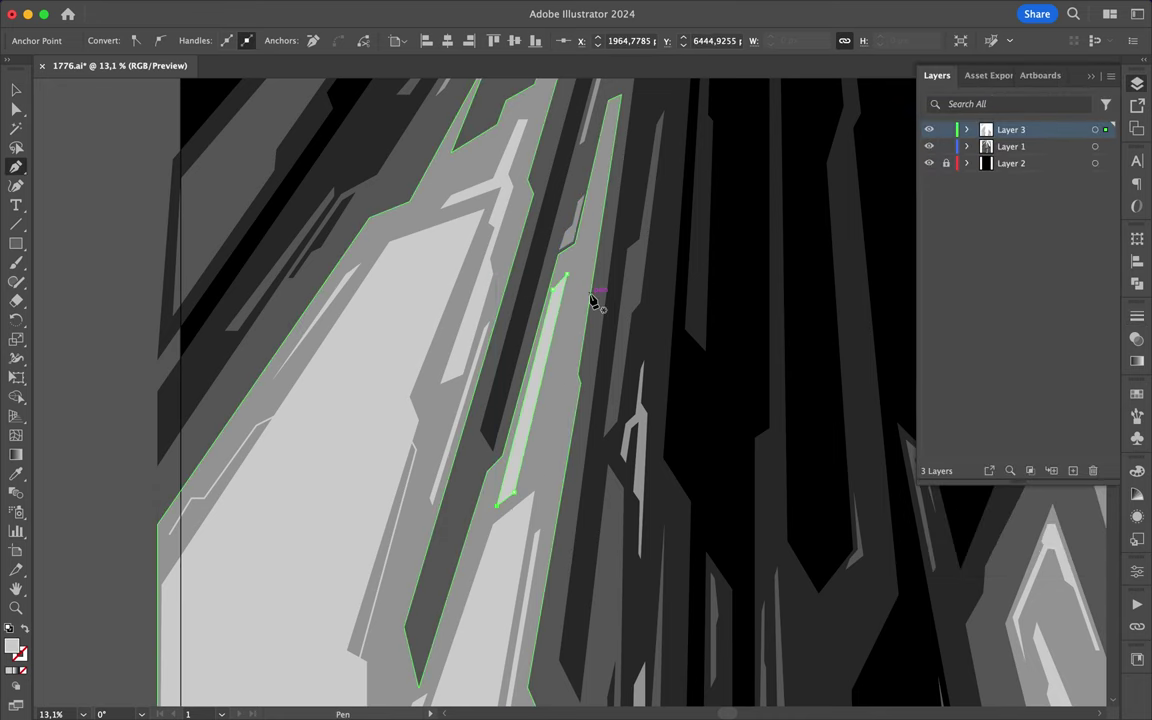
{"action": "scroll", "coordinate": [457, 692], "scroll_direction": "up", "scroll_amount": 3}
{"action": "left_click", "coordinate": [456, 689]}
{"action": "left_click", "coordinate": [481, 665]}
{"action": "scroll", "coordinate": [570, 206], "scroll_direction": "down", "scroll_amount": 2}
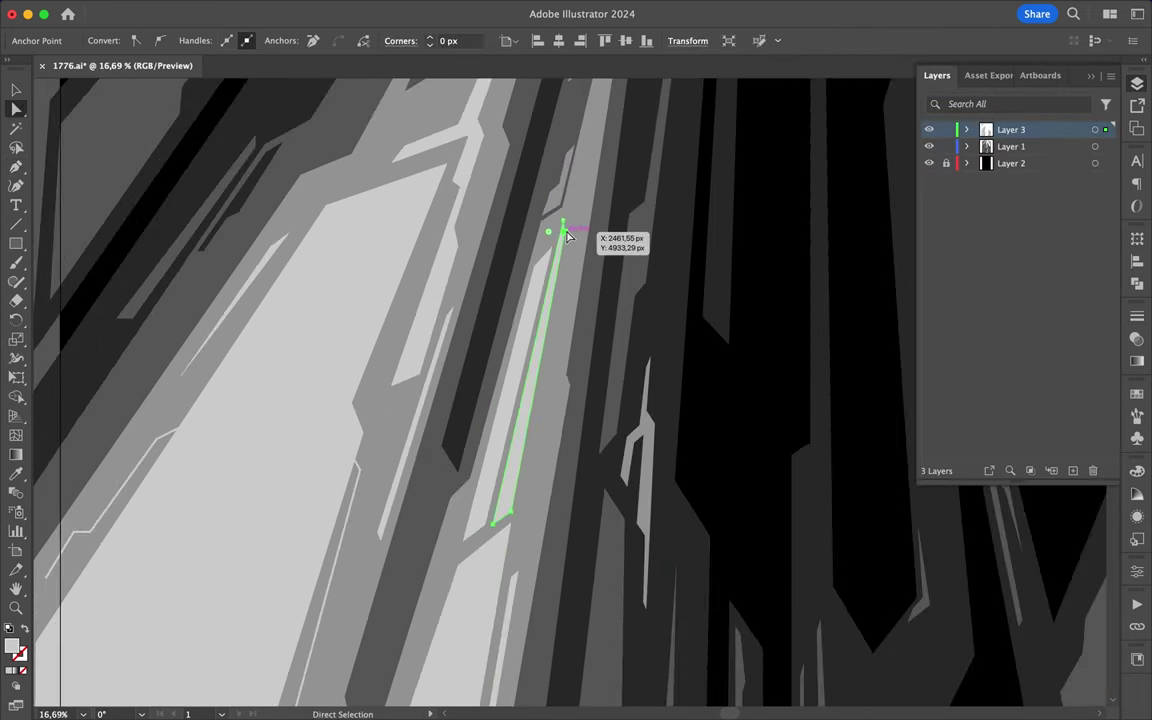
{"action": "scroll", "coordinate": [198, 517], "scroll_direction": "down", "scroll_amount": 5}
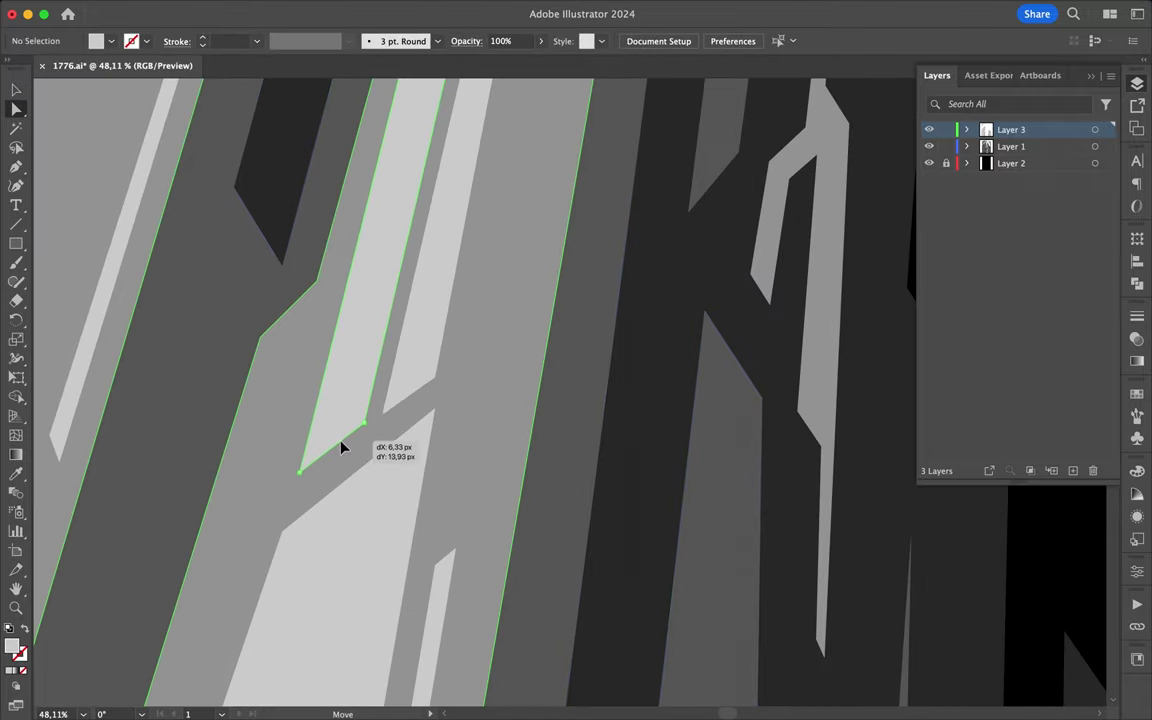
{"action": "scroll", "coordinate": [342, 447], "scroll_direction": "down", "scroll_amount": 5}
{"action": "scroll", "coordinate": [340, 453], "scroll_direction": "up", "scroll_amount": 3}
Draw a closed Y-shaped branched highlight in the dark central gap
{"action": "key", "text": "p"}
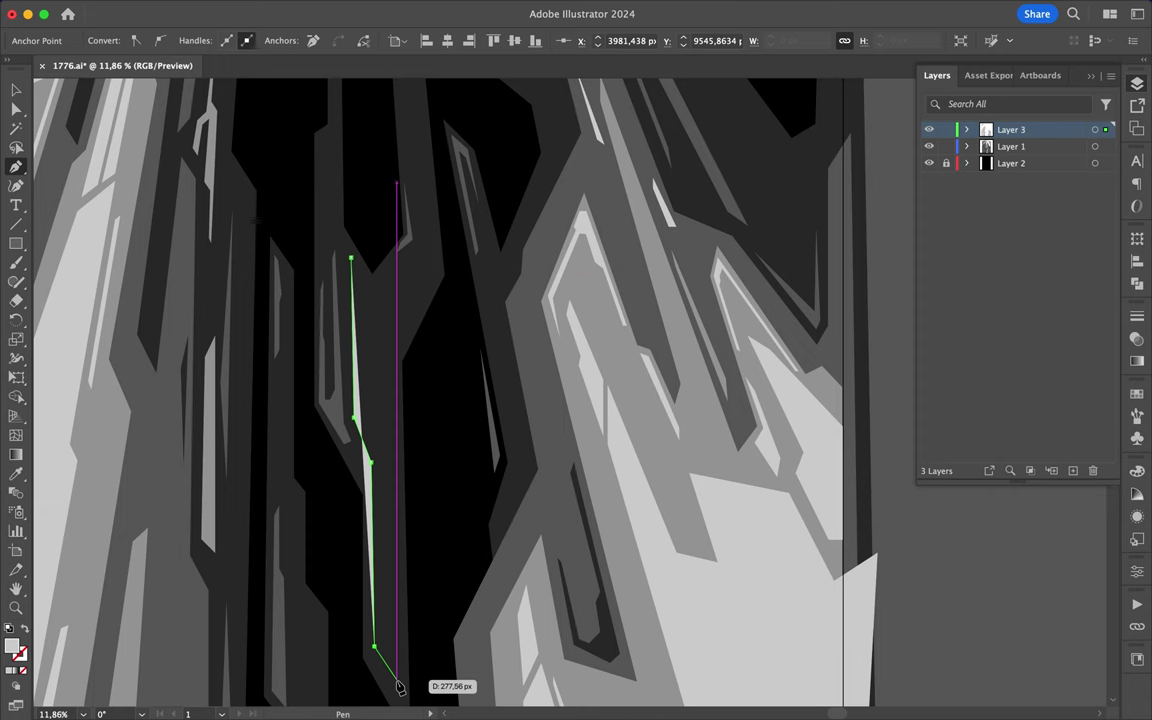
{"action": "left_click", "coordinate": [396, 683]}
{"action": "left_click", "coordinate": [393, 353]}
{"action": "left_click", "coordinate": [437, 265]}
{"action": "left_click", "coordinate": [421, 143]}
{"action": "left_click", "coordinate": [380, 349]}
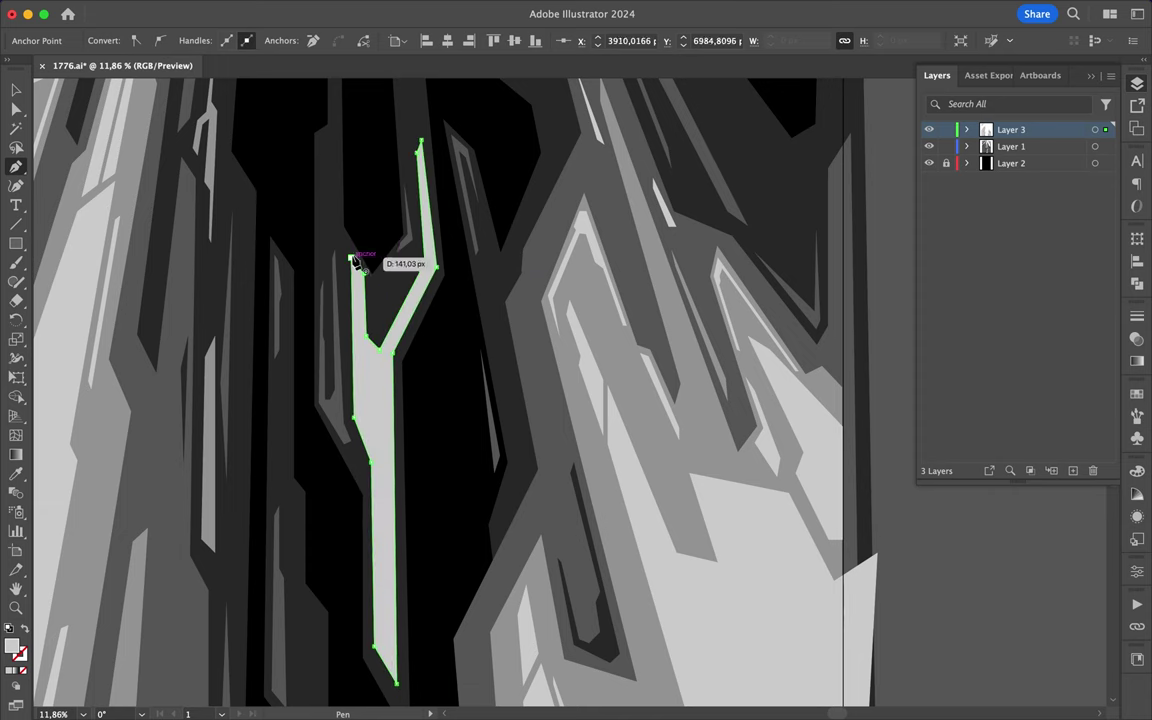
{"action": "left_click", "coordinate": [355, 262]}
{"action": "scroll", "coordinate": [355, 262], "scroll_direction": "down", "scroll_amount": 2}
{"action": "scroll", "coordinate": [463, 380], "scroll_direction": "down", "scroll_amount": 2}
Draw another small highlight shape with a curved corner, then bring up Pathfinder
{"action": "key", "text": "super+shift+a"}
{"action": "scroll", "coordinate": [188, 367], "scroll_direction": "up", "scroll_amount": 2}
{"action": "left_click", "coordinate": [234, 296]}
{"action": "left_click_drag", "start_coordinate": [153, 406], "coordinate": [143, 400]}
{"action": "left_click", "coordinate": [255, 286]}
{"action": "key", "text": "super+shift+F9"}
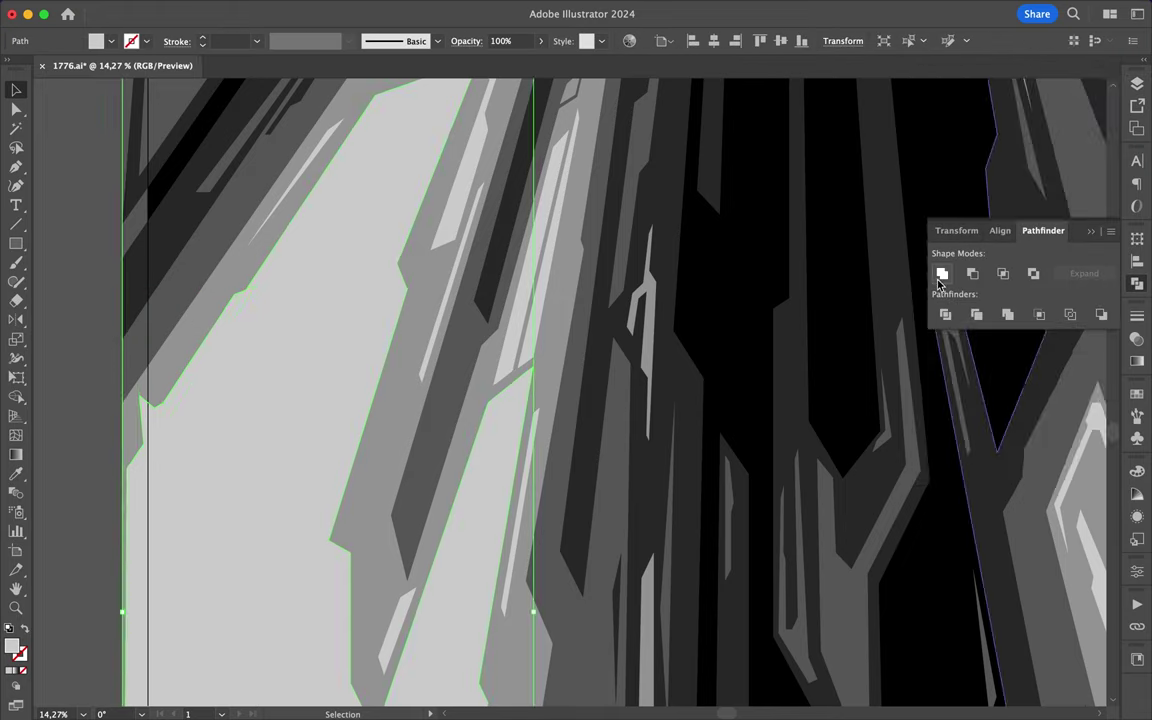
Outline a large light patch down the left facade
{"action": "scroll", "coordinate": [53, 290], "scroll_direction": "down", "scroll_amount": 2}
{"action": "left_click", "coordinate": [361, 274]}
{"action": "left_click", "coordinate": [390, 262]}
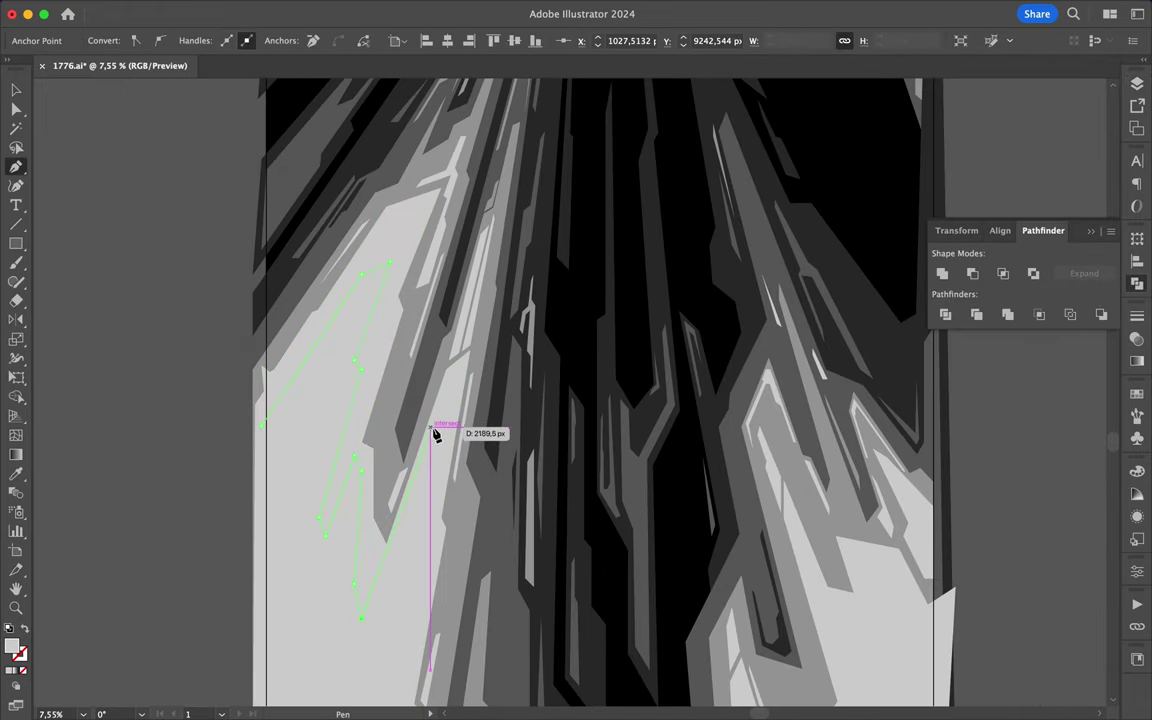
{"action": "left_click", "coordinate": [400, 641]}
{"action": "scroll", "coordinate": [400, 641], "scroll_direction": "down", "scroll_amount": 3}
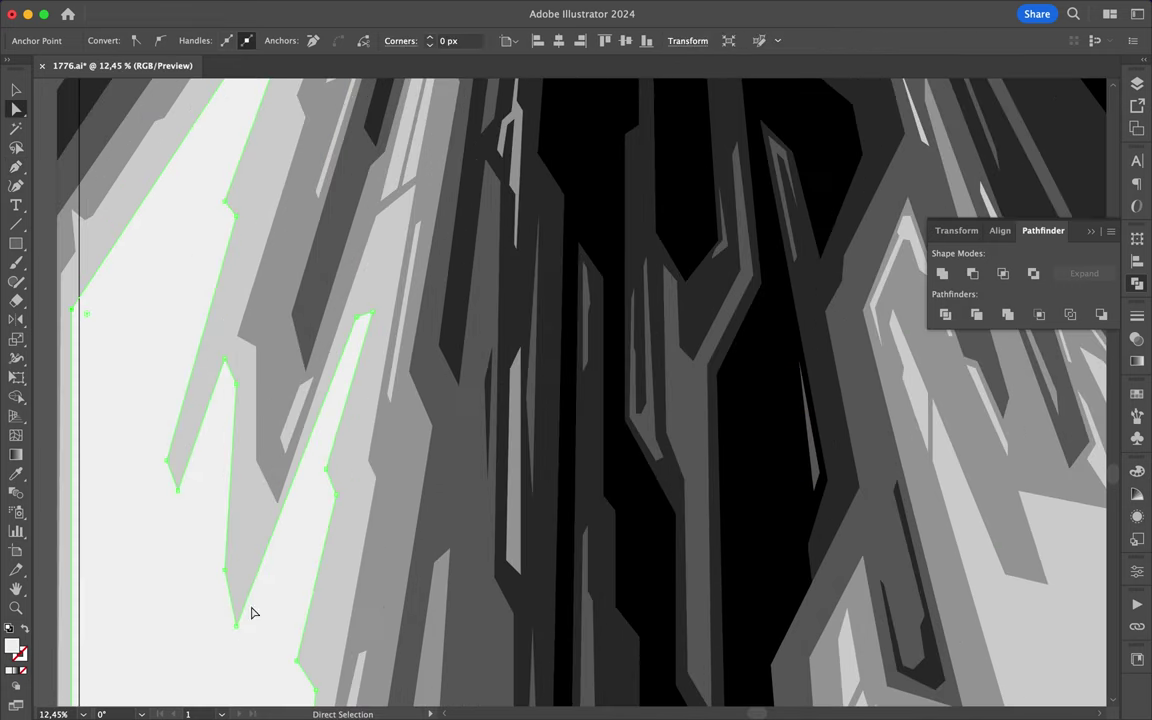
{"action": "scroll", "coordinate": [368, 331], "scroll_direction": "up", "scroll_amount": 3}
Draw and close a thin stripe on the lower-left facade
{"action": "key", "text": "p"}
{"action": "left_click", "coordinate": [172, 433]}
{"action": "left_click", "coordinate": [181, 465]}
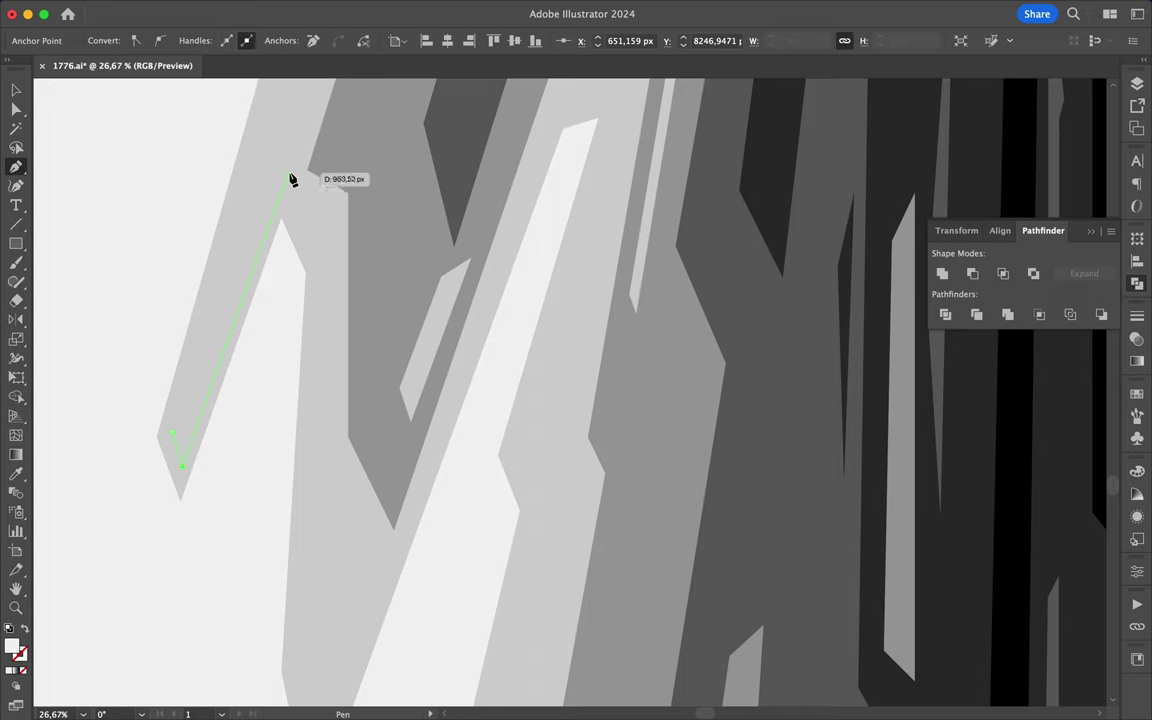
{"action": "left_click", "coordinate": [186, 427]}
{"action": "scroll", "coordinate": [290, 107], "scroll_direction": "up", "scroll_amount": 1}
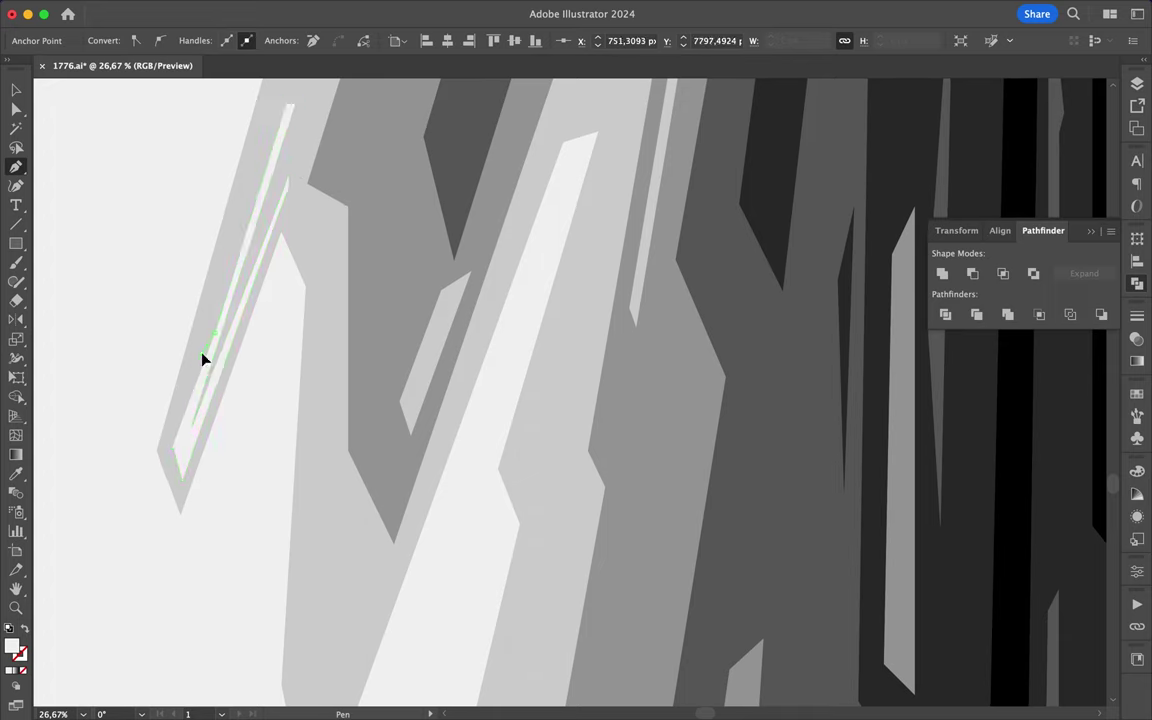
{"action": "scroll", "coordinate": [204, 360], "scroll_direction": "down", "scroll_amount": 2}
{"action": "scroll", "coordinate": [239, 378], "scroll_direction": "up", "scroll_amount": 2}
{"action": "left_click", "coordinate": [239, 378]}
{"action": "scroll", "coordinate": [239, 378], "scroll_direction": "down", "scroll_amount": 3}
{"action": "scroll", "coordinate": [308, 311], "scroll_direction": "up", "scroll_amount": 2}
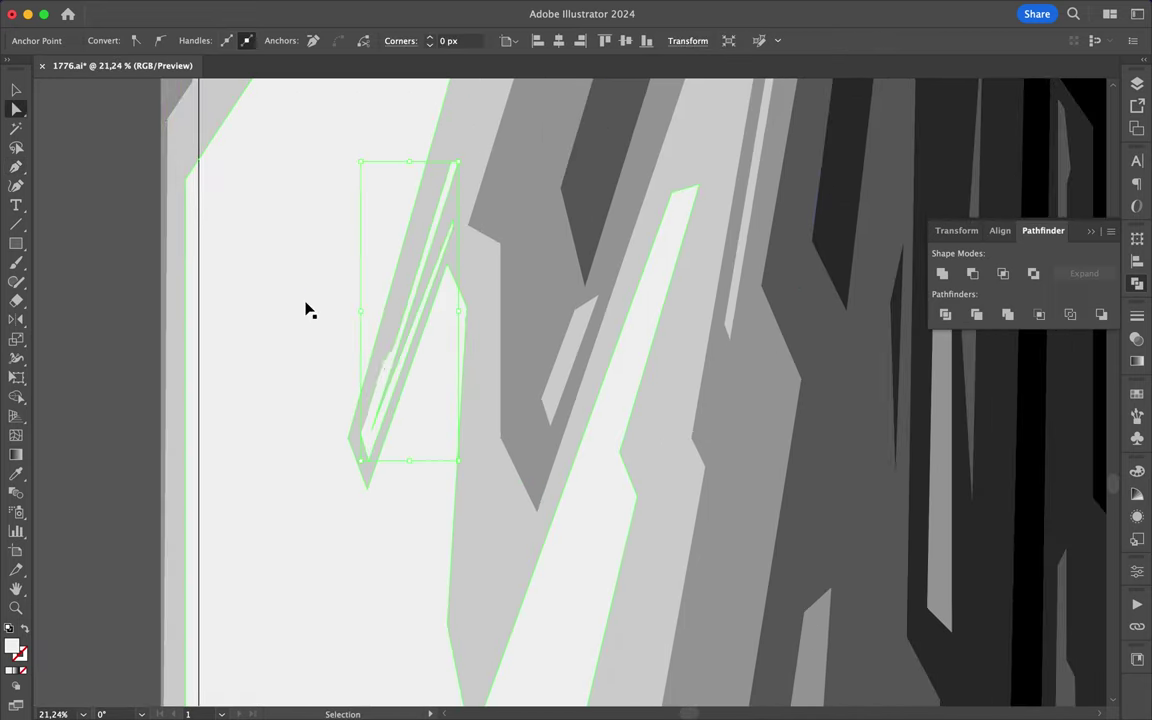
{"action": "scroll", "coordinate": [356, 452], "scroll_direction": "up", "scroll_amount": 1}
Start a second parallel stripe and refine its anchors with Direct Selection
{"action": "key", "text": "p"}
{"action": "left_click", "coordinate": [372, 418]}
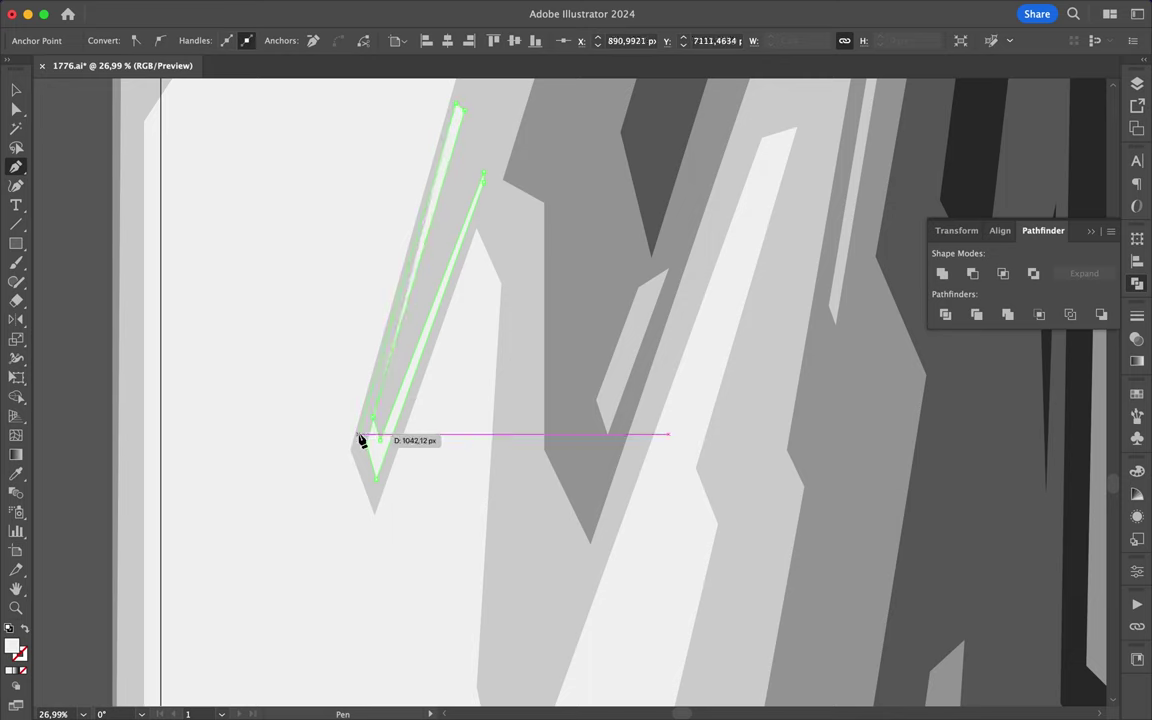
{"action": "scroll", "coordinate": [363, 444], "scroll_direction": "up", "scroll_amount": 3}
{"action": "key", "text": "a"}
{"action": "left_click_drag", "start_coordinate": [368, 472], "coordinate": [363, 494]}
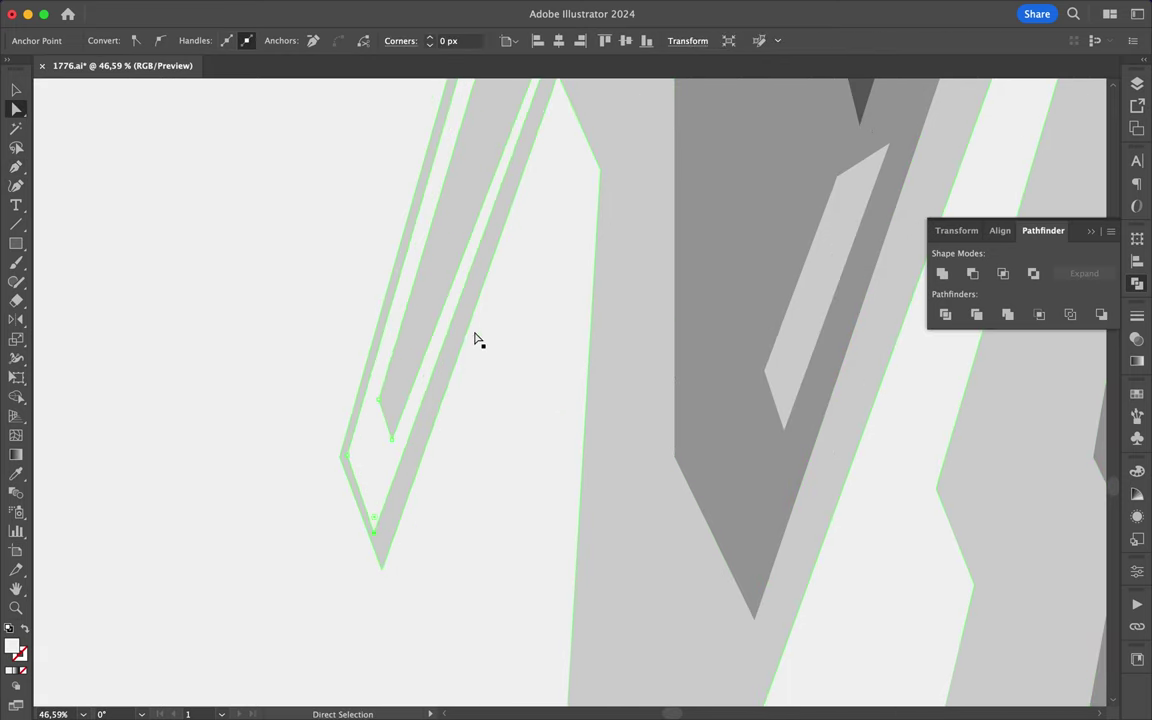
{"action": "scroll", "coordinate": [380, 411], "scroll_direction": "down", "scroll_amount": 3}
{"action": "scroll", "coordinate": [445, 244], "scroll_direction": "up", "scroll_amount": 2}
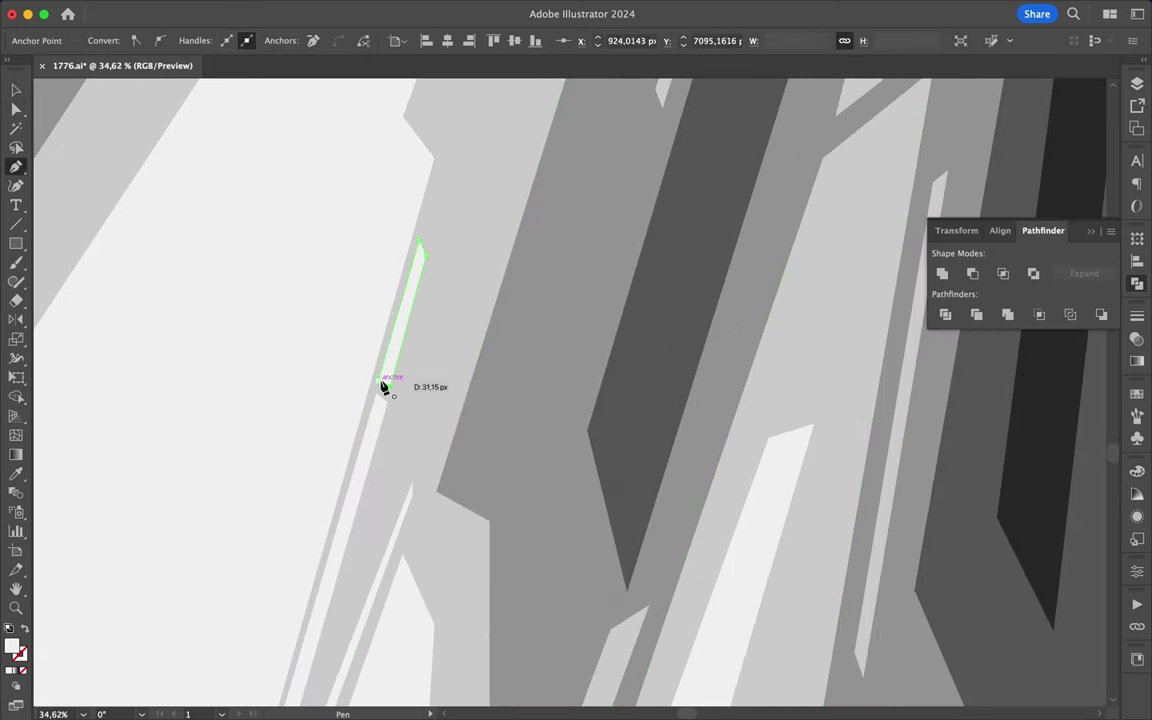
{"action": "left_click_drag", "start_coordinate": [394, 397], "coordinate": [393, 393]}
{"action": "scroll", "coordinate": [393, 400], "scroll_direction": "up", "scroll_amount": 2}
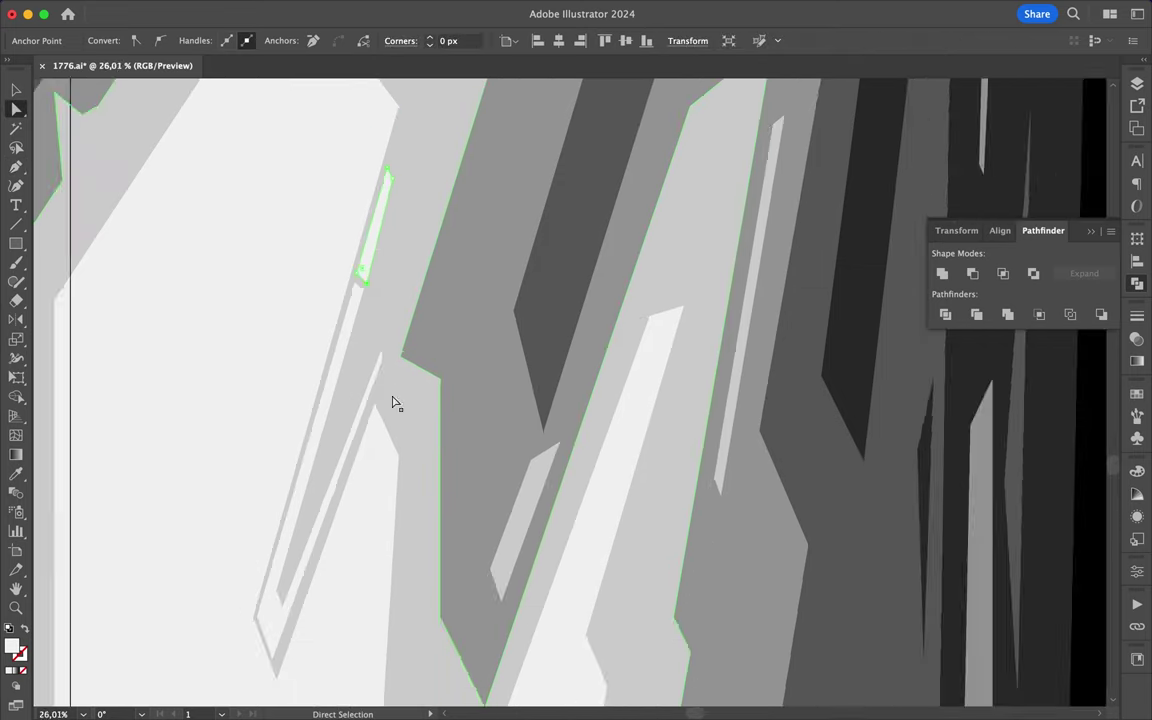
Finish the short parallel stripe by closing its path
{"action": "key", "text": "p"}
{"action": "left_click", "coordinate": [436, 361]}
{"action": "left_click", "coordinate": [360, 400]}
{"action": "scroll", "coordinate": [365, 404], "scroll_direction": "down", "scroll_amount": 3}
{"action": "scroll", "coordinate": [380, 415], "scroll_direction": "up", "scroll_amount": 2}
Draw a closed zigzag highlight running down the facade
{"action": "left_click", "coordinate": [455, 212]}
{"action": "scroll", "coordinate": [370, 620], "scroll_direction": "up", "scroll_amount": 3}
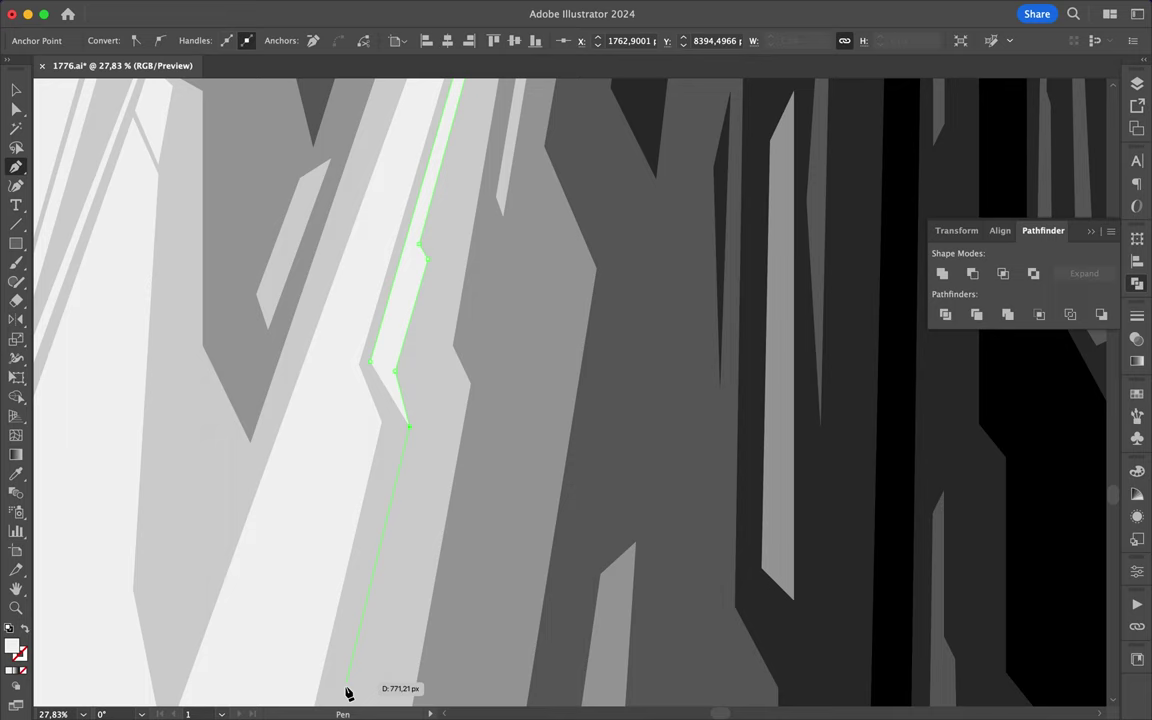
{"action": "scroll", "coordinate": [414, 418], "scroll_direction": "down", "scroll_amount": 1}
{"action": "key", "text": "p"}
{"action": "scroll", "coordinate": [406, 406], "scroll_direction": "up", "scroll_amount": 2}
{"action": "left_click", "coordinate": [401, 394]}
{"action": "left_click", "coordinate": [480, 128]}
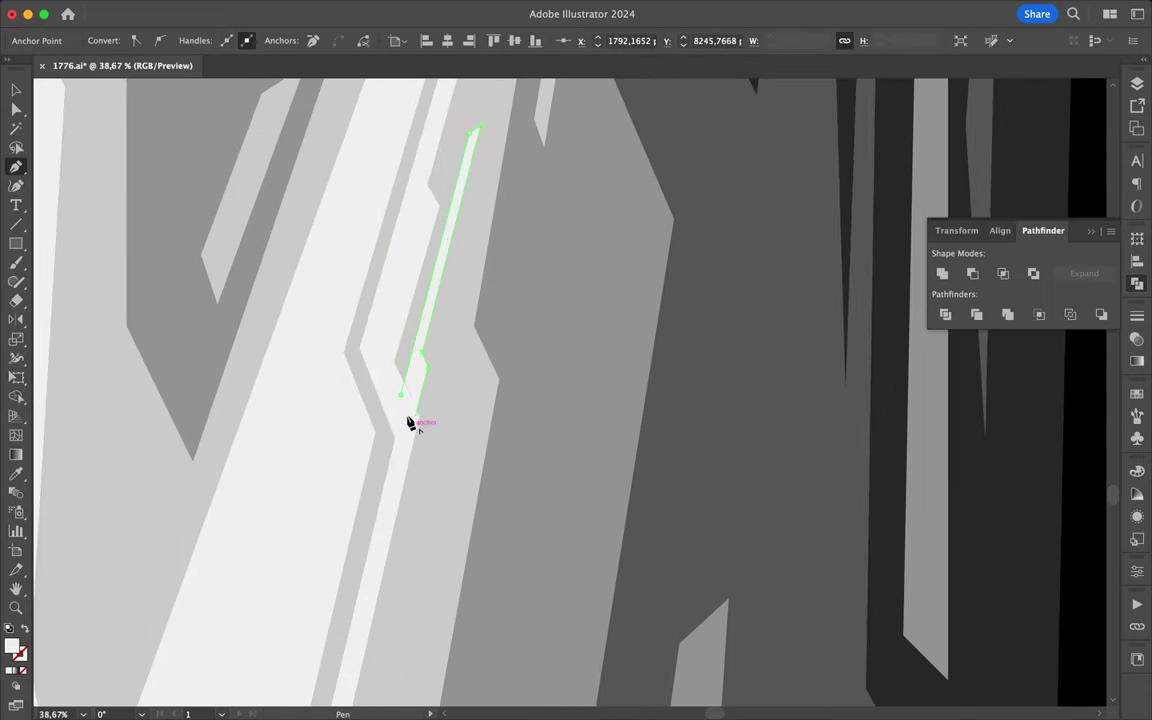
{"action": "left_click", "coordinate": [409, 421]}
{"action": "scroll", "coordinate": [409, 421], "scroll_direction": "up", "scroll_amount": 2}
Outline a triangular highlight near the bottom right
{"action": "key", "text": "v"}
{"action": "scroll", "coordinate": [400, 450], "scroll_direction": "down", "scroll_amount": 3}
{"action": "scroll", "coordinate": [380, 586], "scroll_direction": "up", "scroll_amount": 1}
{"action": "scroll", "coordinate": [505, 408], "scroll_direction": "down", "scroll_amount": 3}
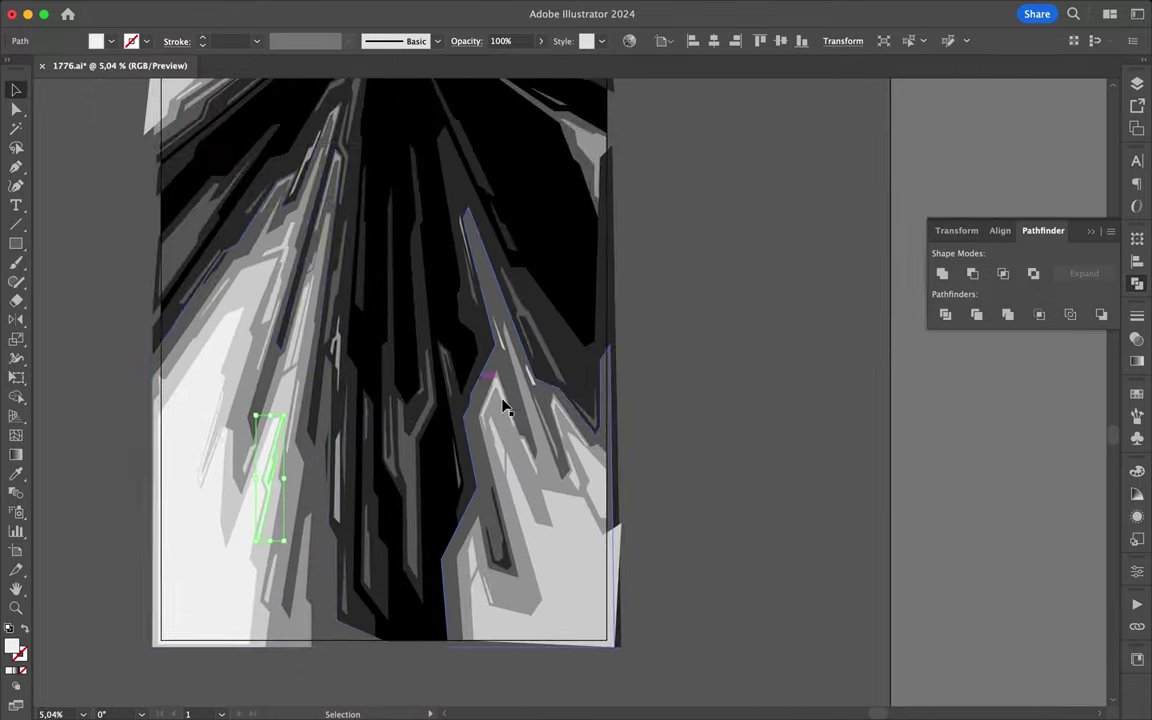
{"action": "scroll", "coordinate": [451, 357], "scroll_direction": "up", "scroll_amount": 2}
{"action": "scroll", "coordinate": [451, 357], "scroll_direction": "up", "scroll_amount": 2}
{"action": "key", "text": "p"}
{"action": "left_click", "coordinate": [408, 580]}
{"action": "left_click", "coordinate": [421, 678]}
{"action": "left_click", "coordinate": [540, 677]}
{"action": "left_click", "coordinate": [537, 630]}
Outline and close a light patch on the right tower base
{"action": "left_click", "coordinate": [609, 561]}
{"action": "left_click", "coordinate": [573, 394]}
{"action": "left_click", "coordinate": [666, 484]}
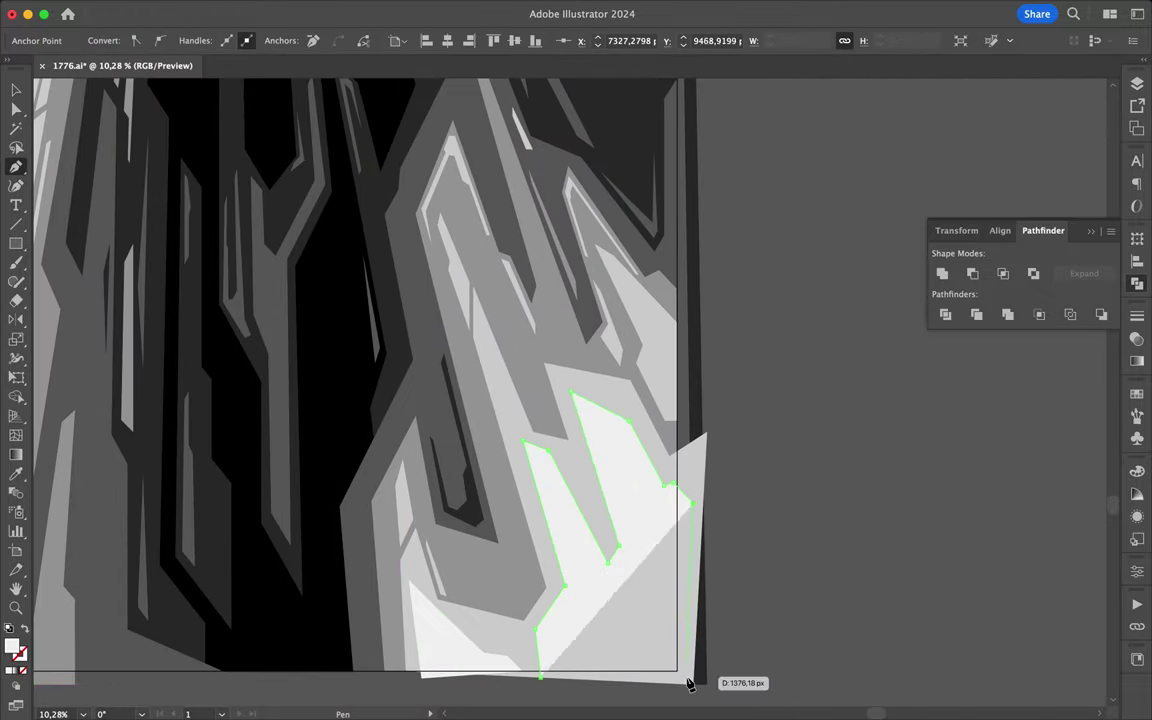
{"action": "left_click", "coordinate": [690, 681]}
{"action": "left_click", "coordinate": [540, 677]}
{"action": "scroll", "coordinate": [512, 565], "scroll_direction": "left", "scroll_amount": 1}
{"action": "scroll", "coordinate": [593, 460], "scroll_direction": "up", "scroll_amount": 3}
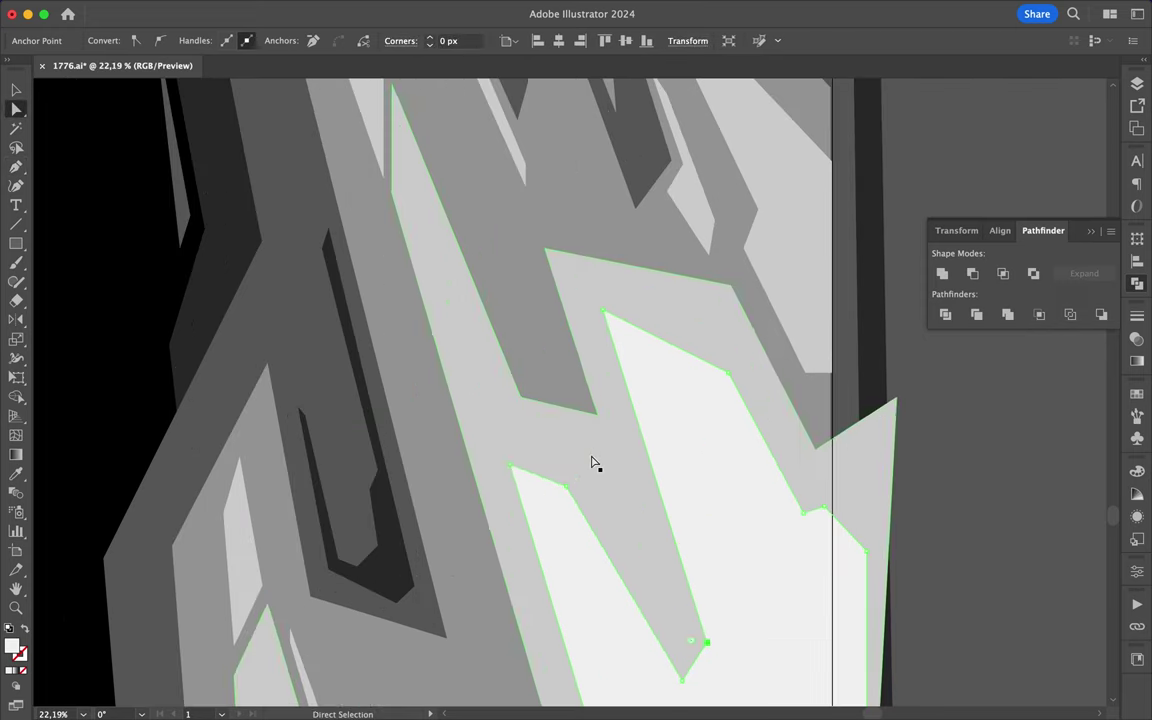
Draw and close a thin sliver highlight on the upper facade, then deselect it
{"action": "left_click", "coordinate": [405, 195], "text": "ctrl"}
{"action": "left_click", "coordinate": [403, 150]}
{"action": "left_click", "coordinate": [477, 332]}
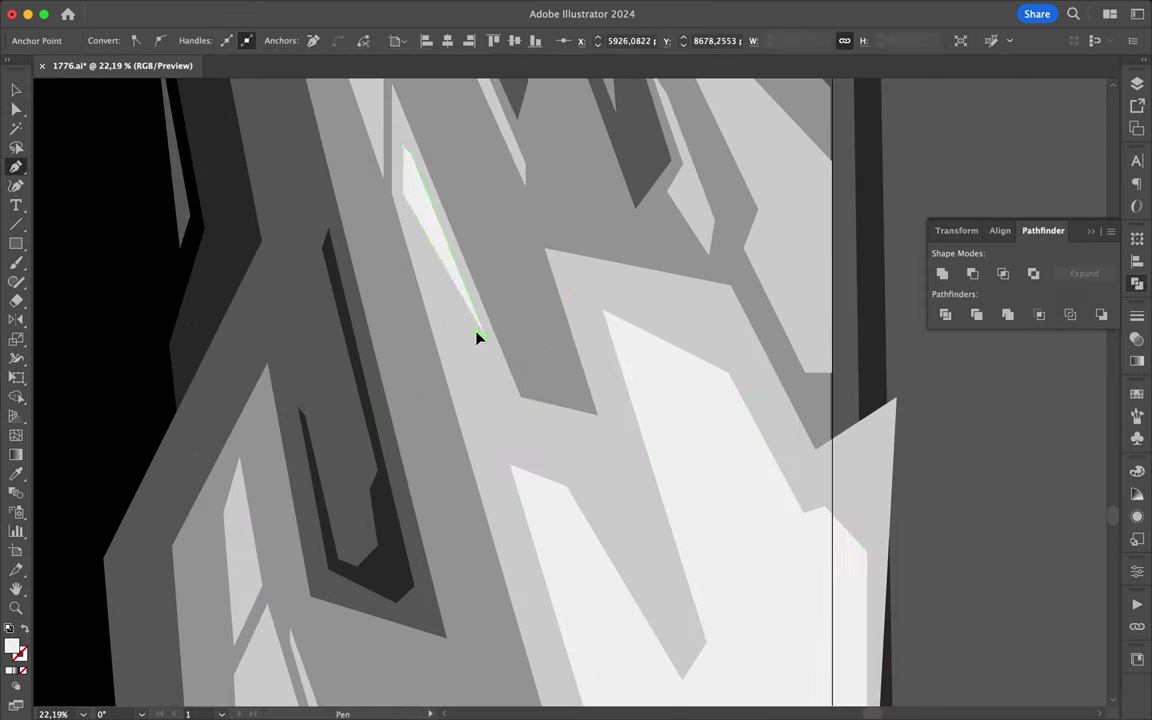
{"action": "left_click", "coordinate": [409, 188]}
{"action": "scroll", "coordinate": [409, 200], "scroll_direction": "up", "scroll_amount": 1}
{"action": "key", "text": "a"}
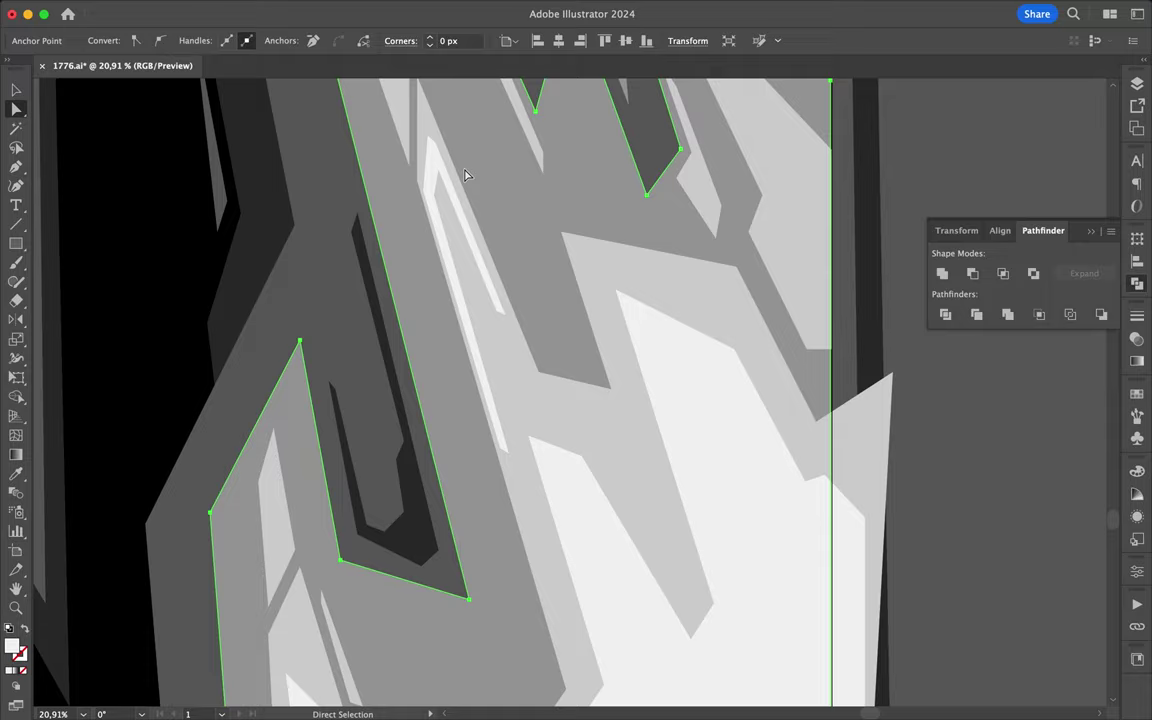
{"action": "left_click", "coordinate": [433, 188]}
{"action": "scroll", "coordinate": [535, 543], "scroll_direction": "down", "scroll_amount": 5}
{"action": "key", "text": "p"}
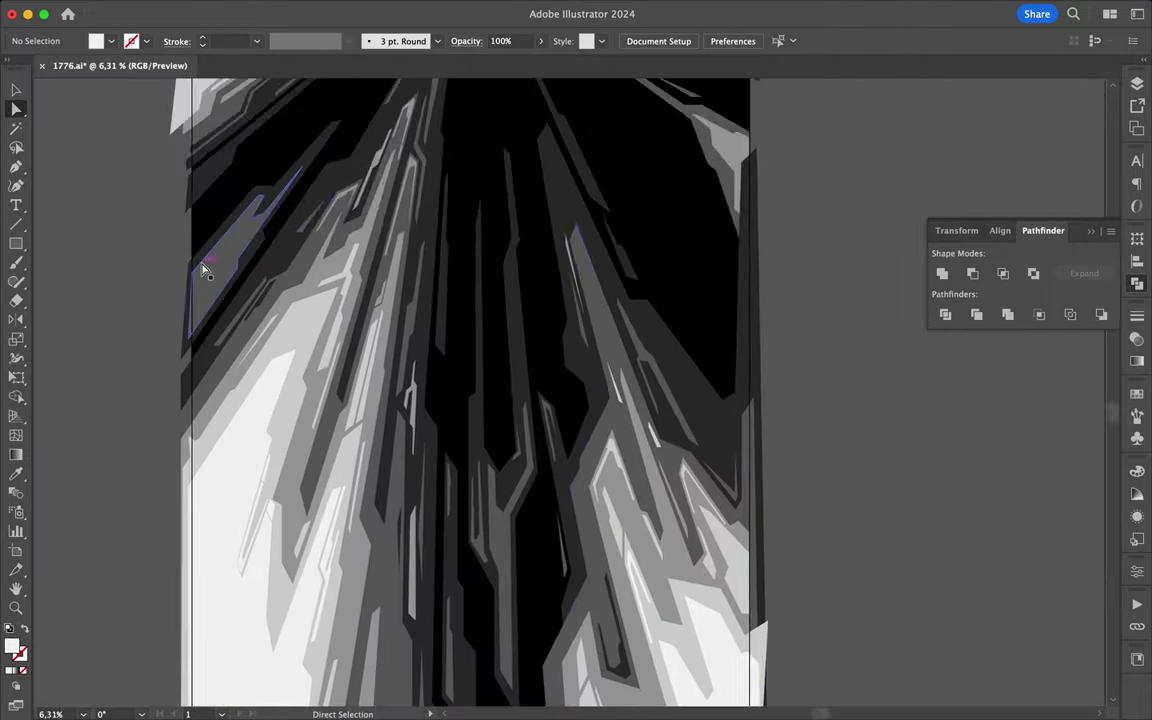
{"action": "scroll", "coordinate": [380, 470], "scroll_direction": "up", "scroll_amount": 4}
Start a new highlight along the left facade
{"action": "left_click", "coordinate": [378, 470]}
{"action": "left_click", "coordinate": [438, 368]}
{"action": "scroll", "coordinate": [381, 475], "scroll_direction": "up", "scroll_amount": 3}
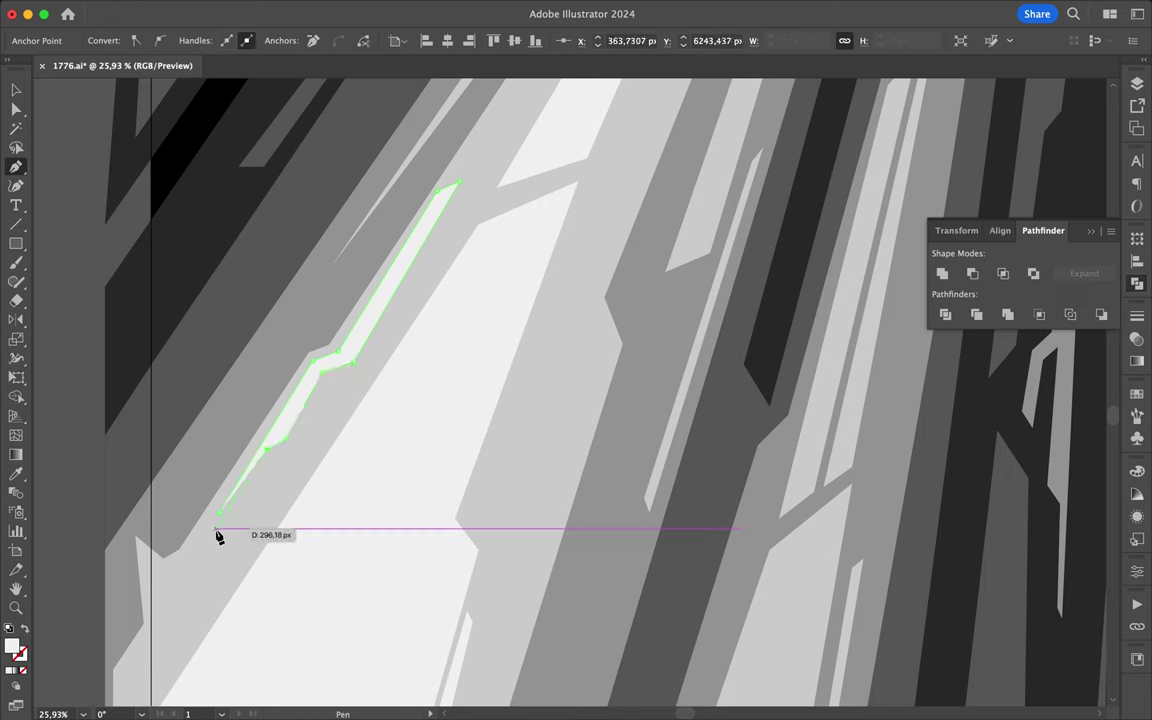
{"action": "scroll", "coordinate": [598, 318], "scroll_direction": "down", "scroll_amount": 3}
{"action": "scroll", "coordinate": [728, 219], "scroll_direction": "up", "scroll_amount": 4}
Draw and close a thin sliver along the upper-right facet edge
{"action": "left_click", "coordinate": [692, 167]}
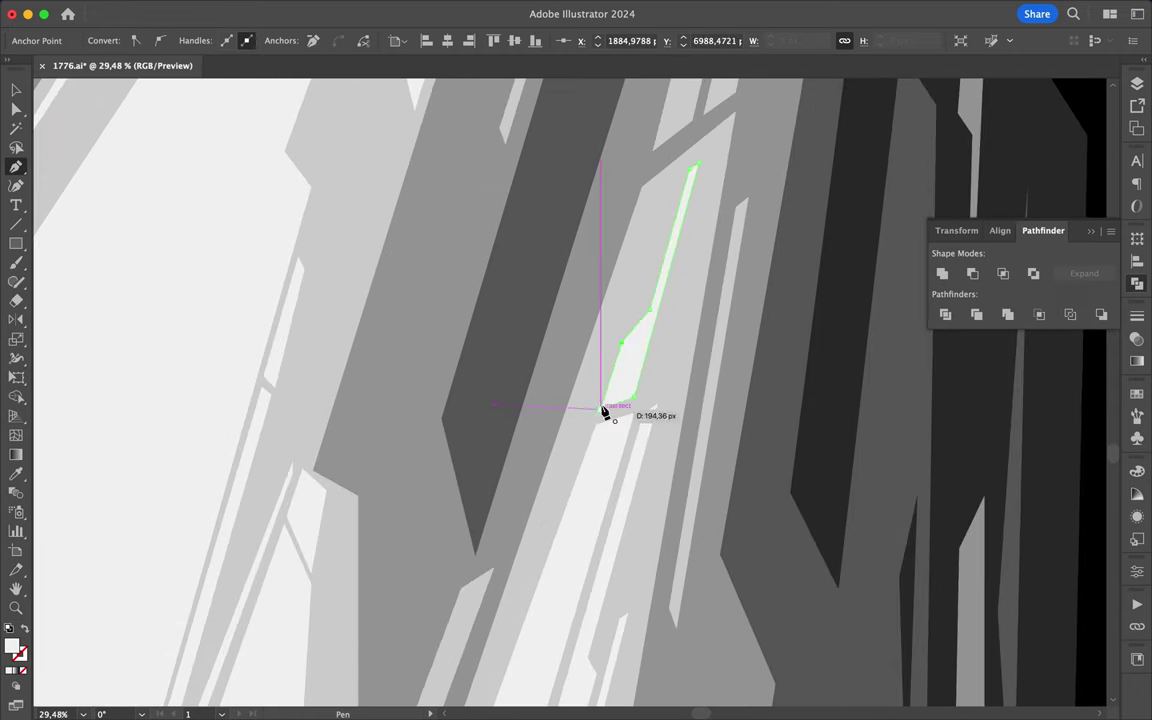
{"action": "scroll", "coordinate": [604, 412], "scroll_direction": "down", "scroll_amount": 3}
{"action": "scroll", "coordinate": [627, 360], "scroll_direction": "up", "scroll_amount": 2}
{"action": "scroll", "coordinate": [609, 249], "scroll_direction": "up", "scroll_amount": 4}
{"action": "left_click", "coordinate": [607, 238]}
{"action": "left_click", "coordinate": [566, 370]}
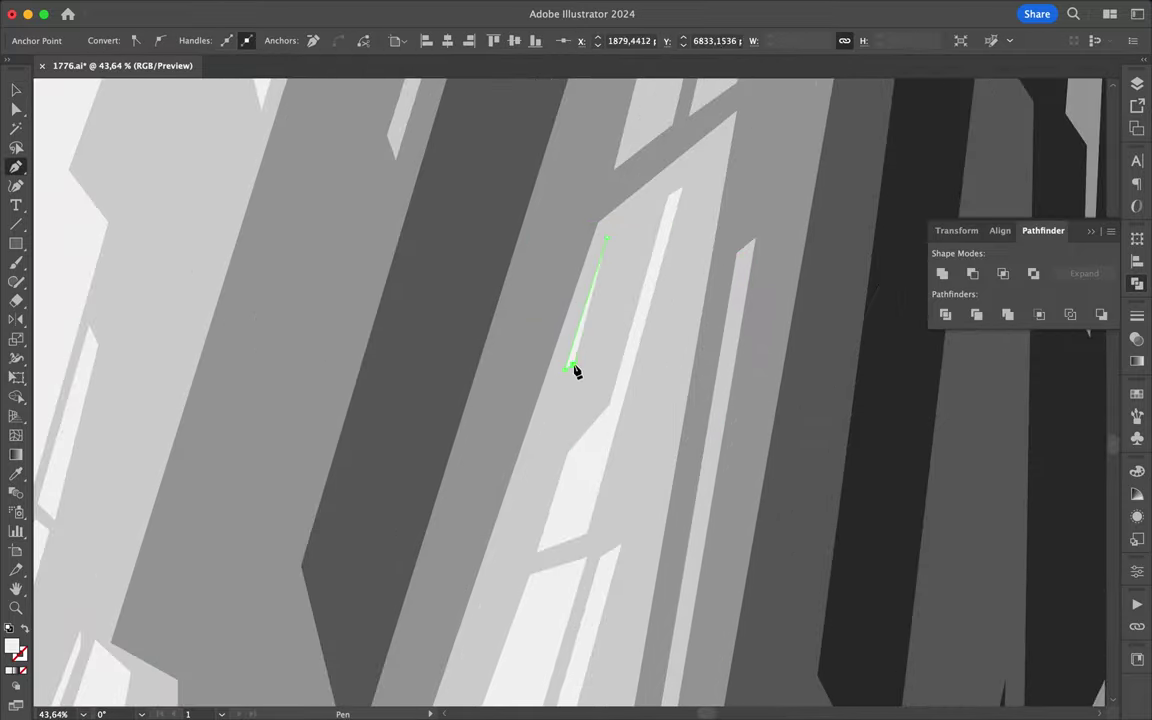
{"action": "left_click", "coordinate": [607, 238]}
{"action": "scroll", "coordinate": [610, 240], "scroll_direction": "up", "scroll_amount": 3}
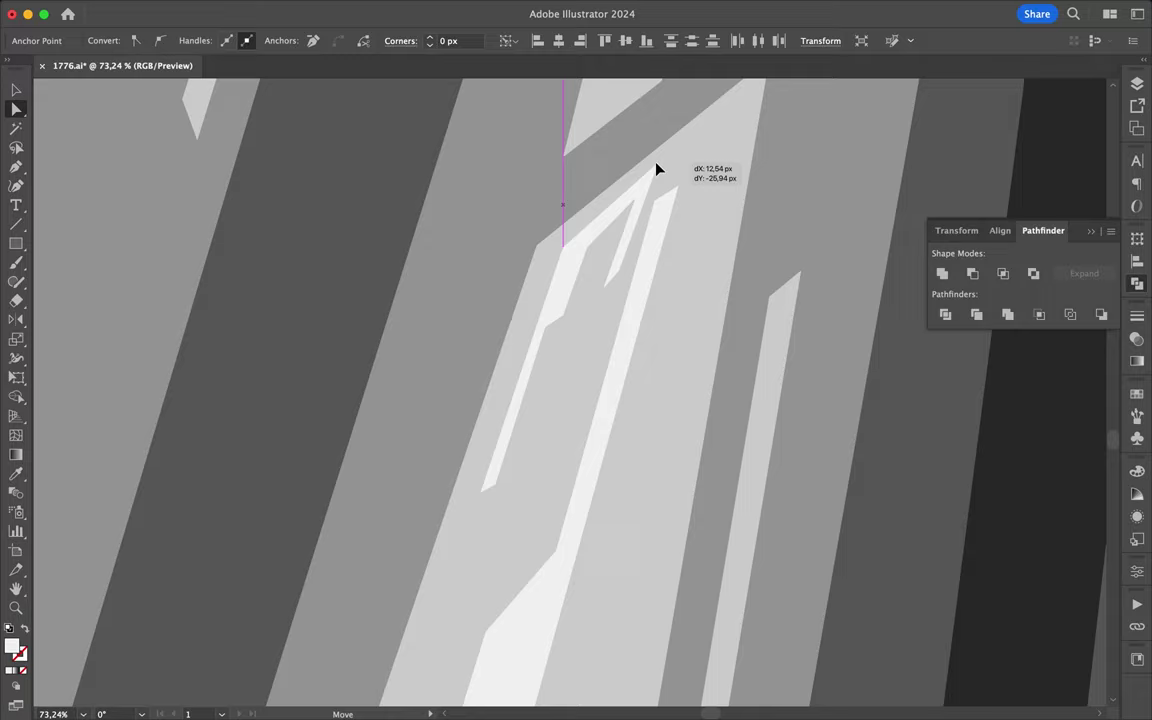
{"action": "scroll", "coordinate": [655, 172], "scroll_direction": "down", "scroll_amount": 4}
Begin another sliver from low on the facet up to its top anchors
{"action": "left_click", "coordinate": [569, 548]}
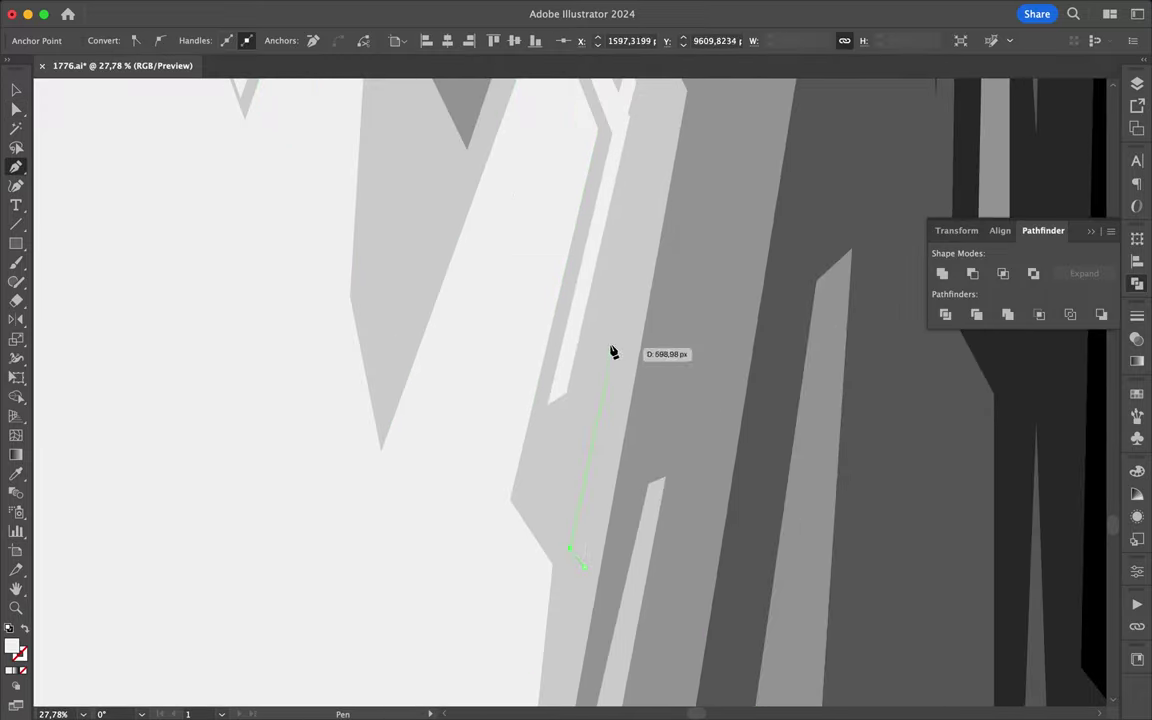
{"action": "left_click", "coordinate": [654, 93]}
{"action": "left_click", "coordinate": [663, 100]}
{"action": "scroll", "coordinate": [640, 200], "scroll_direction": "up", "scroll_amount": 1}
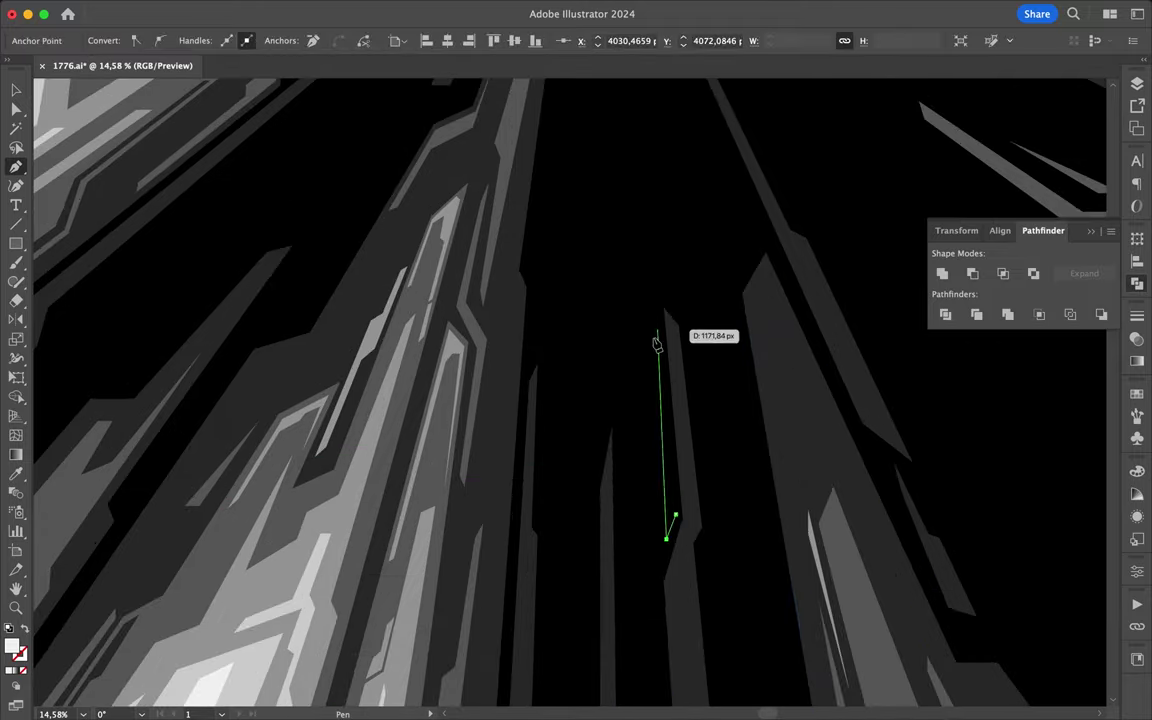
{"action": "scroll", "coordinate": [681, 561], "scroll_direction": "down", "scroll_amount": 2}
Draw a thin grey shape on the tower and nudge one anchor into place
{"action": "left_click", "coordinate": [643, 308]}
{"action": "left_click", "coordinate": [652, 634]}
{"action": "left_click", "coordinate": [667, 660]}
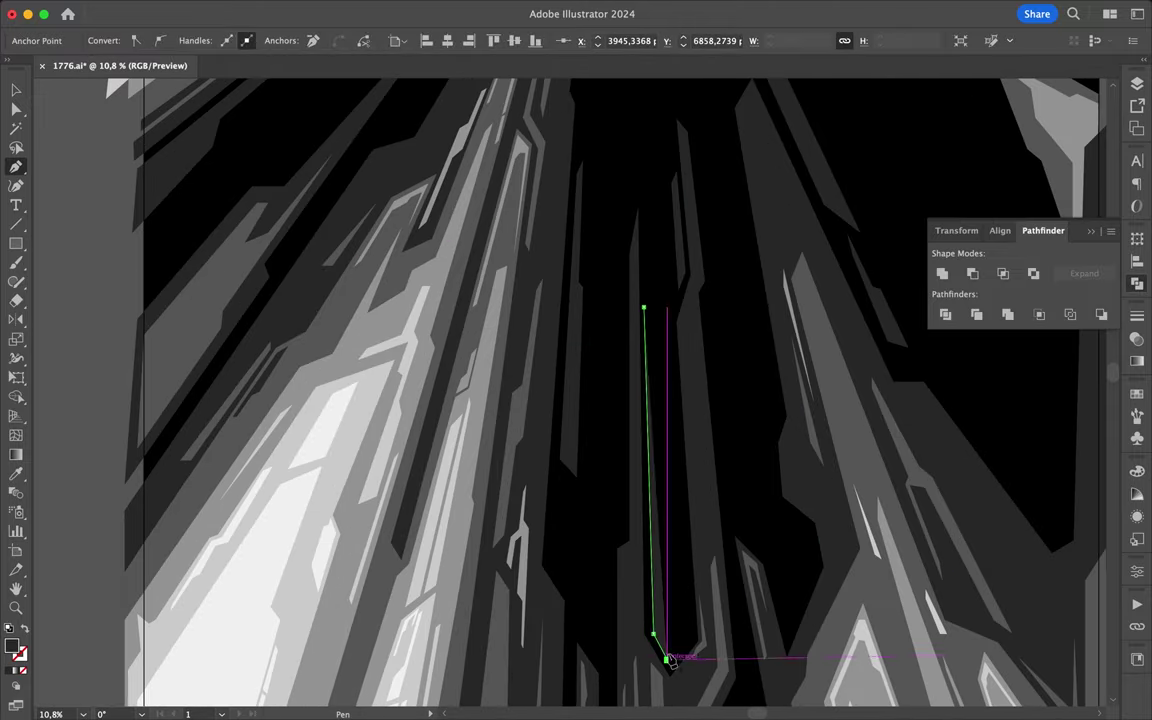
{"action": "left_click", "coordinate": [650, 291]}
{"action": "scroll", "coordinate": [673, 367], "scroll_direction": "up", "scroll_amount": 5}
{"action": "left_click_drag", "start_coordinate": [550, 311], "coordinate": [556, 319]}
Draw and close a narrow multi-point shape along the tower, then deselect it
{"action": "key", "text": "p"}
{"action": "left_click", "coordinate": [630, 356]}
{"action": "left_click", "coordinate": [650, 449]}
{"action": "left_click", "coordinate": [643, 461]}
{"action": "left_click", "coordinate": [643, 112]}
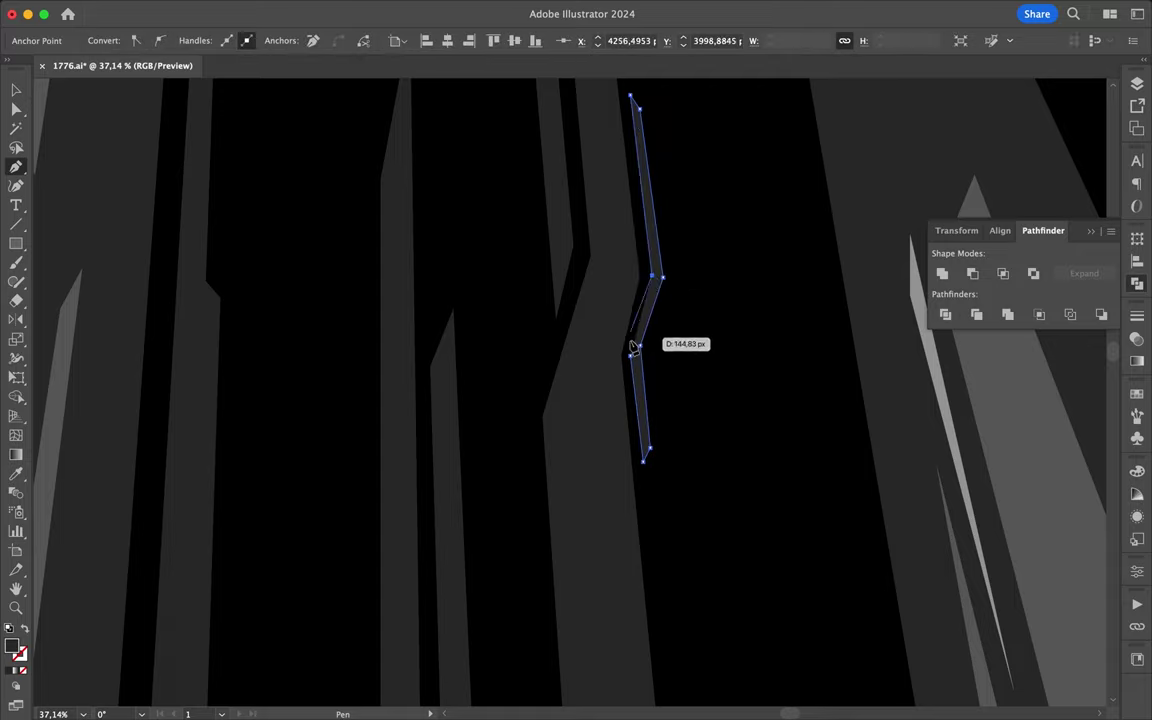
{"action": "scroll", "coordinate": [674, 342], "scroll_direction": "down", "scroll_amount": 3}
{"action": "scroll", "coordinate": [553, 380], "scroll_direction": "up", "scroll_amount": 3}
{"action": "key", "text": "super+shift+a"}
Draw and close a thin shape running downward across the tower
{"action": "left_click", "coordinate": [548, 525]}
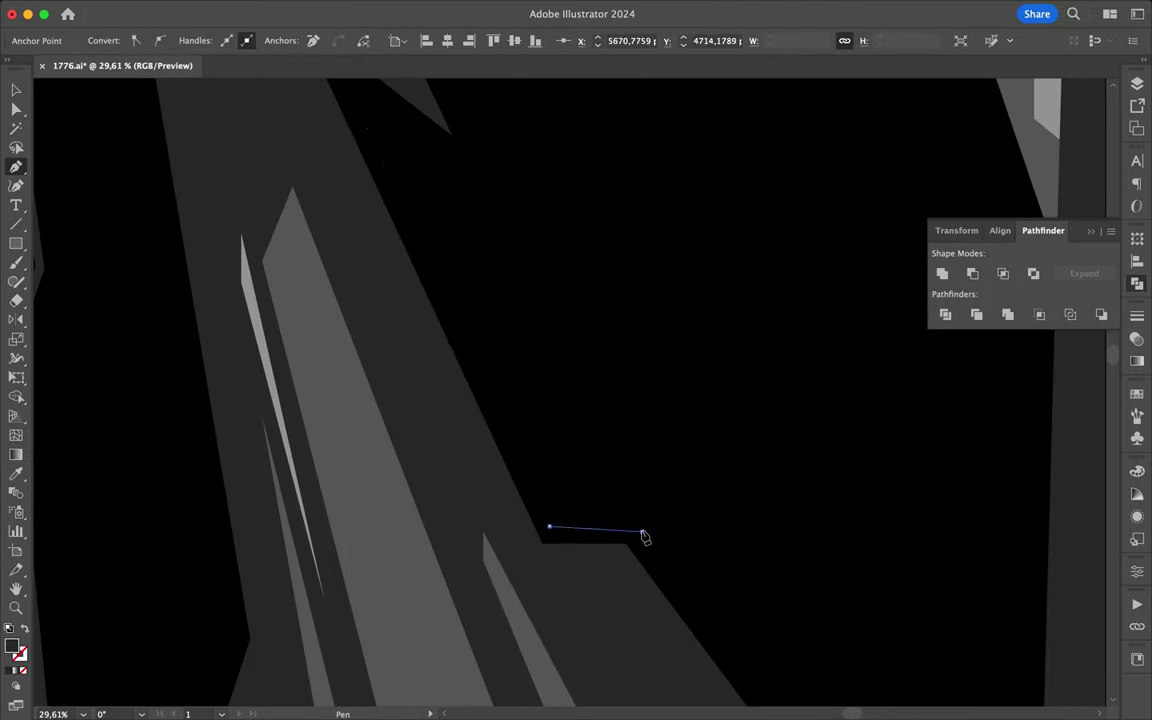
{"action": "left_click", "coordinate": [643, 535]}
{"action": "left_click", "coordinate": [725, 635]}
{"action": "left_click", "coordinate": [358, 104]}
{"action": "scroll", "coordinate": [362, 125], "scroll_direction": "down", "scroll_amount": 5}
{"action": "scroll", "coordinate": [362, 125], "scroll_direction": "up", "scroll_amount": 5}
Shift an anchor of the sliver to the right with Direct Selection
{"action": "key", "text": "super+shift+a"}
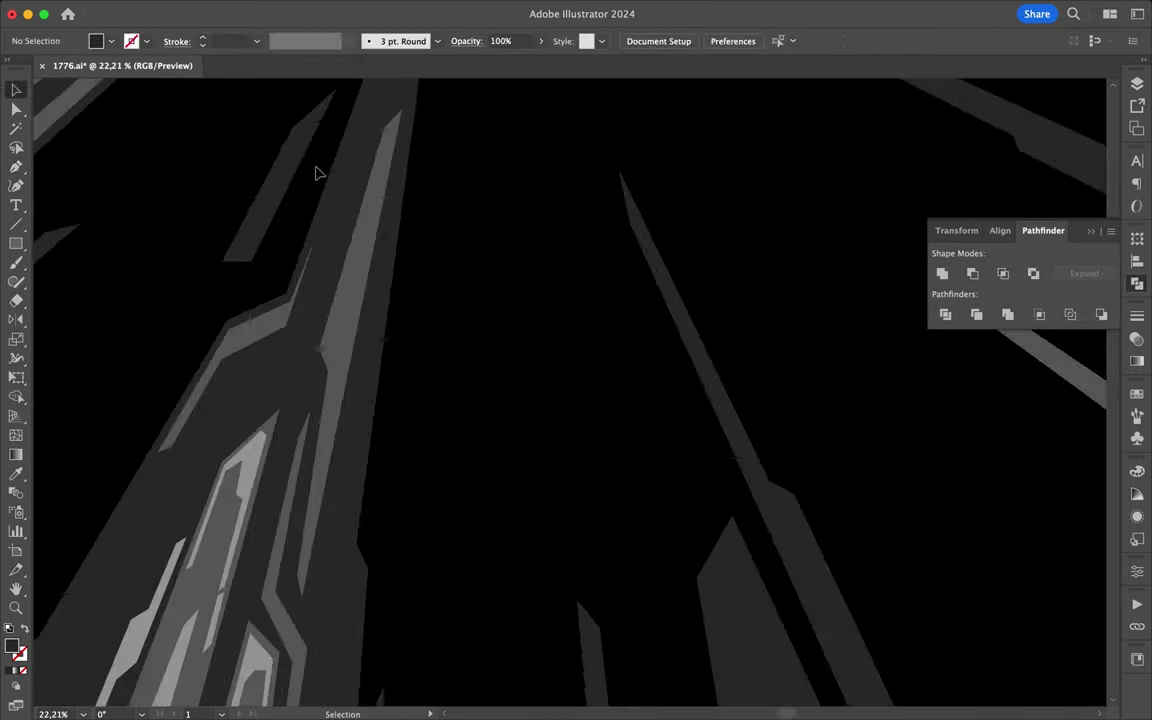
{"action": "key", "text": "a"}
{"action": "left_click_drag", "start_coordinate": [257, 265], "coordinate": [288, 265]}
{"action": "scroll", "coordinate": [254, 287], "scroll_direction": "down", "scroll_amount": 5}
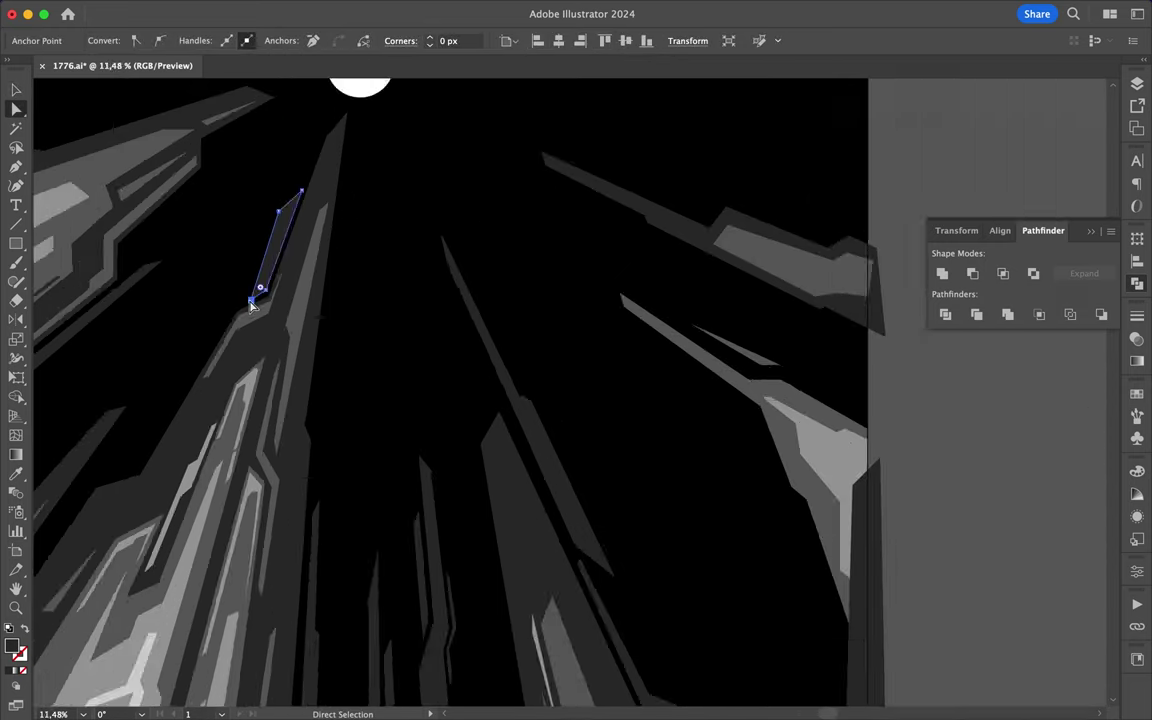
{"action": "key", "text": "super+shift+a"}
{"action": "scroll", "coordinate": [381, 270], "scroll_direction": "up", "scroll_amount": 5}
Draw a closed zig-zag polygon down the central tower and deselect it
{"action": "key", "text": "p"}
{"action": "left_click", "coordinate": [338, 150]}
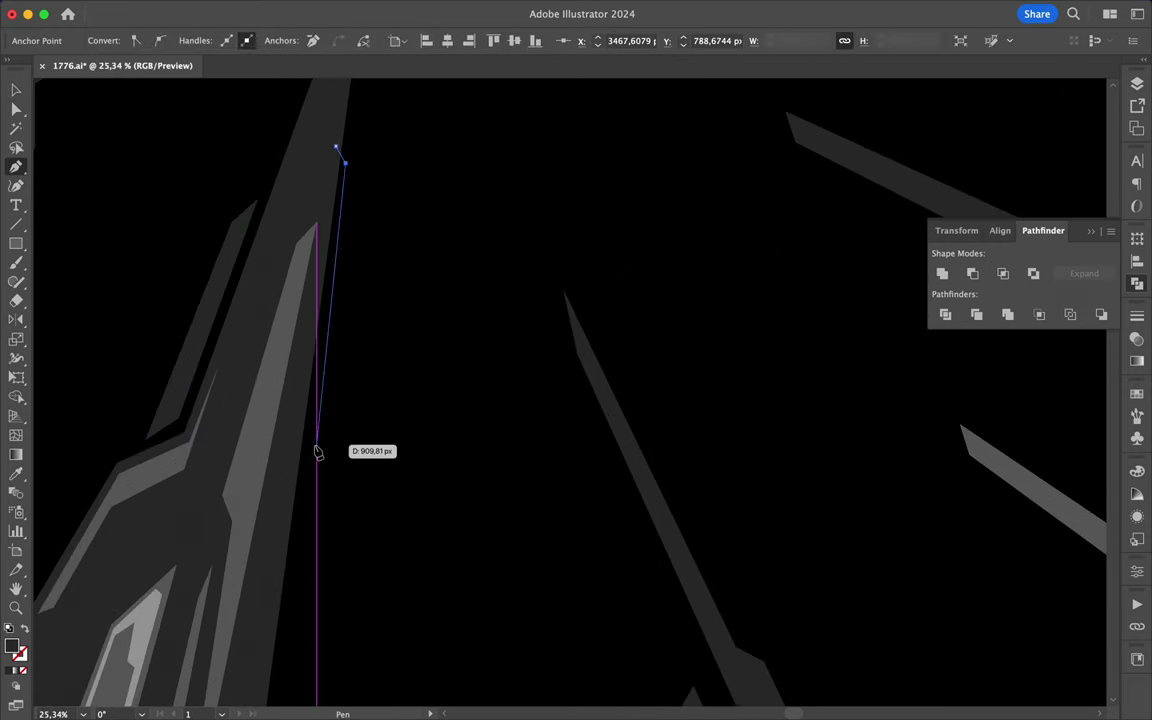
{"action": "scroll", "coordinate": [283, 548], "scroll_direction": "down", "scroll_amount": 5}
{"action": "key", "text": "super+shift+a"}
{"action": "scroll", "coordinate": [378, 311], "scroll_direction": "up", "scroll_amount": 5}
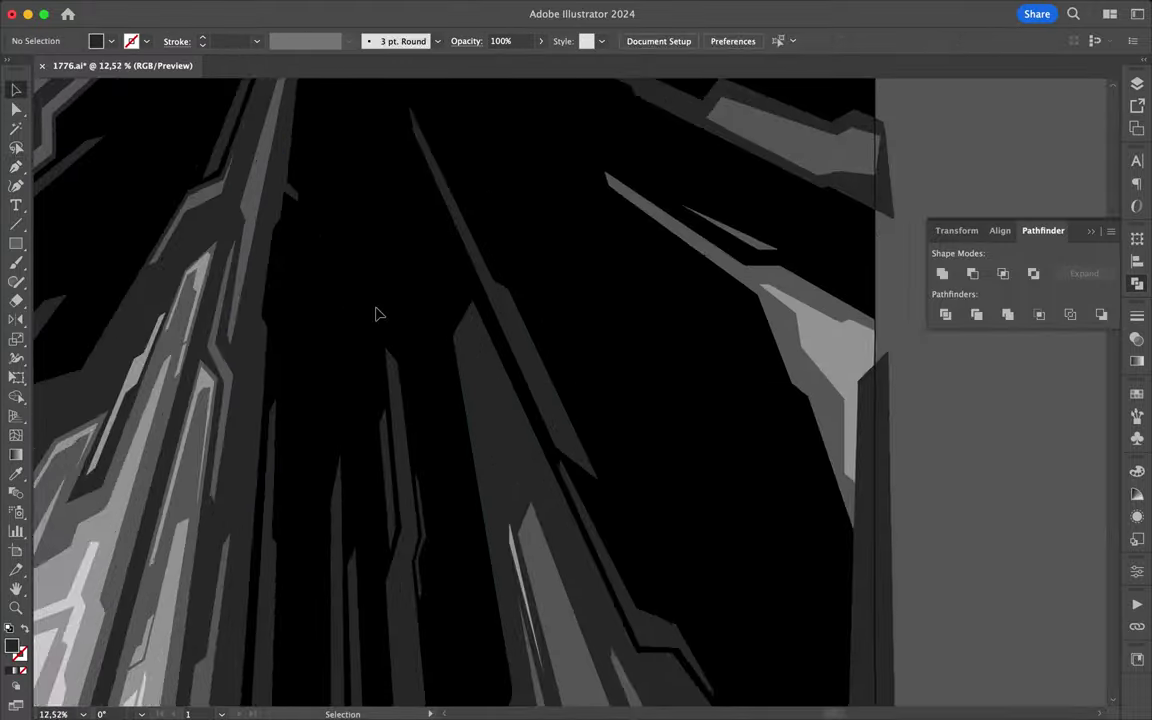
{"action": "left_click", "coordinate": [466, 244]}
{"action": "left_click", "coordinate": [458, 277]}
{"action": "left_click", "coordinate": [502, 533]}
{"action": "left_click", "coordinate": [480, 623]}
{"action": "left_click", "coordinate": [490, 681]}
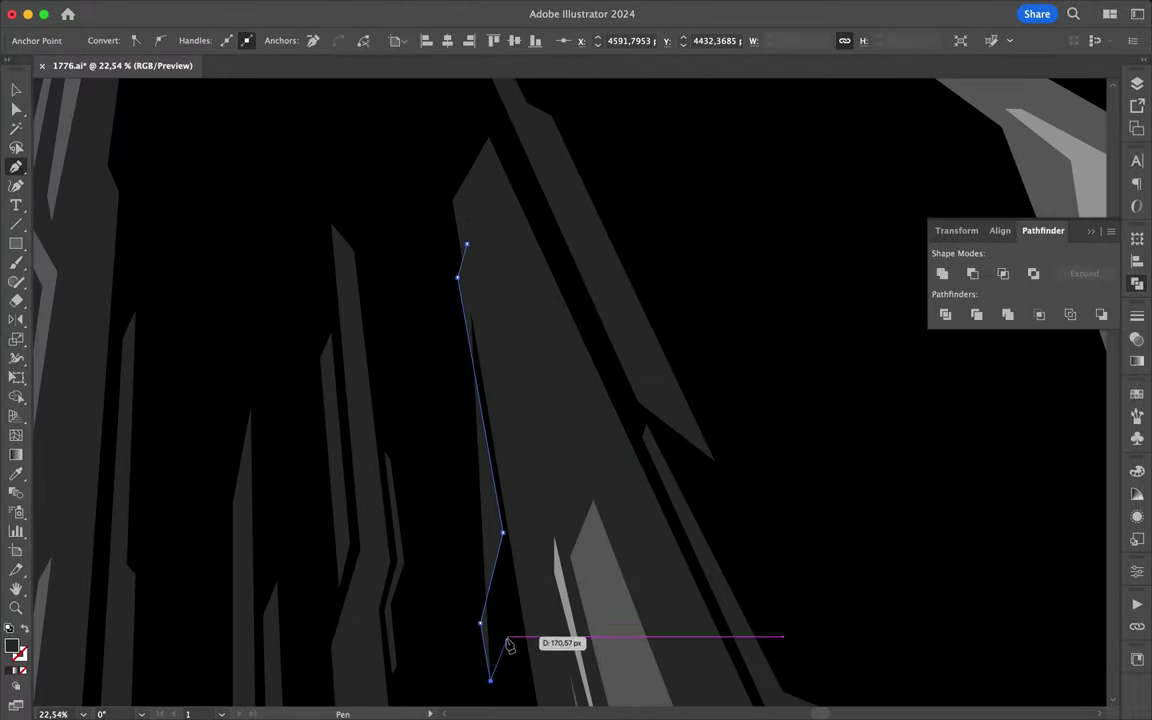
{"action": "scroll", "coordinate": [508, 645], "scroll_direction": "down", "scroll_amount": 5}
{"action": "scroll", "coordinate": [514, 450], "scroll_direction": "up", "scroll_amount": 5}
{"action": "left_click", "coordinate": [476, 180]}
{"action": "key", "text": "super+shift+a"}
Place the anchors of a facet shape on the right tower
{"action": "scroll", "coordinate": [766, 373], "scroll_direction": "down", "scroll_amount": 5}
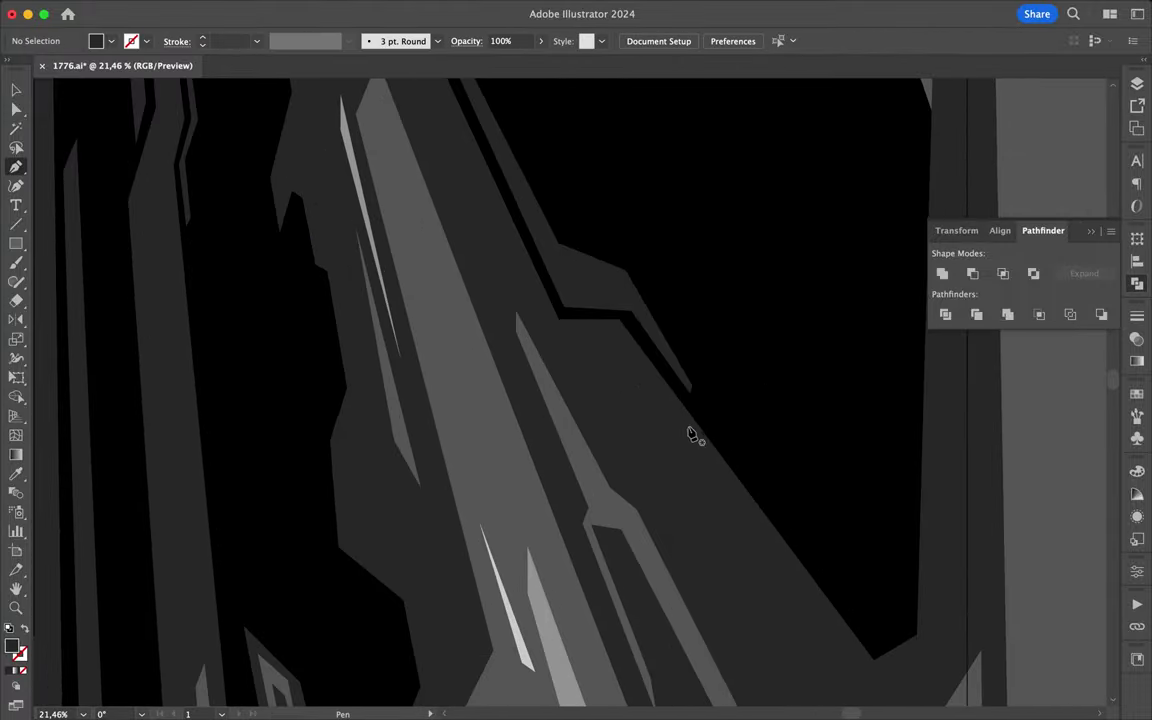
{"action": "left_click", "coordinate": [688, 425]}
{"action": "left_click", "coordinate": [712, 430]}
{"action": "left_click", "coordinate": [794, 530]}
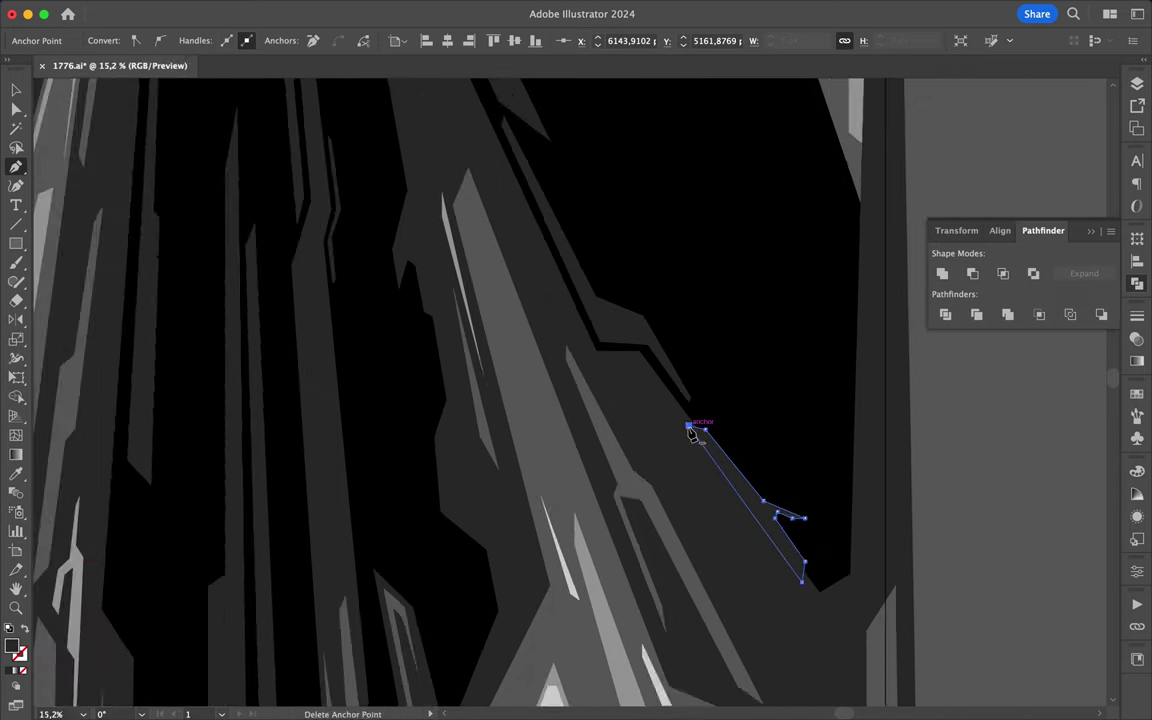
{"action": "scroll", "coordinate": [853, 620], "scroll_direction": "down", "scroll_amount": 2}
{"action": "scroll", "coordinate": [386, 334], "scroll_direction": "left", "scroll_amount": 5}
{"action": "scroll", "coordinate": [347, 321], "scroll_direction": "left", "scroll_amount": 5}
Draw a closed thin shape along the left tower and reshape it by moving an anchor
{"action": "left_click", "coordinate": [166, 400]}
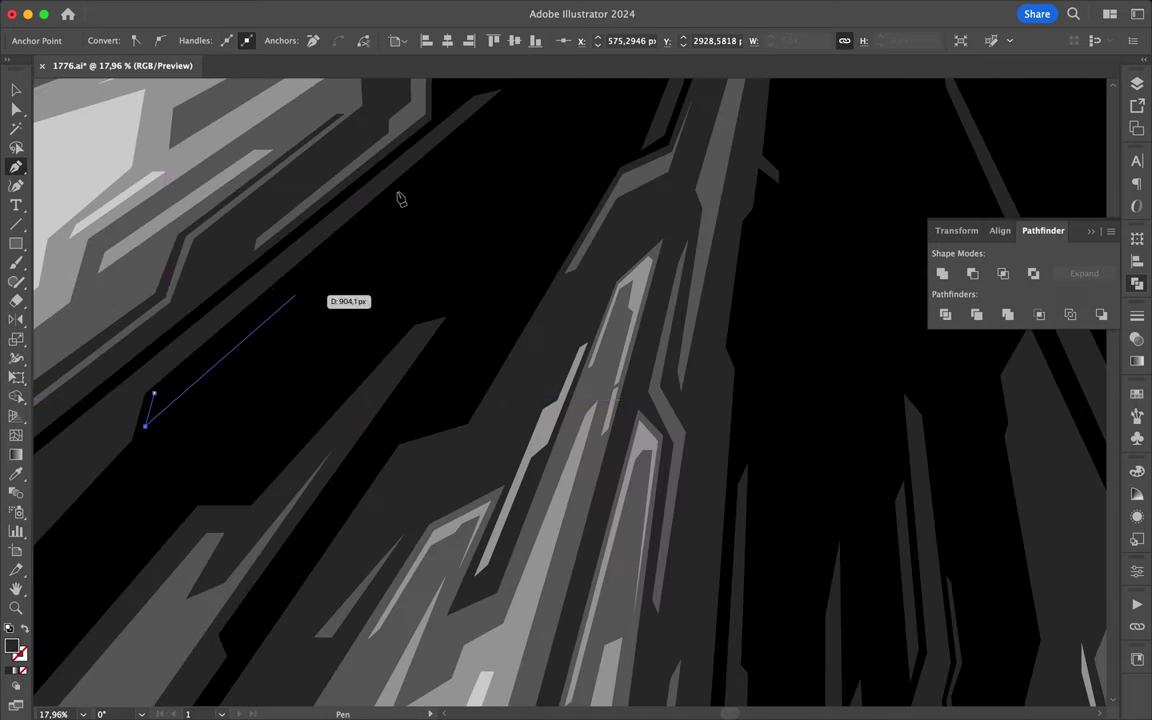
{"action": "left_click", "coordinate": [468, 129]}
{"action": "left_click", "coordinate": [144, 424]}
{"action": "left_click", "coordinate": [160, 399]}
{"action": "key", "text": "a"}
{"action": "left_click_drag", "start_coordinate": [226, 536], "coordinate": [231, 528]}
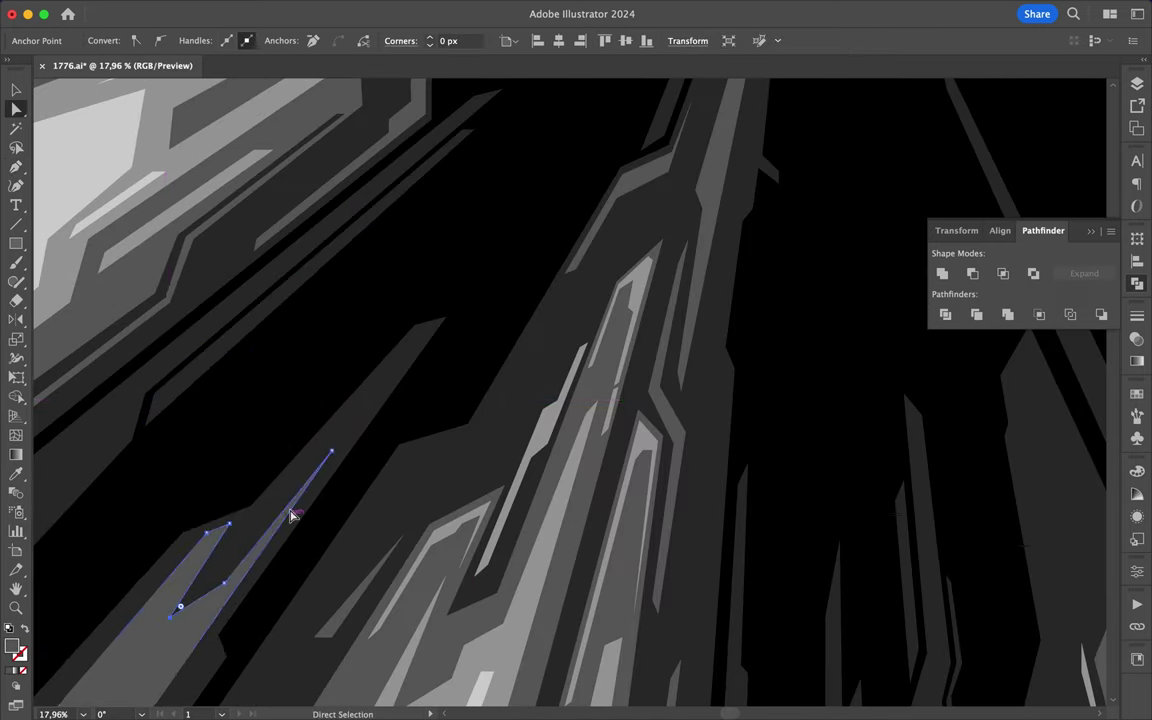
{"action": "scroll", "coordinate": [314, 411], "scroll_direction": "up", "scroll_amount": 3}
Add points to the small shape, then deselect it
{"action": "key", "text": "p"}
{"action": "left_click", "coordinate": [411, 386]}
{"action": "left_click", "coordinate": [489, 303]}
{"action": "scroll", "coordinate": [400, 420], "scroll_direction": "down", "scroll_amount": 5}
{"action": "key", "text": "i"}
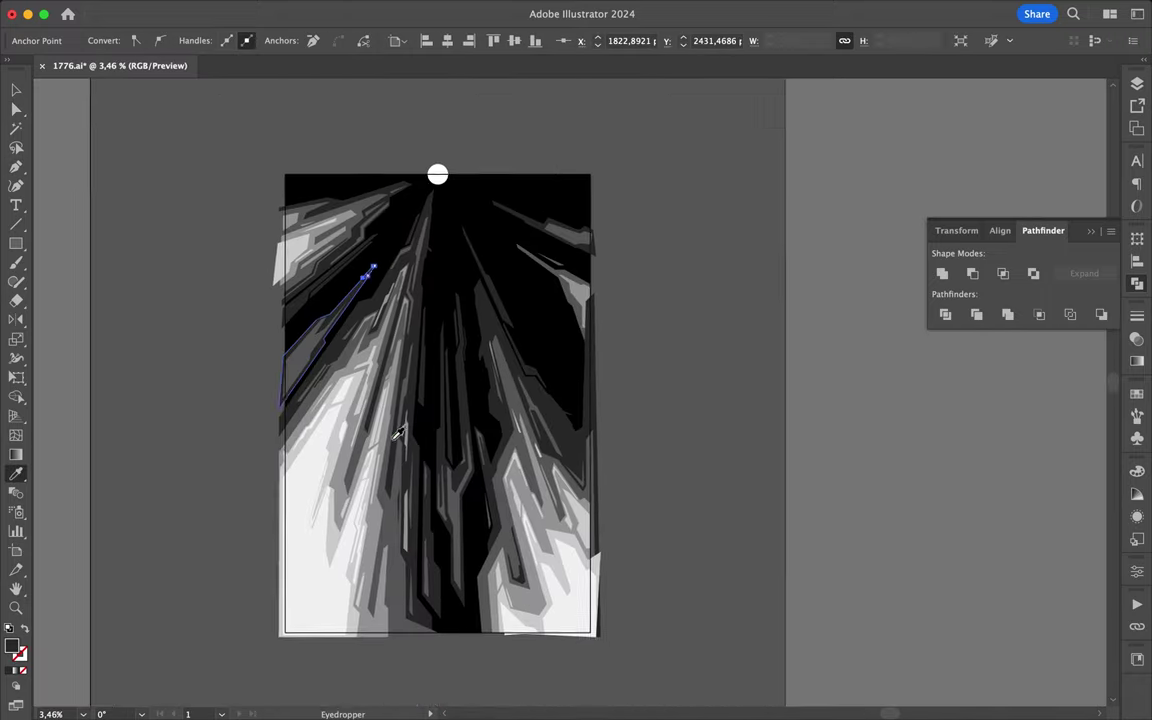
{"action": "key", "text": "ctrl+shift+a"}
{"action": "scroll", "coordinate": [522, 211], "scroll_direction": "up", "scroll_amount": 2}
{"action": "scroll", "coordinate": [527, 190], "scroll_direction": "up", "scroll_amount": 3}
{"action": "scroll", "coordinate": [400, 300], "scroll_direction": "up", "scroll_amount": 3}
Start a long shape near the tower top and move its top anchor slightly left
{"action": "key", "text": "p"}
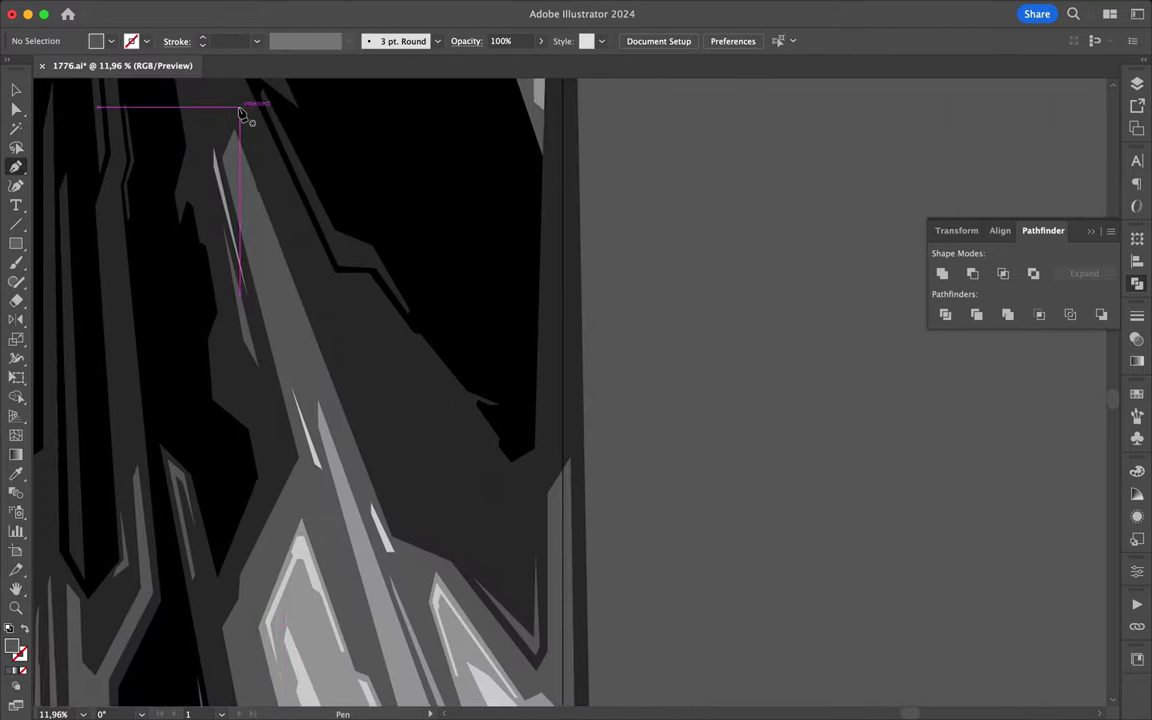
{"action": "scroll", "coordinate": [262, 160], "scroll_direction": "up", "scroll_amount": 3}
{"action": "scroll", "coordinate": [262, 160], "scroll_direction": "left", "scroll_amount": 1}
{"action": "left_click", "coordinate": [241, 122]}
{"action": "left_click", "coordinate": [362, 439]}
{"action": "key", "text": "a"}
{"action": "left_click_drag", "start_coordinate": [241, 122], "coordinate": [235, 123]}
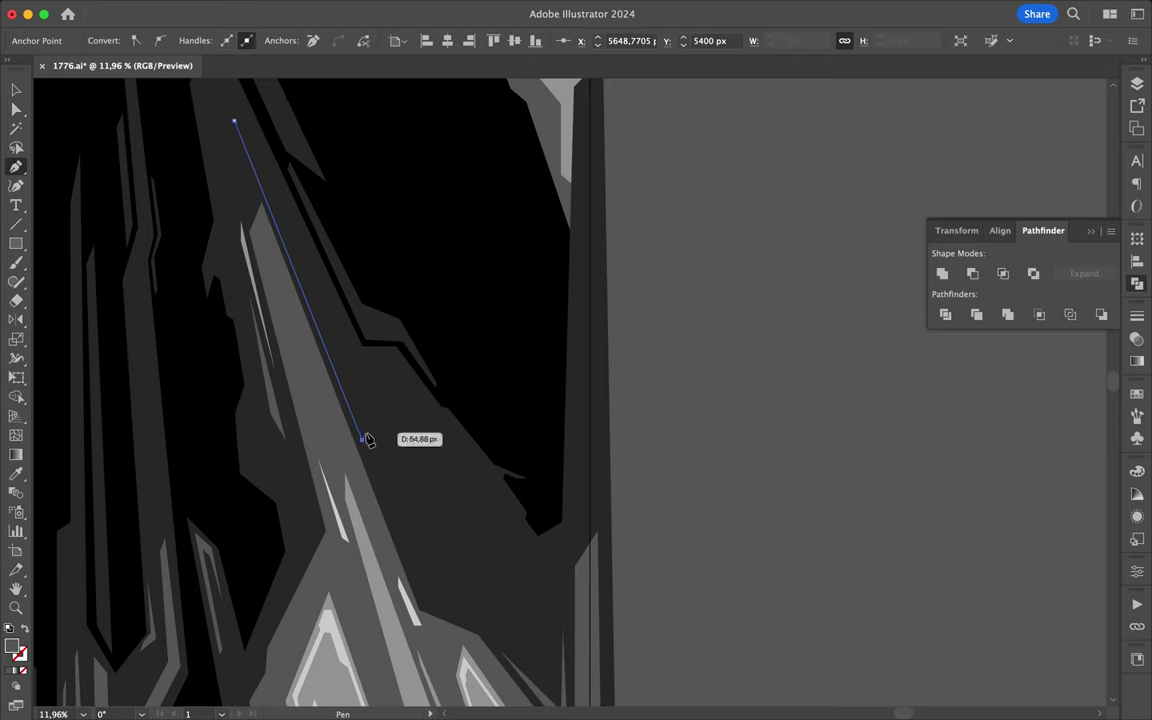
Add the lower anchors to finish the long grey shape
{"action": "scroll", "coordinate": [291, 248], "scroll_direction": "up", "scroll_amount": 3}
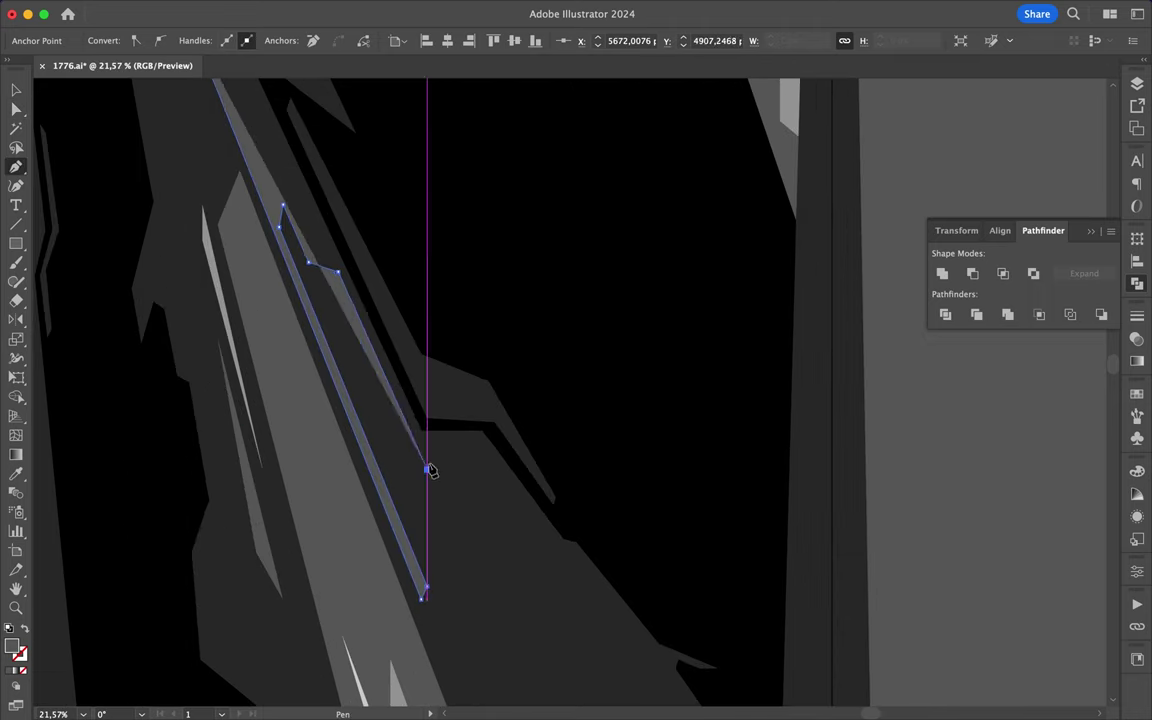
{"action": "scroll", "coordinate": [334, 250], "scroll_direction": "up", "scroll_amount": 3}
{"action": "scroll", "coordinate": [306, 224], "scroll_direction": "down", "scroll_amount": 2}
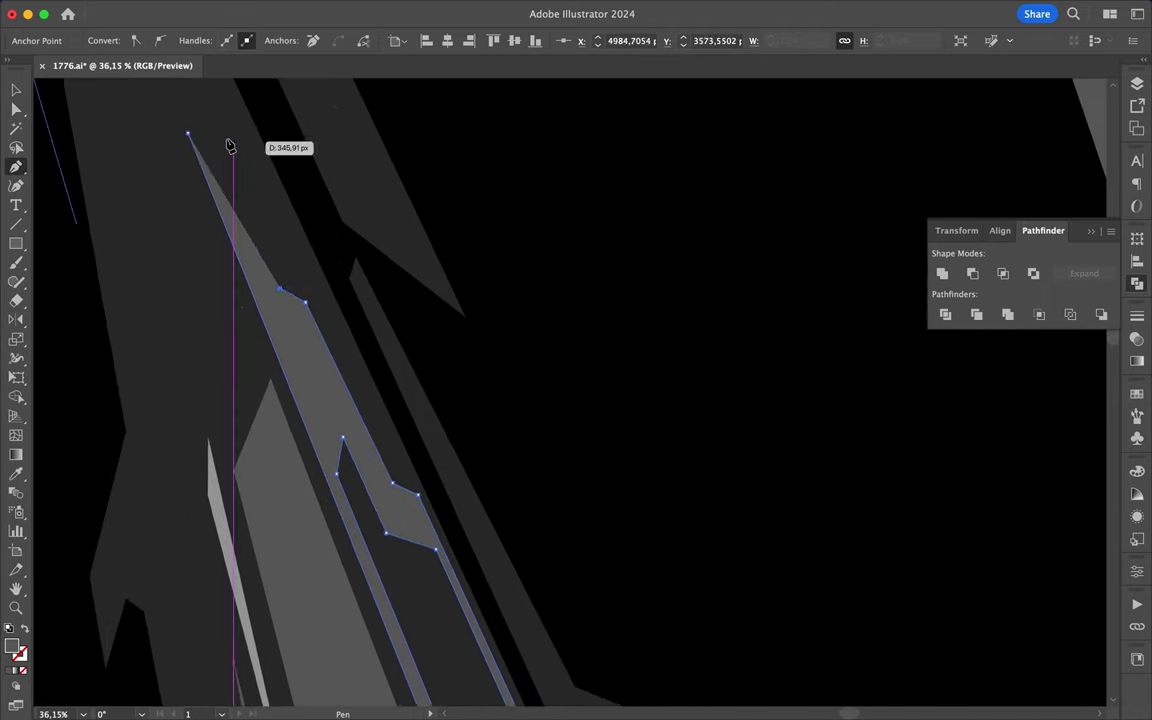
{"action": "scroll", "coordinate": [213, 185], "scroll_direction": "down", "scroll_amount": 5}
{"action": "left_click", "coordinate": [320, 437]}
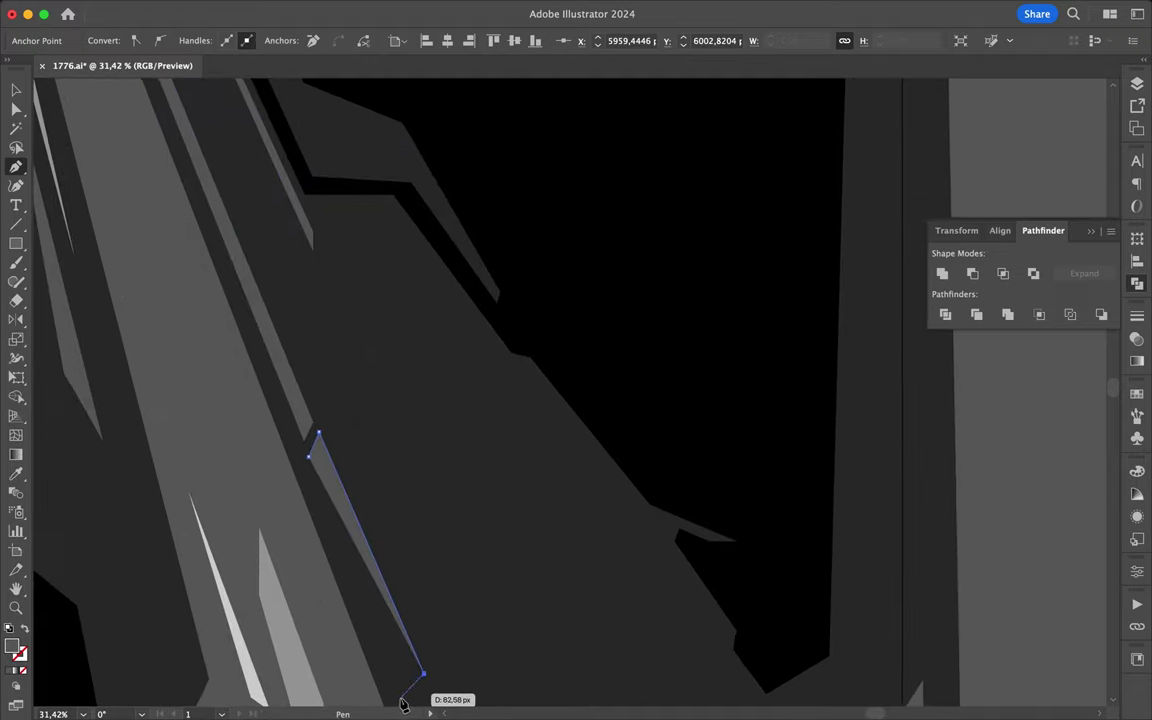
{"action": "left_click", "coordinate": [403, 705]}
{"action": "scroll", "coordinate": [367, 296], "scroll_direction": "down", "scroll_amount": 5}
{"action": "scroll", "coordinate": [254, 336], "scroll_direction": "up", "scroll_amount": 5}
Draw a closed five-point grey polygon on the tower
{"action": "left_click", "coordinate": [230, 350]}
{"action": "left_click", "coordinate": [243, 487]}
{"action": "left_click", "coordinate": [360, 574]}
{"action": "left_click", "coordinate": [381, 522]}
{"action": "left_click", "coordinate": [258, 288]}
{"action": "left_click", "coordinate": [230, 350]}
{"action": "scroll", "coordinate": [200, 260], "scroll_direction": "down", "scroll_amount": 5}
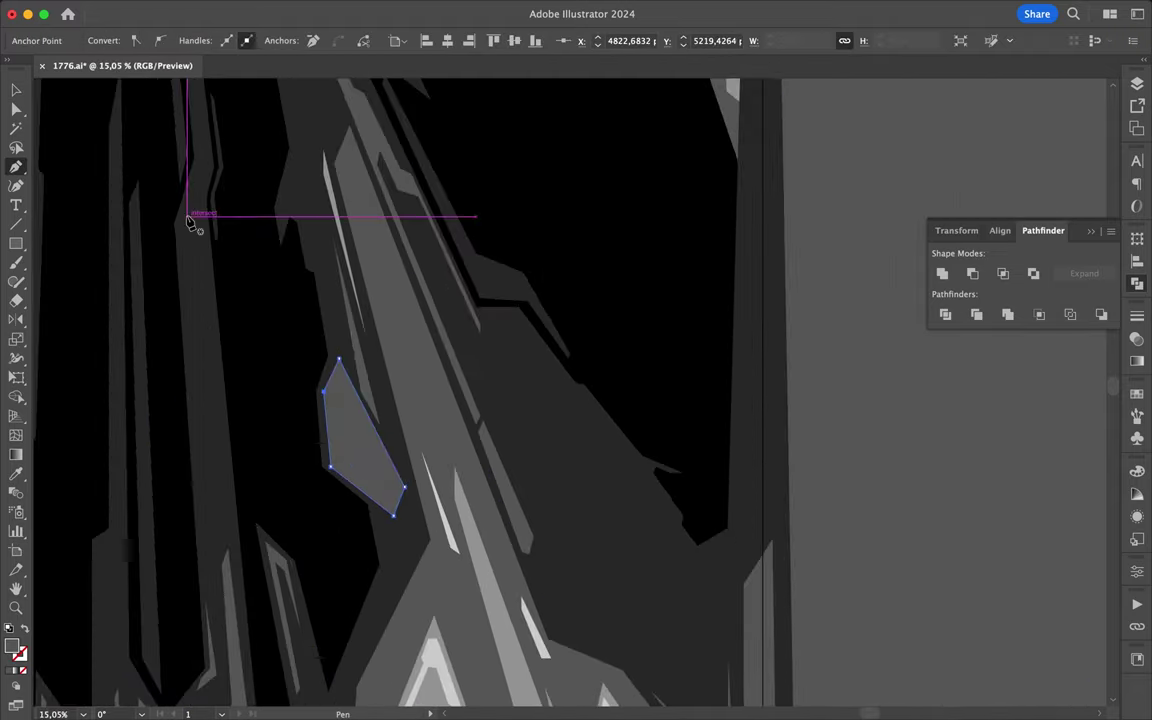
Draw a thin sliver along the left tower and reposition its lower anchor
{"action": "left_click", "coordinate": [196, 201]}
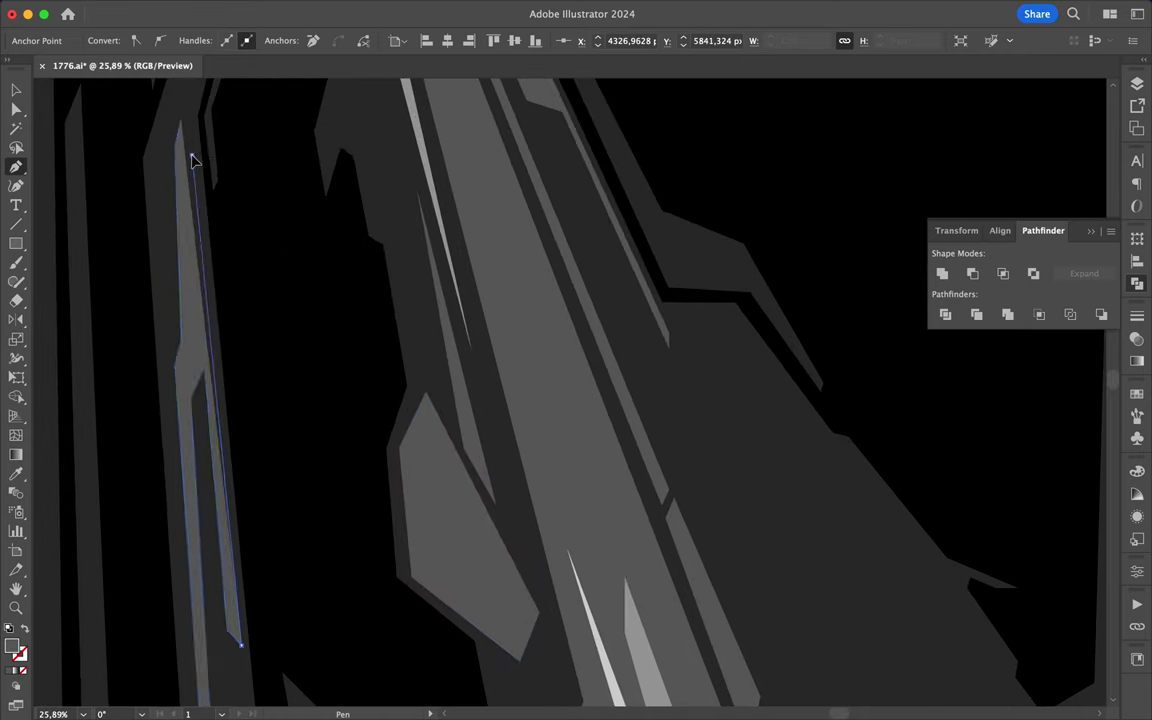
{"action": "left_click", "coordinate": [211, 193]}
{"action": "key", "text": "a"}
{"action": "scroll", "coordinate": [286, 237], "scroll_direction": "down", "scroll_amount": 5}
{"action": "scroll", "coordinate": [286, 237], "scroll_direction": "up", "scroll_amount": 5}
{"action": "left_click_drag", "start_coordinate": [334, 637], "coordinate": [334, 643]}
Move another tower polygon into place
{"action": "scroll", "coordinate": [514, 540], "scroll_direction": "down", "scroll_amount": 5}
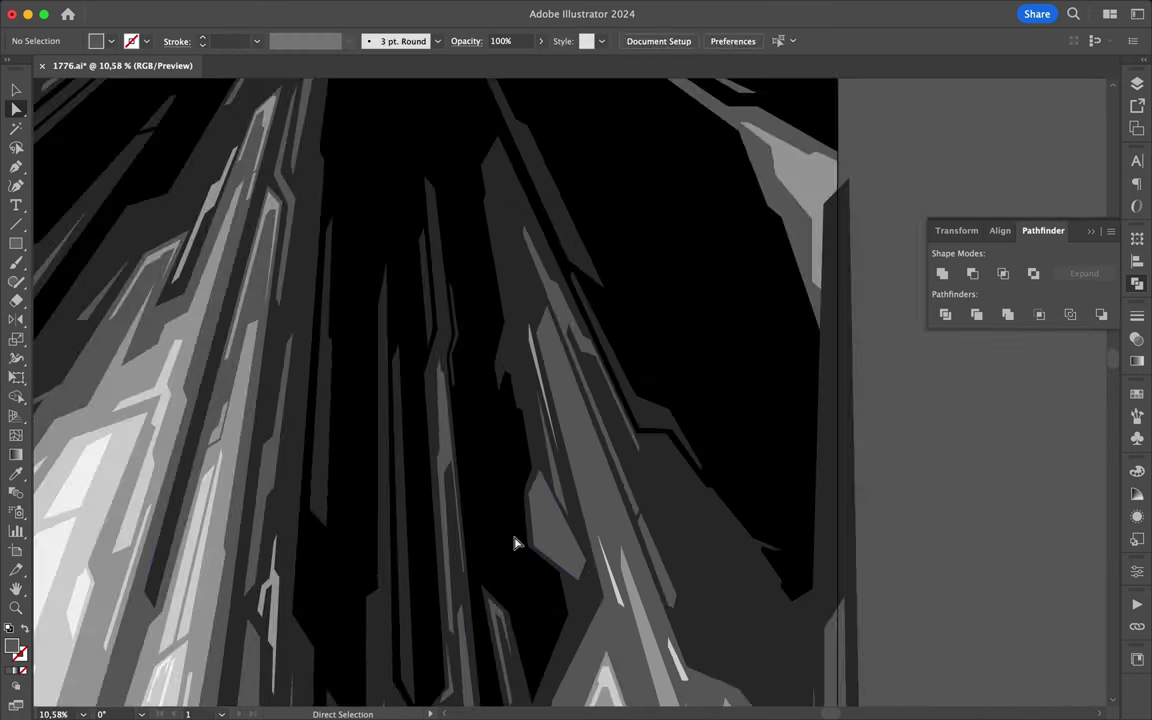
{"action": "scroll", "coordinate": [604, 553], "scroll_direction": "up", "scroll_amount": 3}
{"action": "left_click_drag", "start_coordinate": [604, 553], "coordinate": [557, 498]}
{"action": "scroll", "coordinate": [815, 440], "scroll_direction": "down", "scroll_amount": 3}
Draw a new five-point facet shape on the right tower
{"action": "key", "text": "p"}
{"action": "left_click", "coordinate": [768, 357]}
{"action": "left_click", "coordinate": [747, 384]}
{"action": "left_click", "coordinate": [818, 548]}
{"action": "left_click", "coordinate": [846, 604]}
{"action": "left_click", "coordinate": [864, 604]}
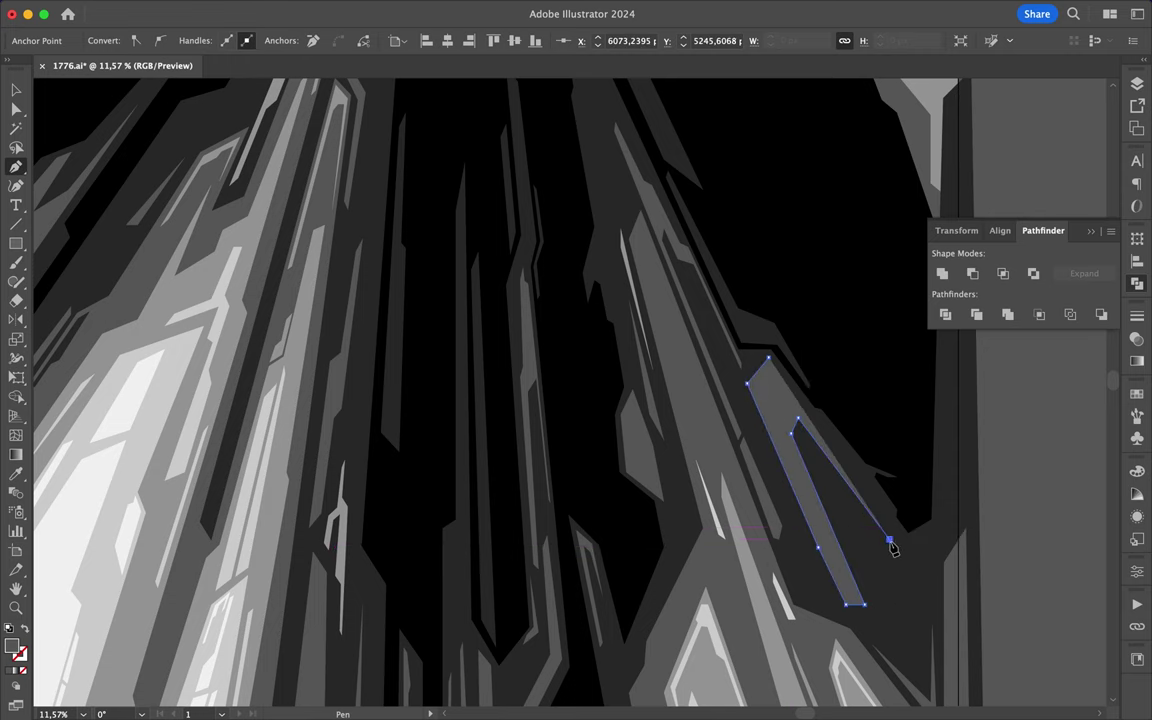
{"action": "scroll", "coordinate": [893, 548], "scroll_direction": "up", "scroll_amount": 3}
{"action": "scroll", "coordinate": [792, 451], "scroll_direction": "down", "scroll_amount": 2}
{"action": "left_click_drag", "start_coordinate": [649, 259], "coordinate": [666, 280]}
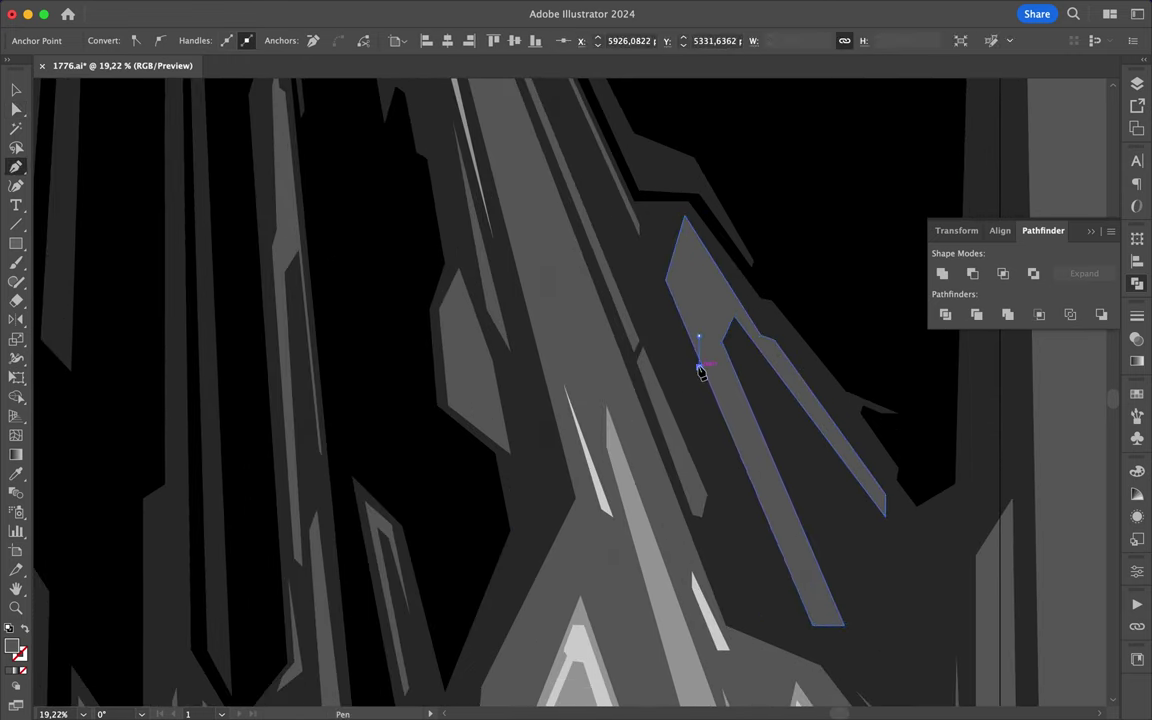
{"action": "scroll", "coordinate": [828, 527], "scroll_direction": "down", "scroll_amount": 2}
{"action": "scroll", "coordinate": [753, 478], "scroll_direction": "up", "scroll_amount": 4}
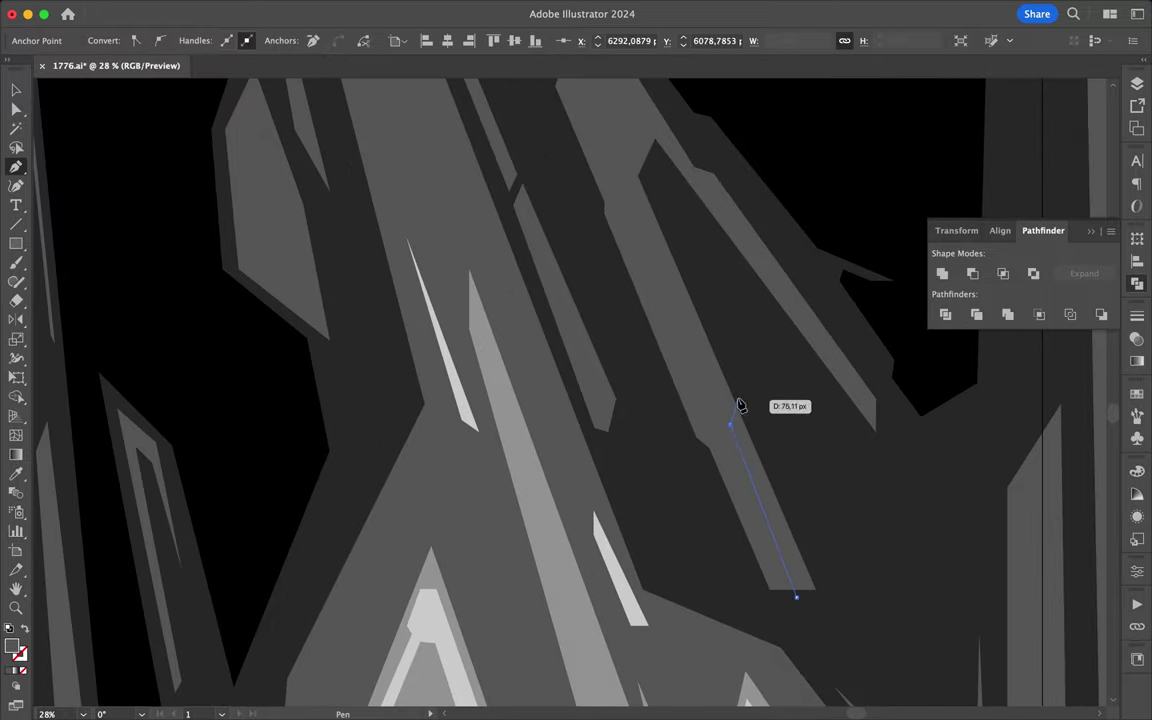
Reshape the facet by dragging one of its anchors up and left
{"action": "left_click", "coordinate": [792, 455]}
{"action": "key", "text": "a"}
{"action": "scroll", "coordinate": [823, 545], "scroll_direction": "down", "scroll_amount": 3}
{"action": "scroll", "coordinate": [751, 442], "scroll_direction": "up", "scroll_amount": 3}
{"action": "scroll", "coordinate": [765, 462], "scroll_direction": "up", "scroll_amount": 3}
{"action": "mouse_move", "coordinate": [765, 462]}
{"action": "left_mouse_down"}
{"action": "mouse_move", "coordinate": [812, 566]}
{"action": "mouse_move", "coordinate": [720, 532]}
{"action": "mouse_move", "coordinate": [740, 352]}
{"action": "mouse_move", "coordinate": [728, 365]}
{"action": "left_mouse_up"}
{"action": "scroll", "coordinate": [826, 597], "scroll_direction": "down", "scroll_amount": 3}
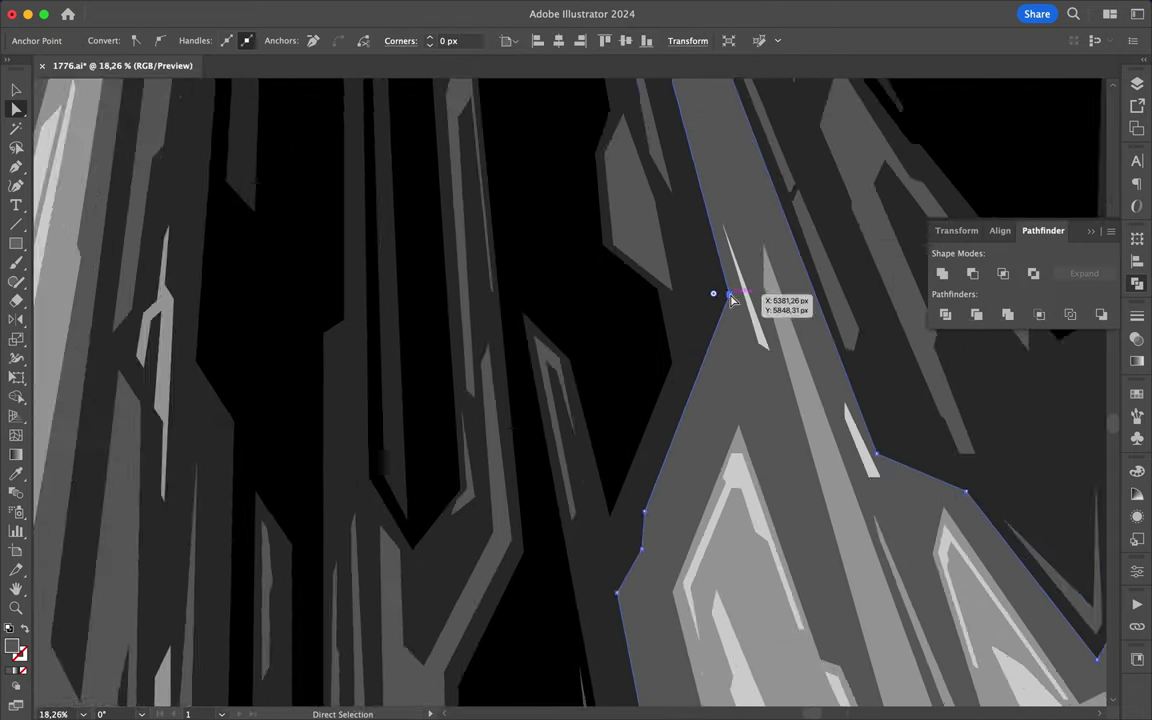
{"action": "scroll", "coordinate": [706, 376], "scroll_direction": "down", "scroll_amount": 2}
Draw a new thin strip running diagonally along the tower
{"action": "key", "text": "p"}
{"action": "scroll", "coordinate": [727, 445], "scroll_direction": "up", "scroll_amount": 3}
{"action": "left_click", "coordinate": [632, 125]}
{"action": "left_click", "coordinate": [770, 550]}
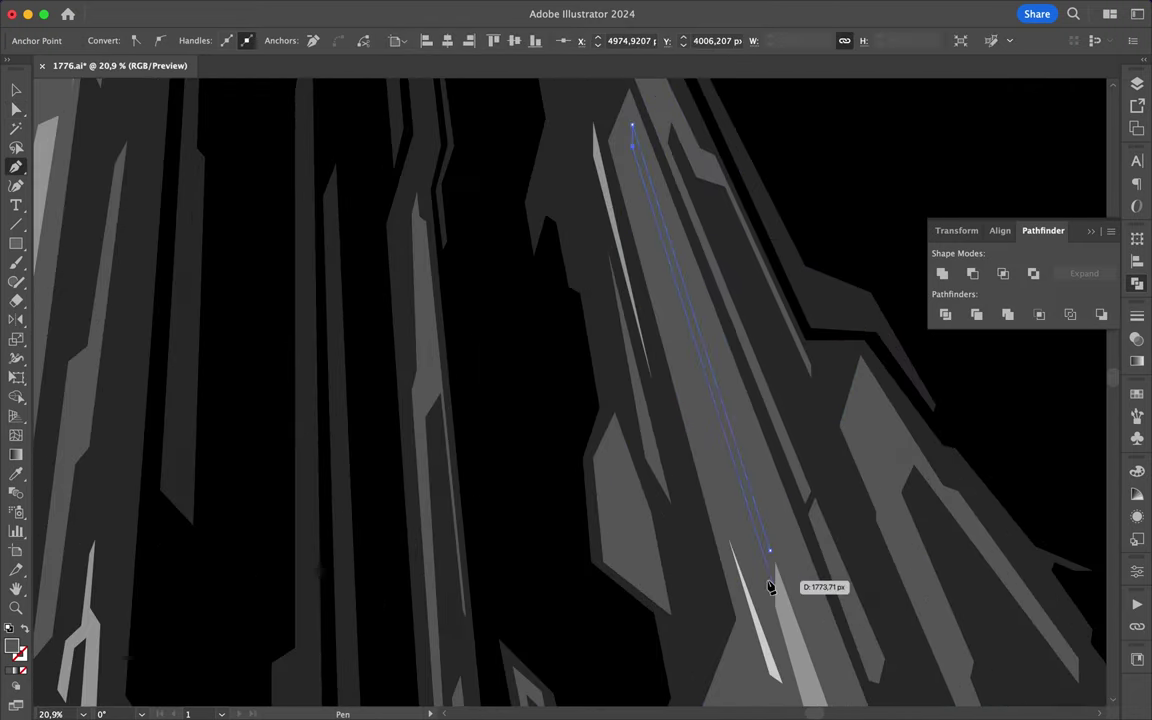
{"action": "scroll", "coordinate": [800, 608], "scroll_direction": "down", "scroll_amount": 5}
Clear the selection and view the whole artwork full screen
{"action": "key", "text": "v"}
{"action": "left_click", "coordinate": [923, 537]}
{"action": "key", "text": "f"}
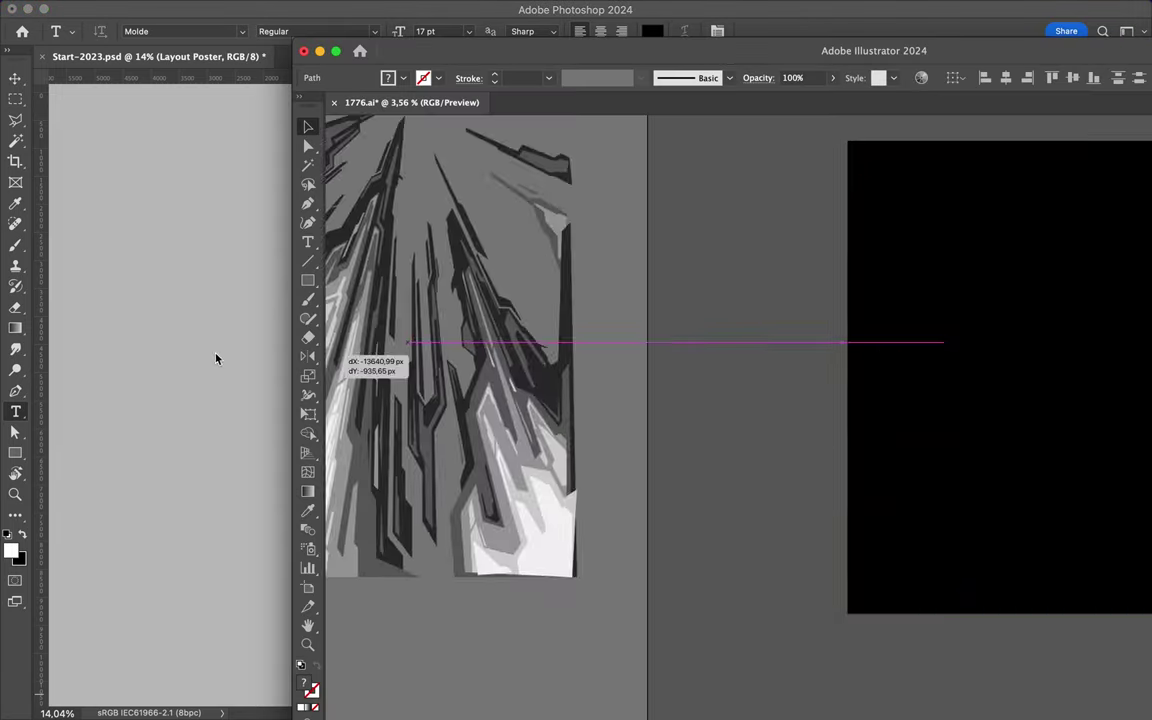
Drop the skyscraper artwork into the poster, scale it to fill, and place it beneath Layout Poster
{"action": "left_click_drag", "start_coordinate": [215, 358], "coordinate": [563, 211]}
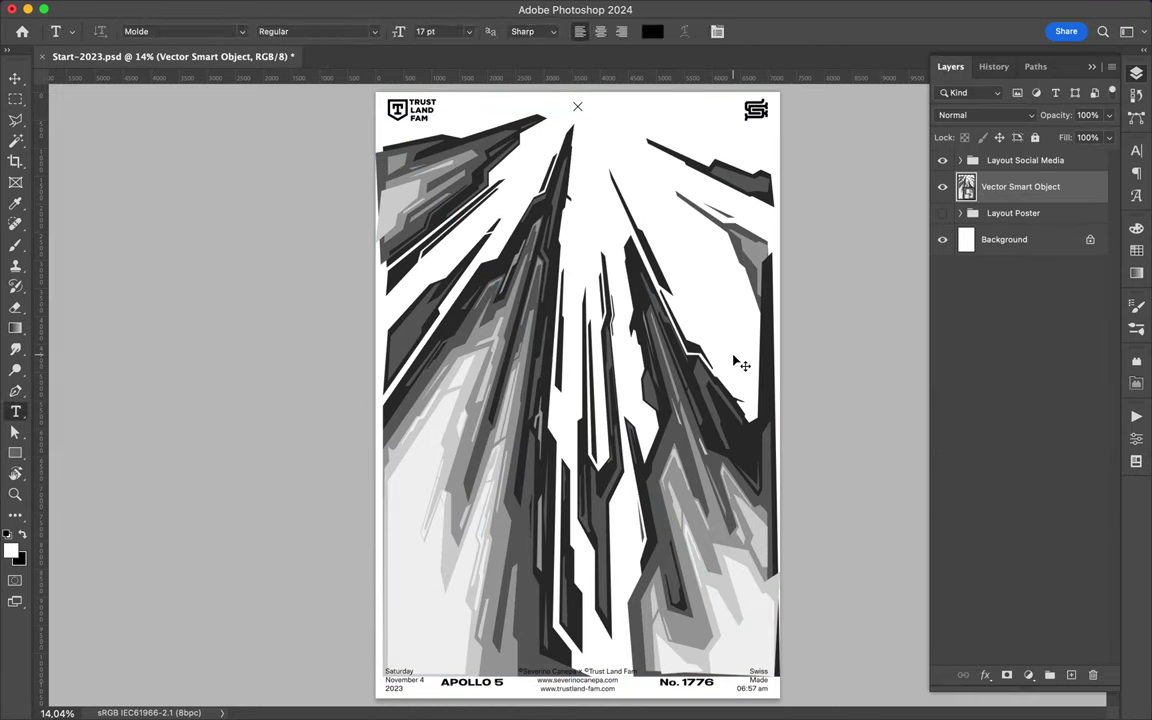
{"action": "key", "text": "ctrl+minus"}
{"action": "mouse_move", "coordinate": [712, 600]}
{"action": "left_mouse_down"}
{"action": "mouse_move", "coordinate": [707, 612]}
{"action": "mouse_move", "coordinate": [732, 621]}
{"action": "left_mouse_up"}
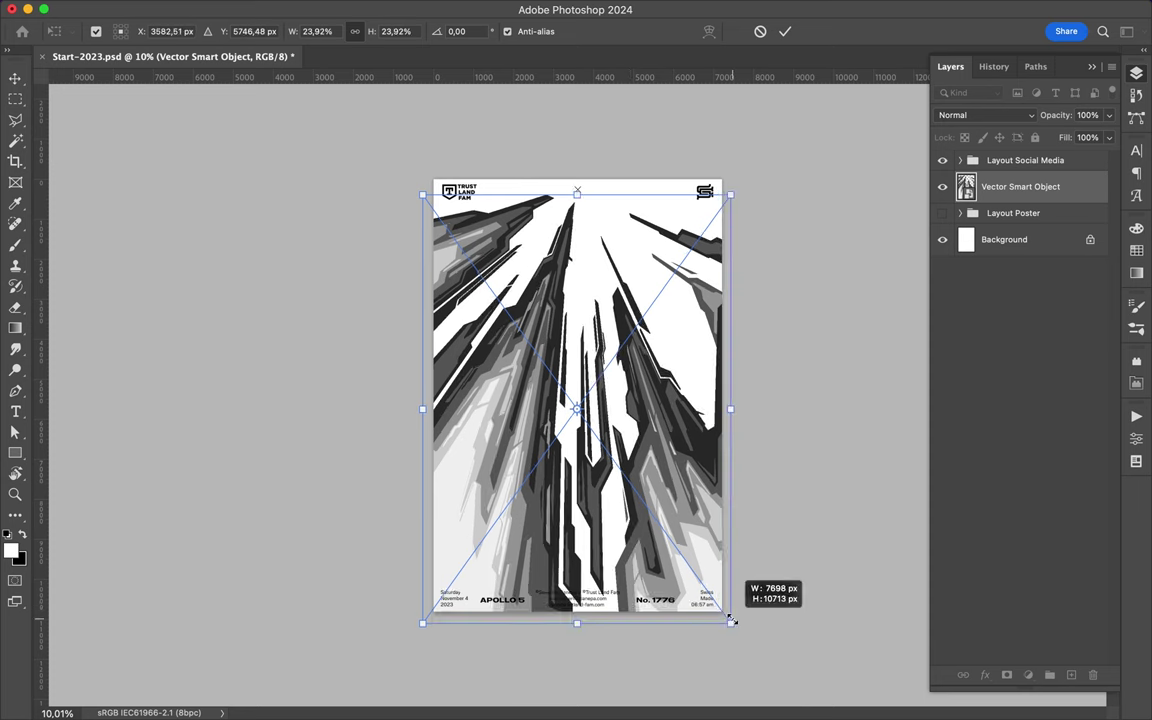
{"action": "key", "text": "Return"}
{"action": "left_click_drag", "start_coordinate": [1020, 186], "coordinate": [1031, 224]}
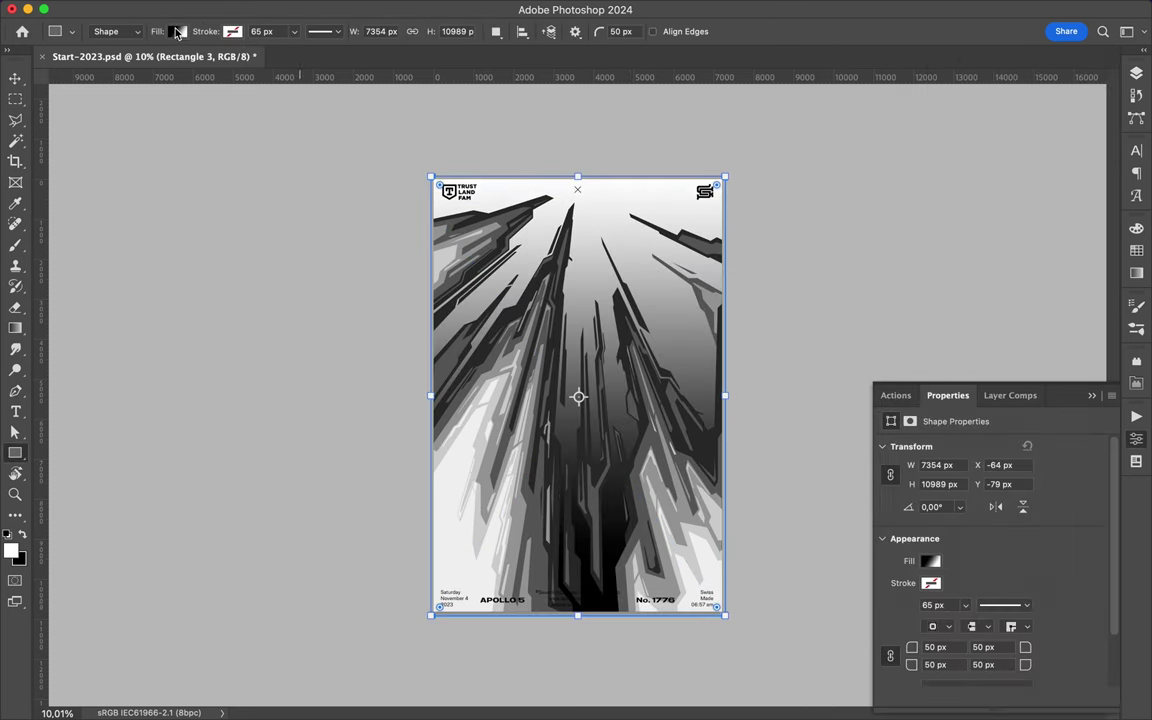
Start the rectangle's gradient fill with a yellow (e6c72b) left stop and a red middle stop
{"action": "left_click", "coordinate": [177, 31]}
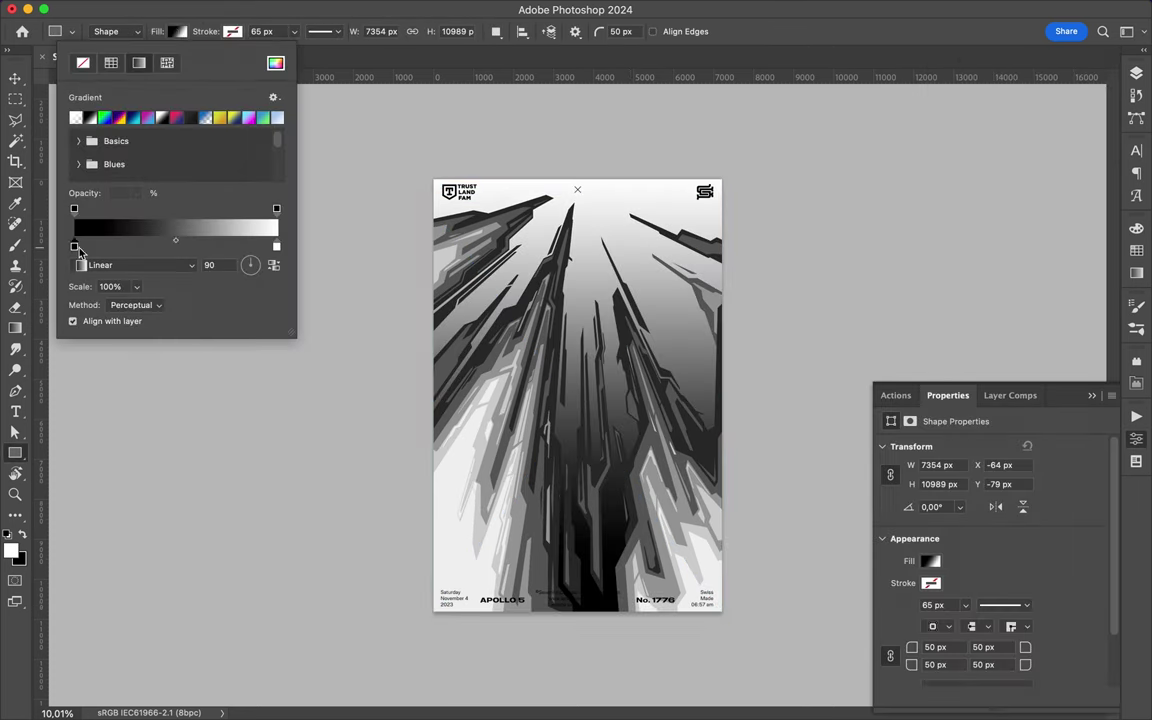
{"action": "double_click", "coordinate": [74, 246]}
{"action": "type", "text": "e6c72b"}
{"action": "key", "text": "Return"}
{"action": "double_click", "coordinate": [121, 247]}
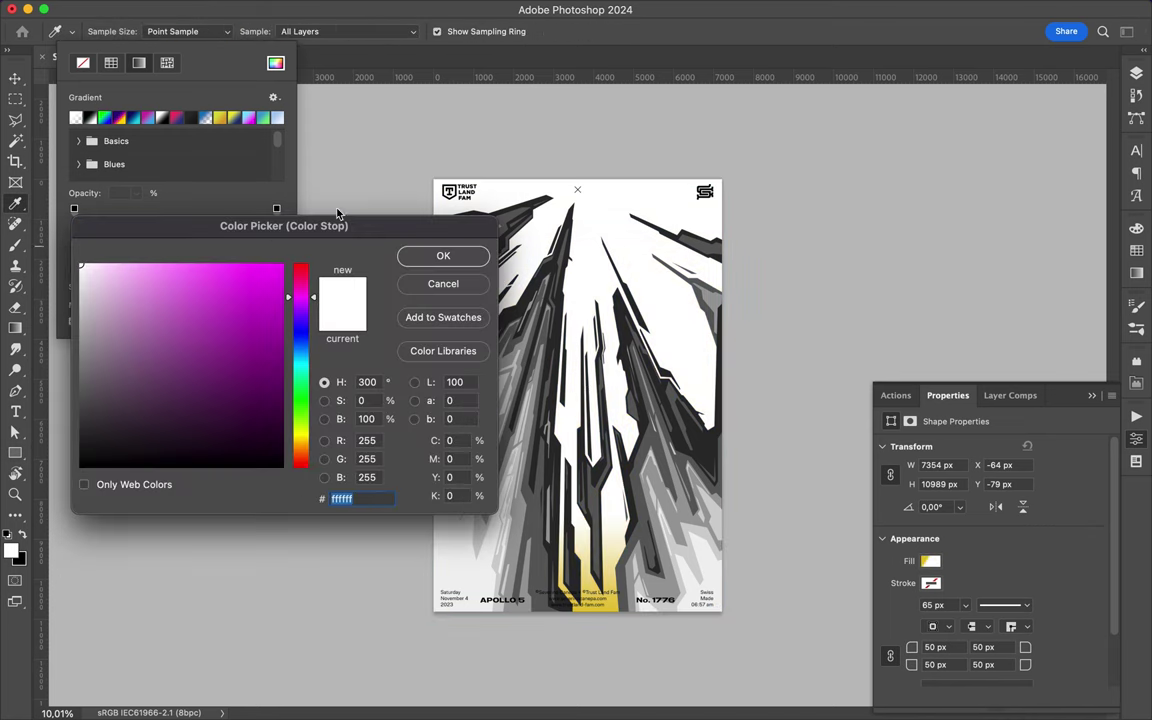
{"action": "left_click", "coordinate": [301, 265]}
{"action": "left_click", "coordinate": [249, 290]}
{"action": "key", "text": "Return"}
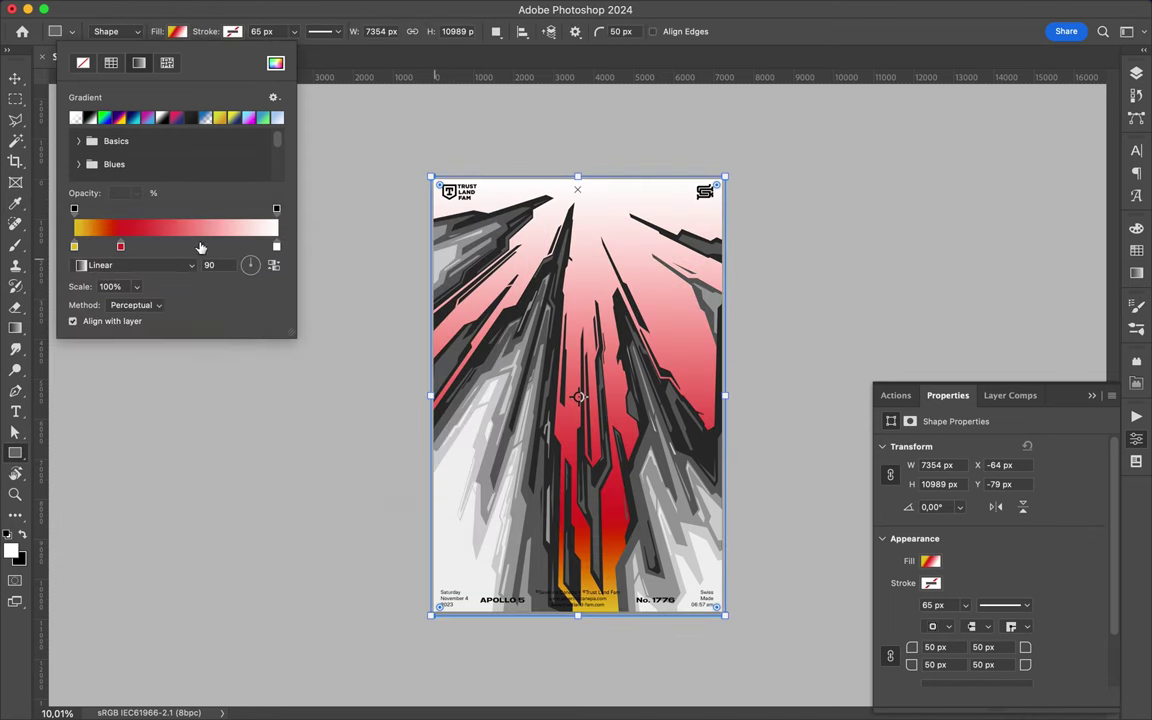
Add magenta and saturated blue stops toward the right of the gradient
{"action": "left_click", "coordinate": [238, 250]}
{"action": "double_click", "coordinate": [185, 247]}
{"action": "left_click", "coordinate": [301, 301]}
{"action": "left_click", "coordinate": [268, 275]}
{"action": "key", "text": "Return"}
{"action": "double_click", "coordinate": [227, 247]}
{"action": "left_click", "coordinate": [301, 331]}
{"action": "left_click", "coordinate": [238, 291]}
{"action": "key", "text": "Return"}
Add a bright green far-right stop and an orange stop between yellow and red, then zoom in slightly
{"action": "double_click", "coordinate": [273, 247]}
{"action": "left_click", "coordinate": [301, 368]}
{"action": "left_click", "coordinate": [247, 303]}
{"action": "left_click", "coordinate": [411, 257]}
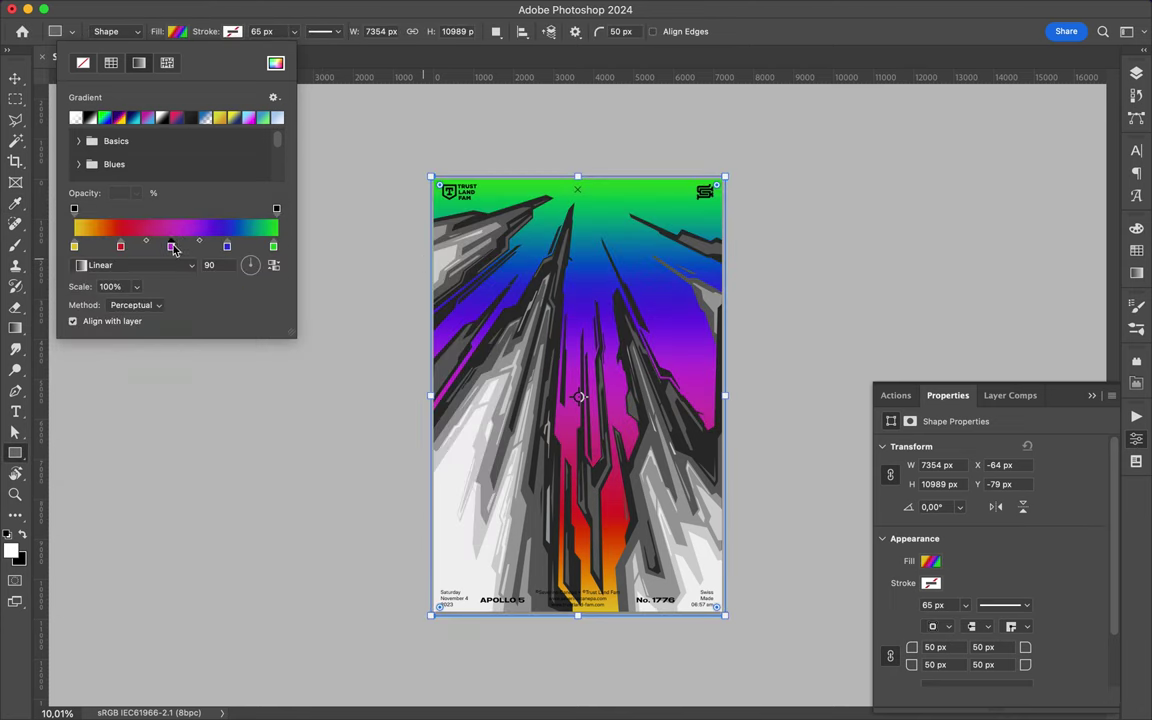
{"action": "double_click", "coordinate": [101, 247]}
{"action": "left_click", "coordinate": [260, 316]}
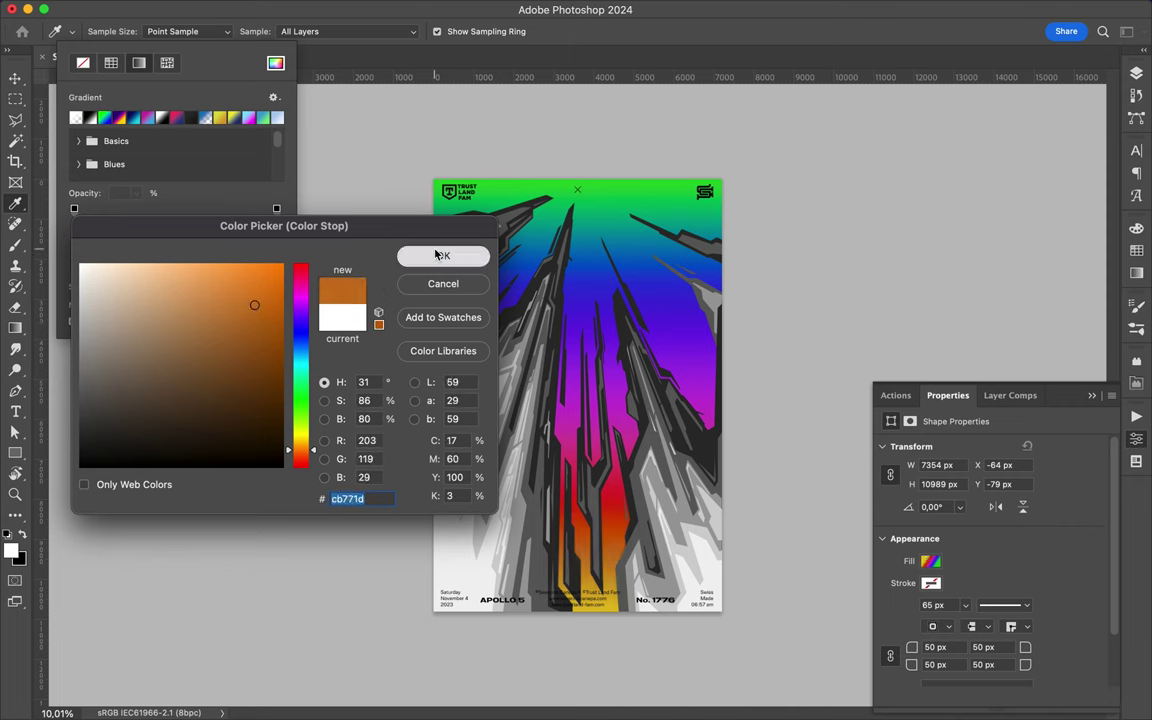
{"action": "key", "text": "Return"}
{"action": "key", "text": "Escape"}
{"action": "key", "text": "v"}
{"action": "key", "text": "z"}
{"action": "left_click_drag", "start_coordinate": [607, 368], "coordinate": [625, 368]}
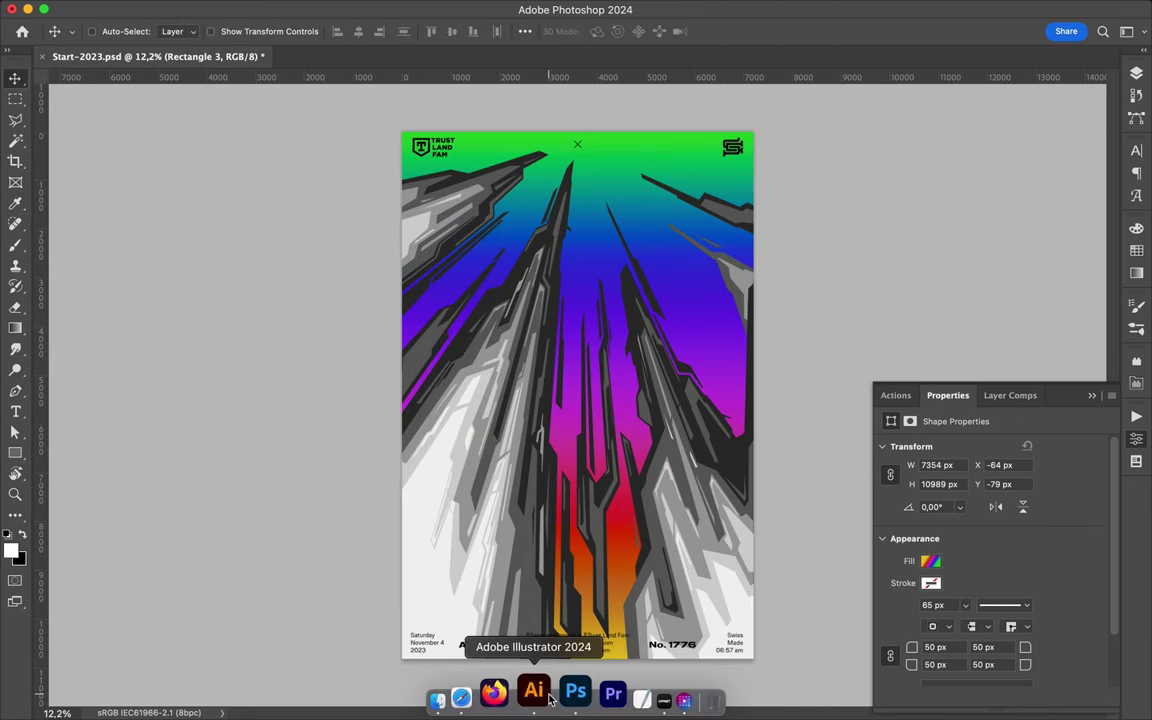
Clear the Illustrator selection and return to Photoshop with the Layers panel shown
{"action": "left_click", "coordinate": [527, 696]}
{"action": "left_click", "coordinate": [406, 275]}
{"action": "key", "text": "super+Tab"}
{"action": "key", "text": "F7"}
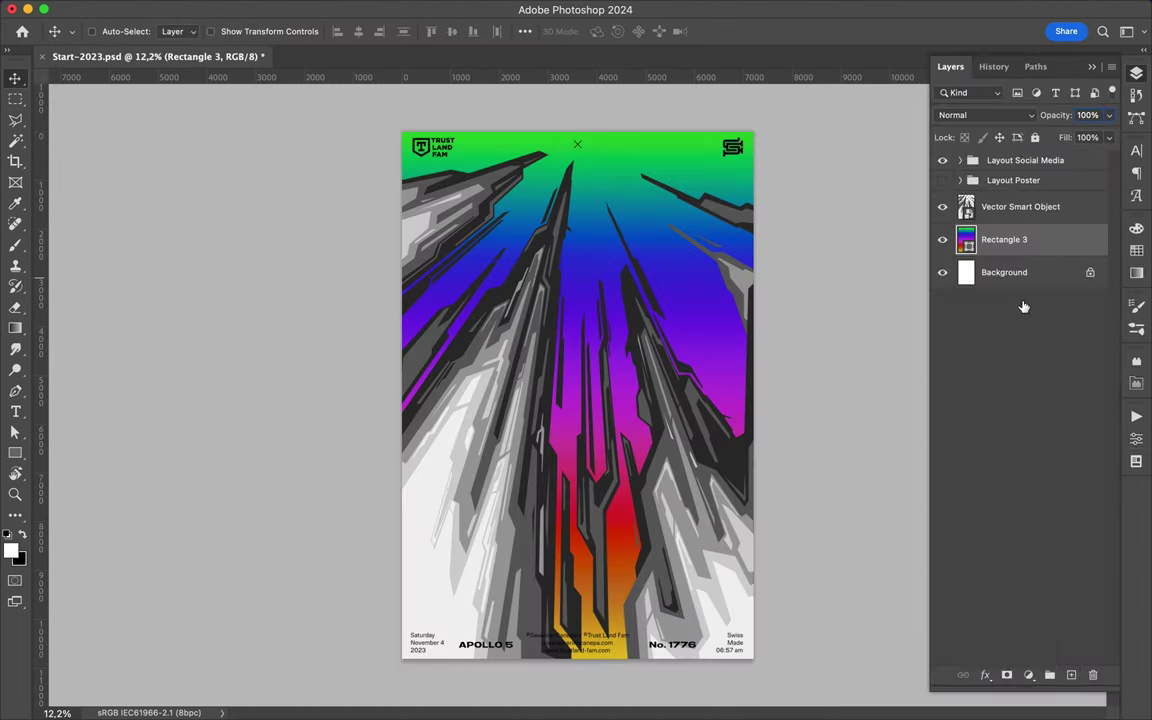
{"action": "key", "text": "super+alt+shift+n"}
{"action": "left_click", "coordinate": [1004, 272]}
Duplicate the gradient rectangle, make the copy's gradient radial, drop the green stop and turn yellow to grey
{"action": "key", "text": "super+j"}
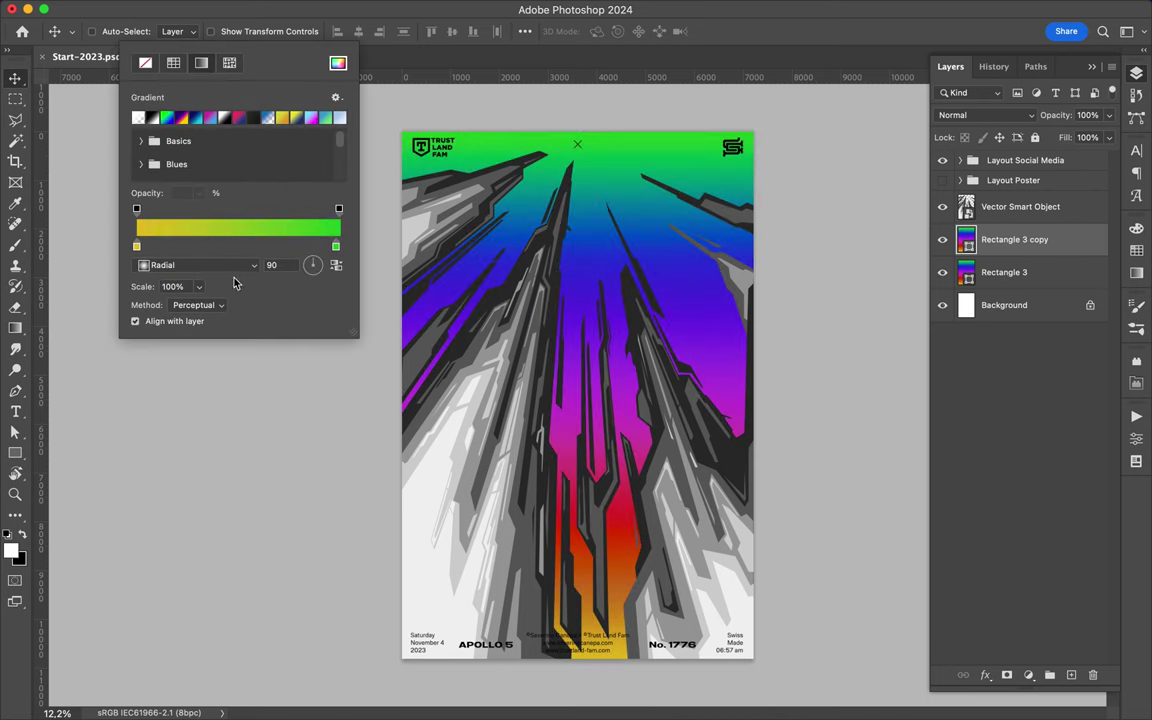
{"action": "key", "text": "Escape"}
{"action": "key", "text": "a"}
{"action": "left_click", "coordinate": [238, 31]}
{"action": "left_click", "coordinate": [197, 265]}
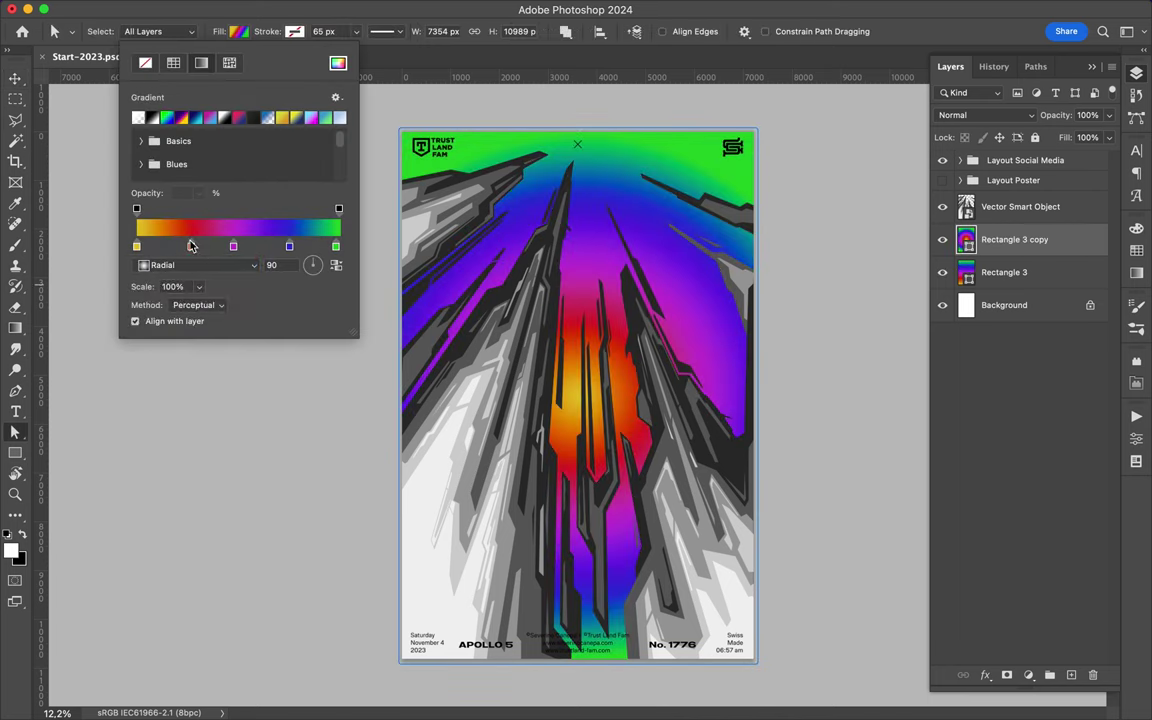
{"action": "mouse_move", "coordinate": [210, 247]}
{"action": "left_mouse_down"}
{"action": "mouse_move", "coordinate": [233, 247]}
{"action": "mouse_move", "coordinate": [249, 273]}
{"action": "left_mouse_up"}
{"action": "left_click_drag", "start_coordinate": [335, 246], "coordinate": [338, 300]}
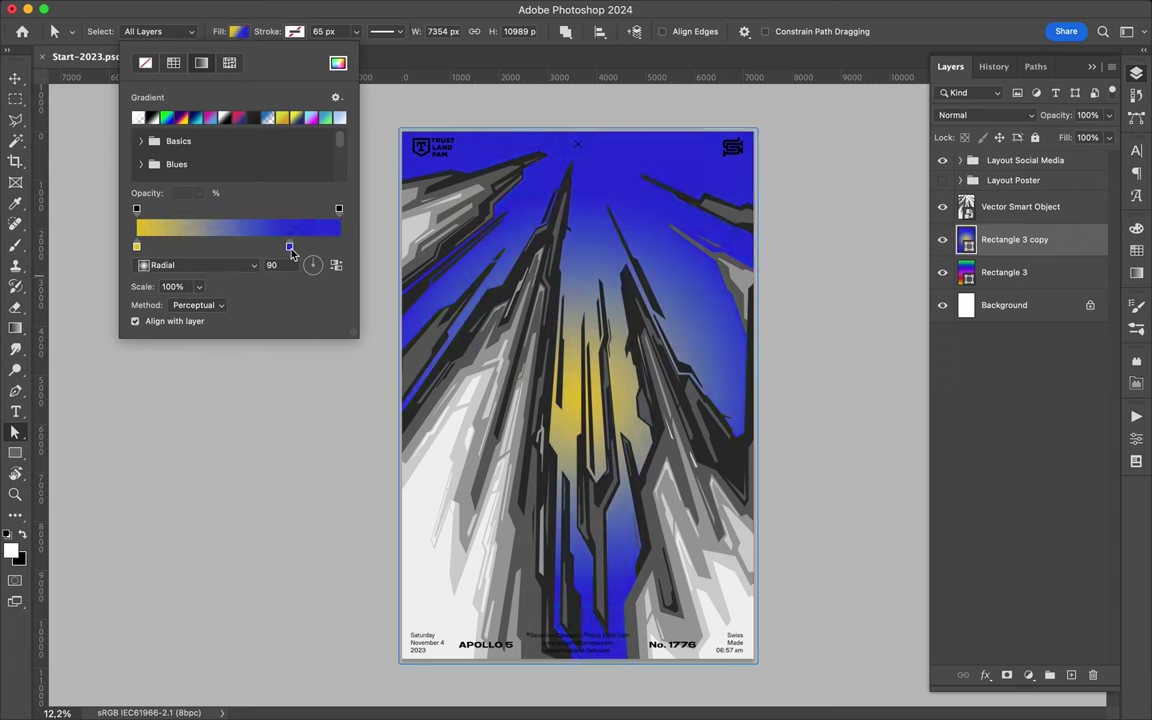
{"action": "double_click", "coordinate": [136, 246]}
{"action": "mouse_move", "coordinate": [100, 280]}
{"action": "left_mouse_down"}
{"action": "mouse_move", "coordinate": [82, 267]}
{"action": "mouse_move", "coordinate": [78, 418]}
{"action": "left_mouse_up"}
{"action": "key", "text": "Return"}
Darken the copy's gradient stops to black, then set its fill to solid black
{"action": "double_click", "coordinate": [338, 246]}
{"action": "key", "text": "Return"}
{"action": "double_click", "coordinate": [136, 246]}
{"action": "left_click", "coordinate": [78, 422]}
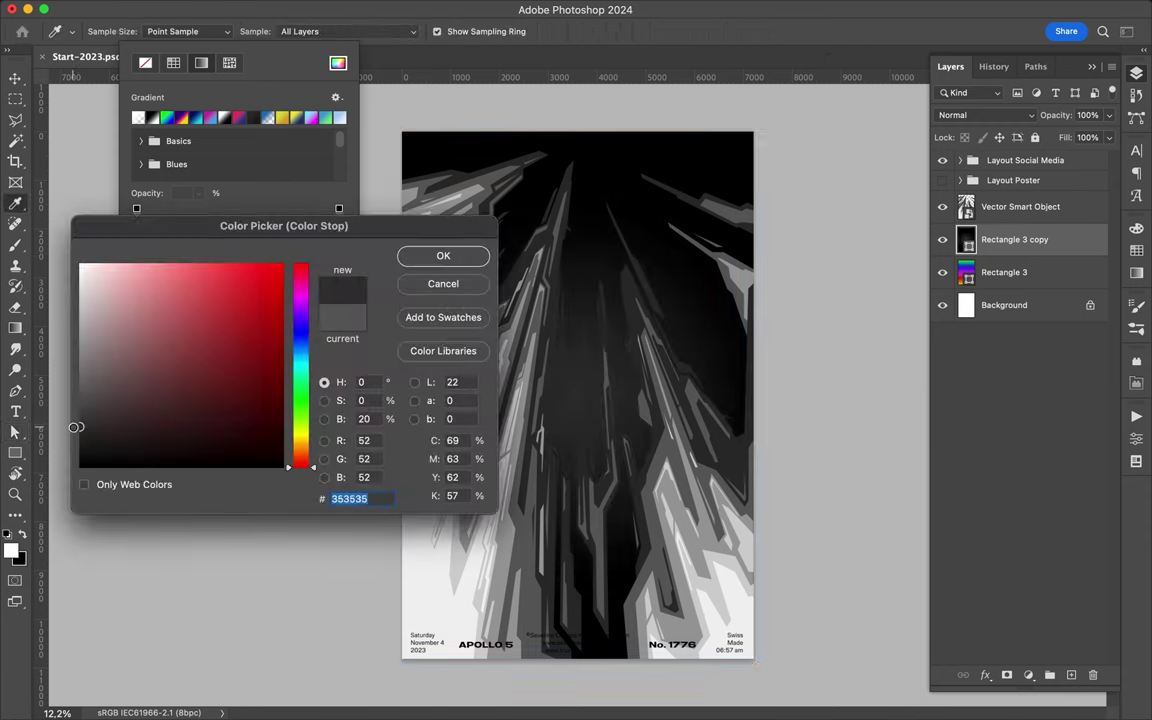
{"action": "key", "text": "Return"}
{"action": "key", "text": "Return"}
{"action": "left_click", "coordinate": [230, 33]}
{"action": "left_click", "coordinate": [173, 63]}
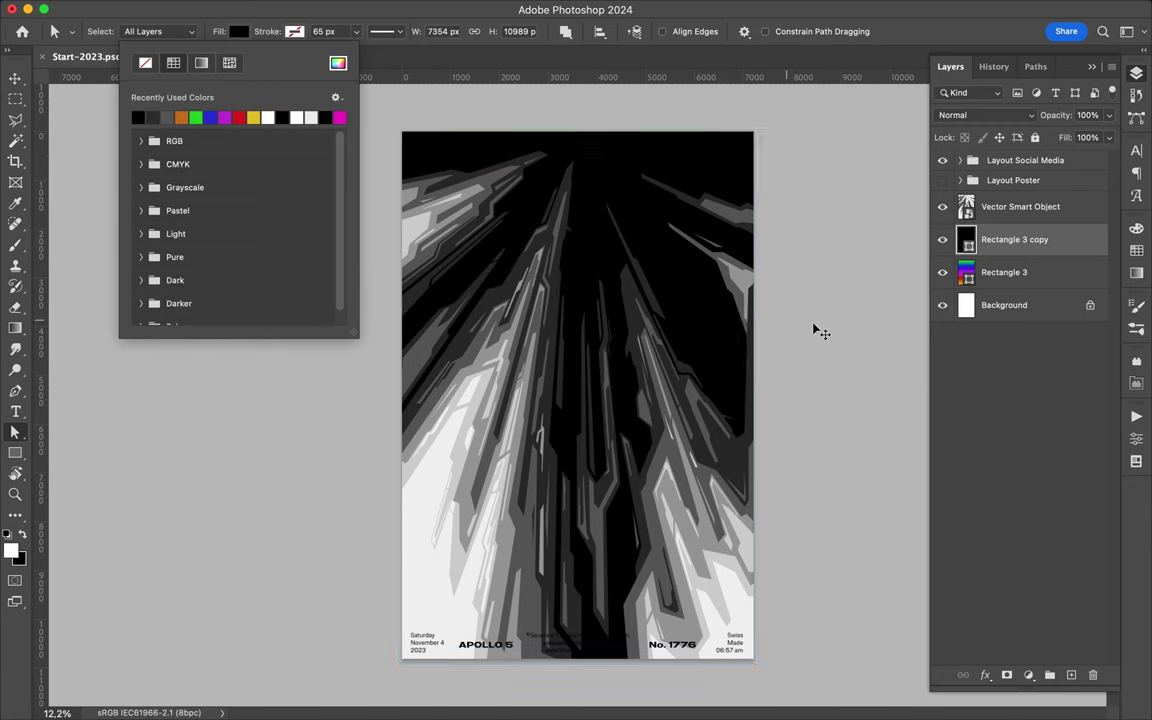
{"action": "key", "text": "Return"}
Add a Hue/Saturation adjustment above the Vector Smart Object layer
{"action": "left_click", "coordinate": [1020, 206]}
{"action": "left_click", "coordinate": [1028, 675]}
{"action": "left_click", "coordinate": [1063, 591]}
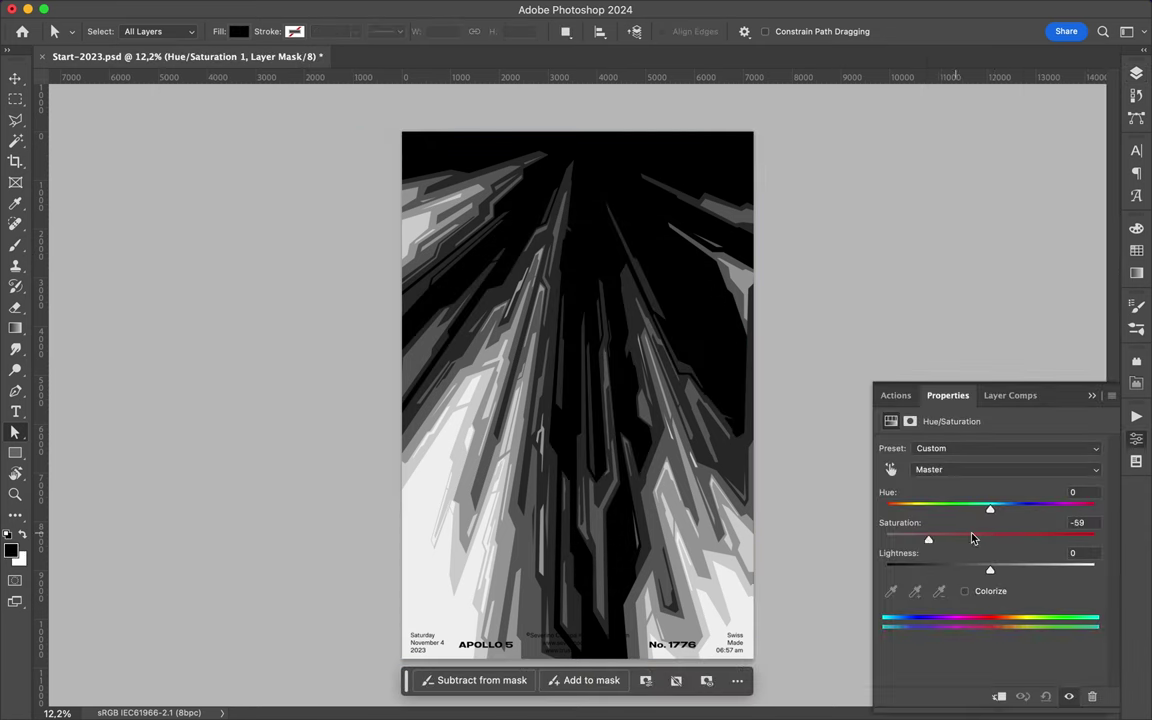
Set saturation to -59, clip the adjustment to the artwork, and show the Layout Social Media group
{"action": "left_click_drag", "start_coordinate": [993, 571], "coordinate": [1000, 571]}
{"action": "key", "text": "super+alt+g"}
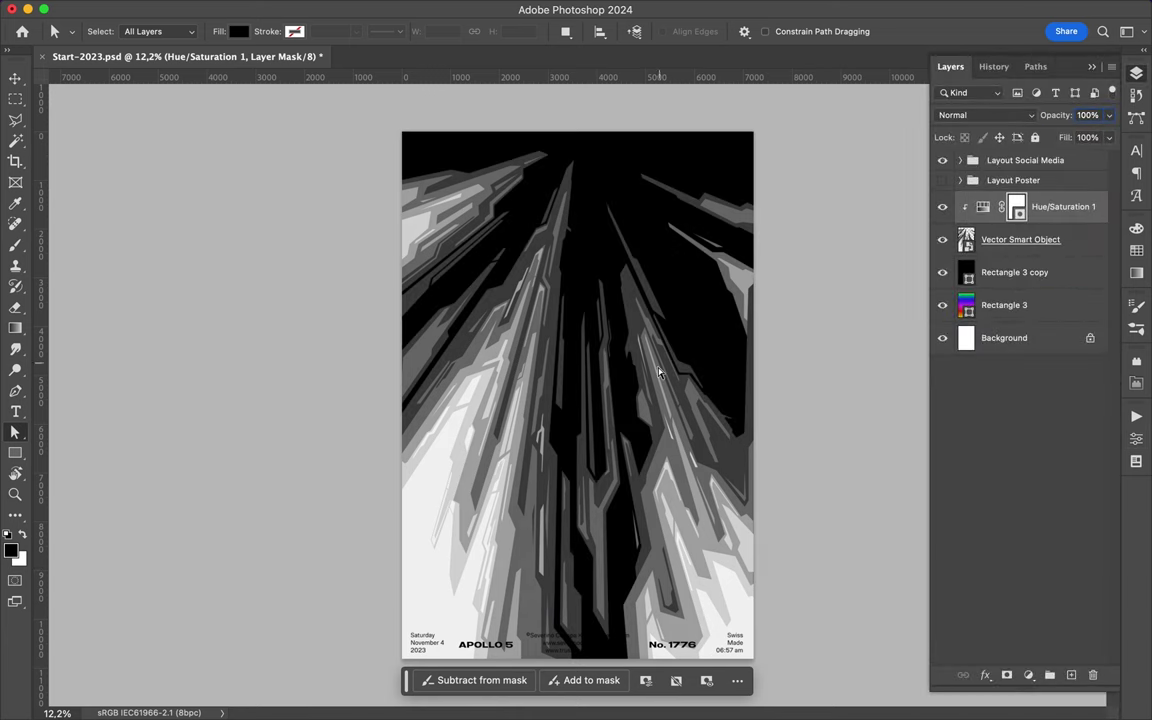
{"action": "left_click", "coordinate": [942, 160]}
{"action": "left_click", "coordinate": [1025, 160]}
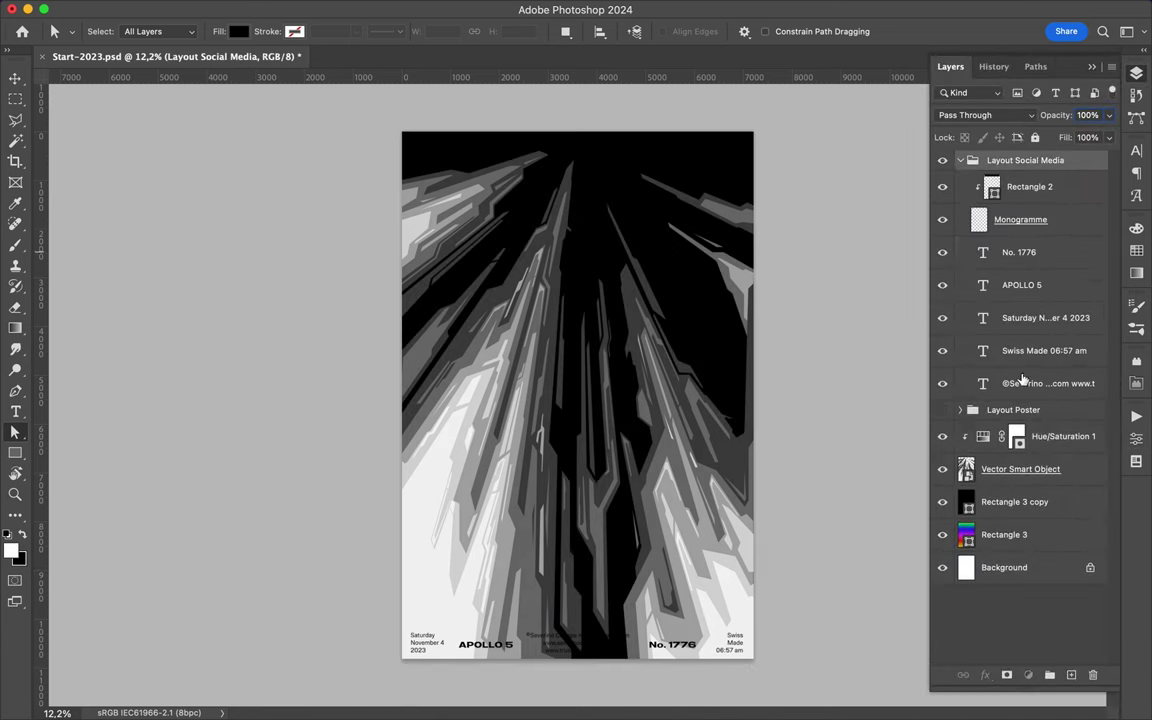
Select the Rectangle 2 layer, save the poster, and preview it full screen
{"action": "key", "text": "v"}
{"action": "left_click", "coordinate": [590, 650], "text": "ctrl"}
{"action": "key", "text": "F7"}
{"action": "key", "text": "F7"}
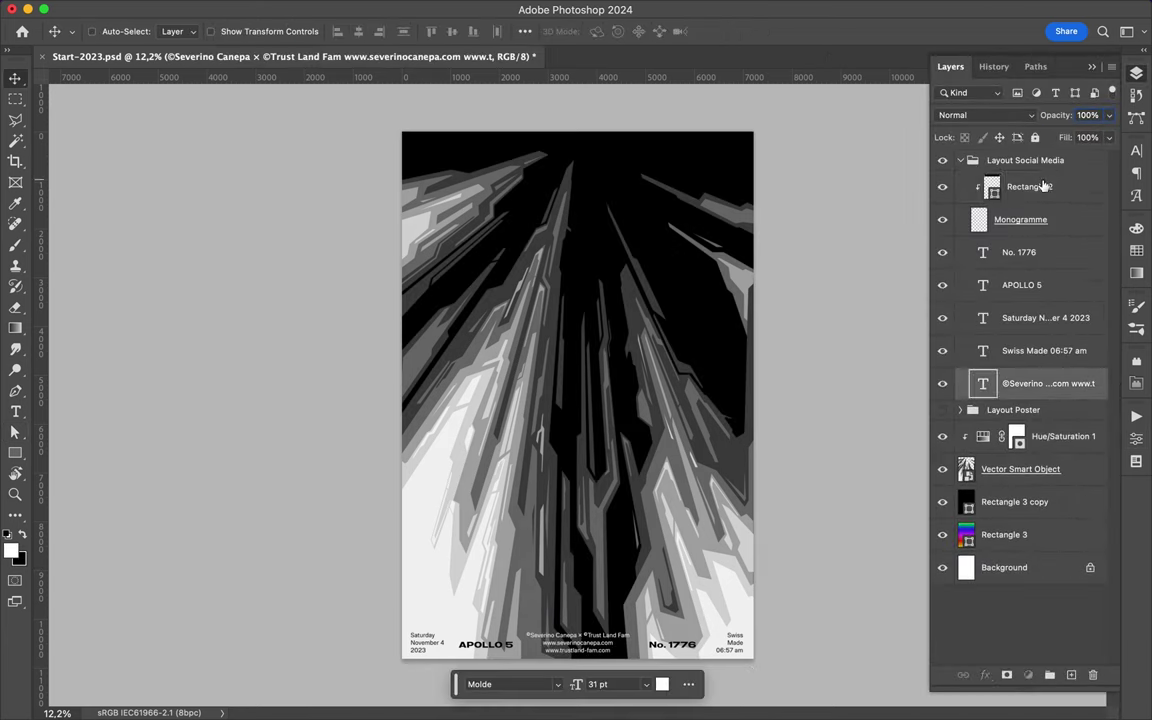
{"action": "left_click", "coordinate": [735, 290], "text": "ctrl"}
{"action": "key", "text": "F7"}
{"action": "key", "text": "super+s"}
{"action": "key", "text": "f"}
{"action": "key", "text": "f"}
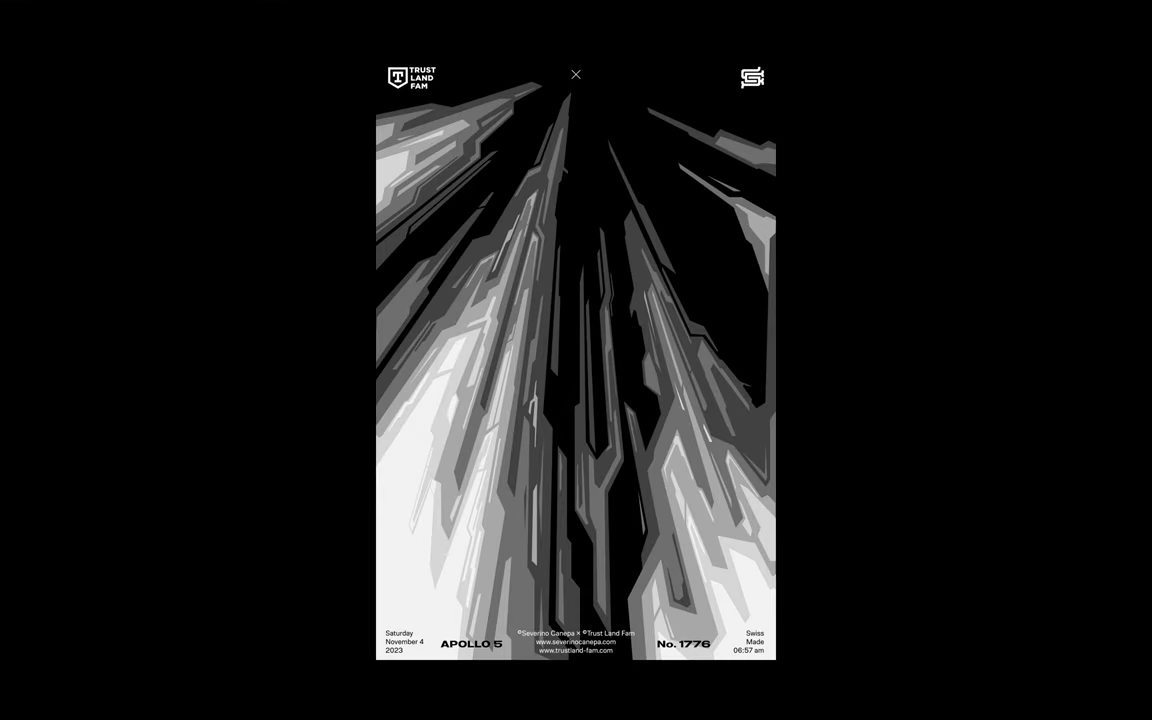